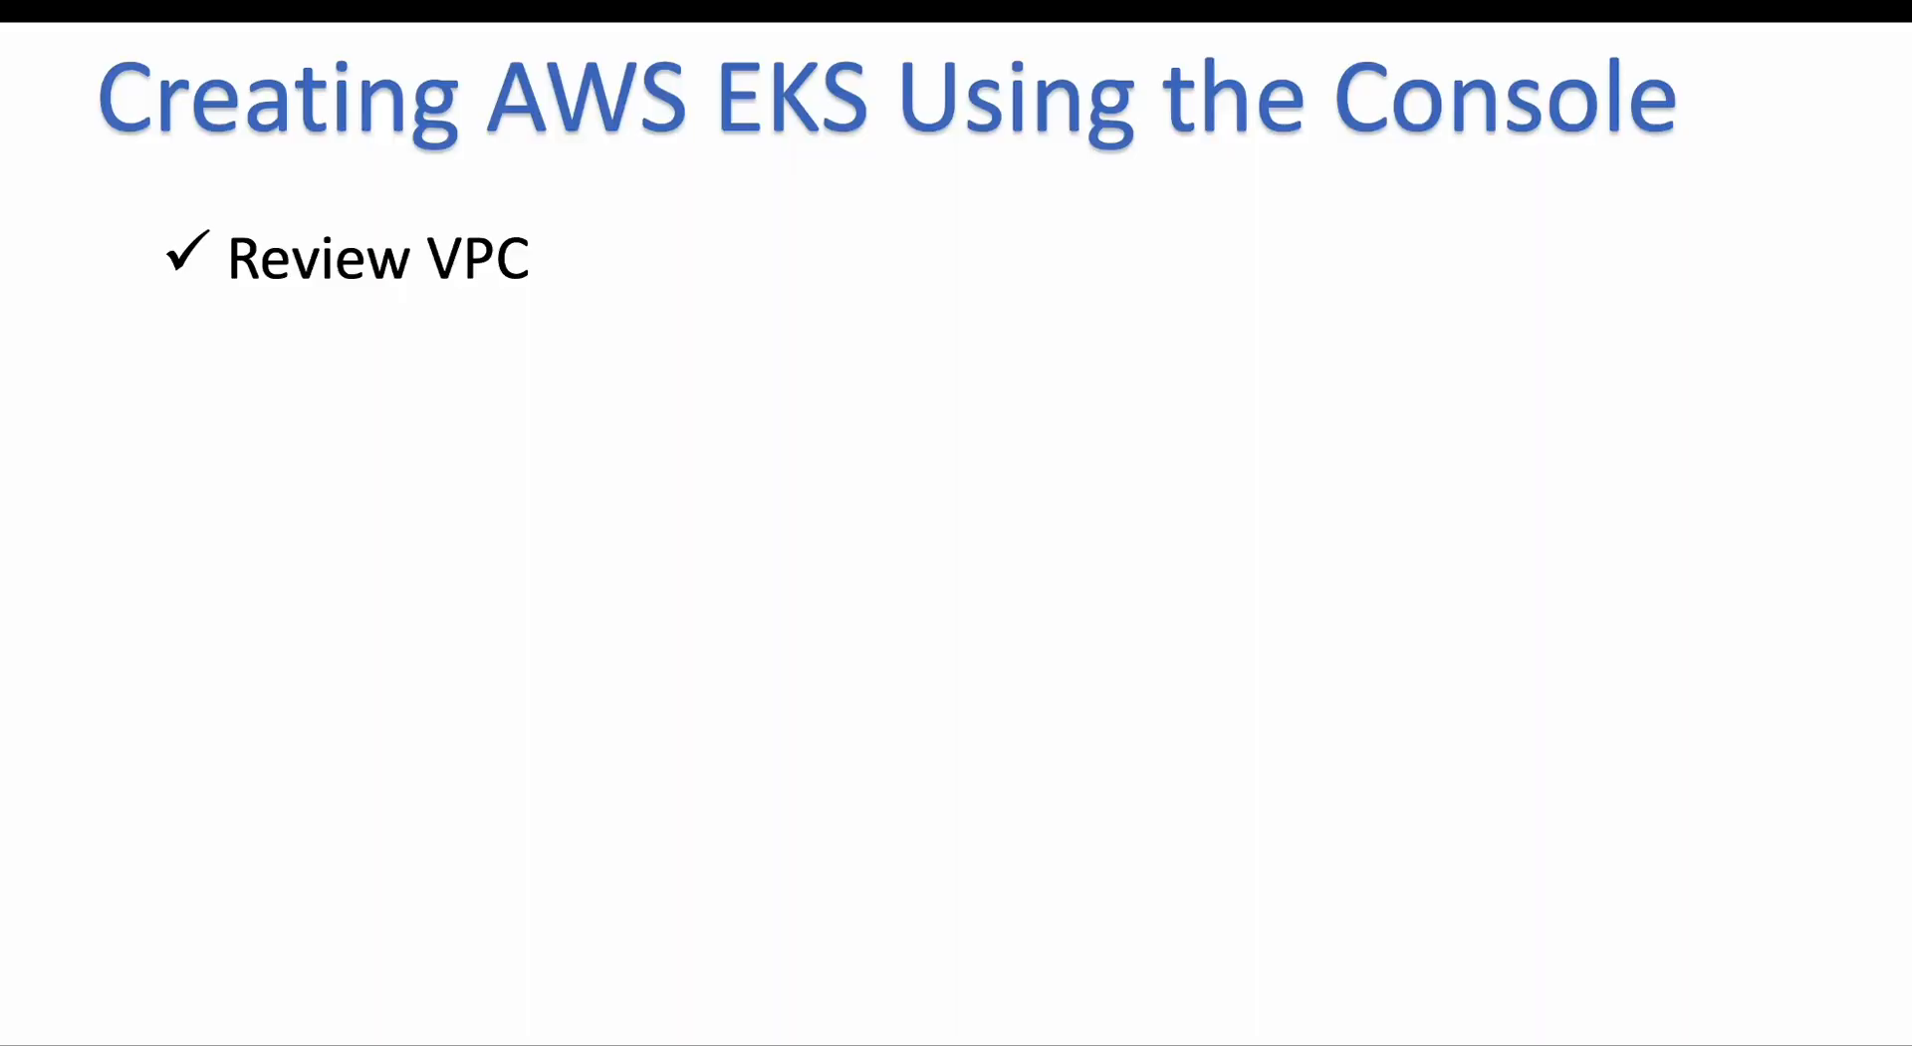
key("Right")
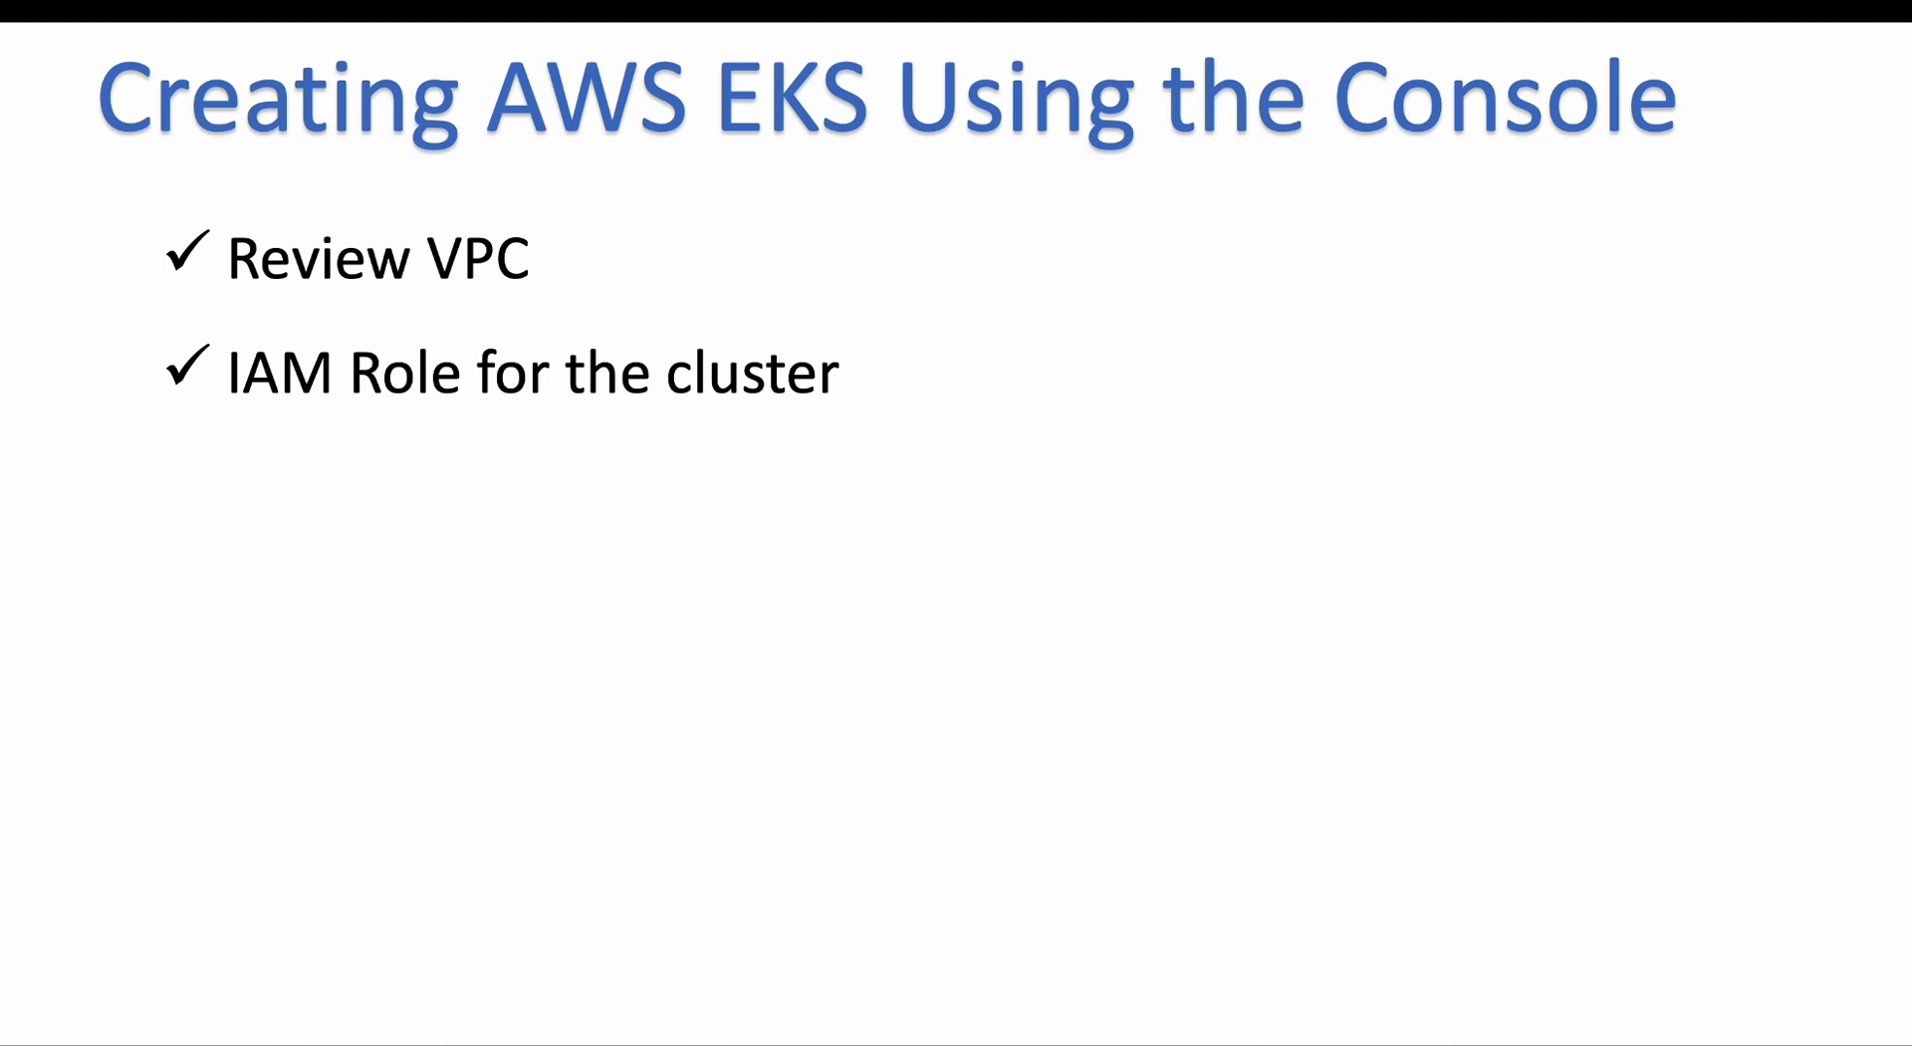
key("Right")
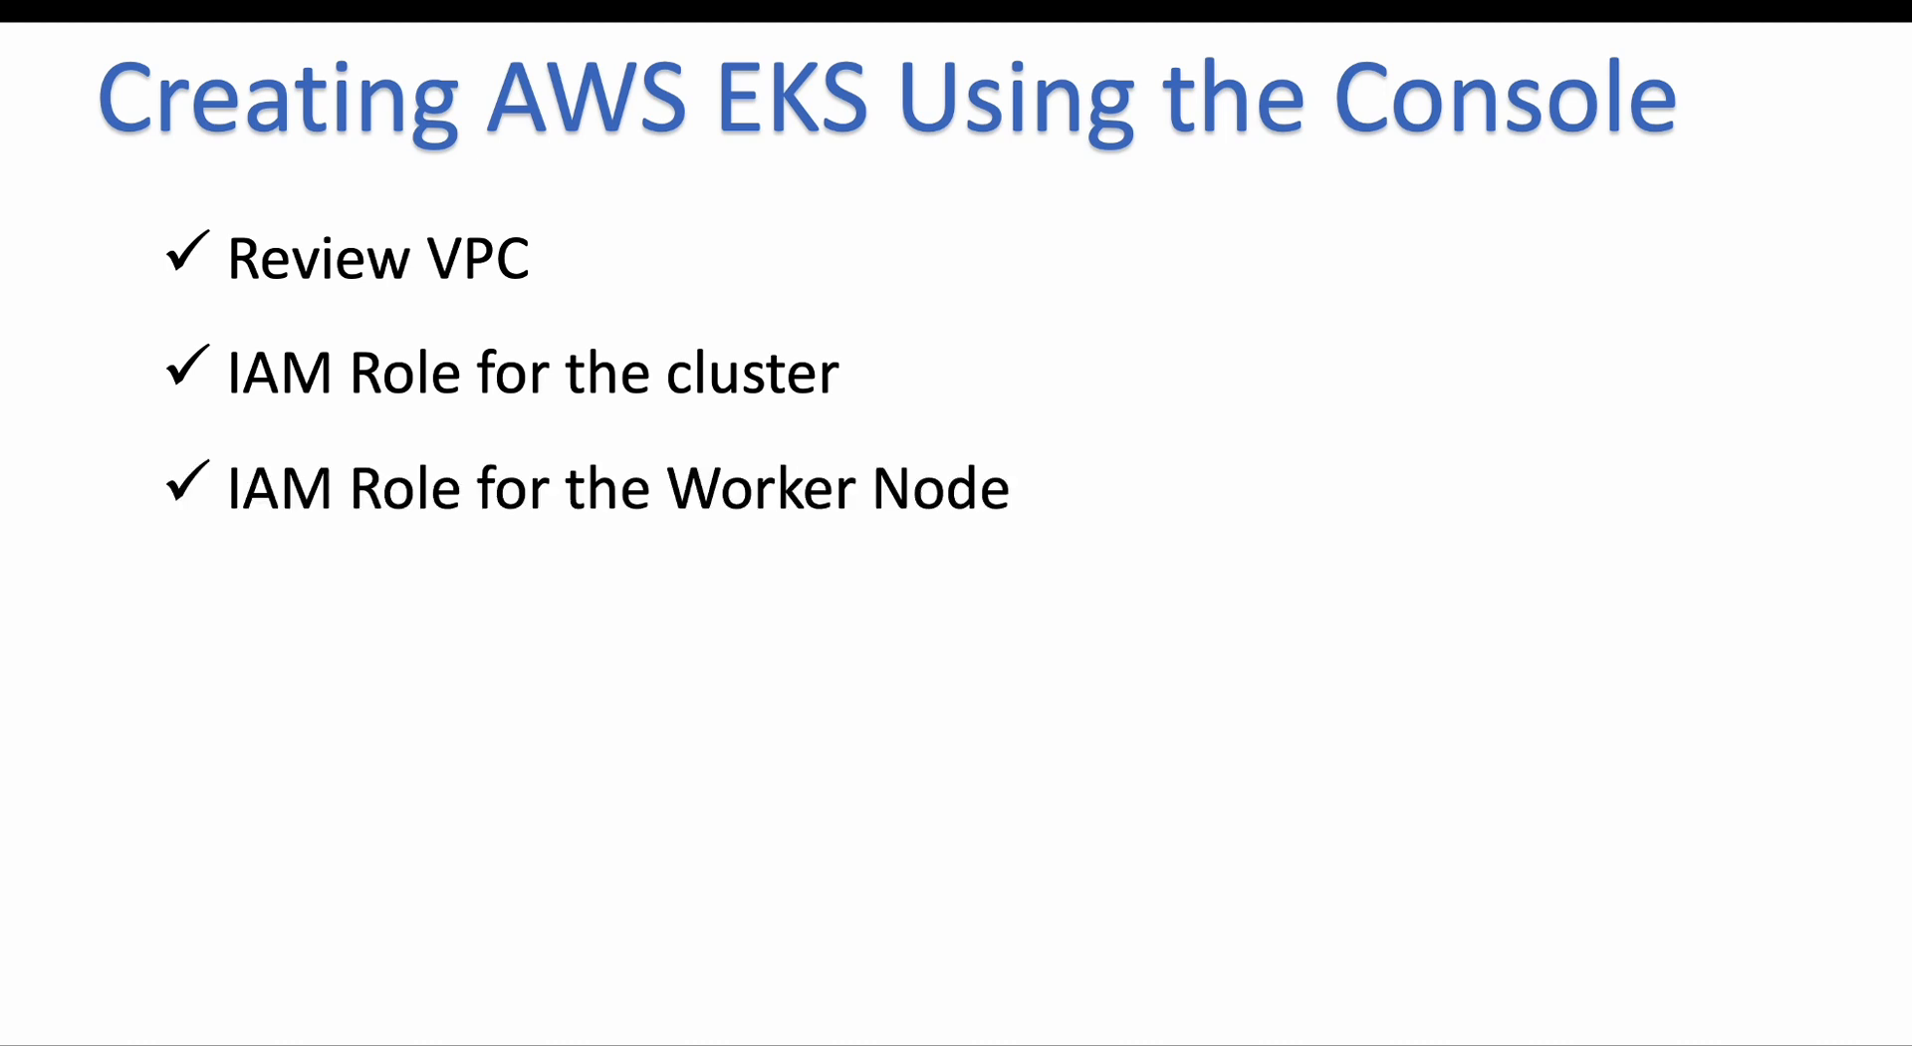
key("Right")
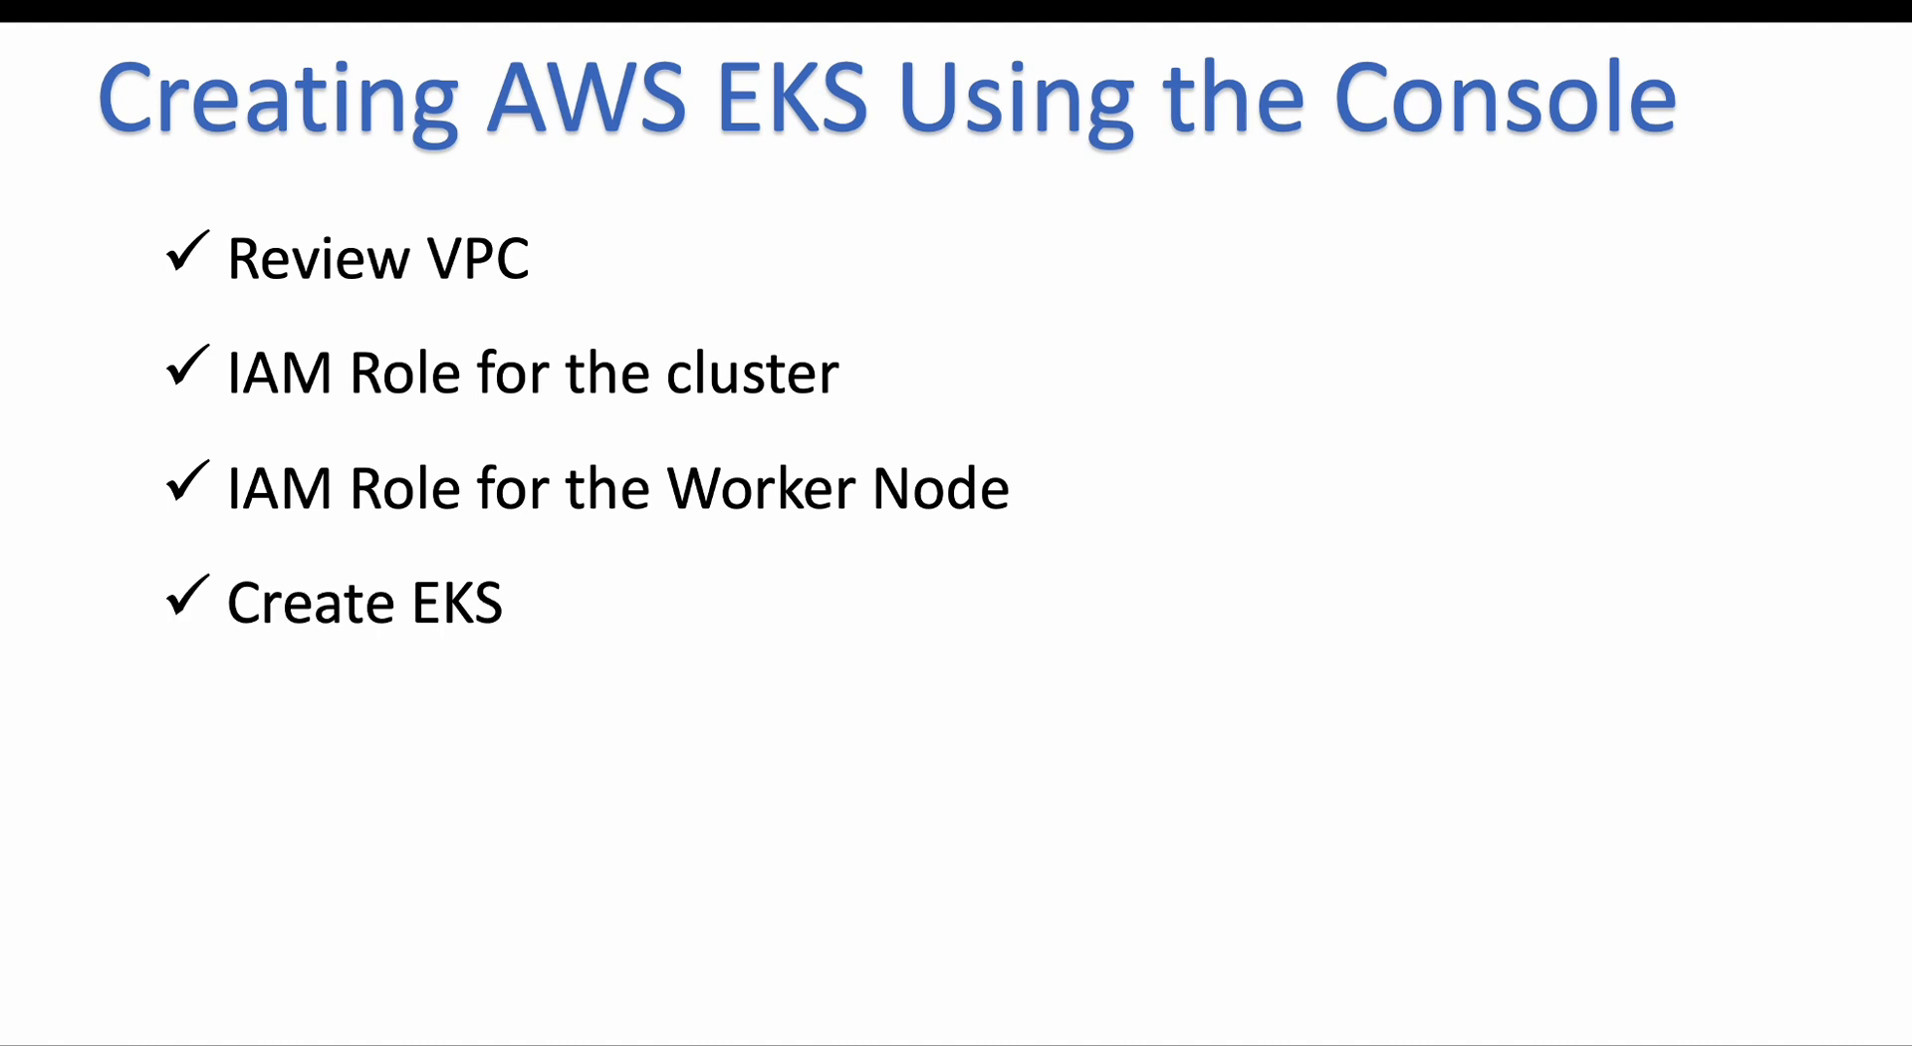
key("Right")
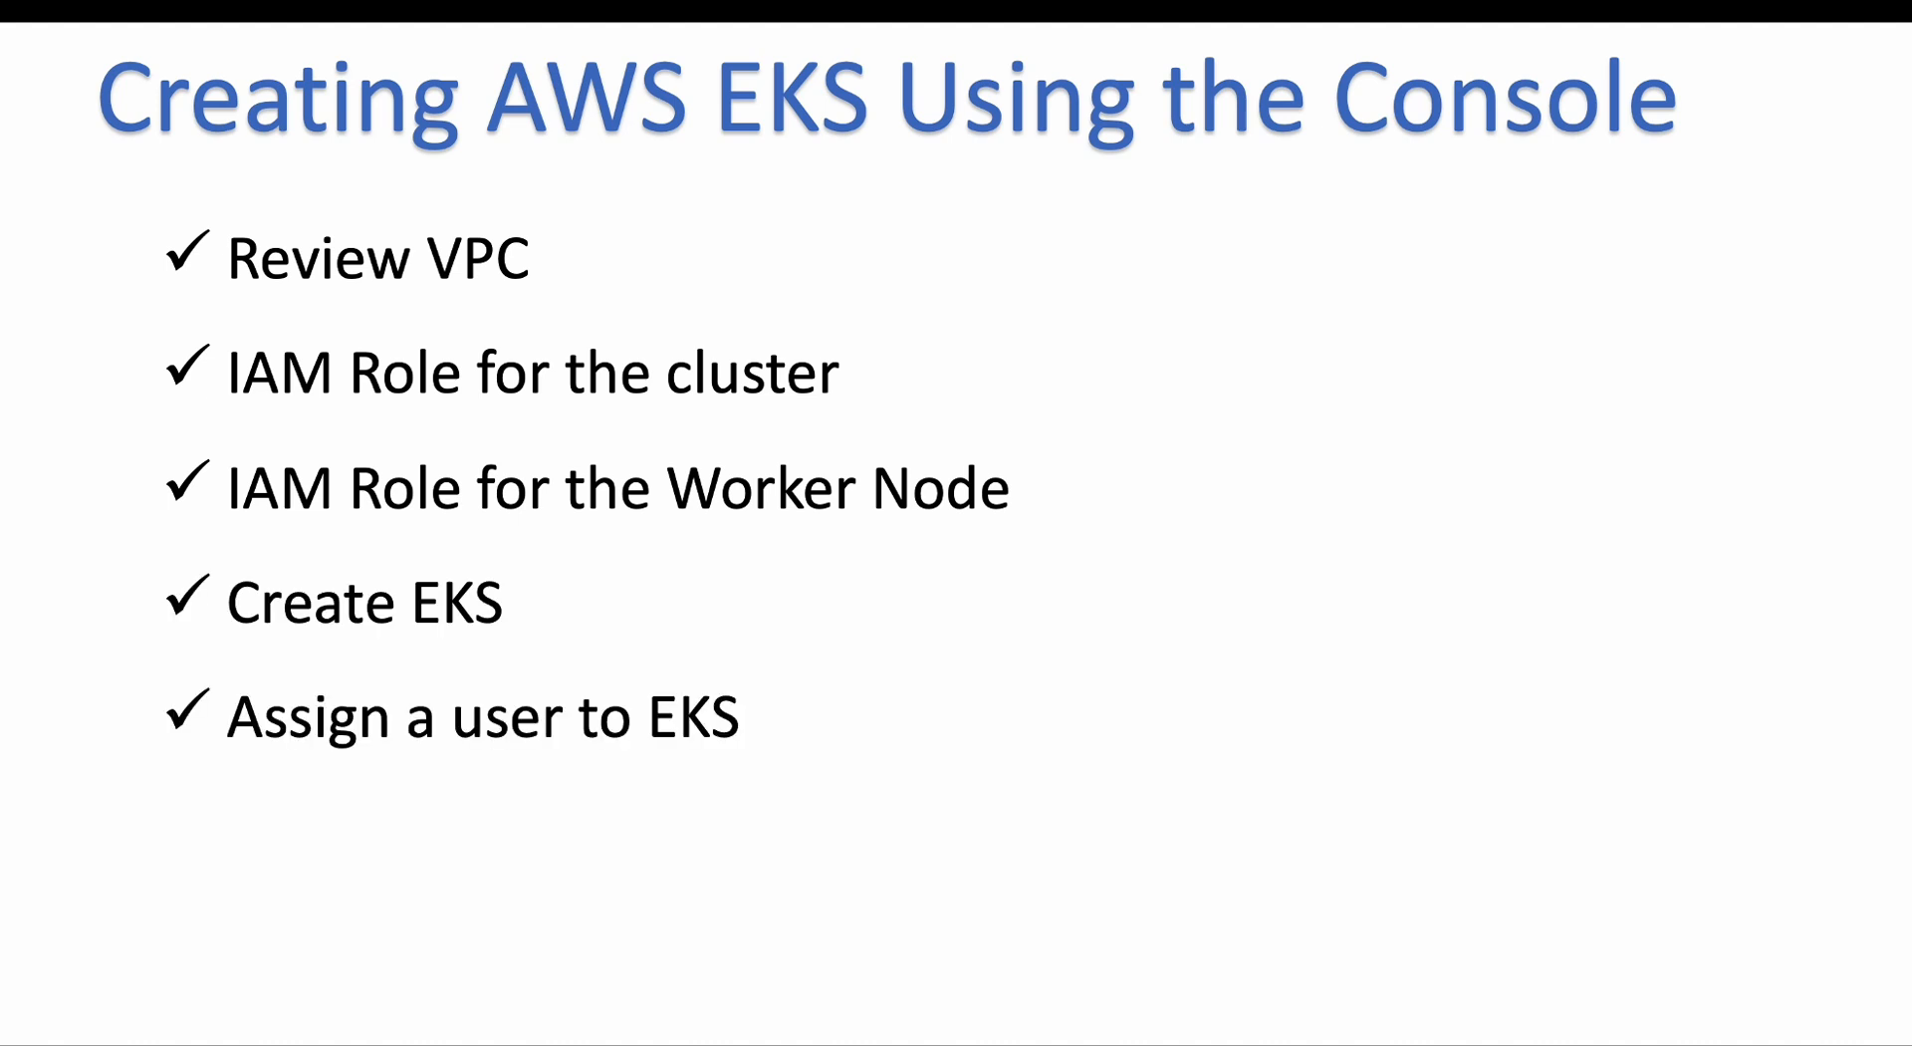
key("Right")
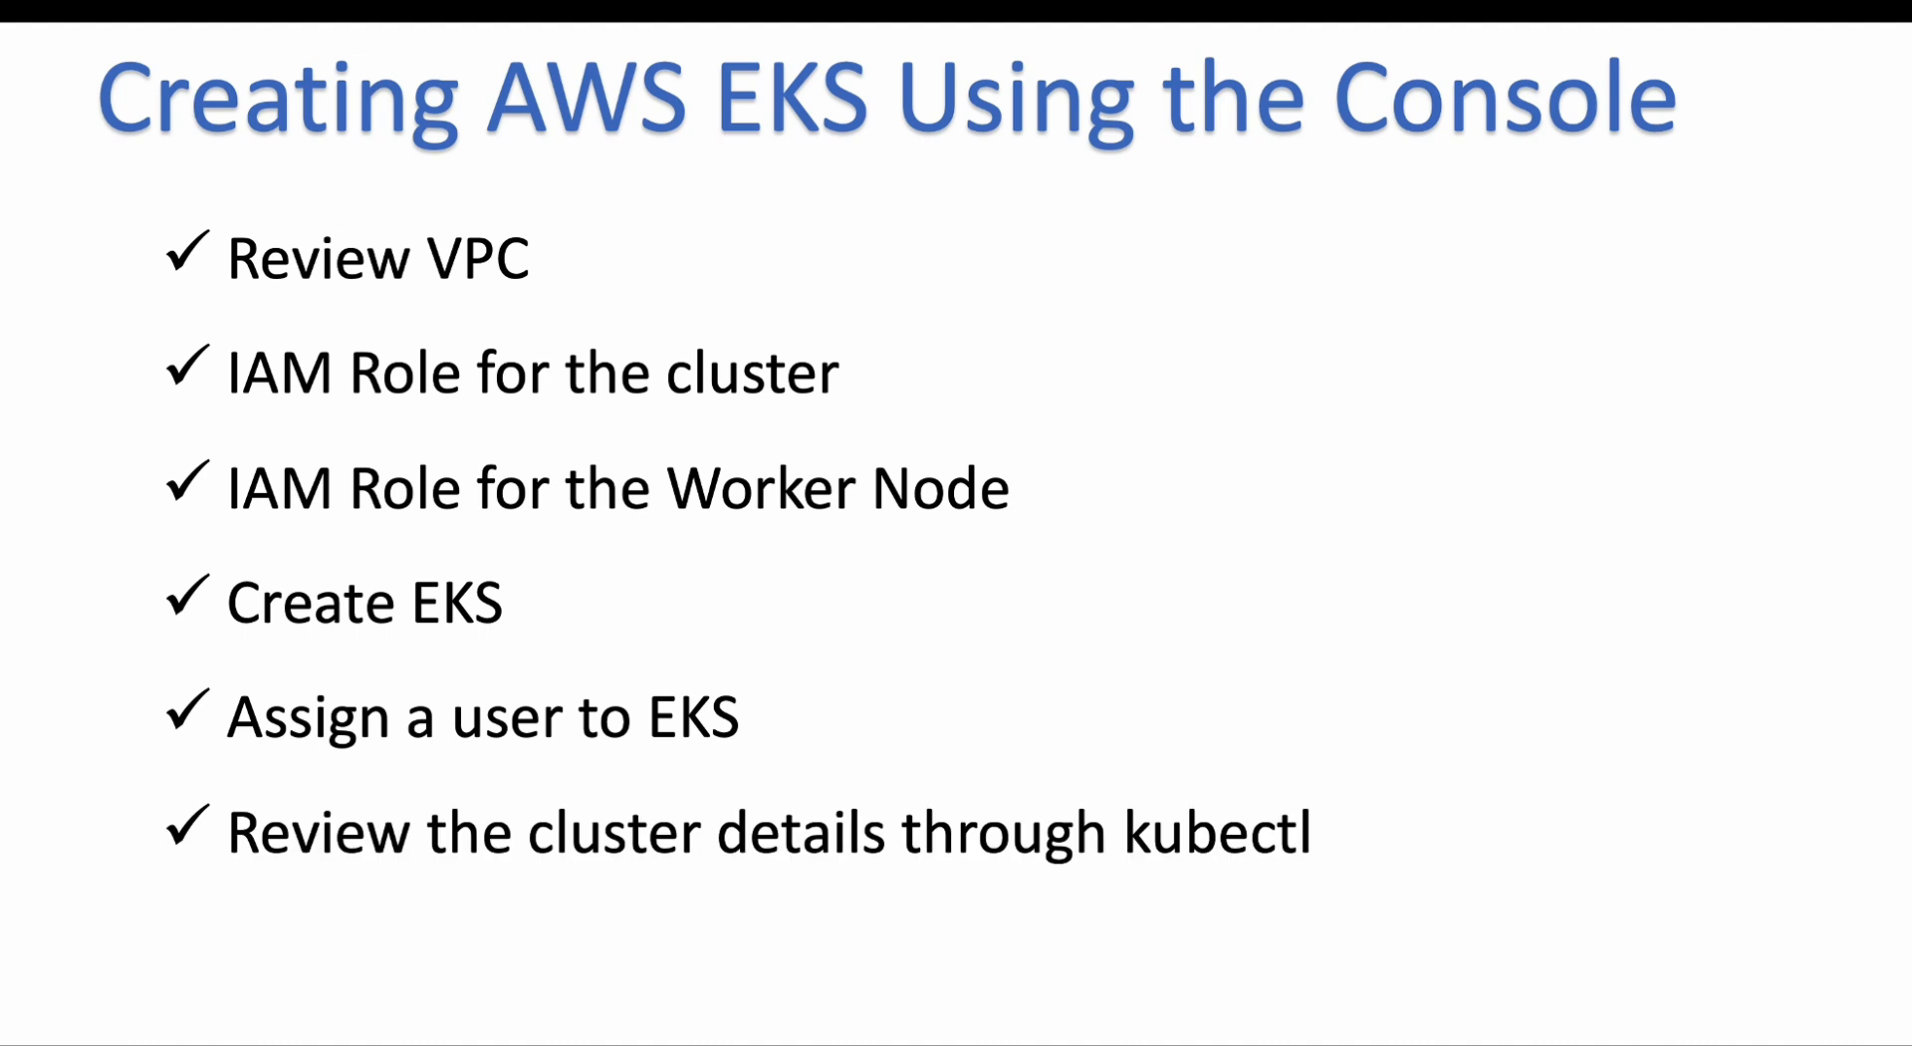
key("Right")
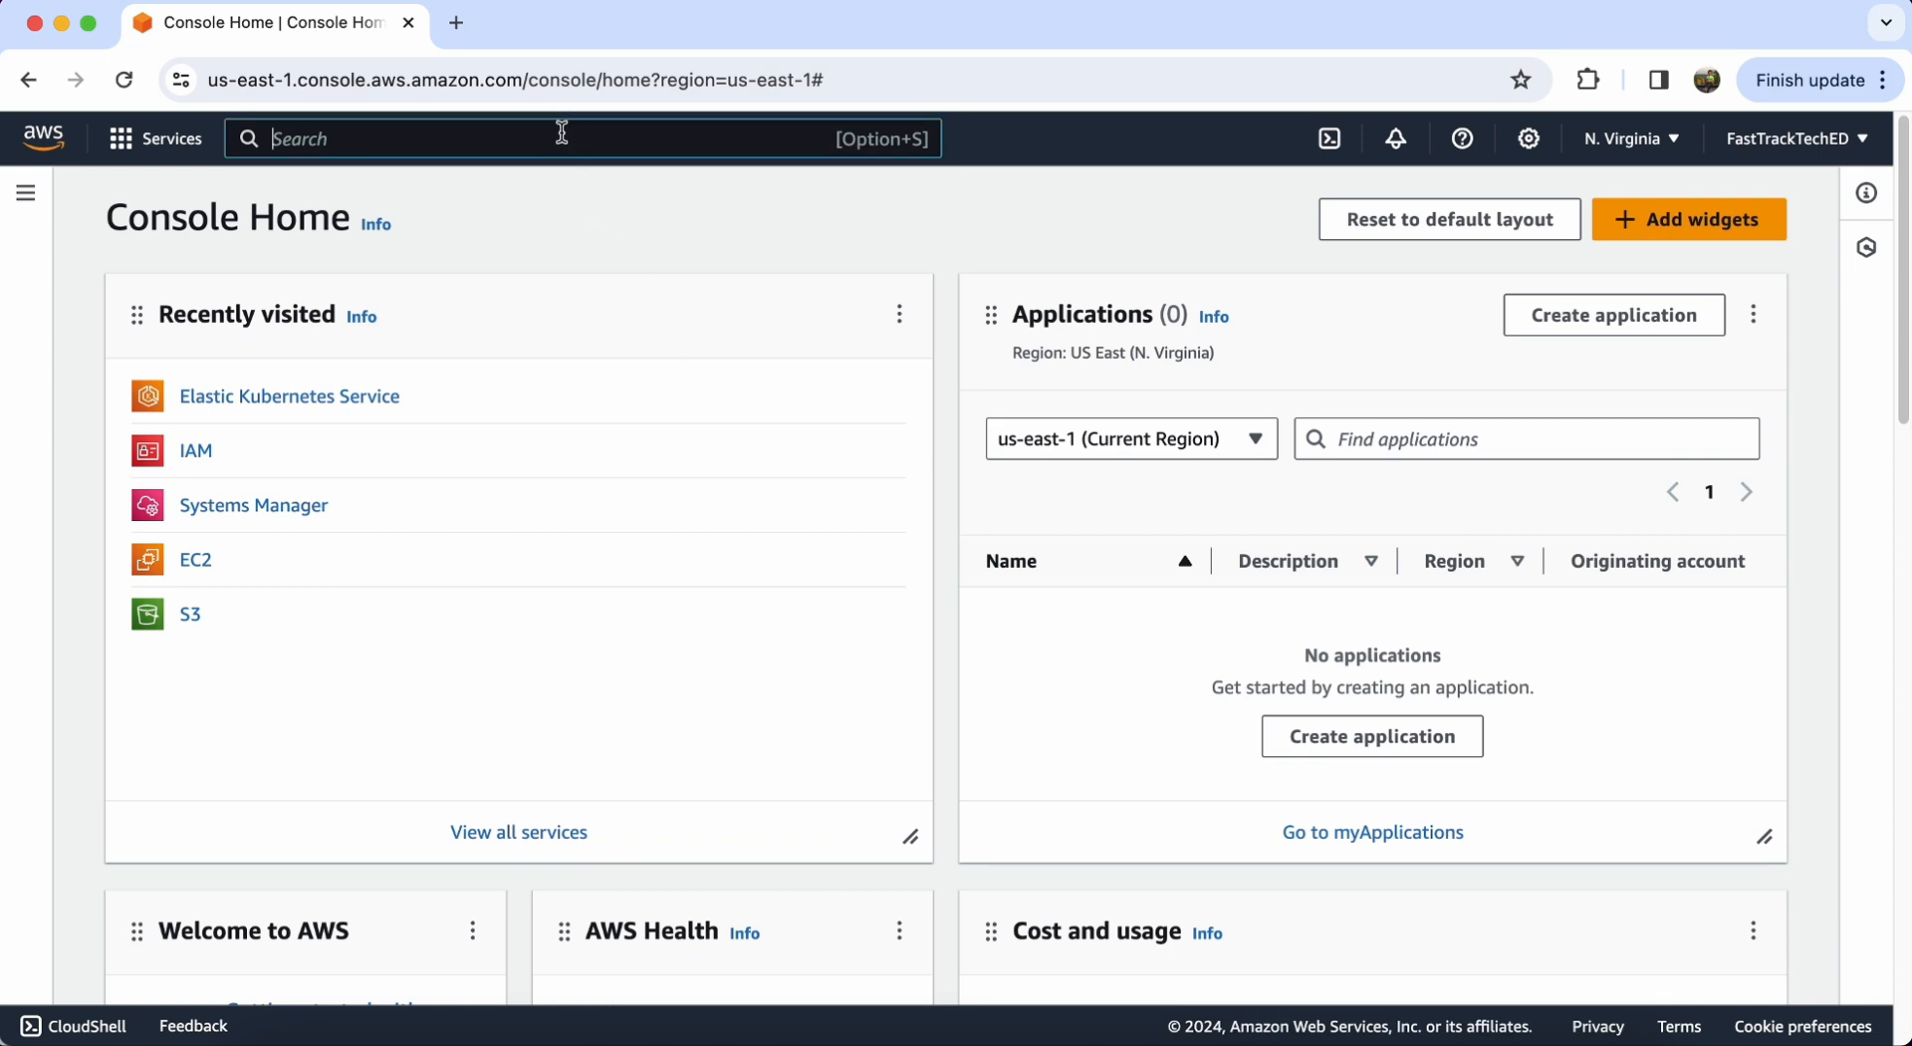
Step: Find the IAM service, open it in a separate browser tab and display its roles list
type("IAM")
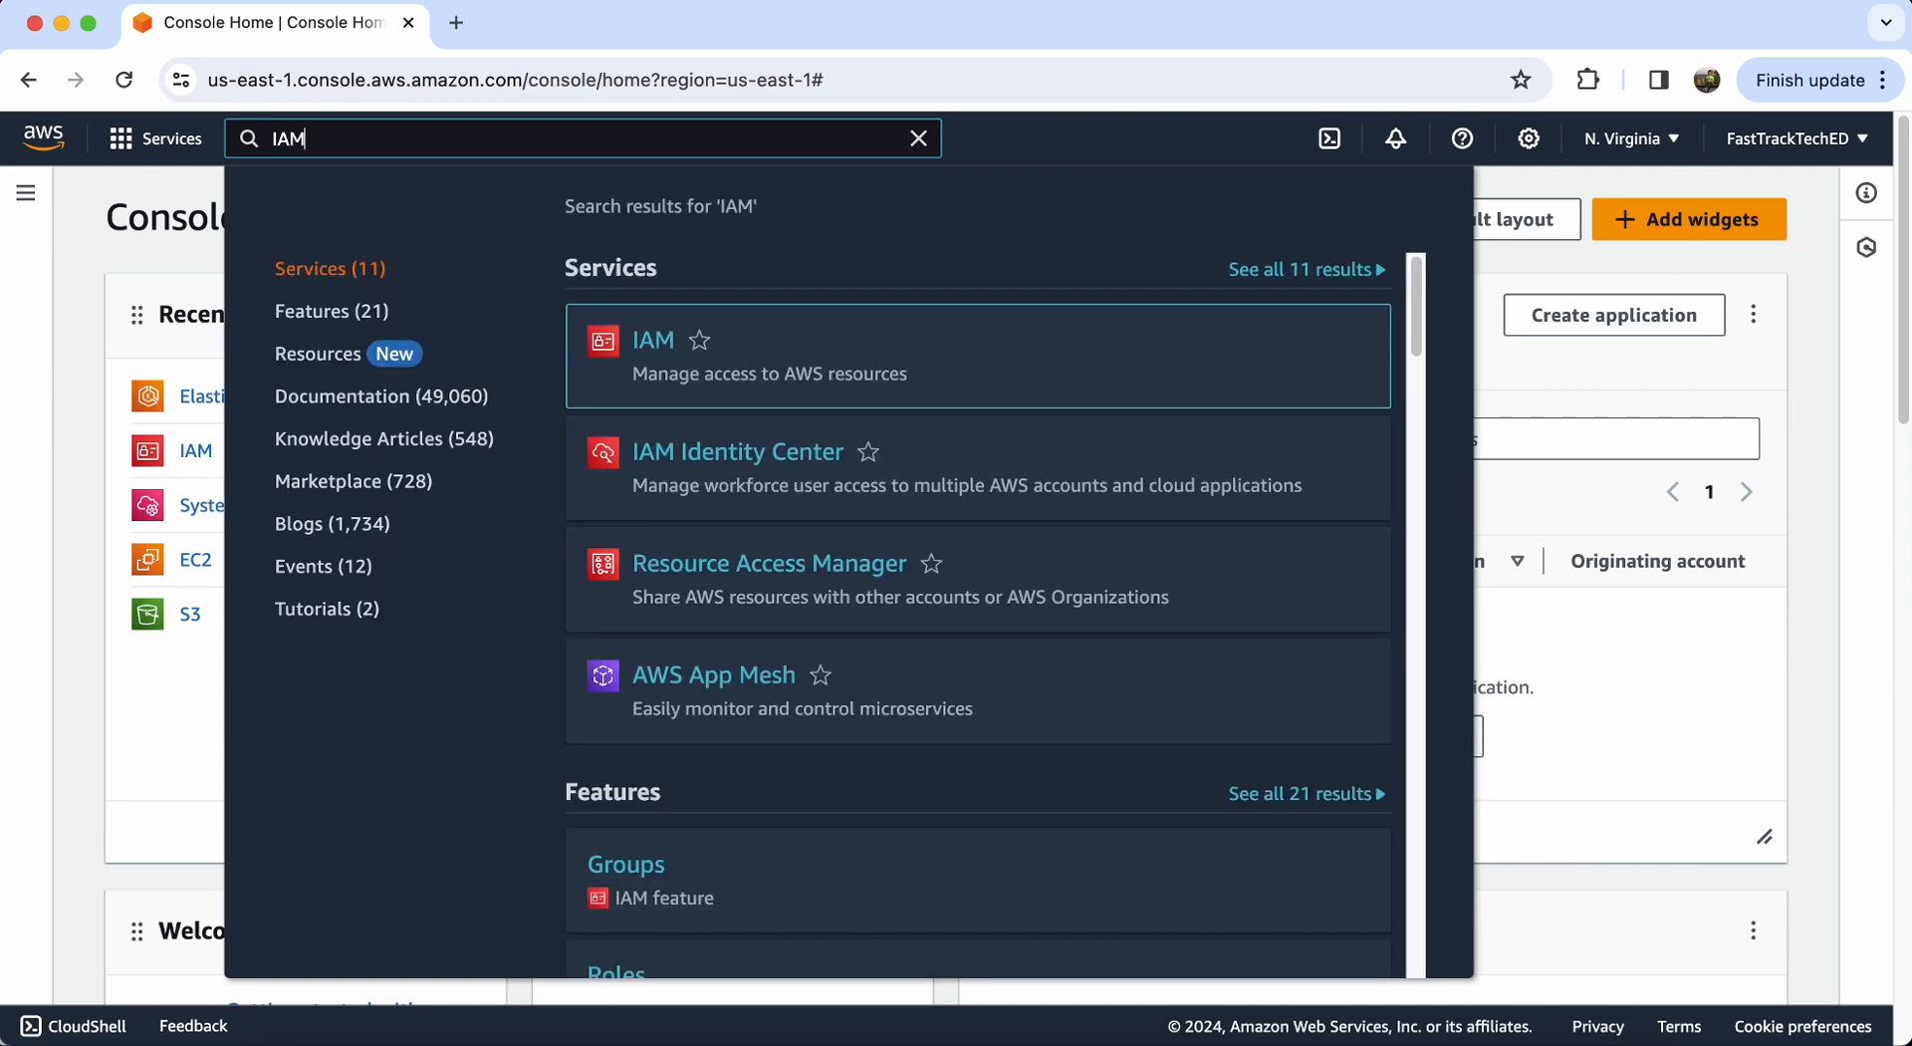
left_click(654, 340, "super")
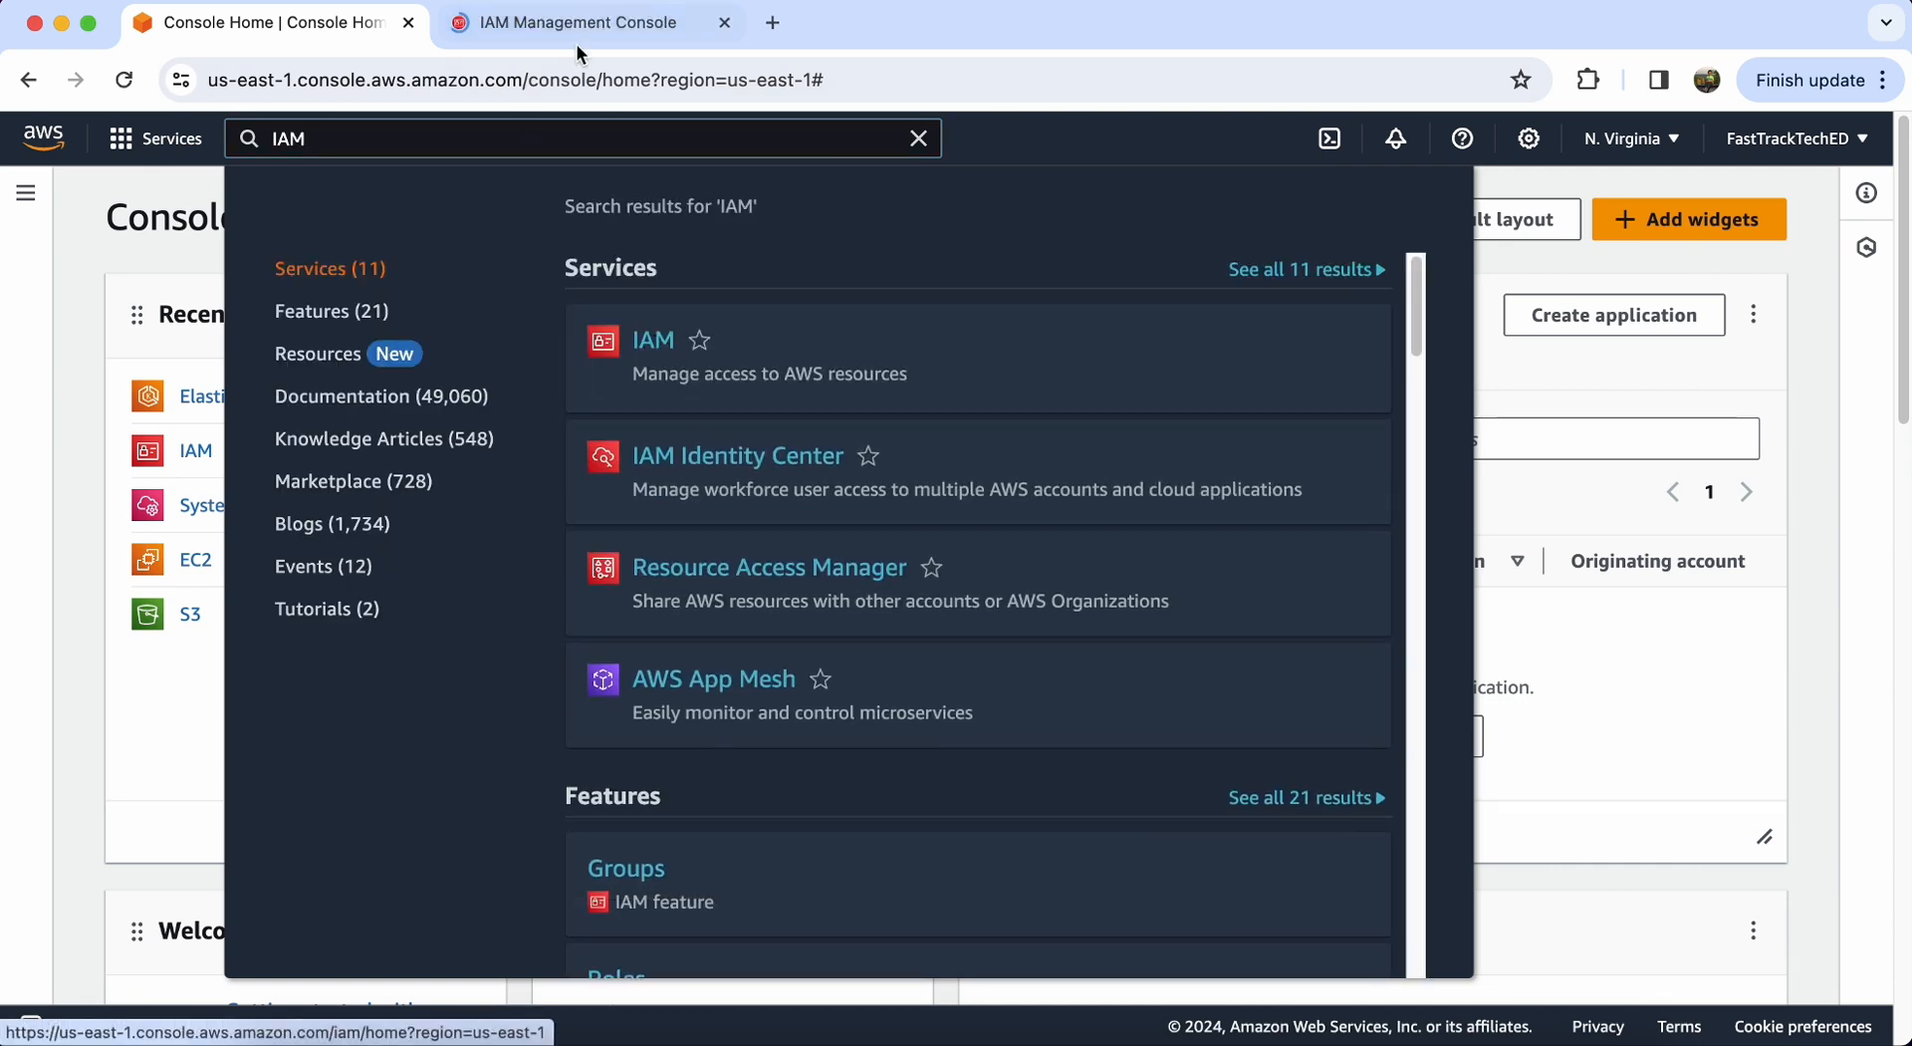
left_click(574, 29)
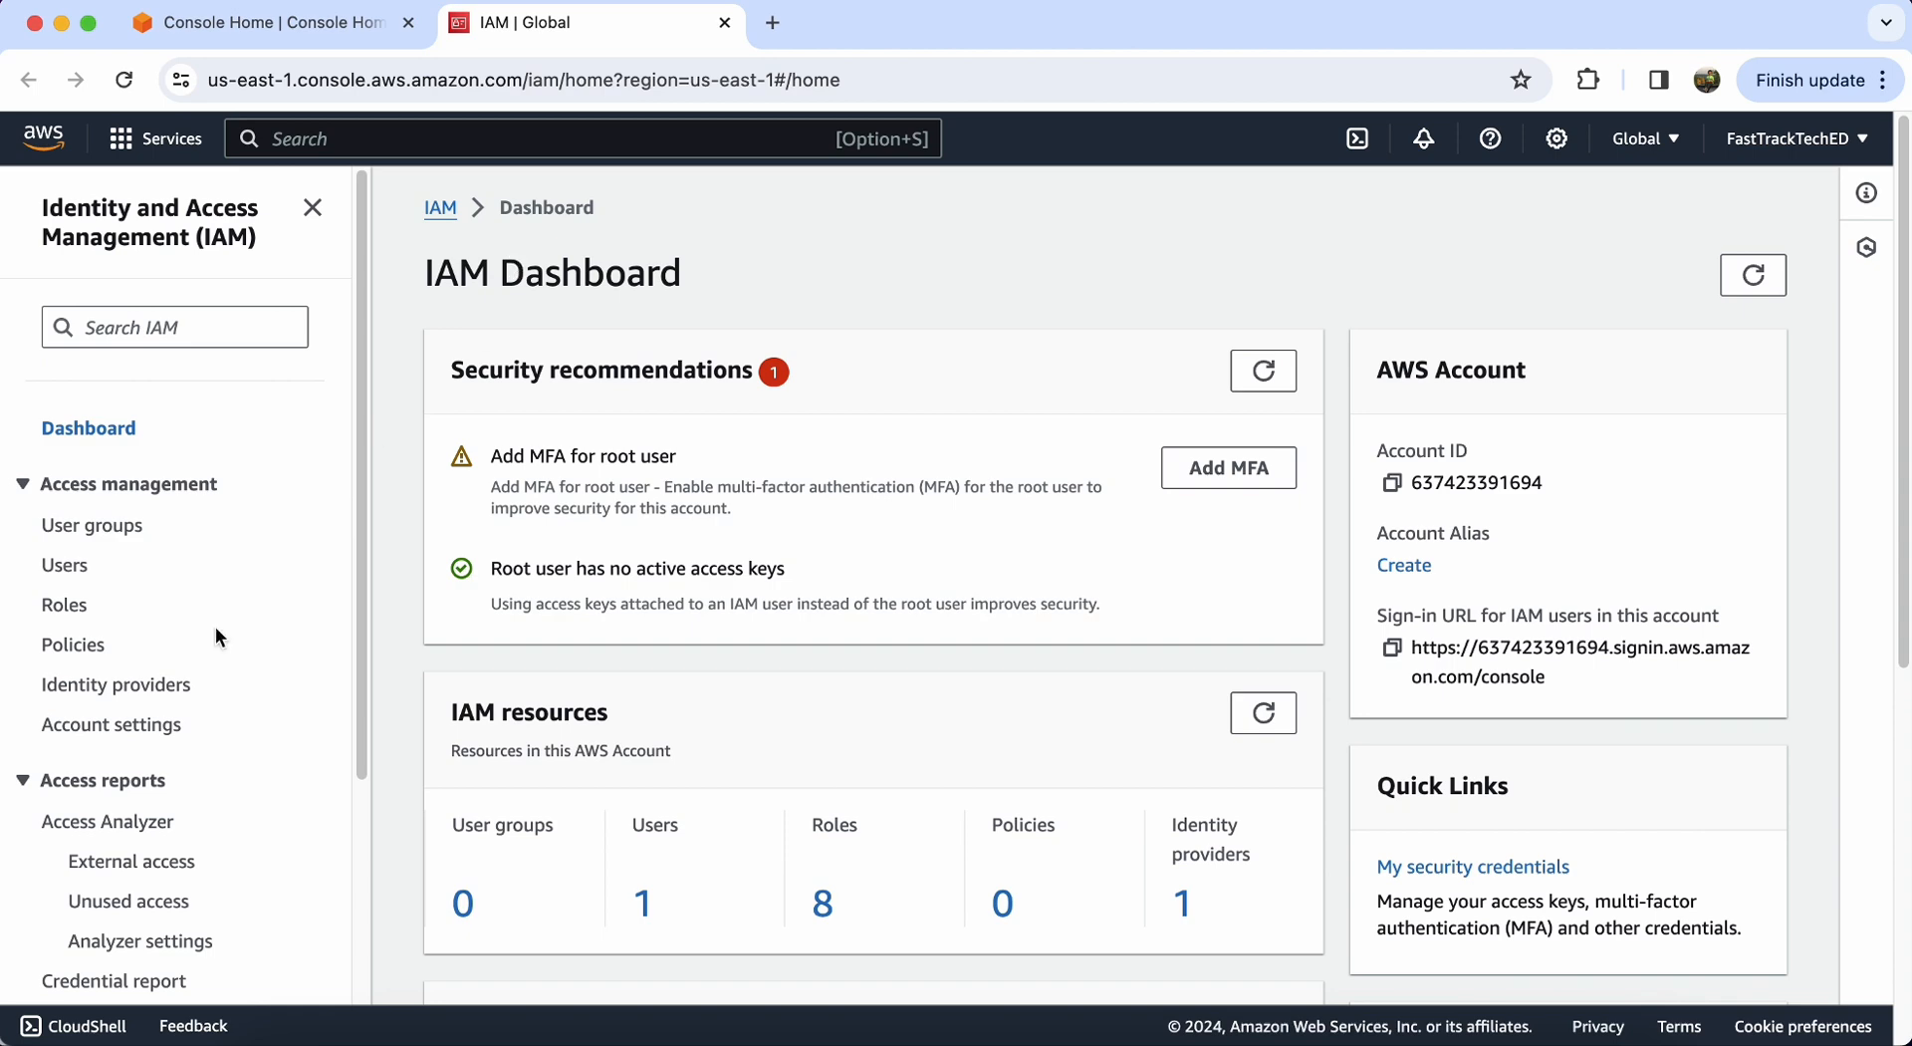
left_click(76, 615)
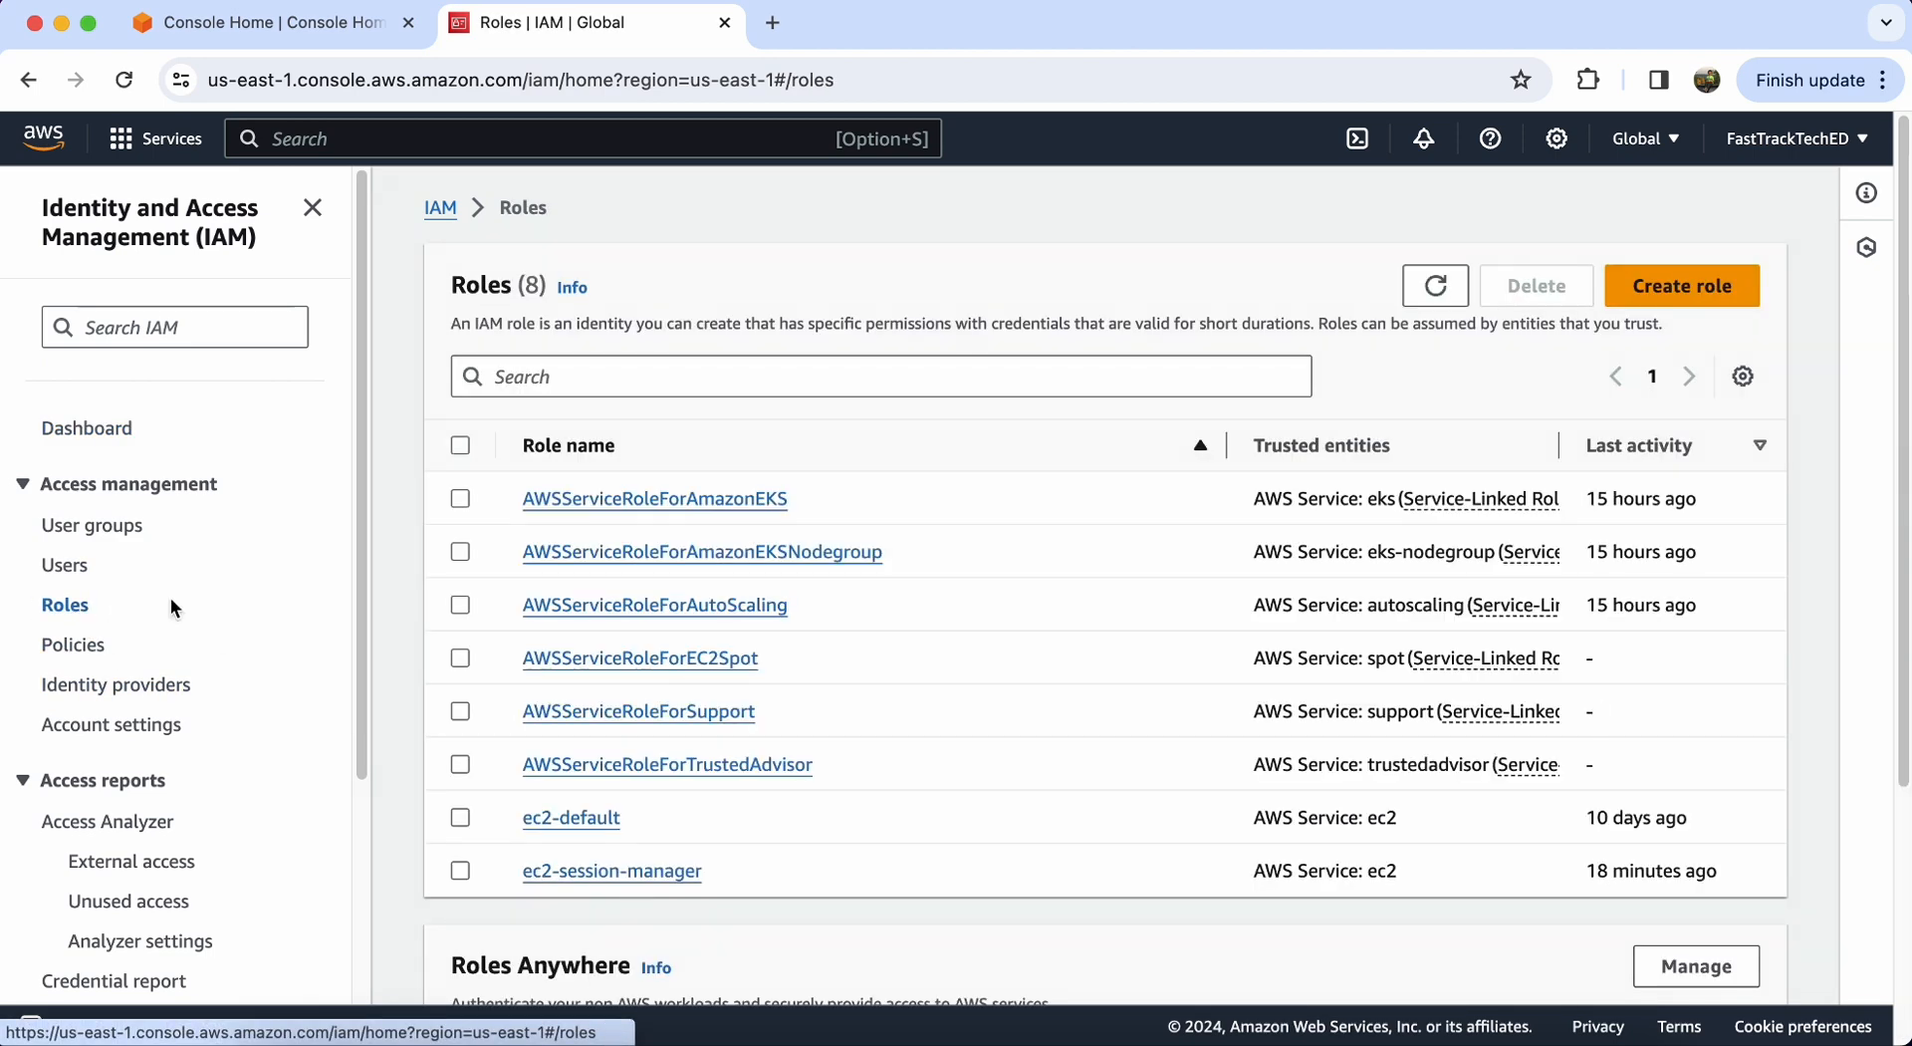
Step: Start a new IAM role with AWS service as trusted entity, using the EKS service and the EKS - Cluster use case
left_click(1736, 300)
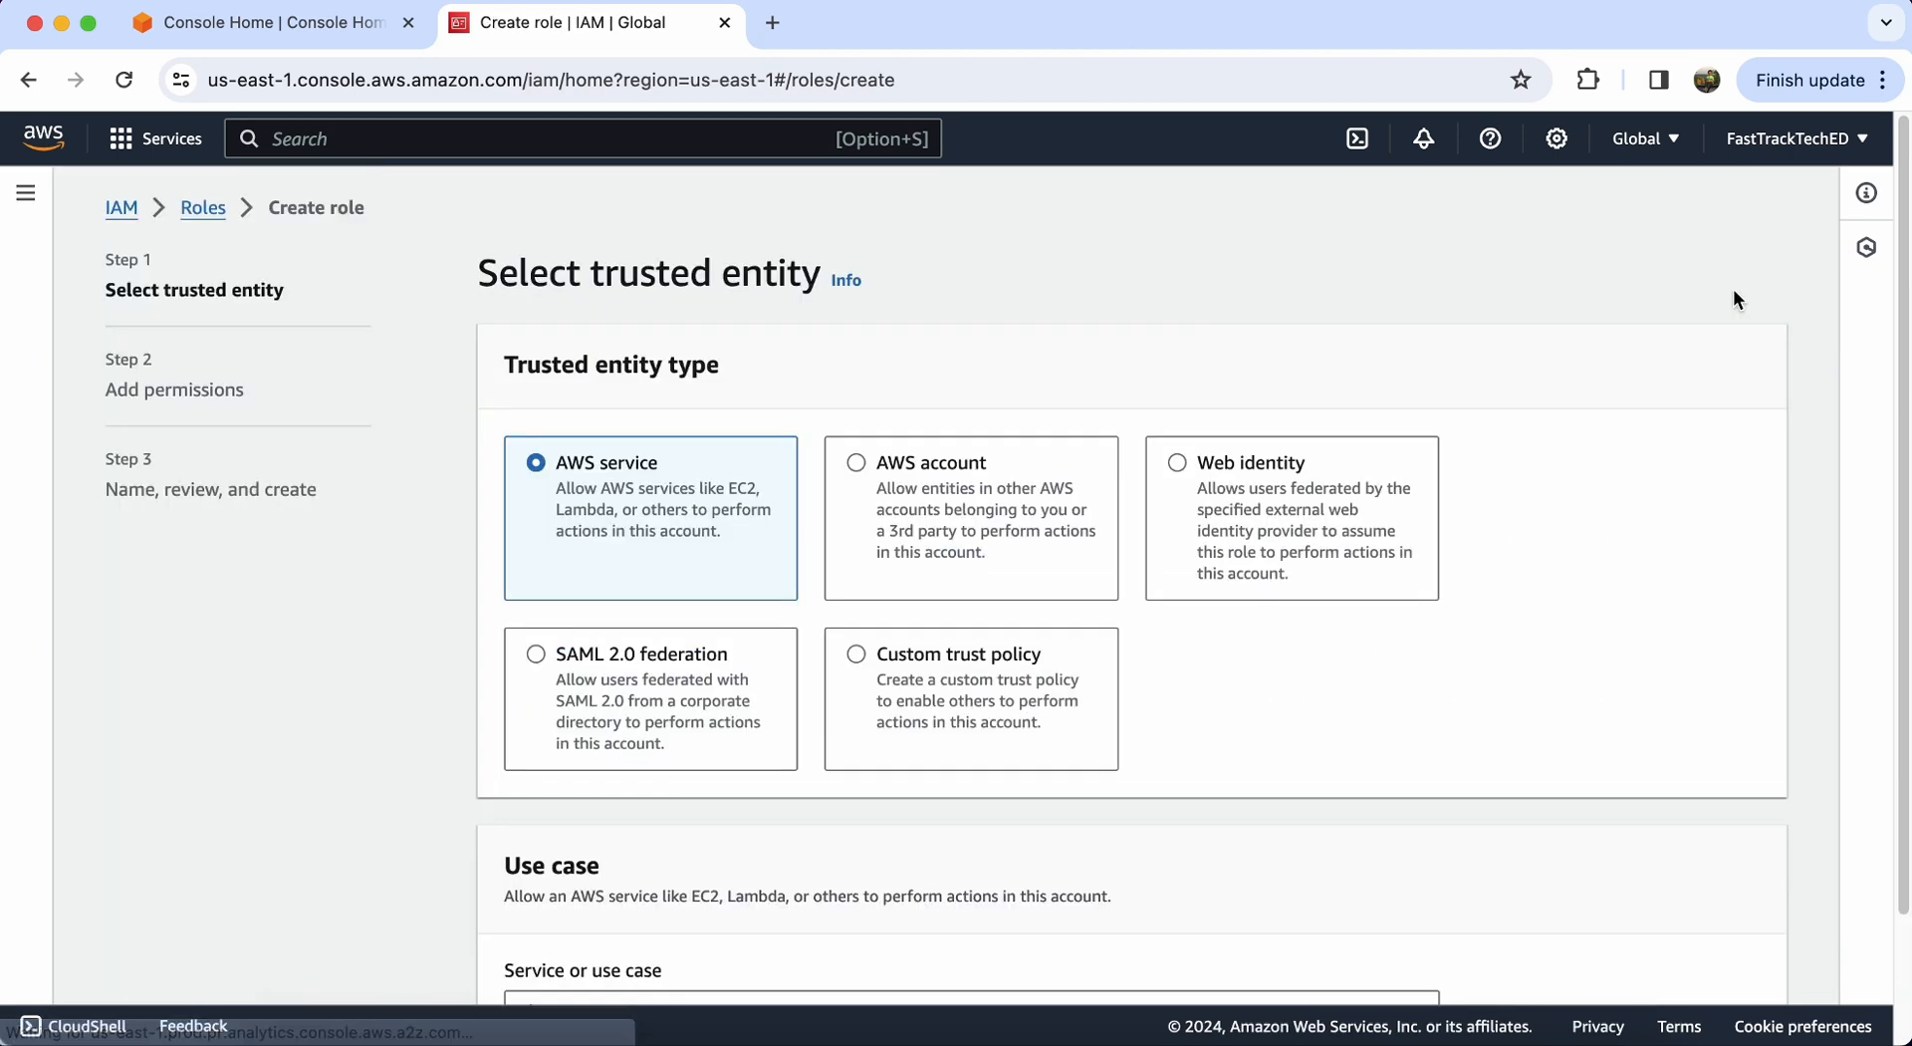
scroll(1295, 647, "down", 2)
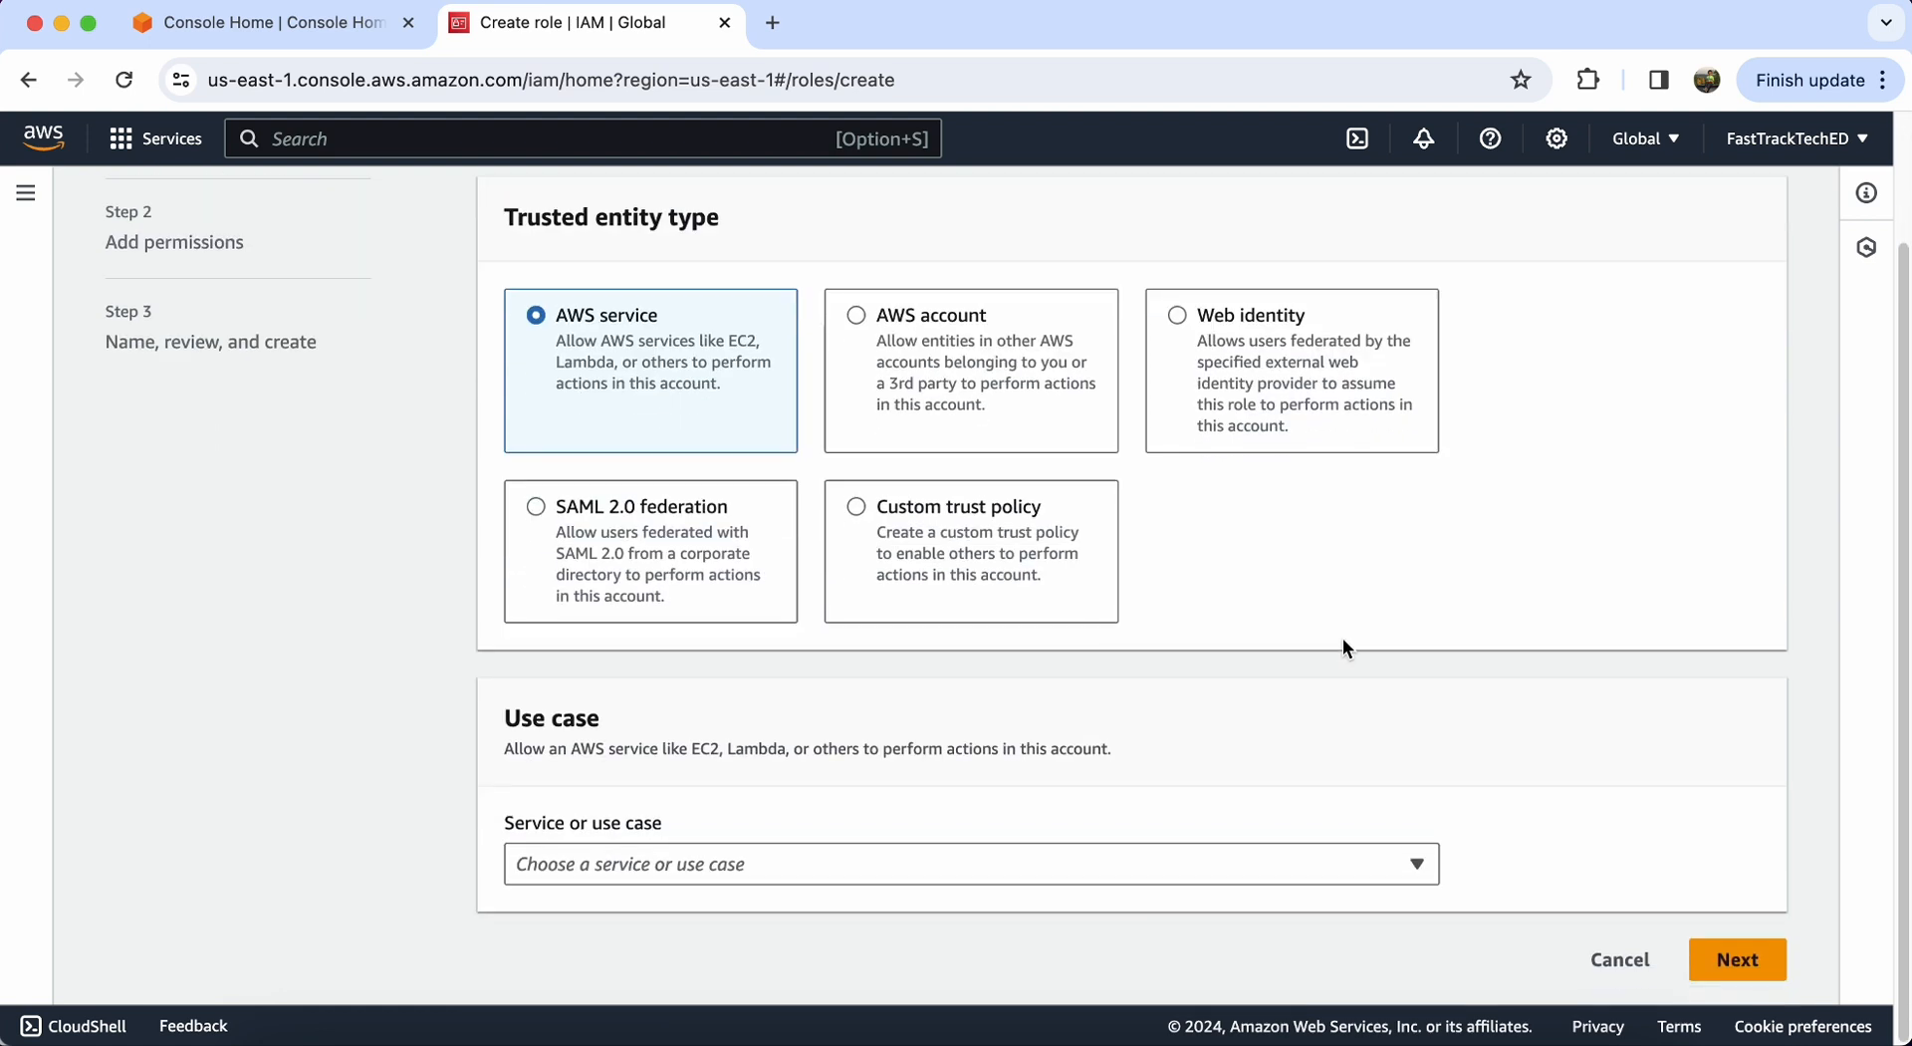
left_click(820, 858)
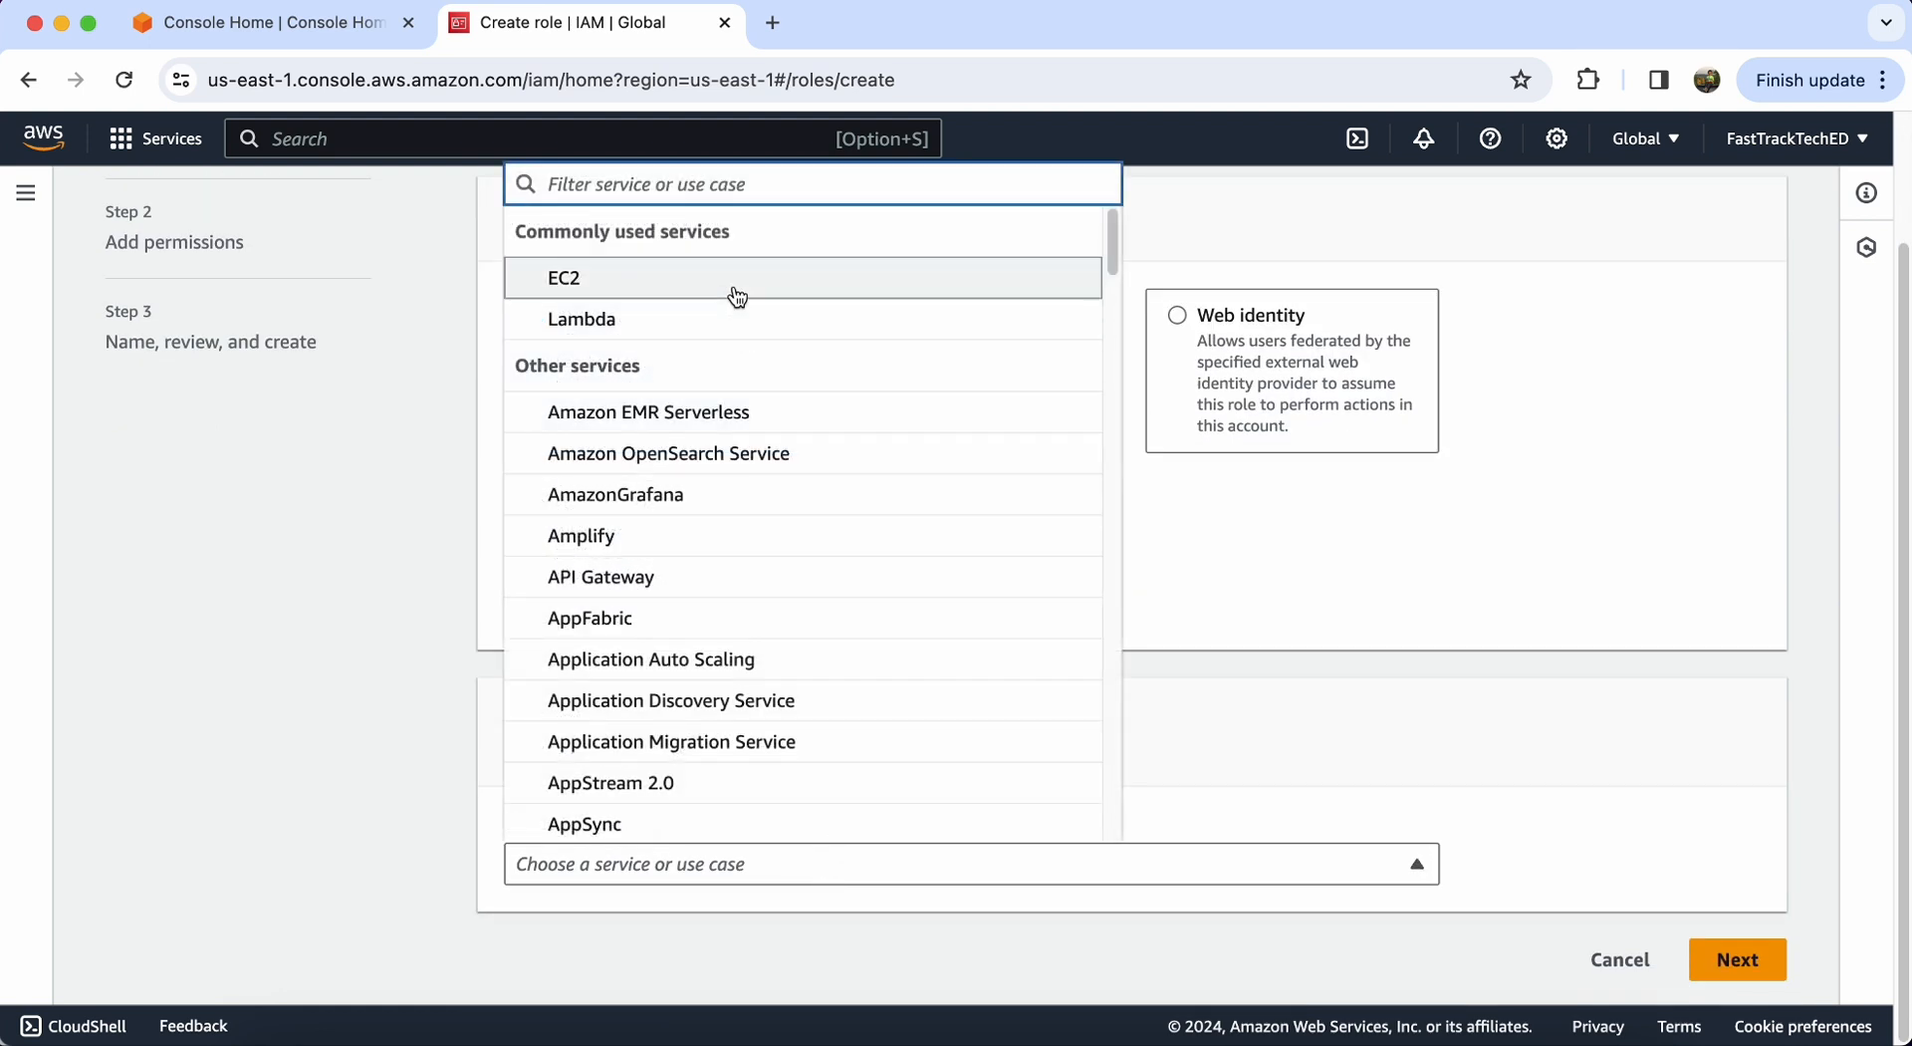
type("EKS")
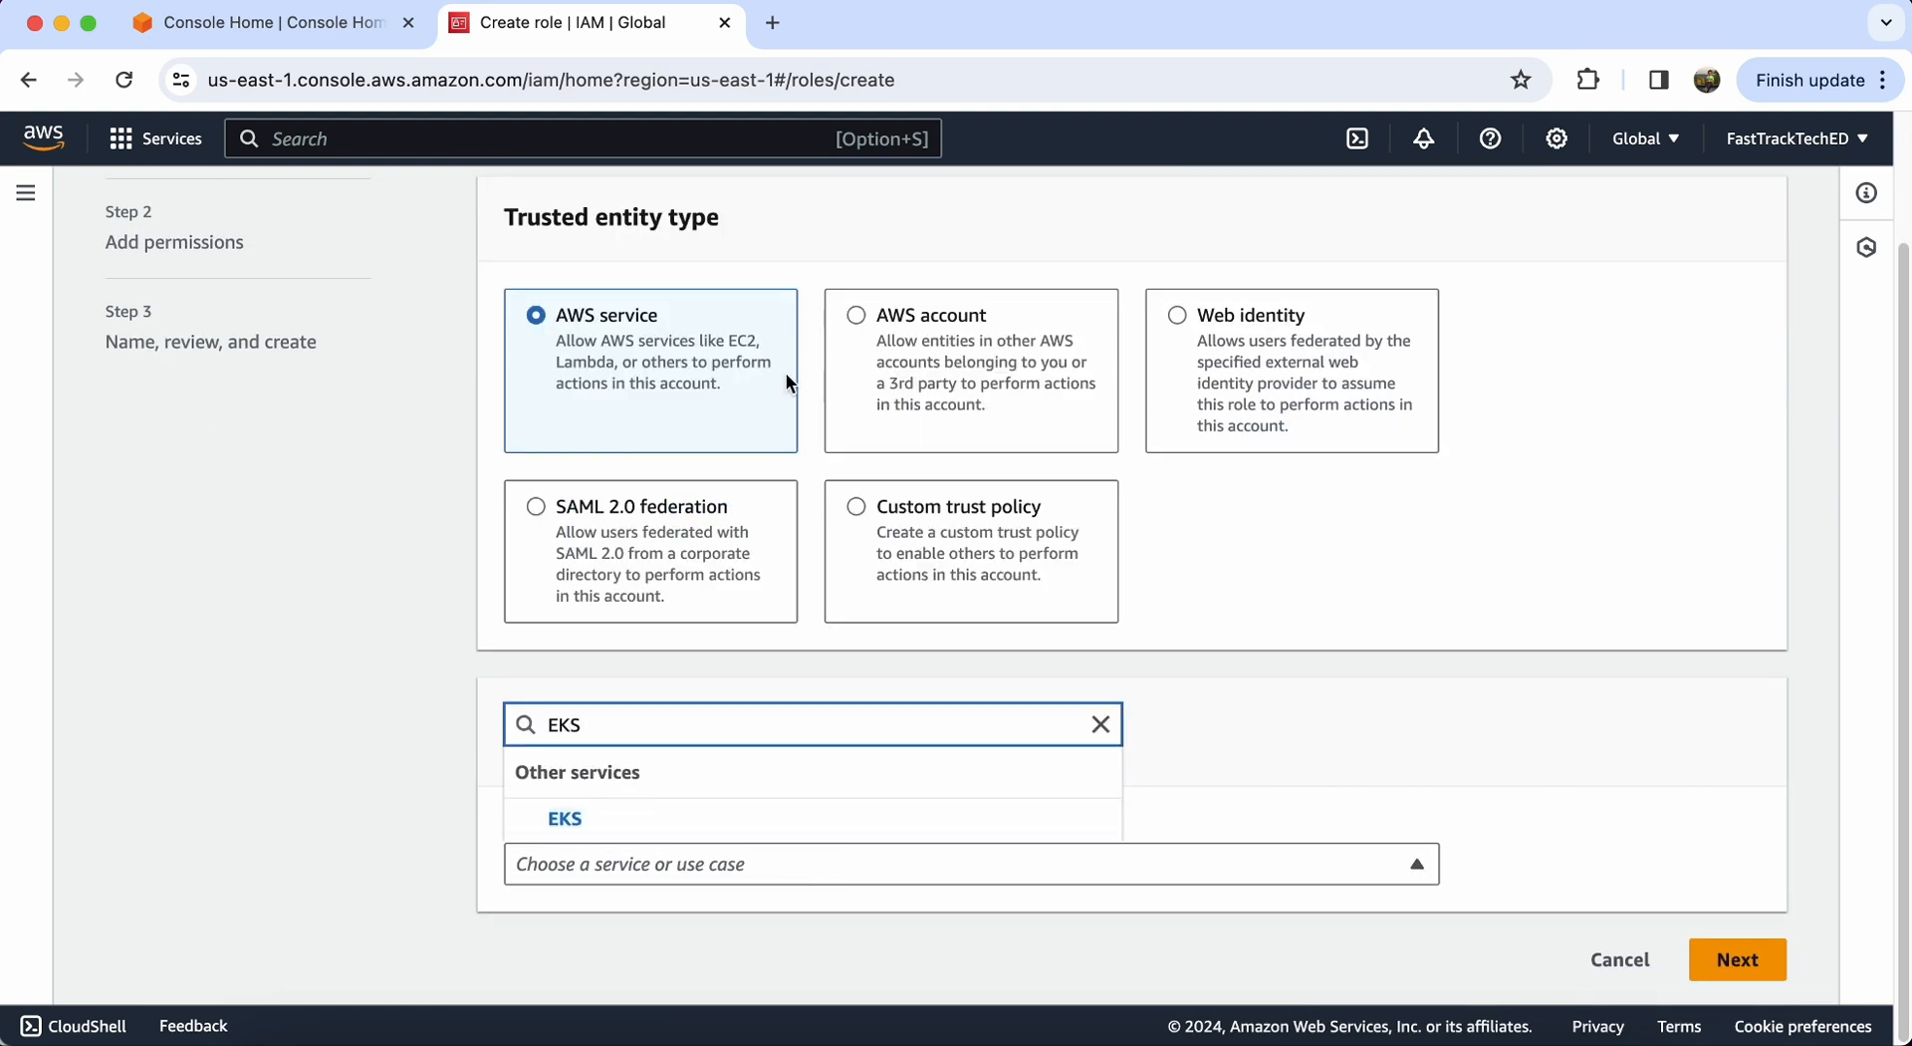
left_click(658, 833)
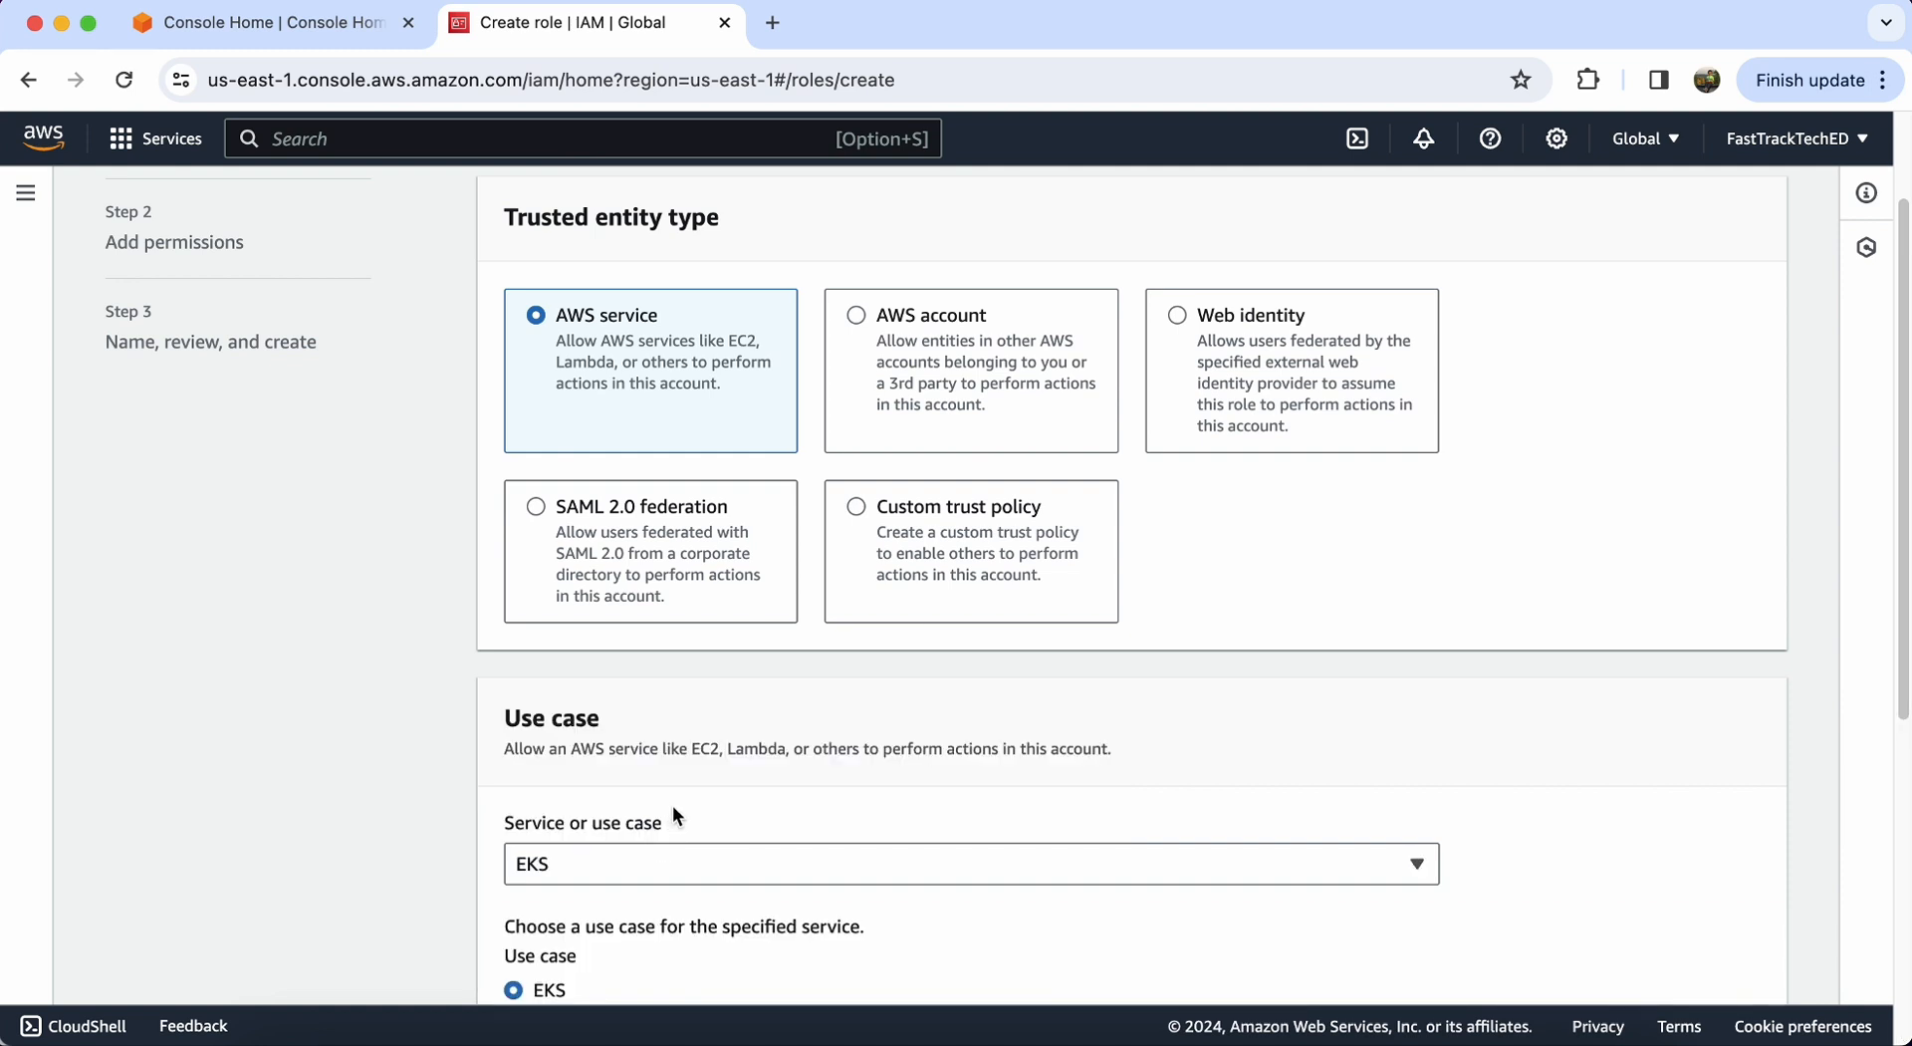
scroll(672, 805, "up", 2)
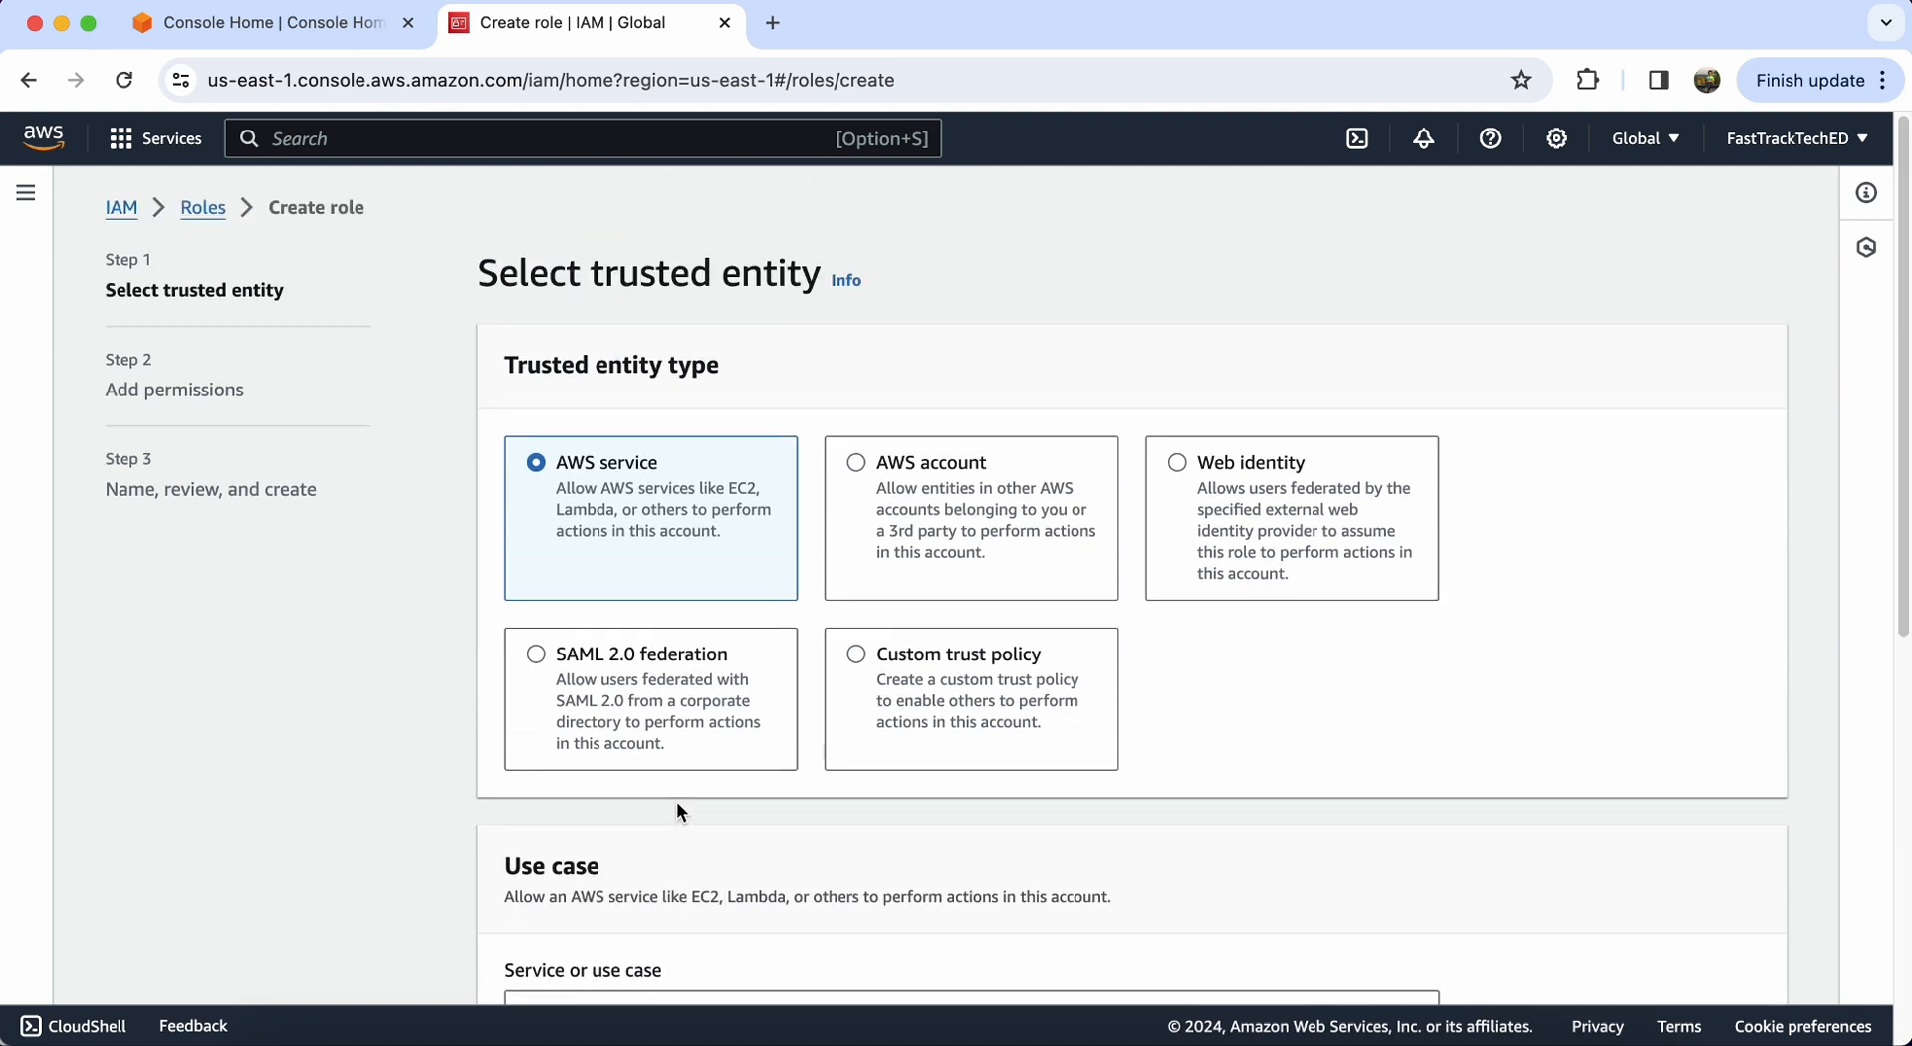
scroll(675, 809, "down", 6)
left_click(514, 623)
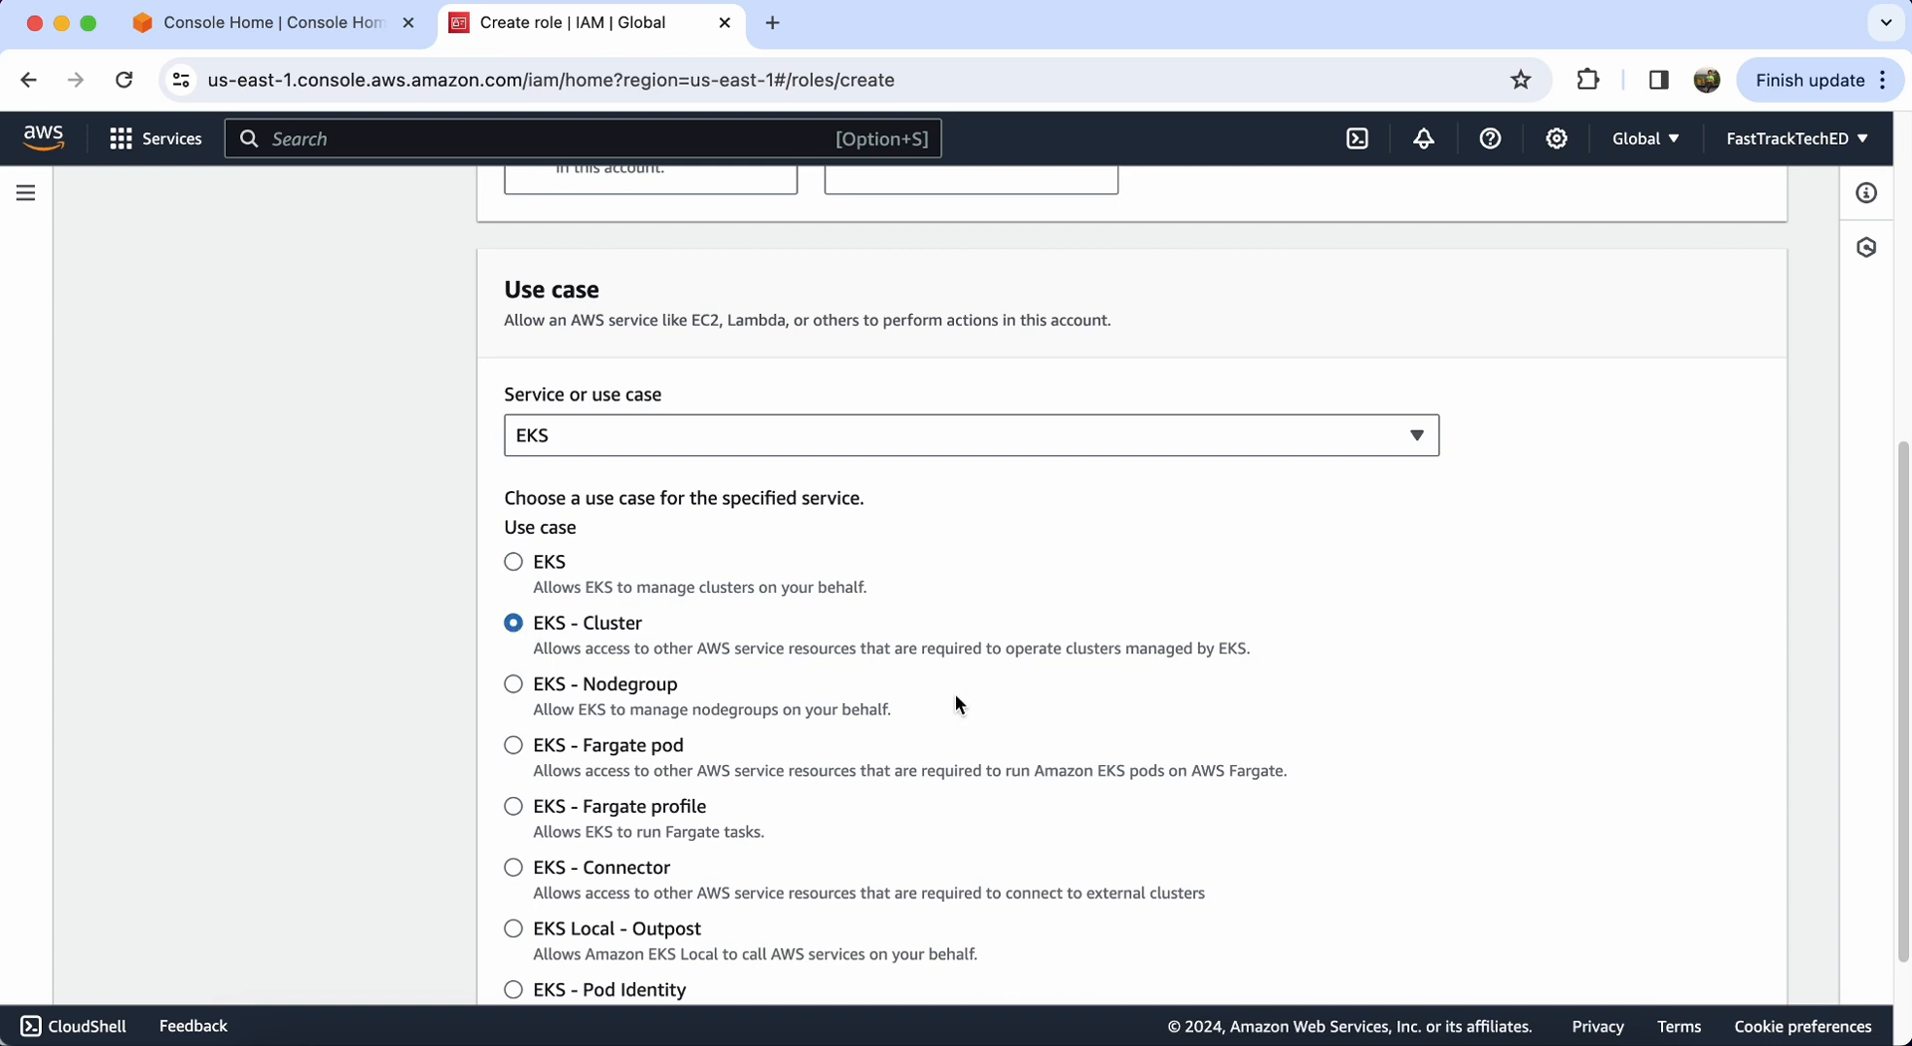
scroll(1008, 715, "down", 3)
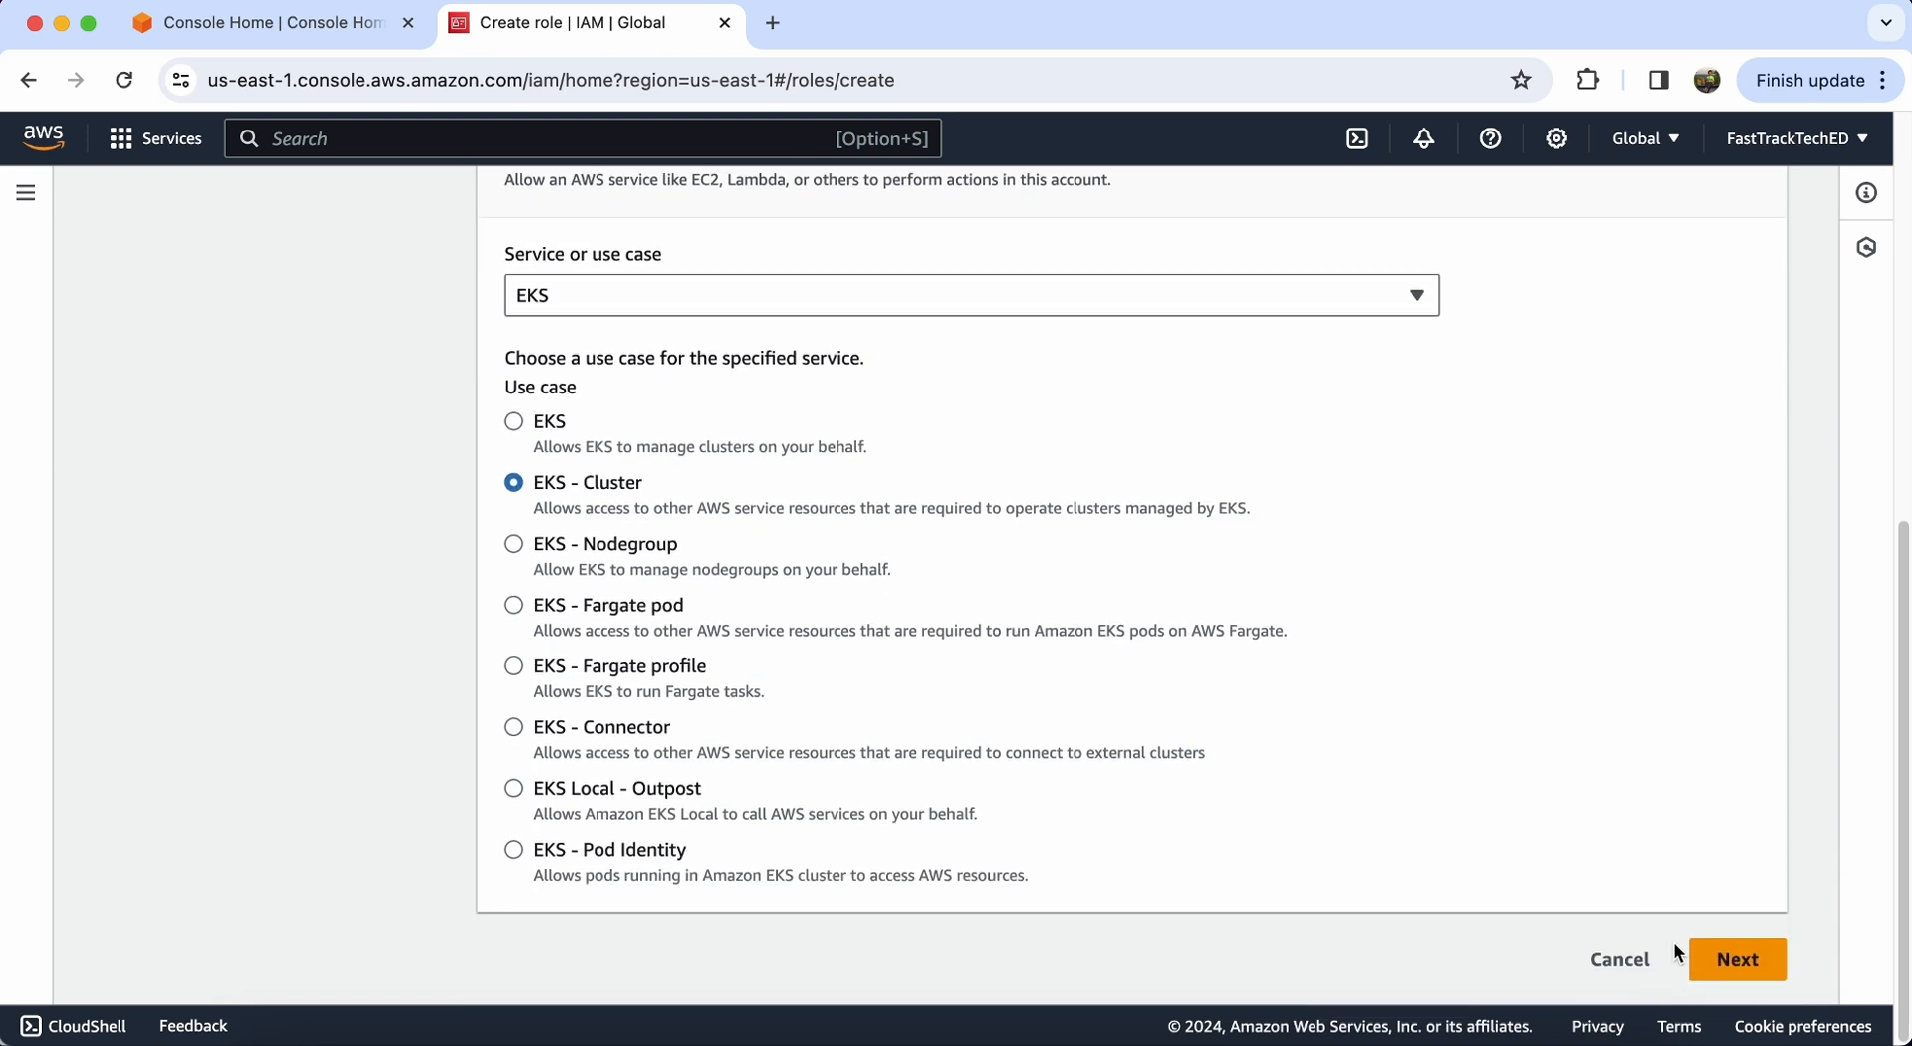
left_click(1717, 959)
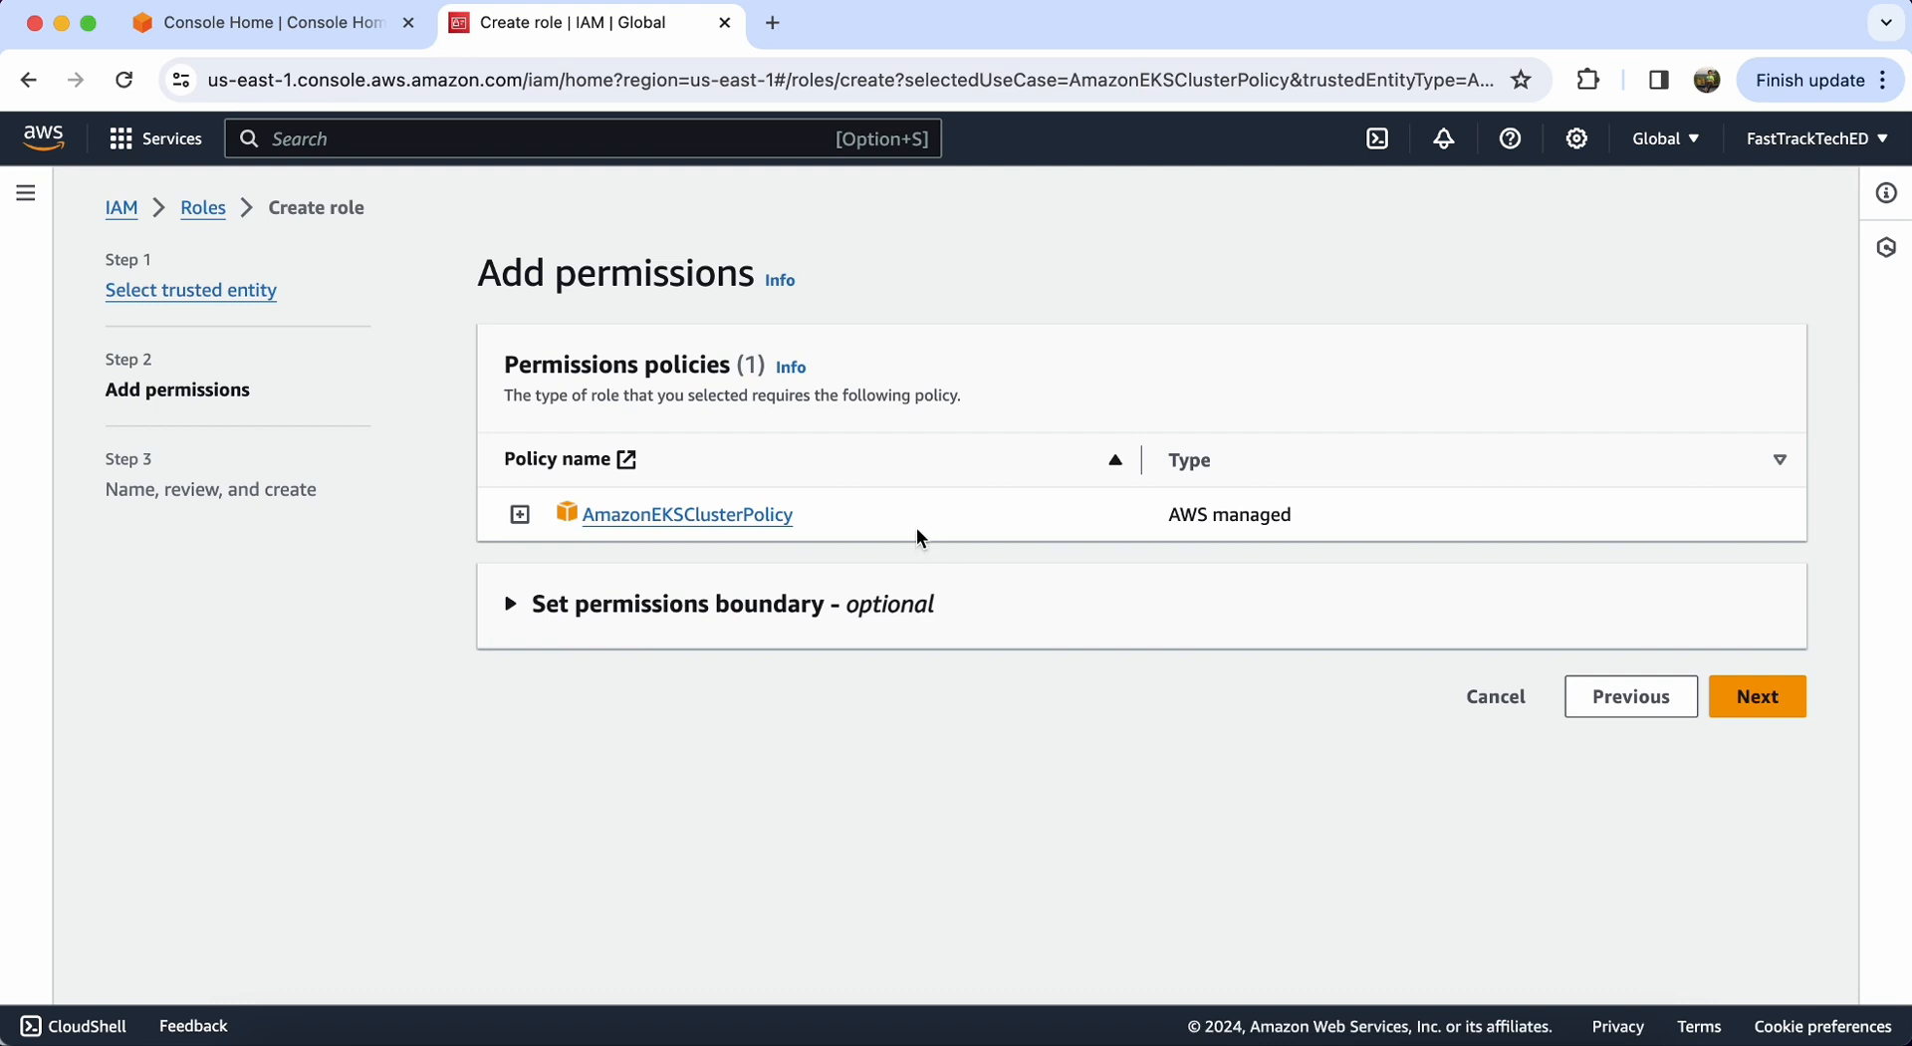
Step: Accept the AmazonEKSClusterPolicy permission, name the role EKSClusterRole, review its trust policy and create it
left_click(1783, 694)
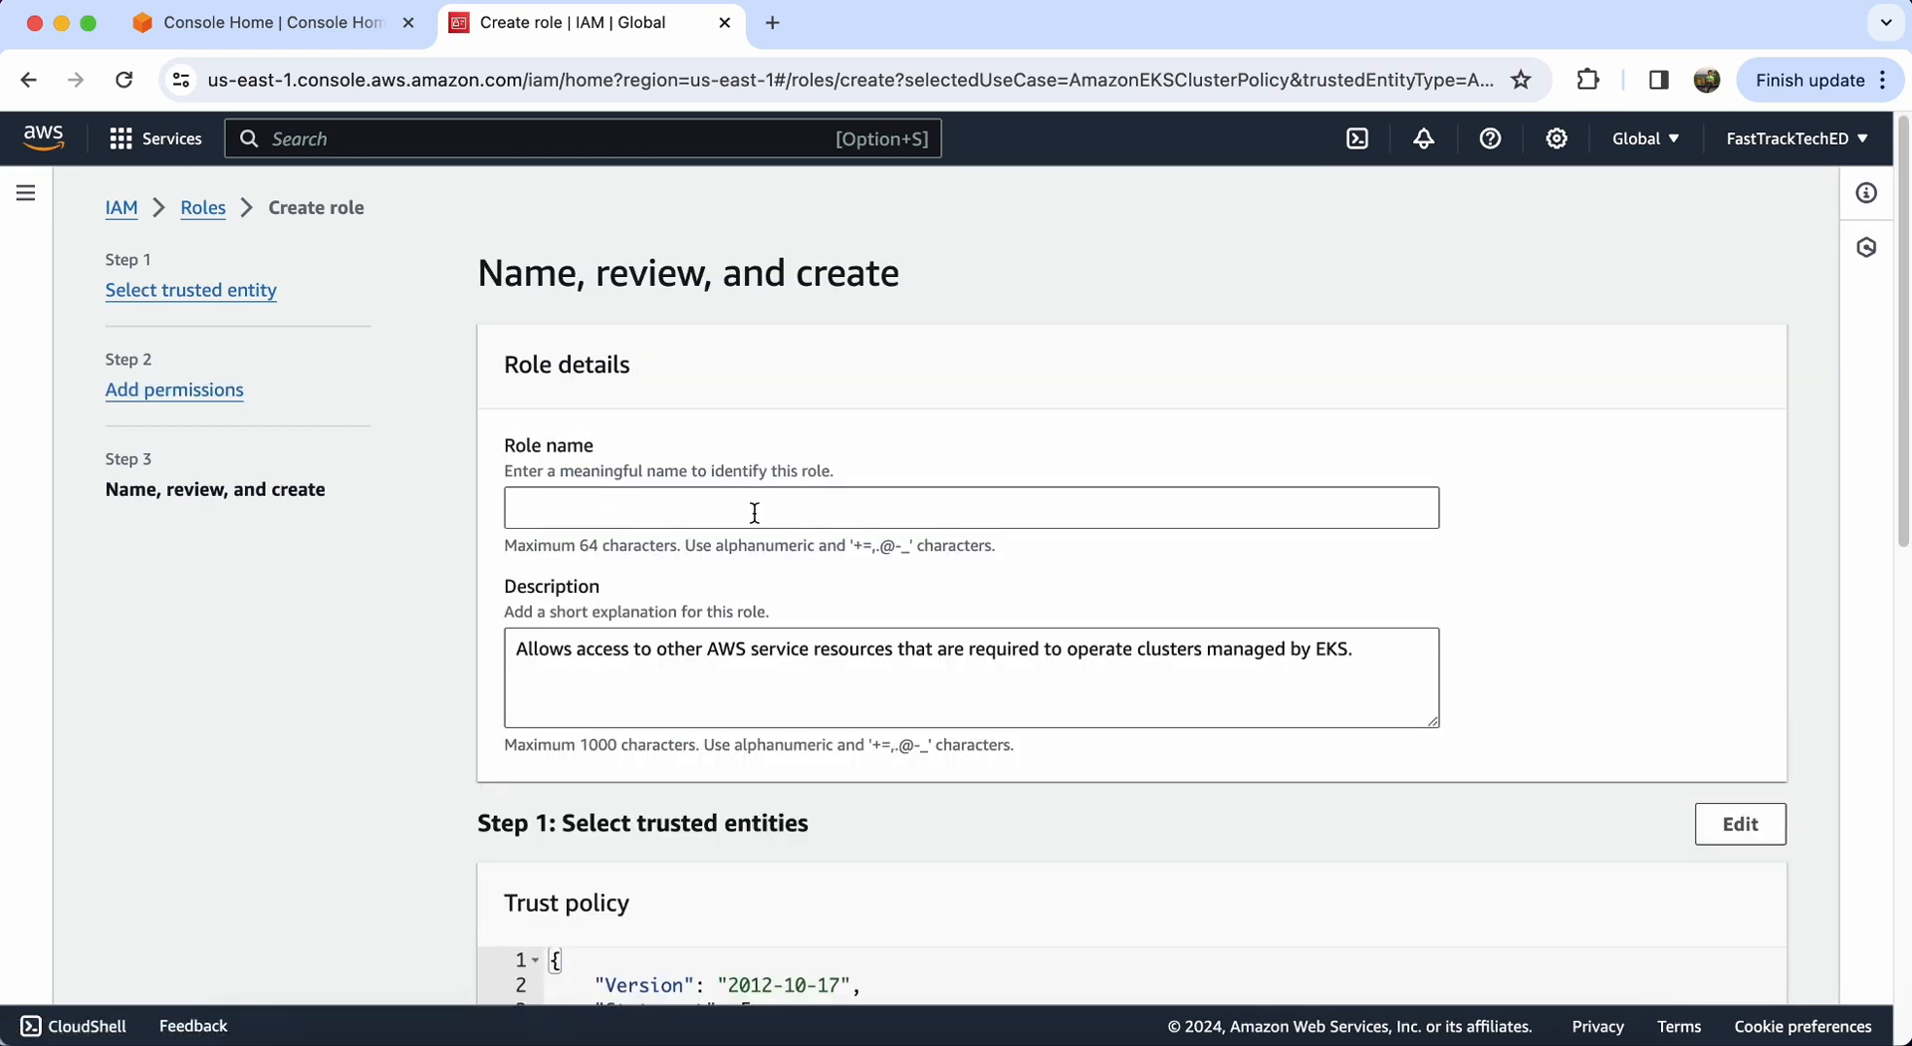
left_click(742, 507)
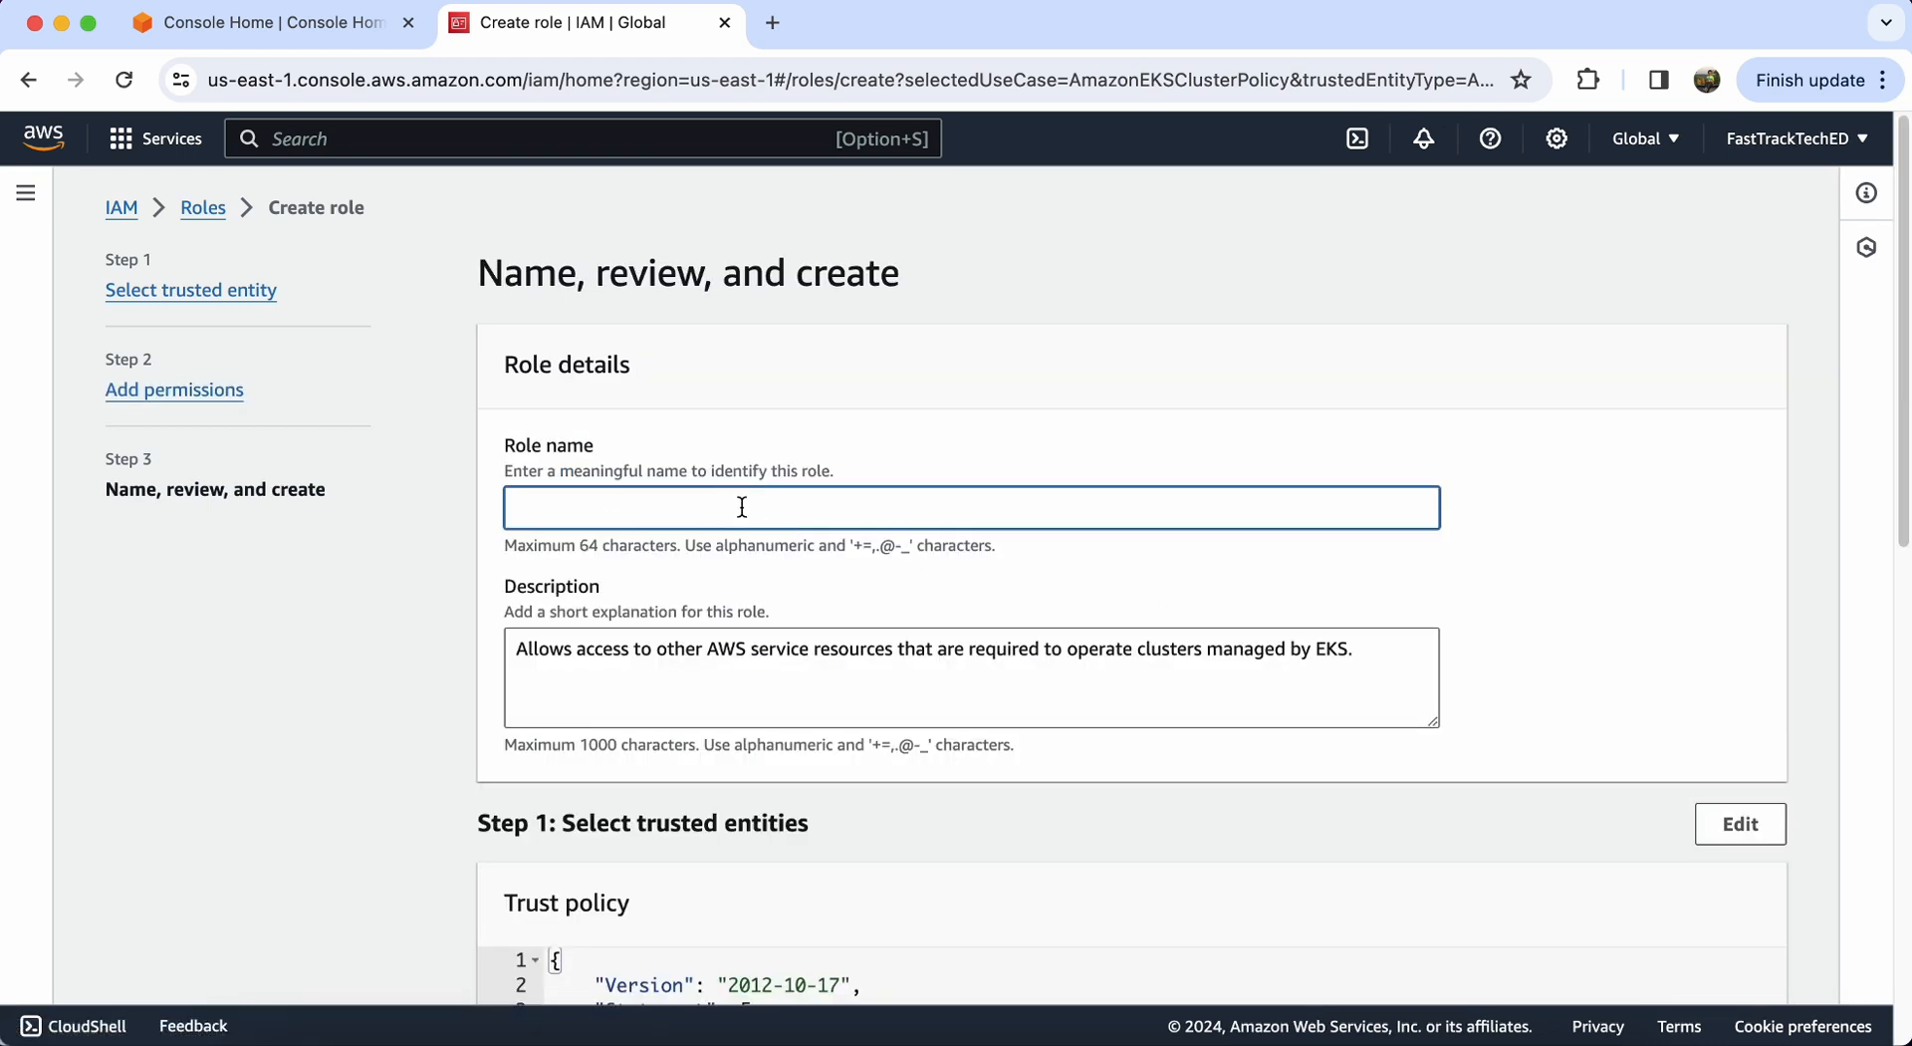
type("EKSClusterRole")
scroll(934, 608, "down", 9)
scroll(948, 564, "up", 6)
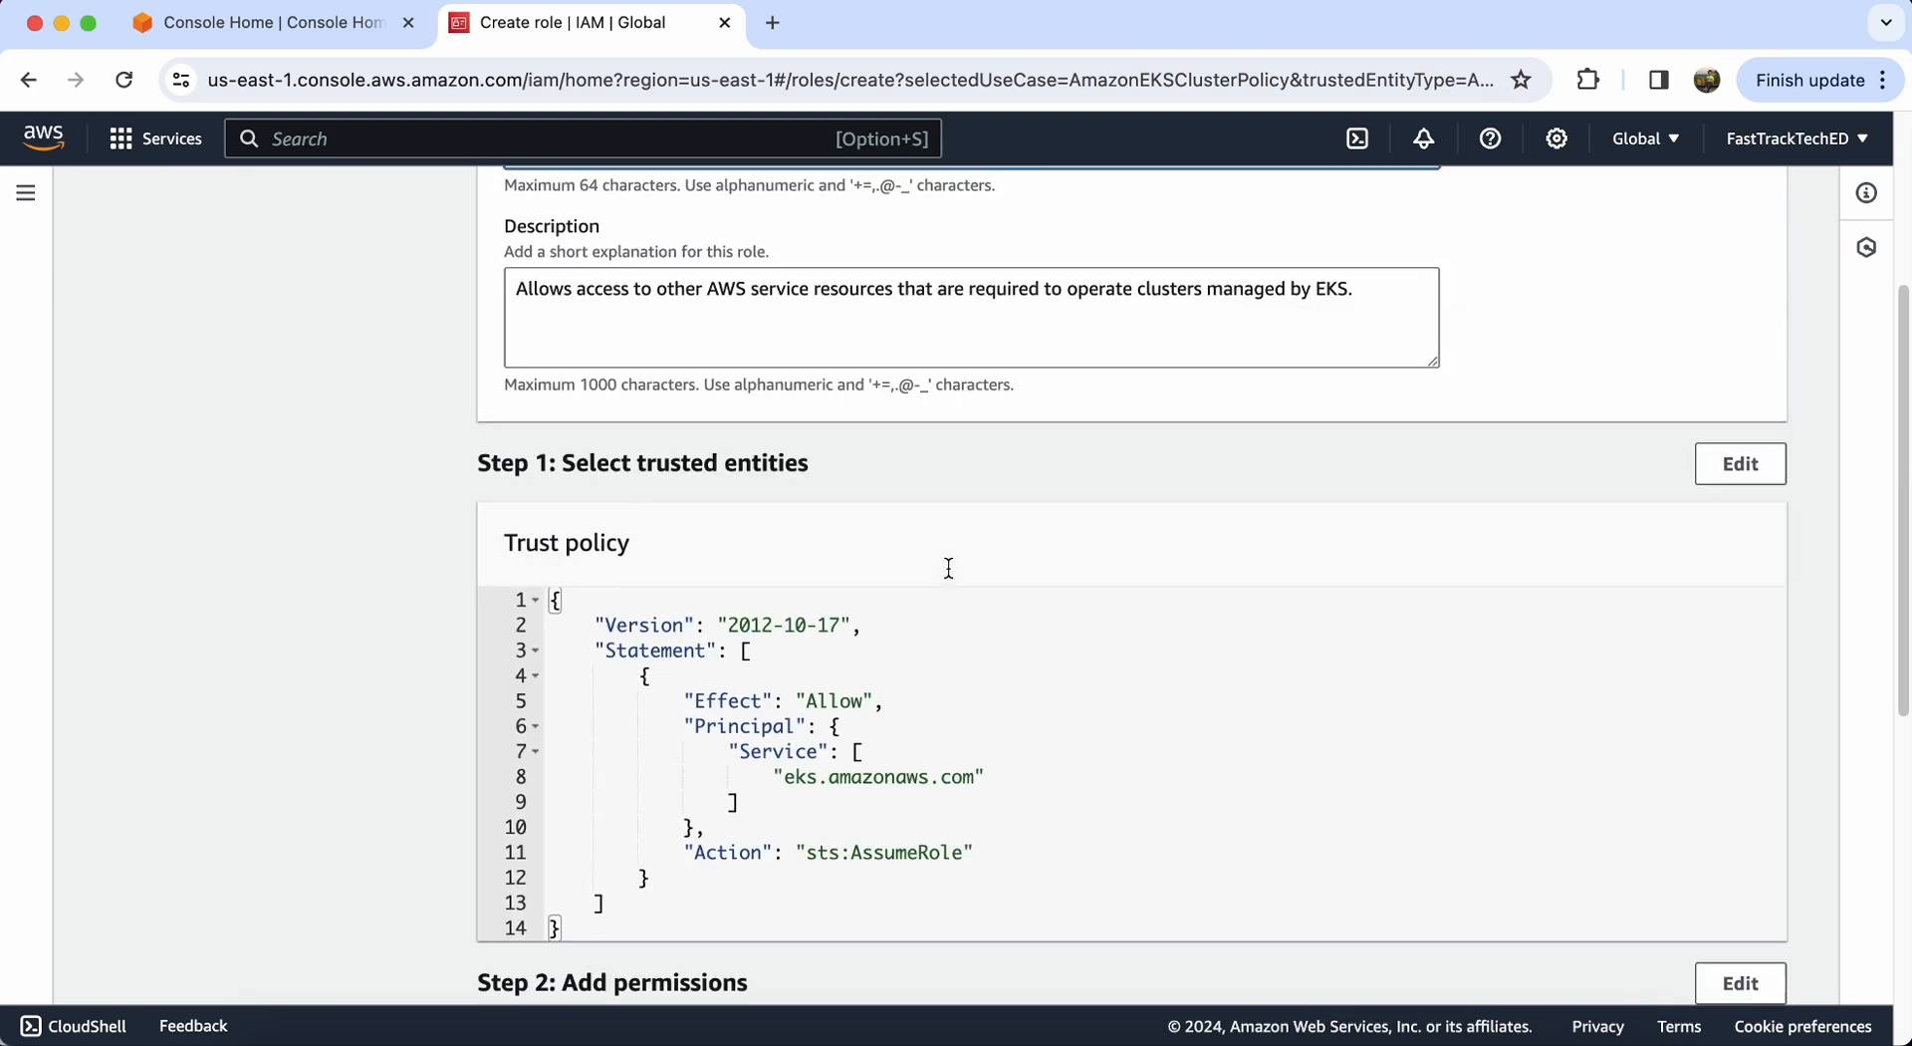
scroll(962, 609, "down", 7)
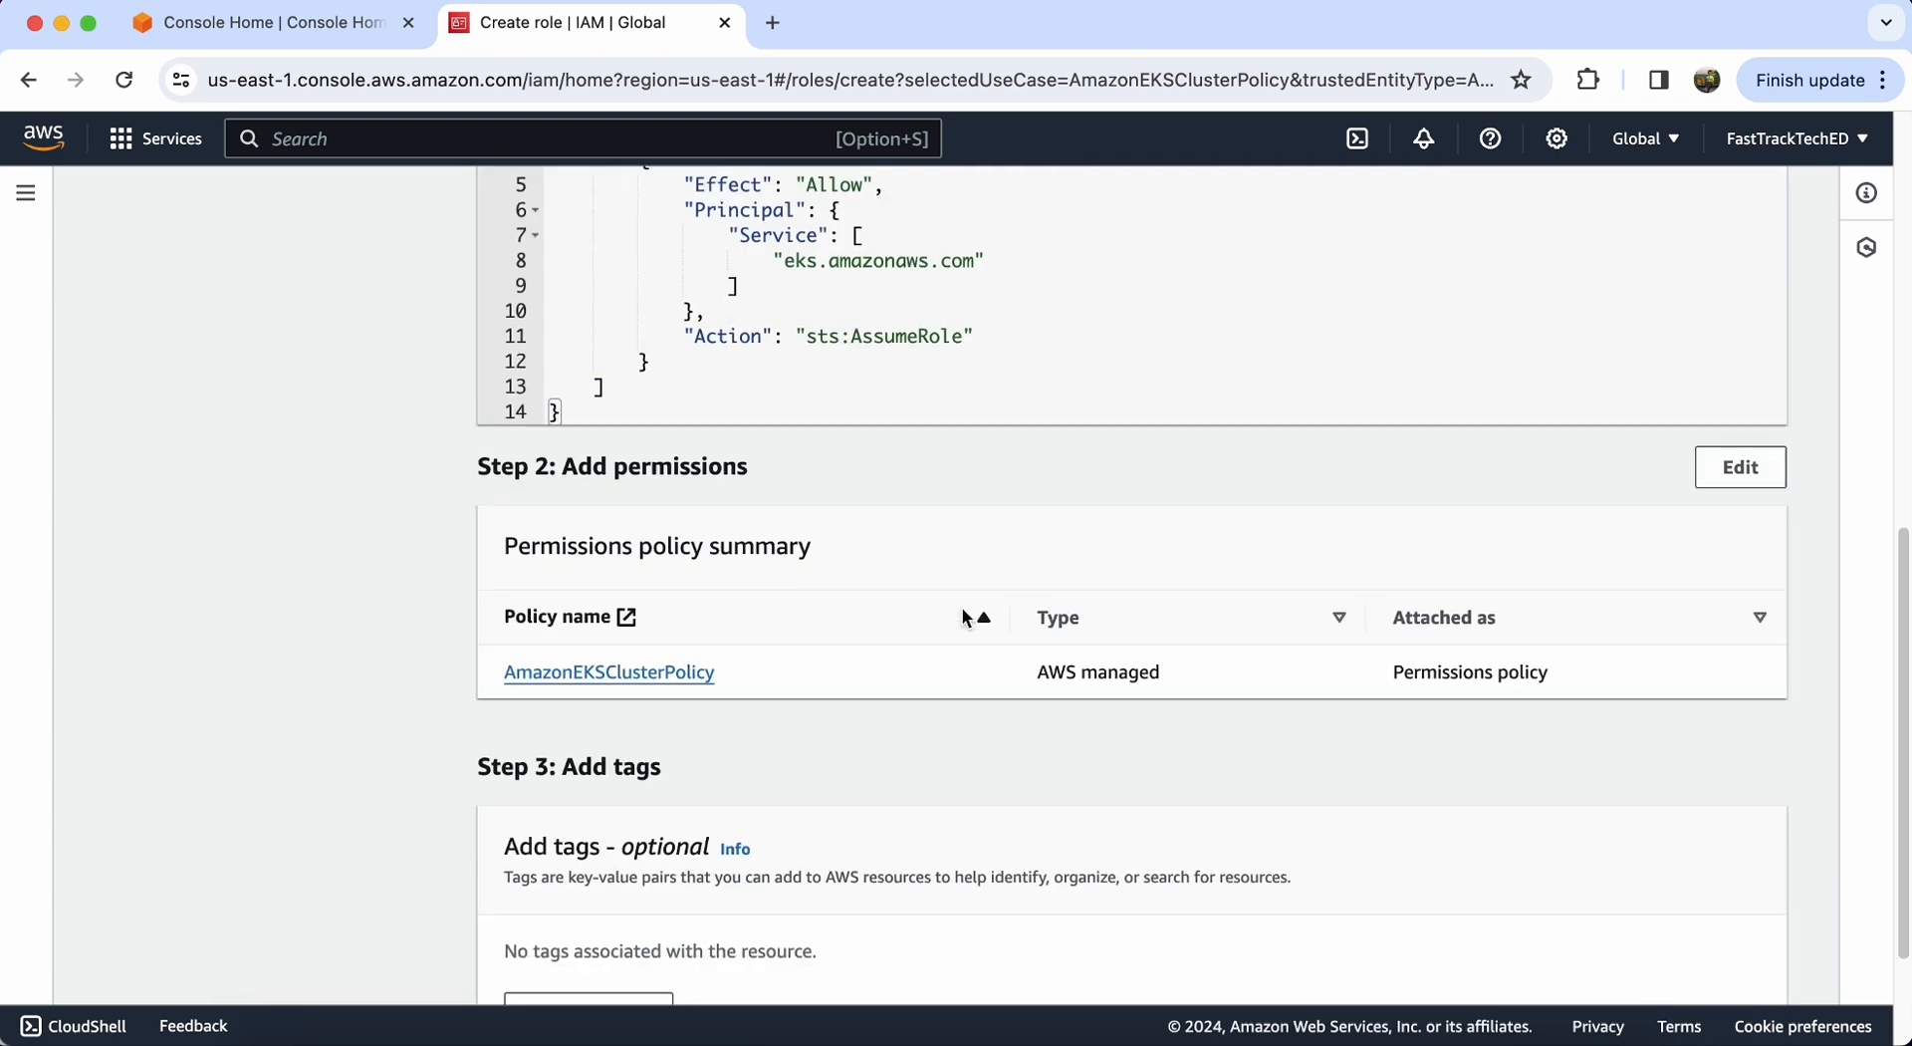
left_click(1678, 959)
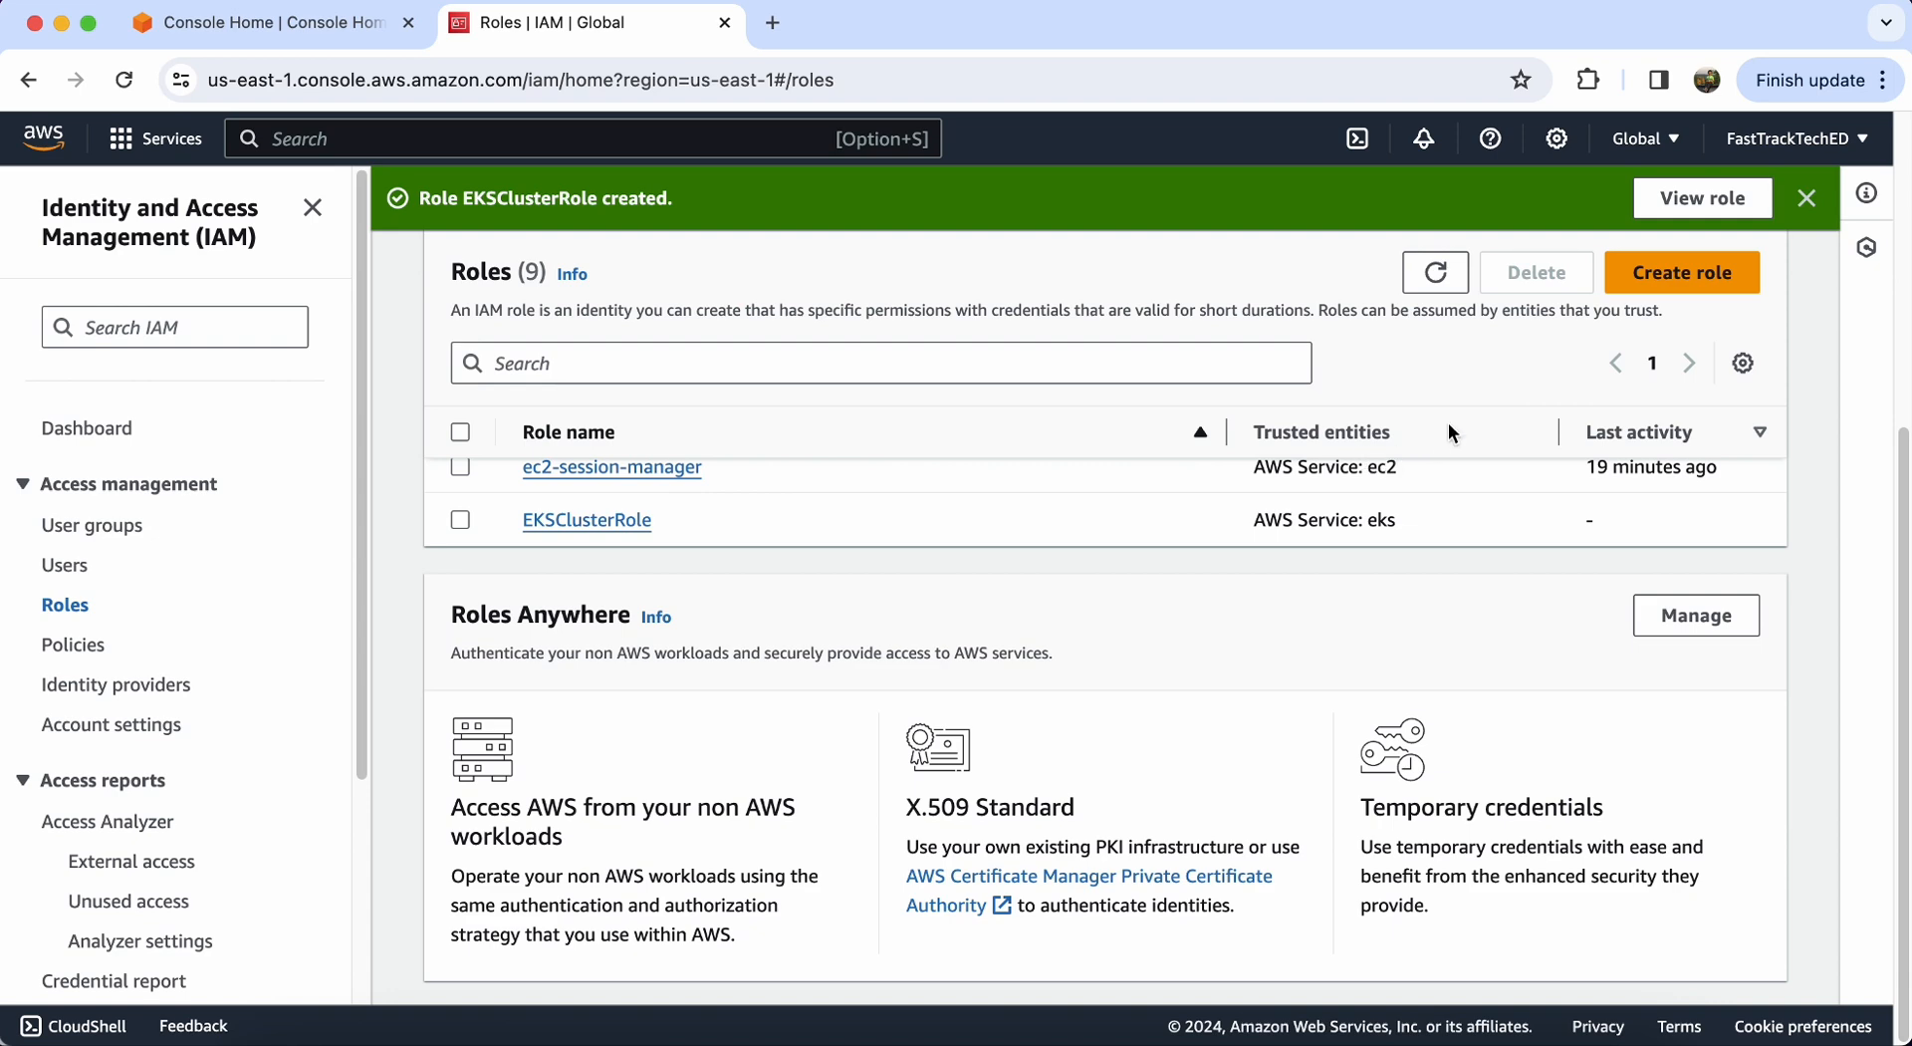
Step: Start another IAM role for an AWS service, with EC2 as the service and use case, and proceed to its permissions
left_click(1635, 279)
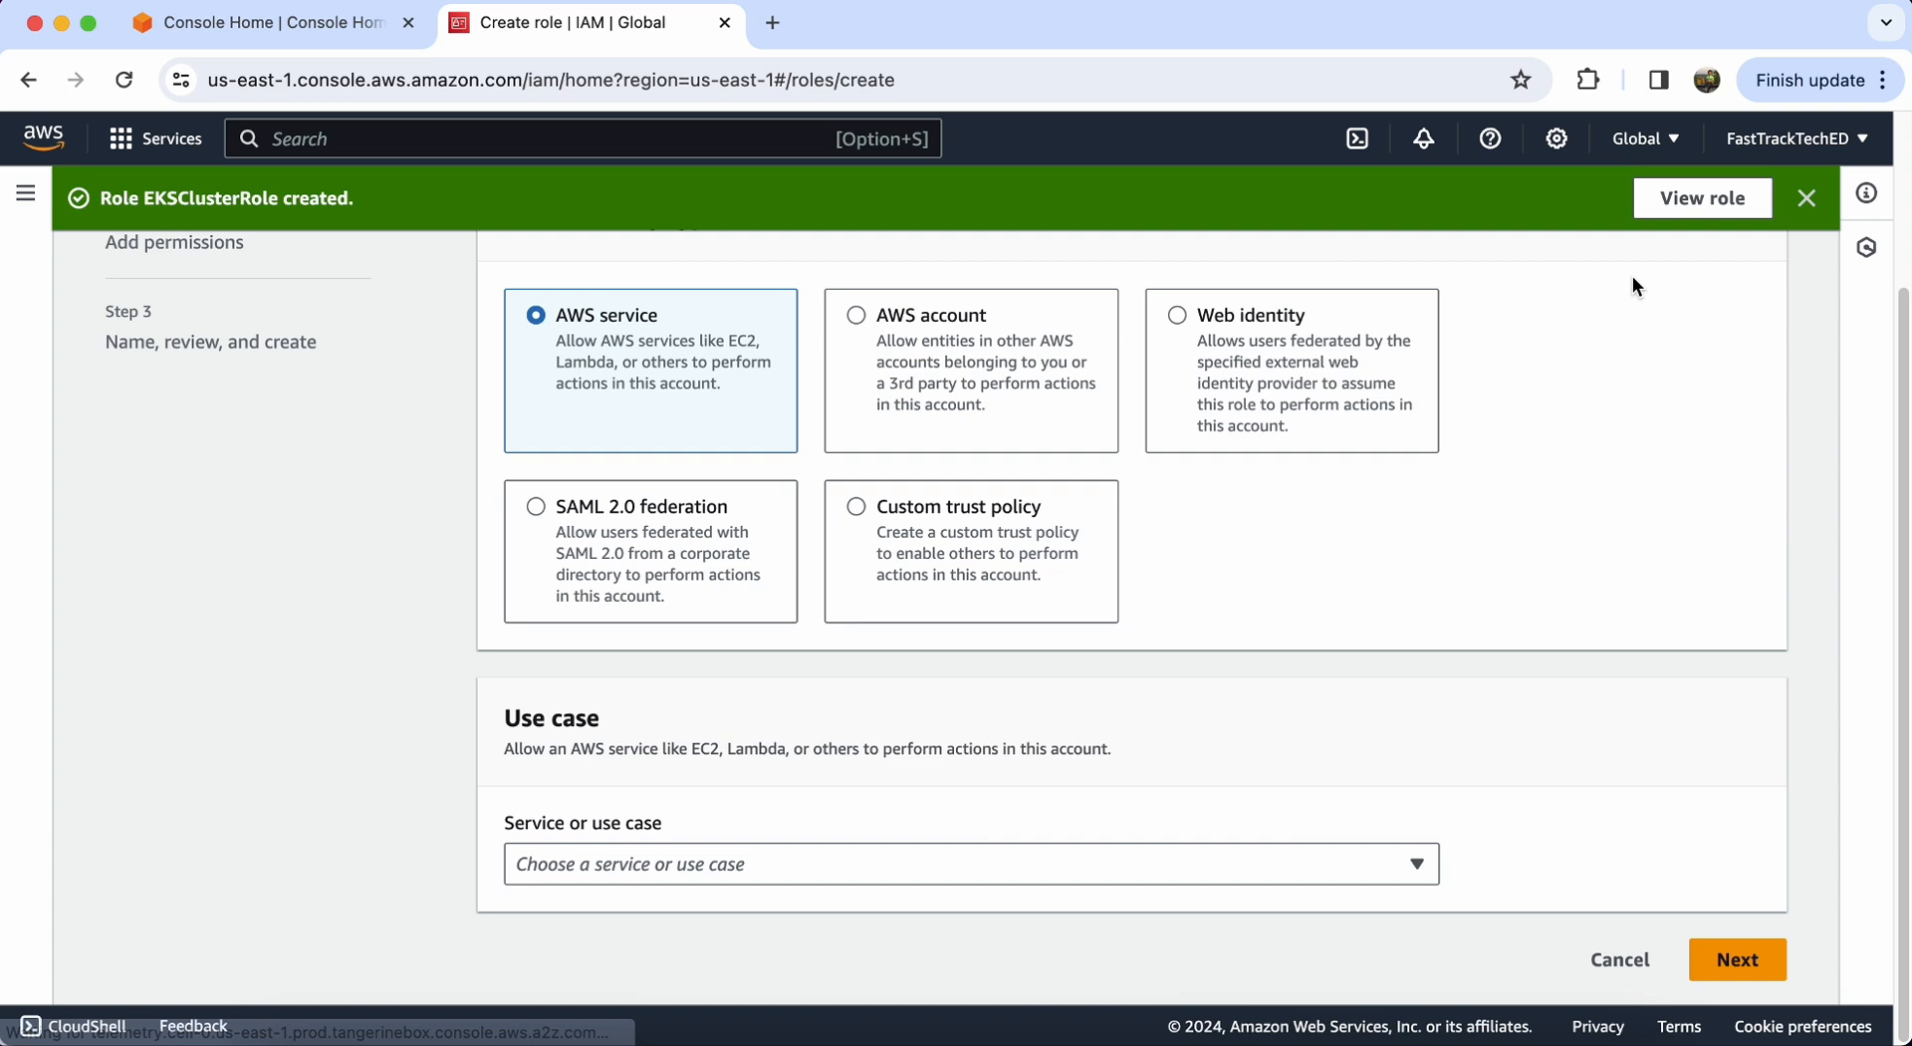
left_click(747, 862)
left_click(686, 582)
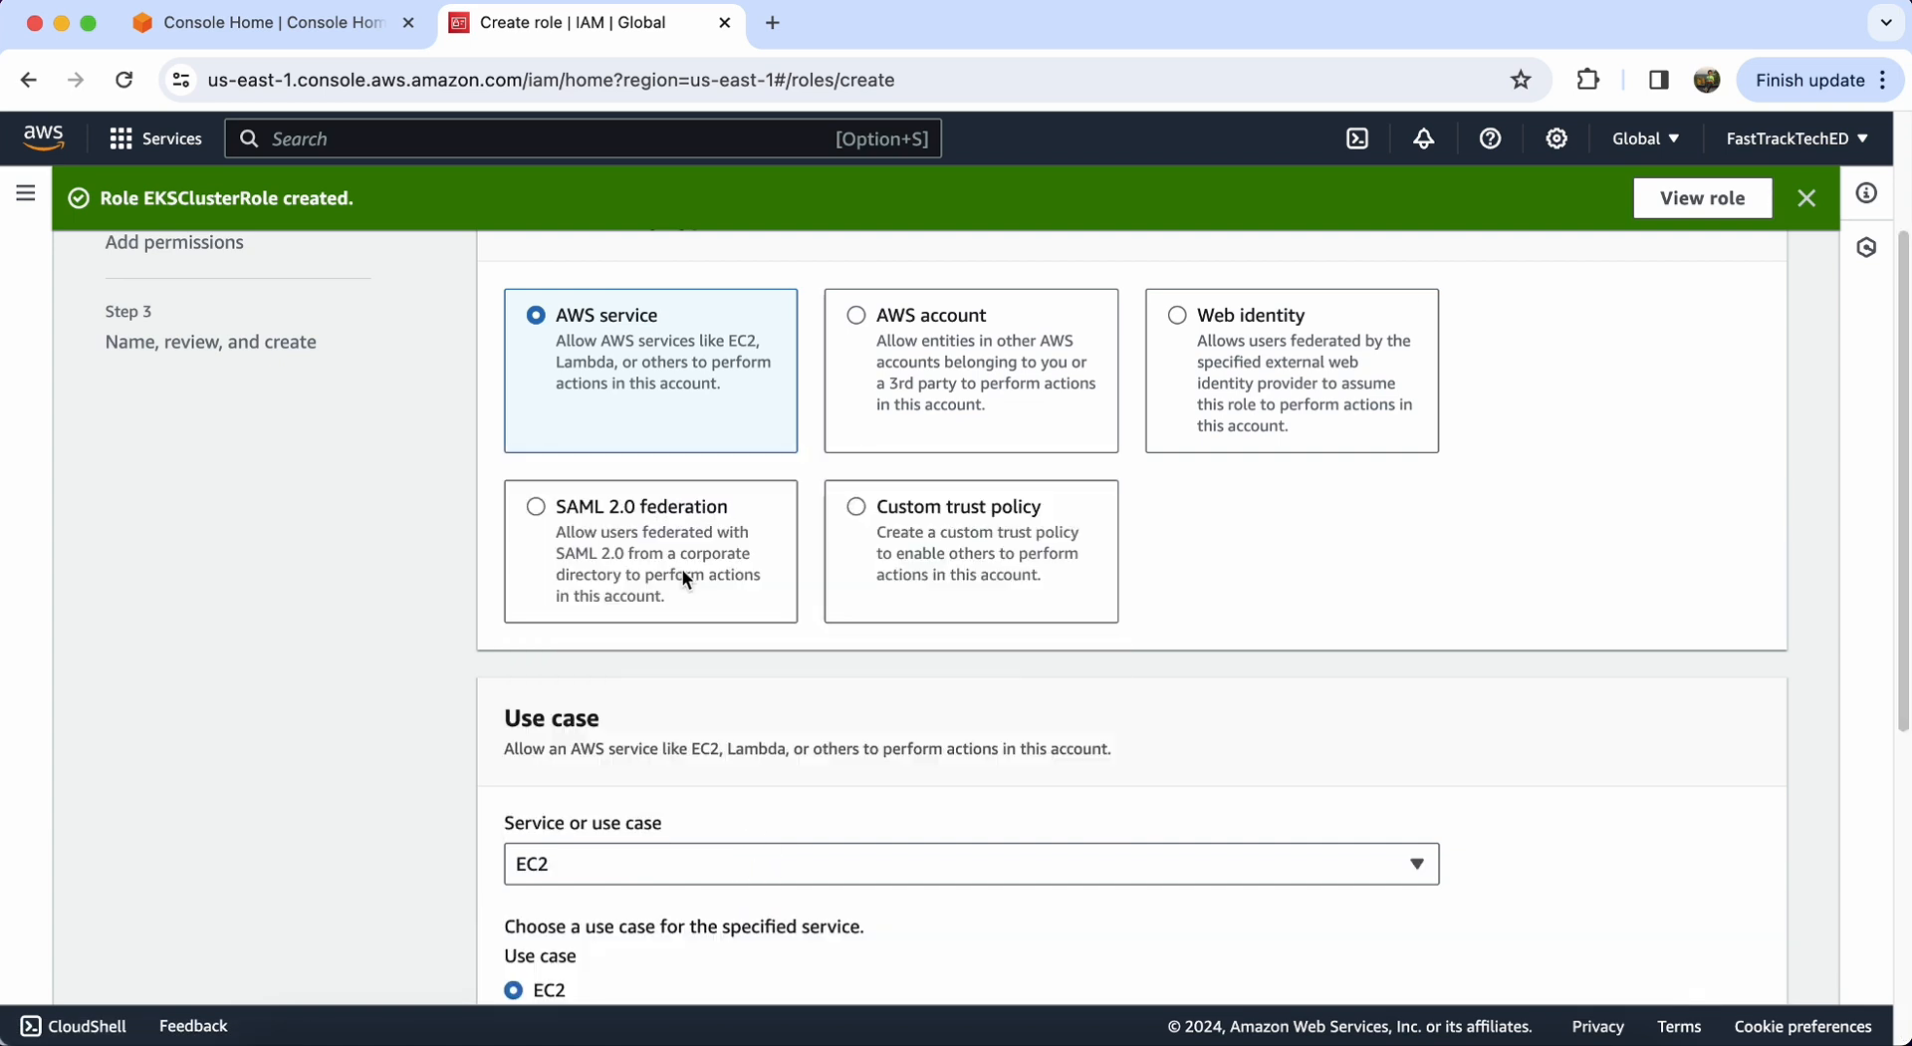
scroll(703, 581, "down", 3)
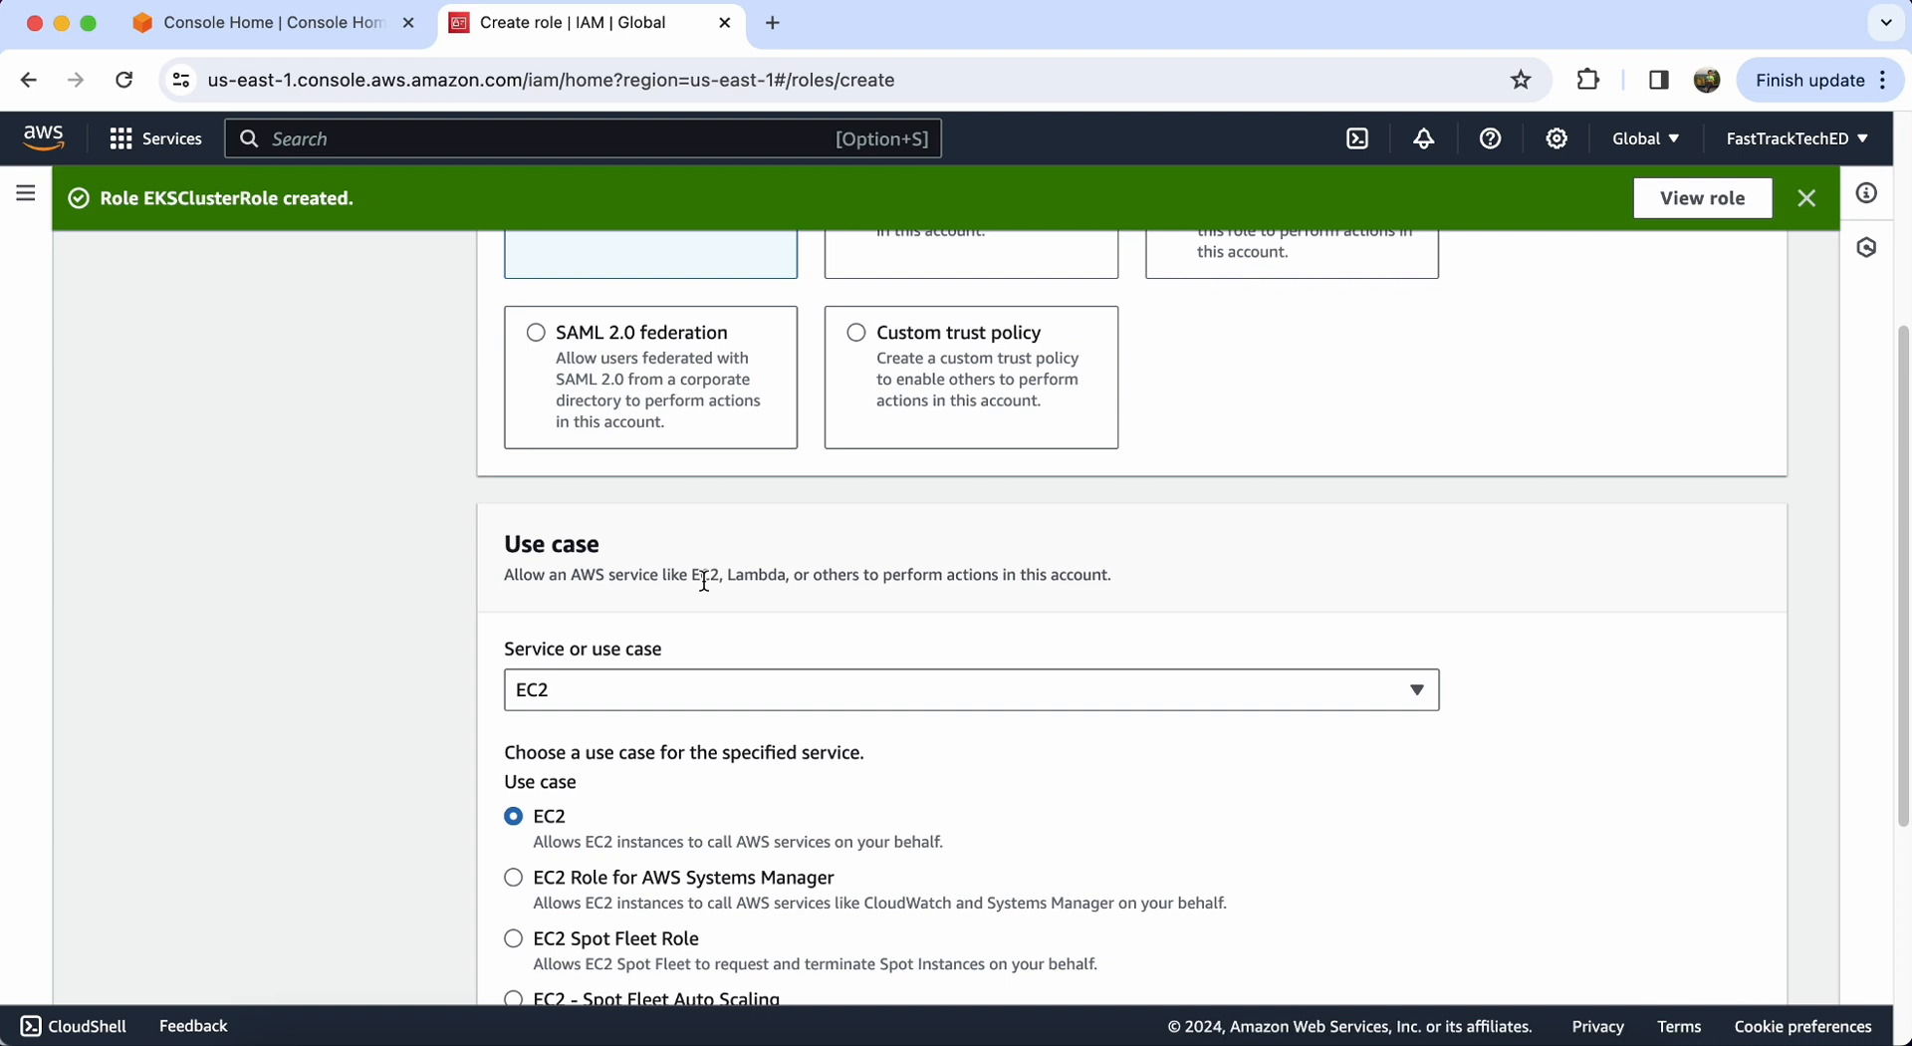
scroll(704, 581, "down", 5)
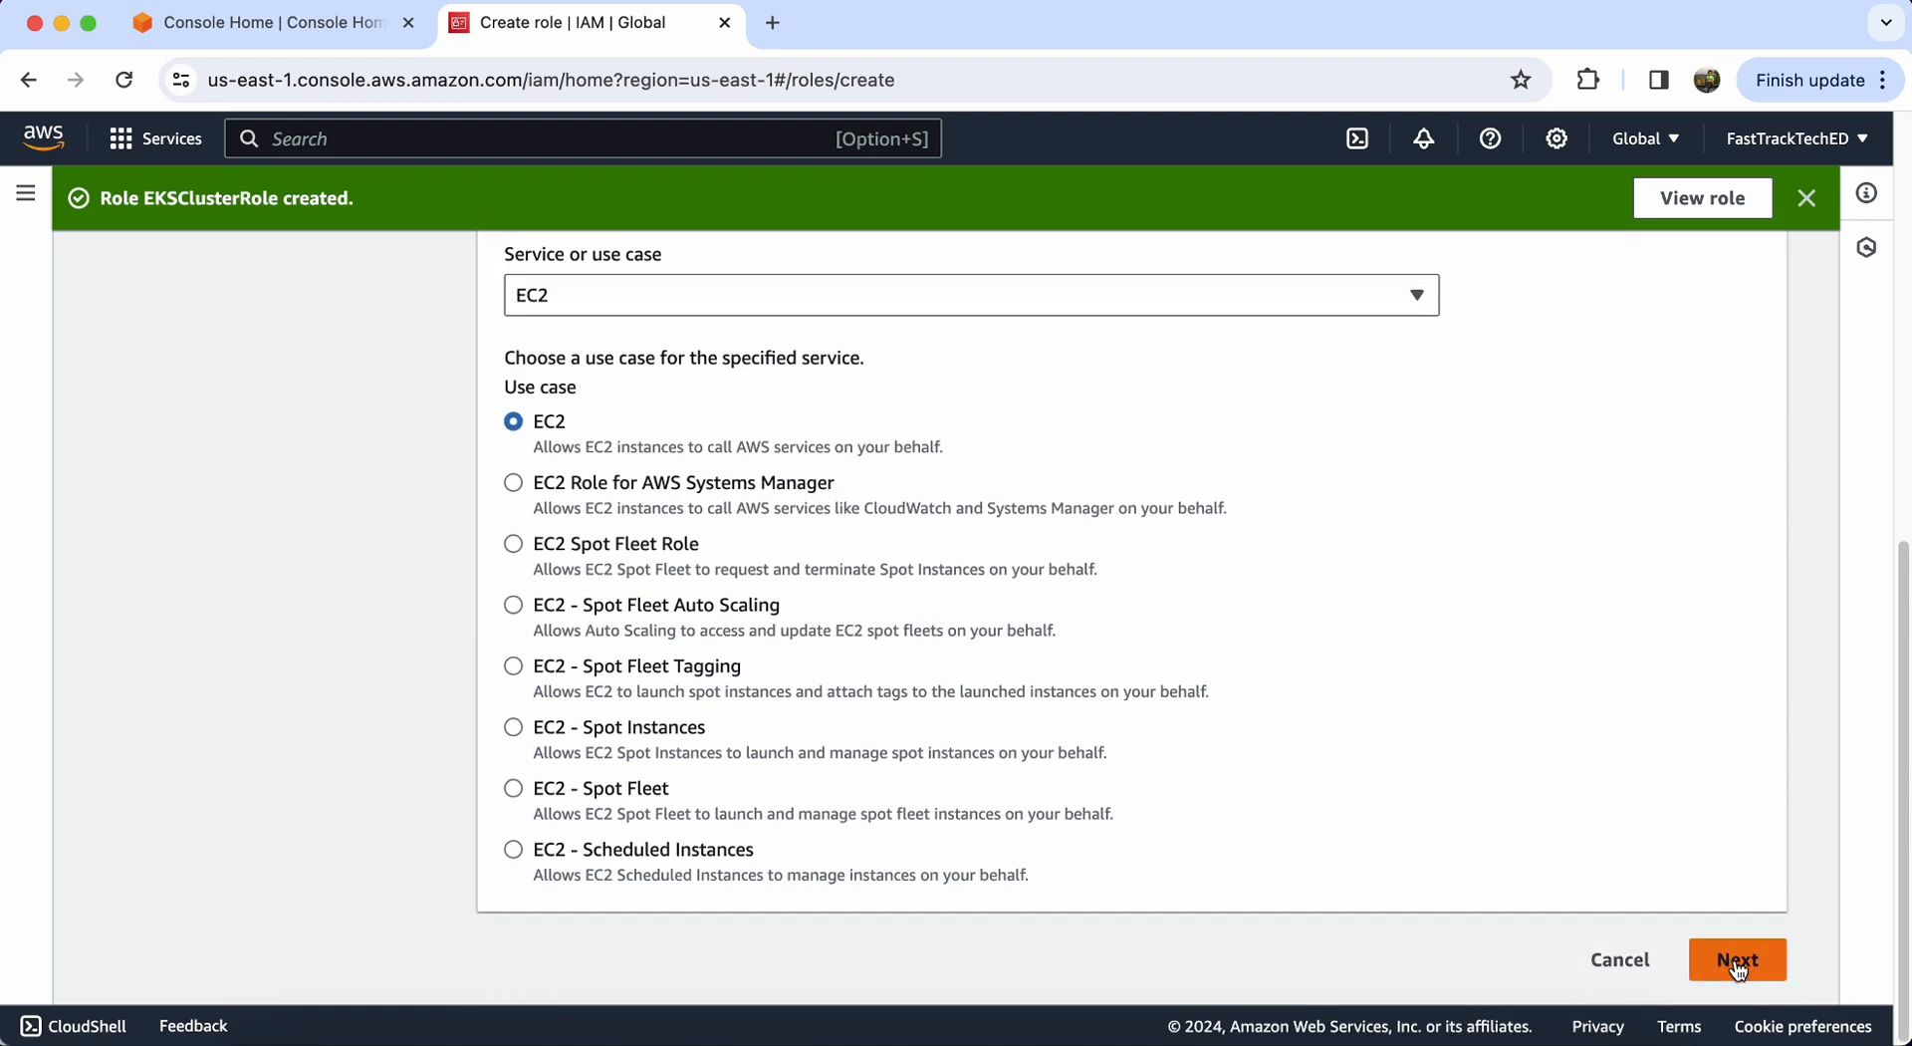
left_click(1738, 962)
Step: Search the permissions policies for WorkerNode and select AmazonEKSWorkerNodePolicy for the new role
left_click(668, 555)
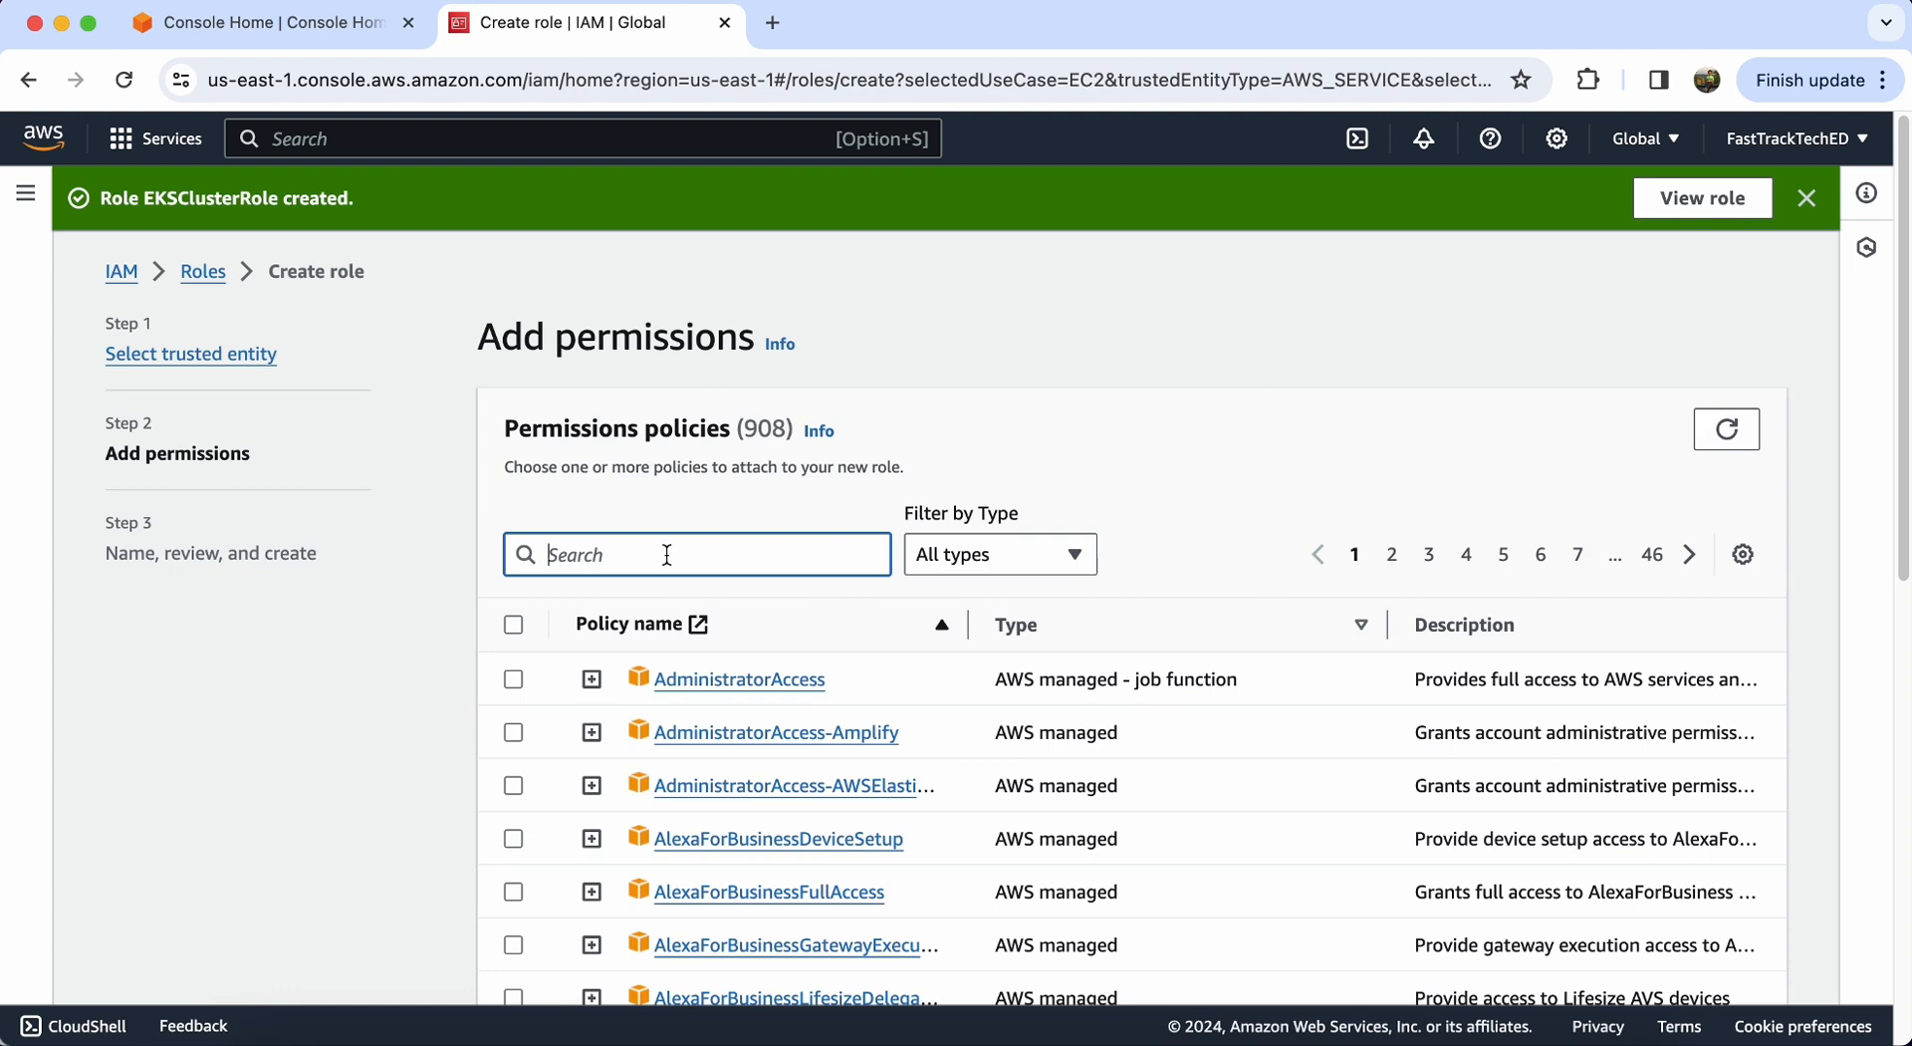
type("Work")
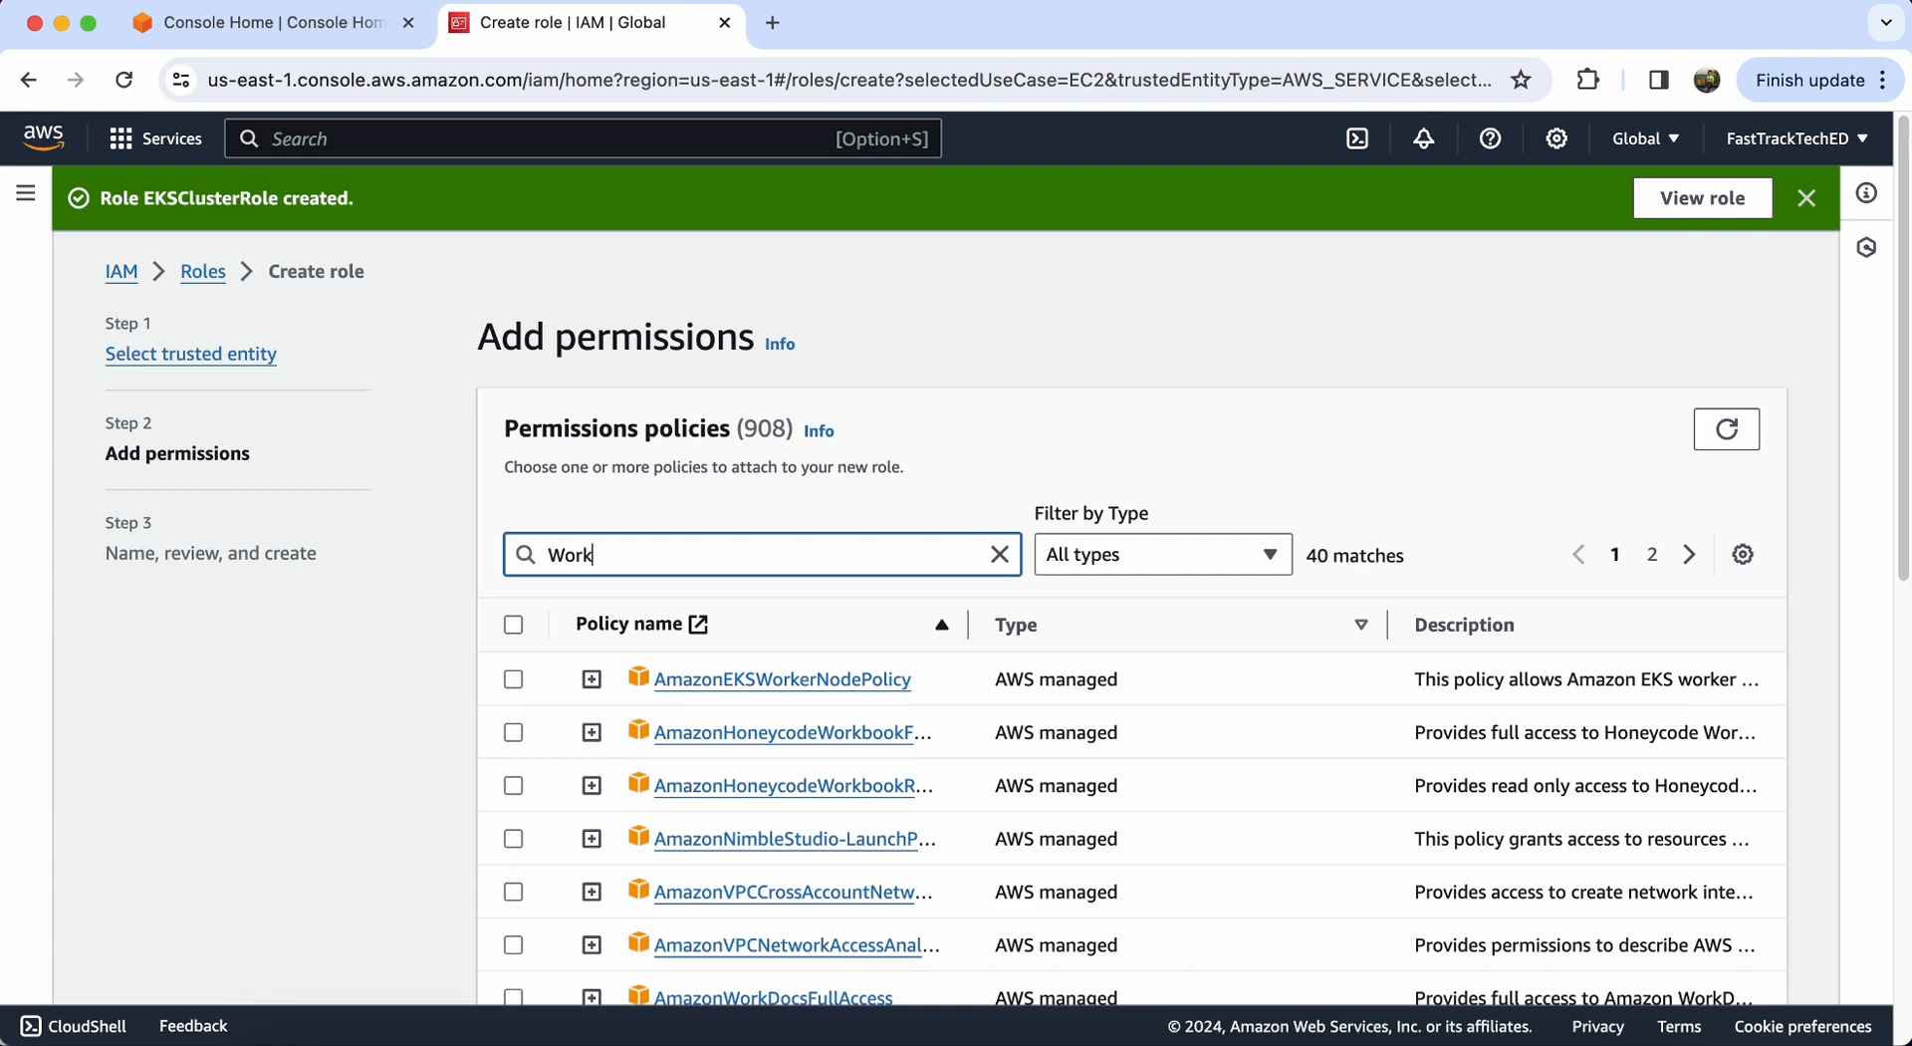
type("erNode")
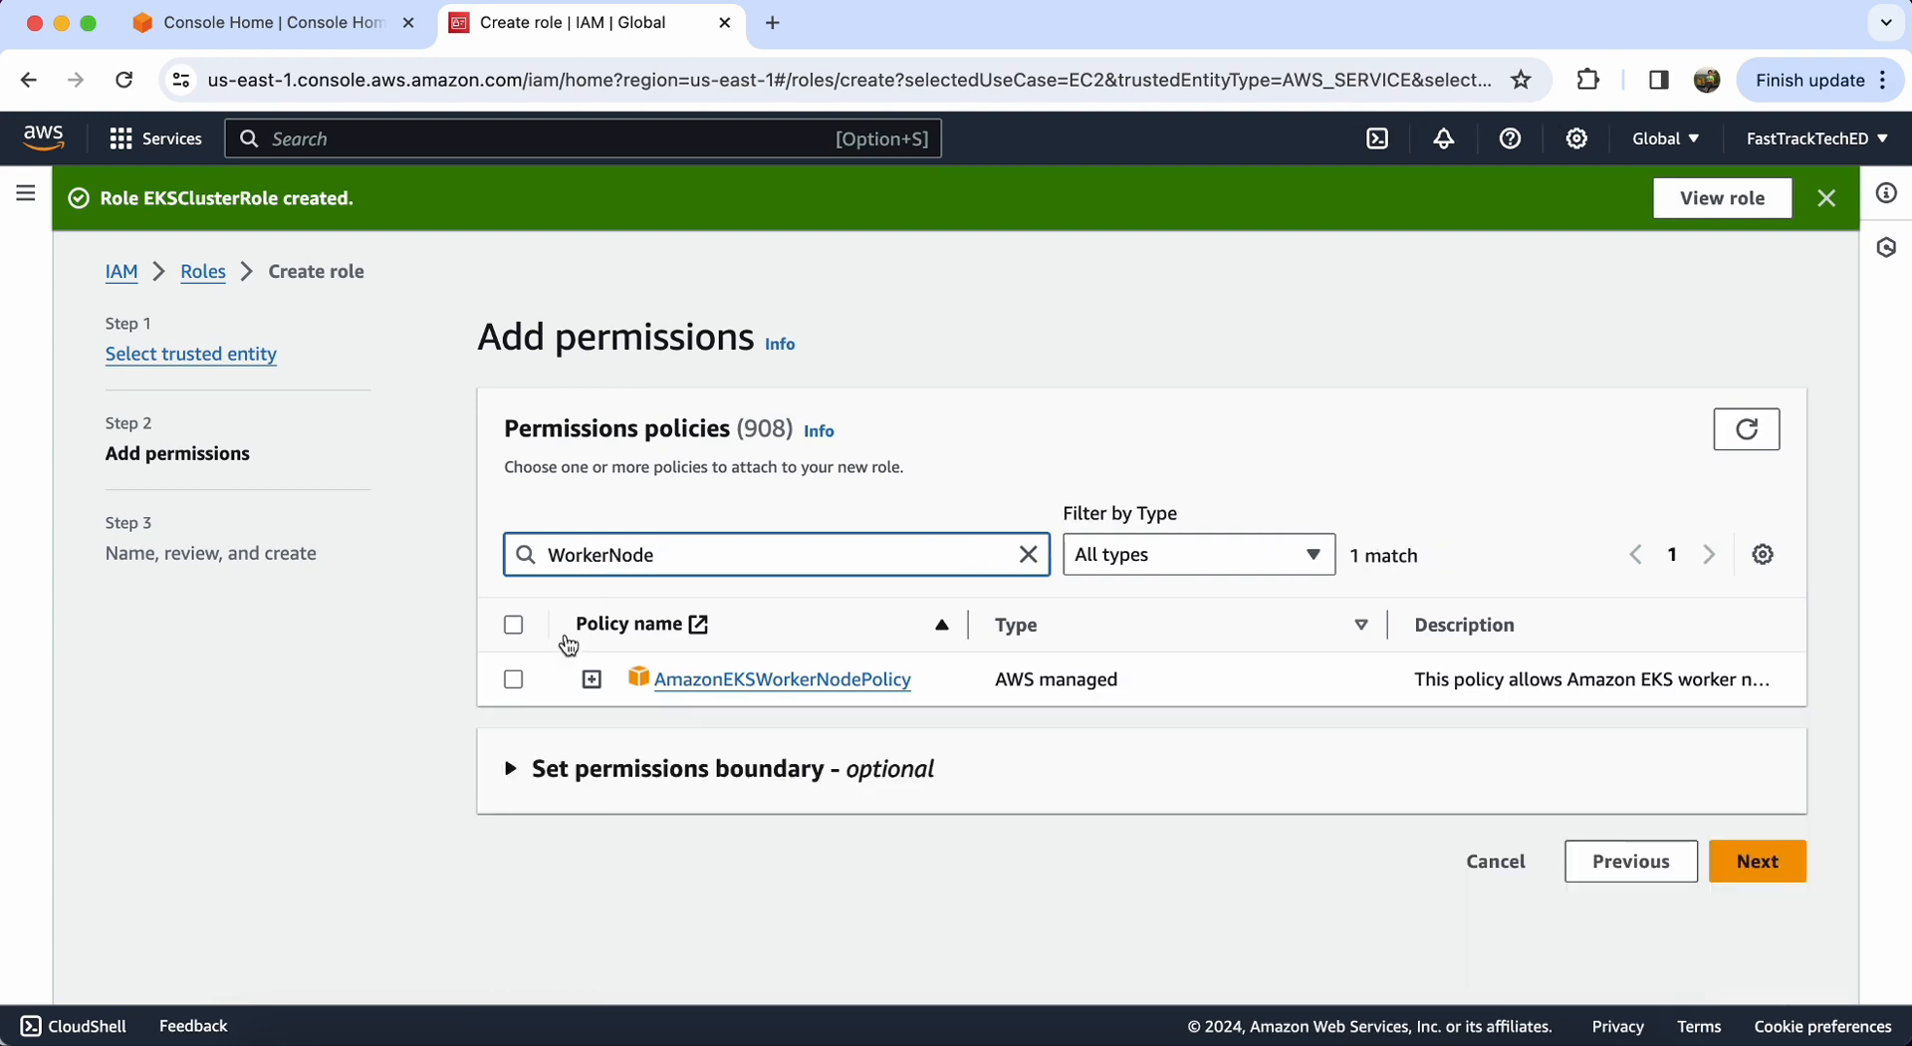
left_click(514, 681)
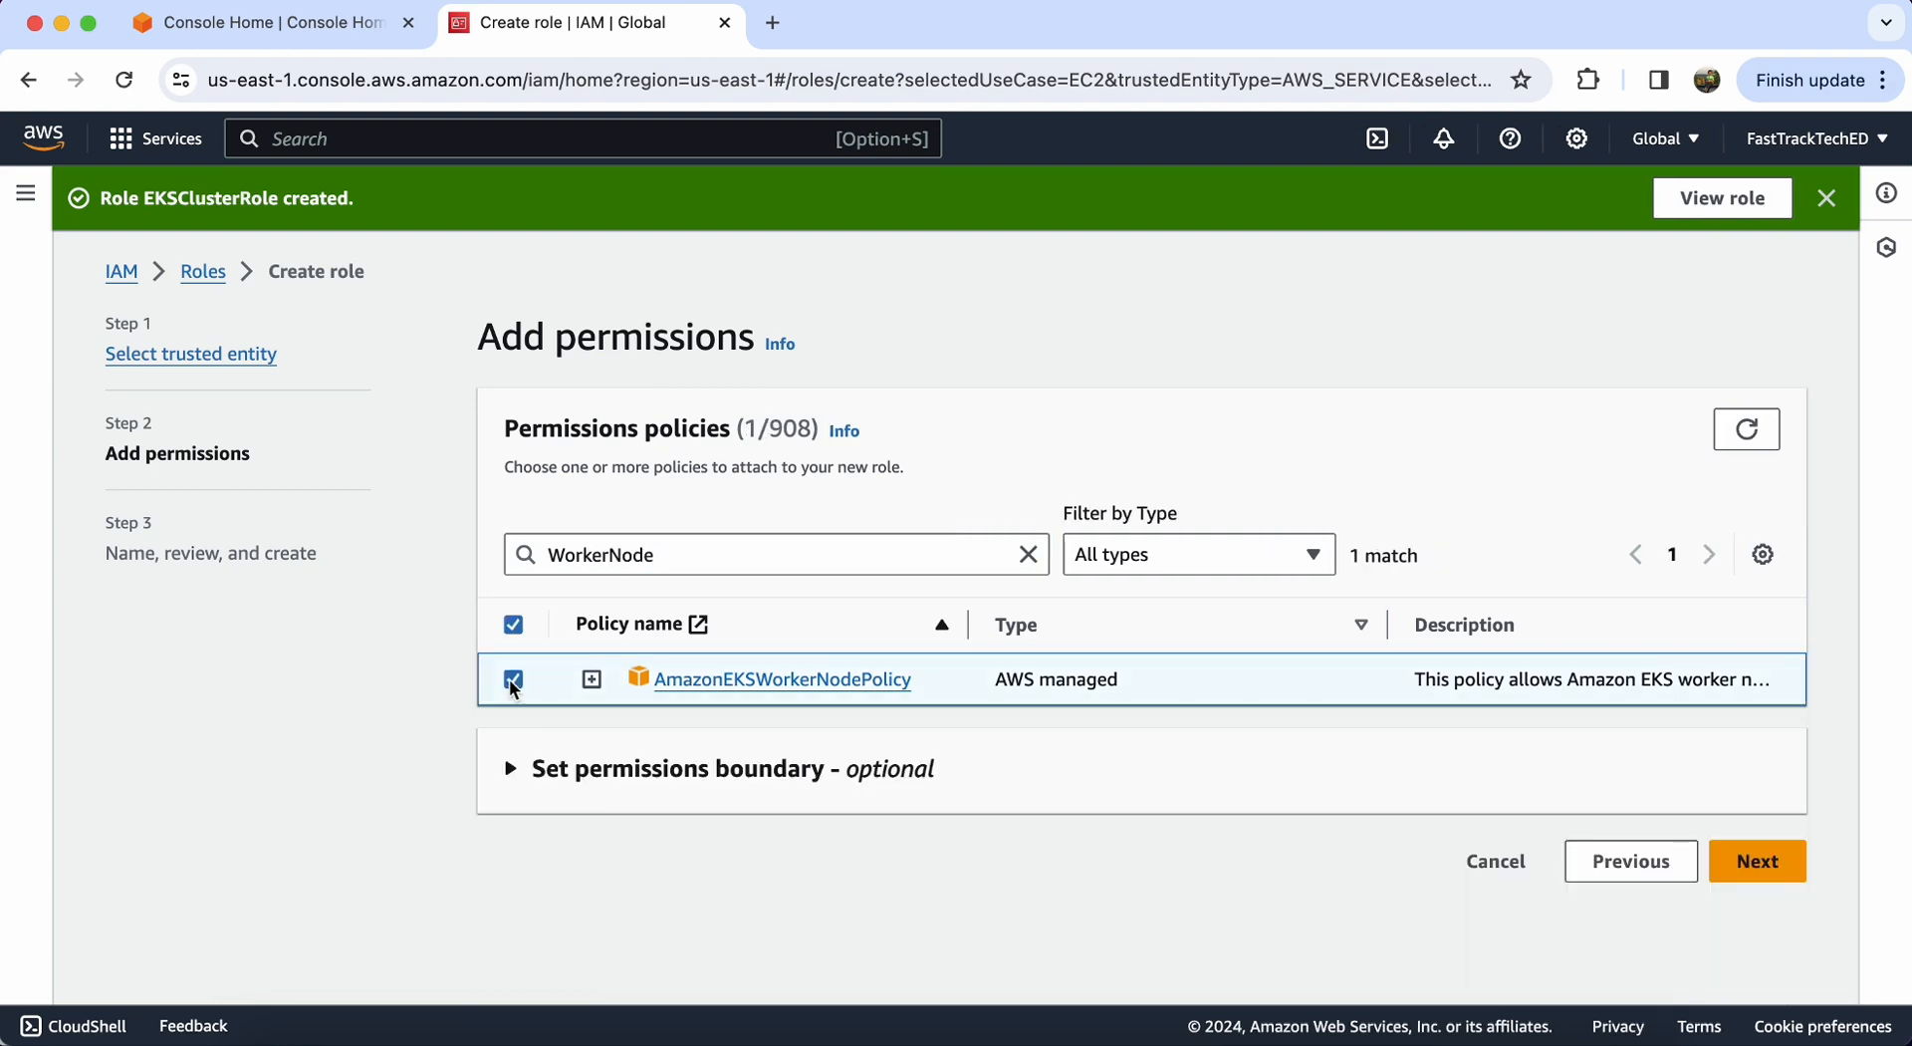
Step: Search the policies for CNI, add AmazonEKS_CNI_Policy to the role's selection and clear the search filter
left_click(1029, 555)
type("CNI")
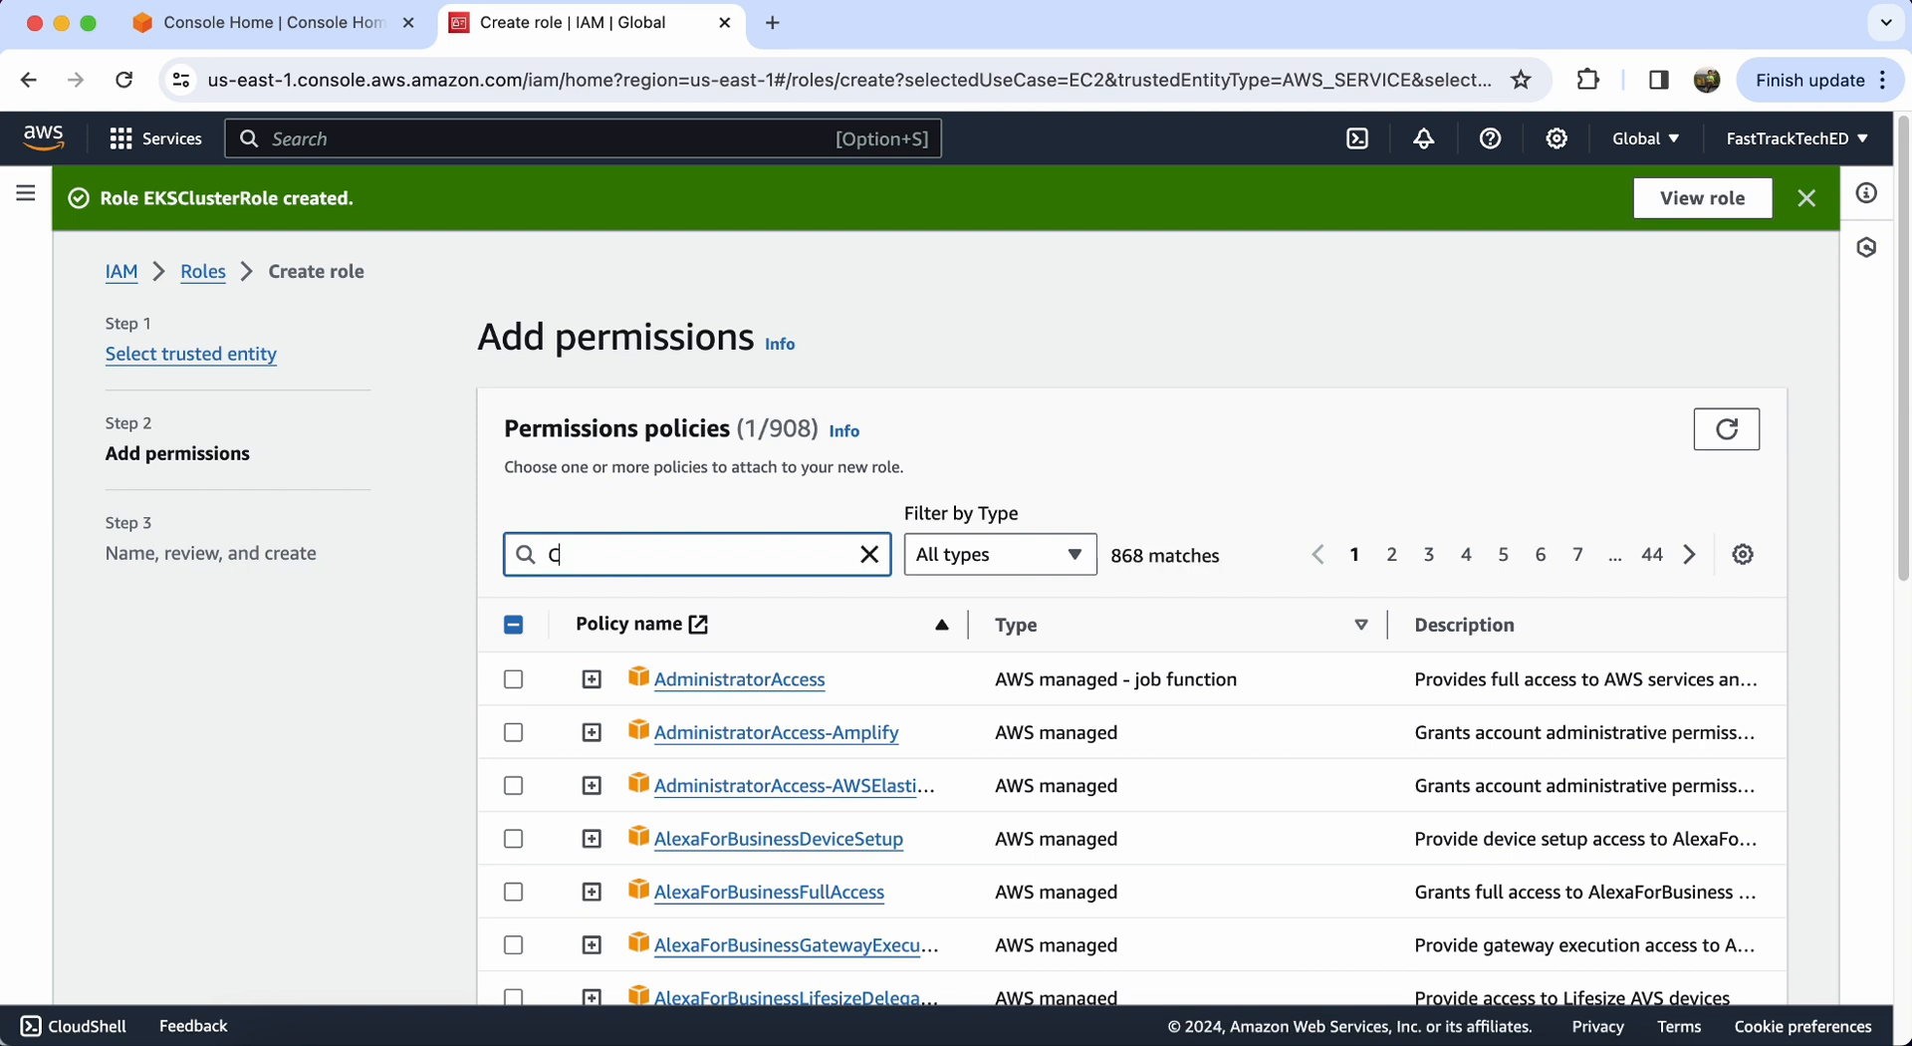
left_click(516, 681)
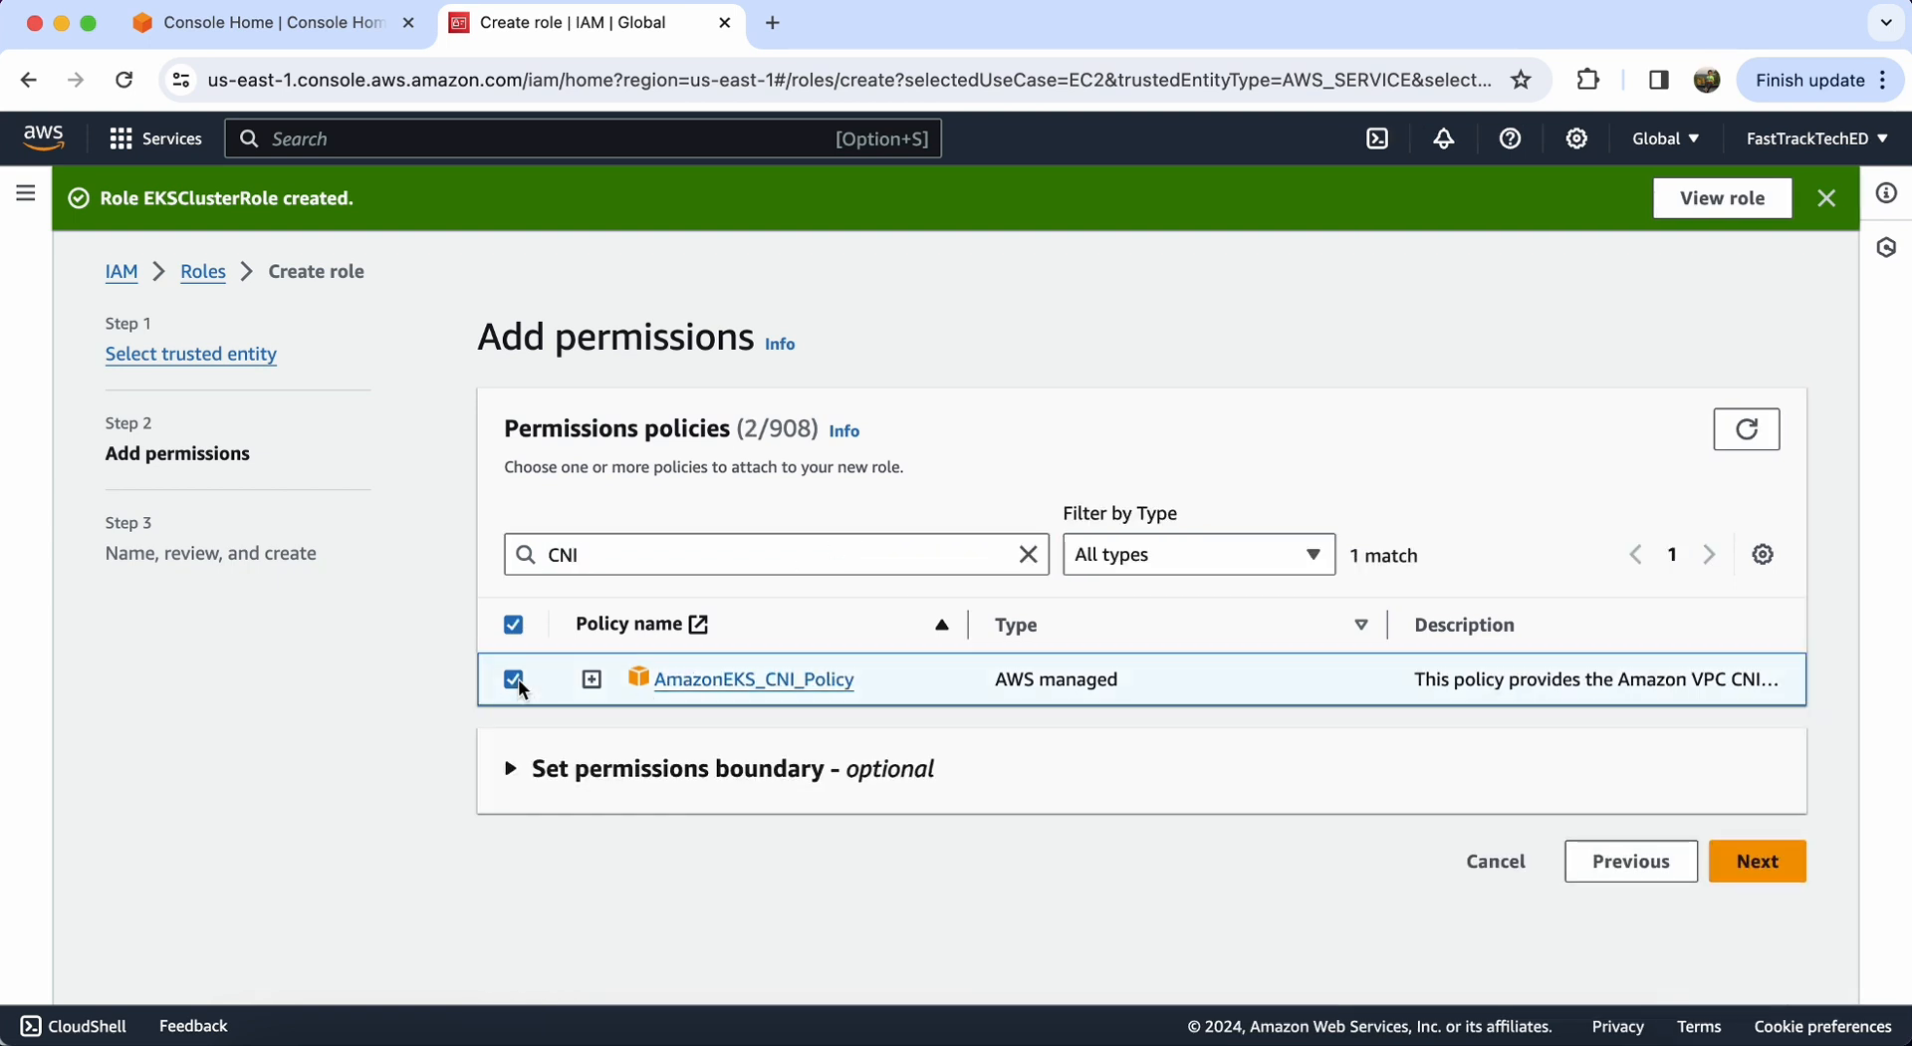
left_click(1031, 557)
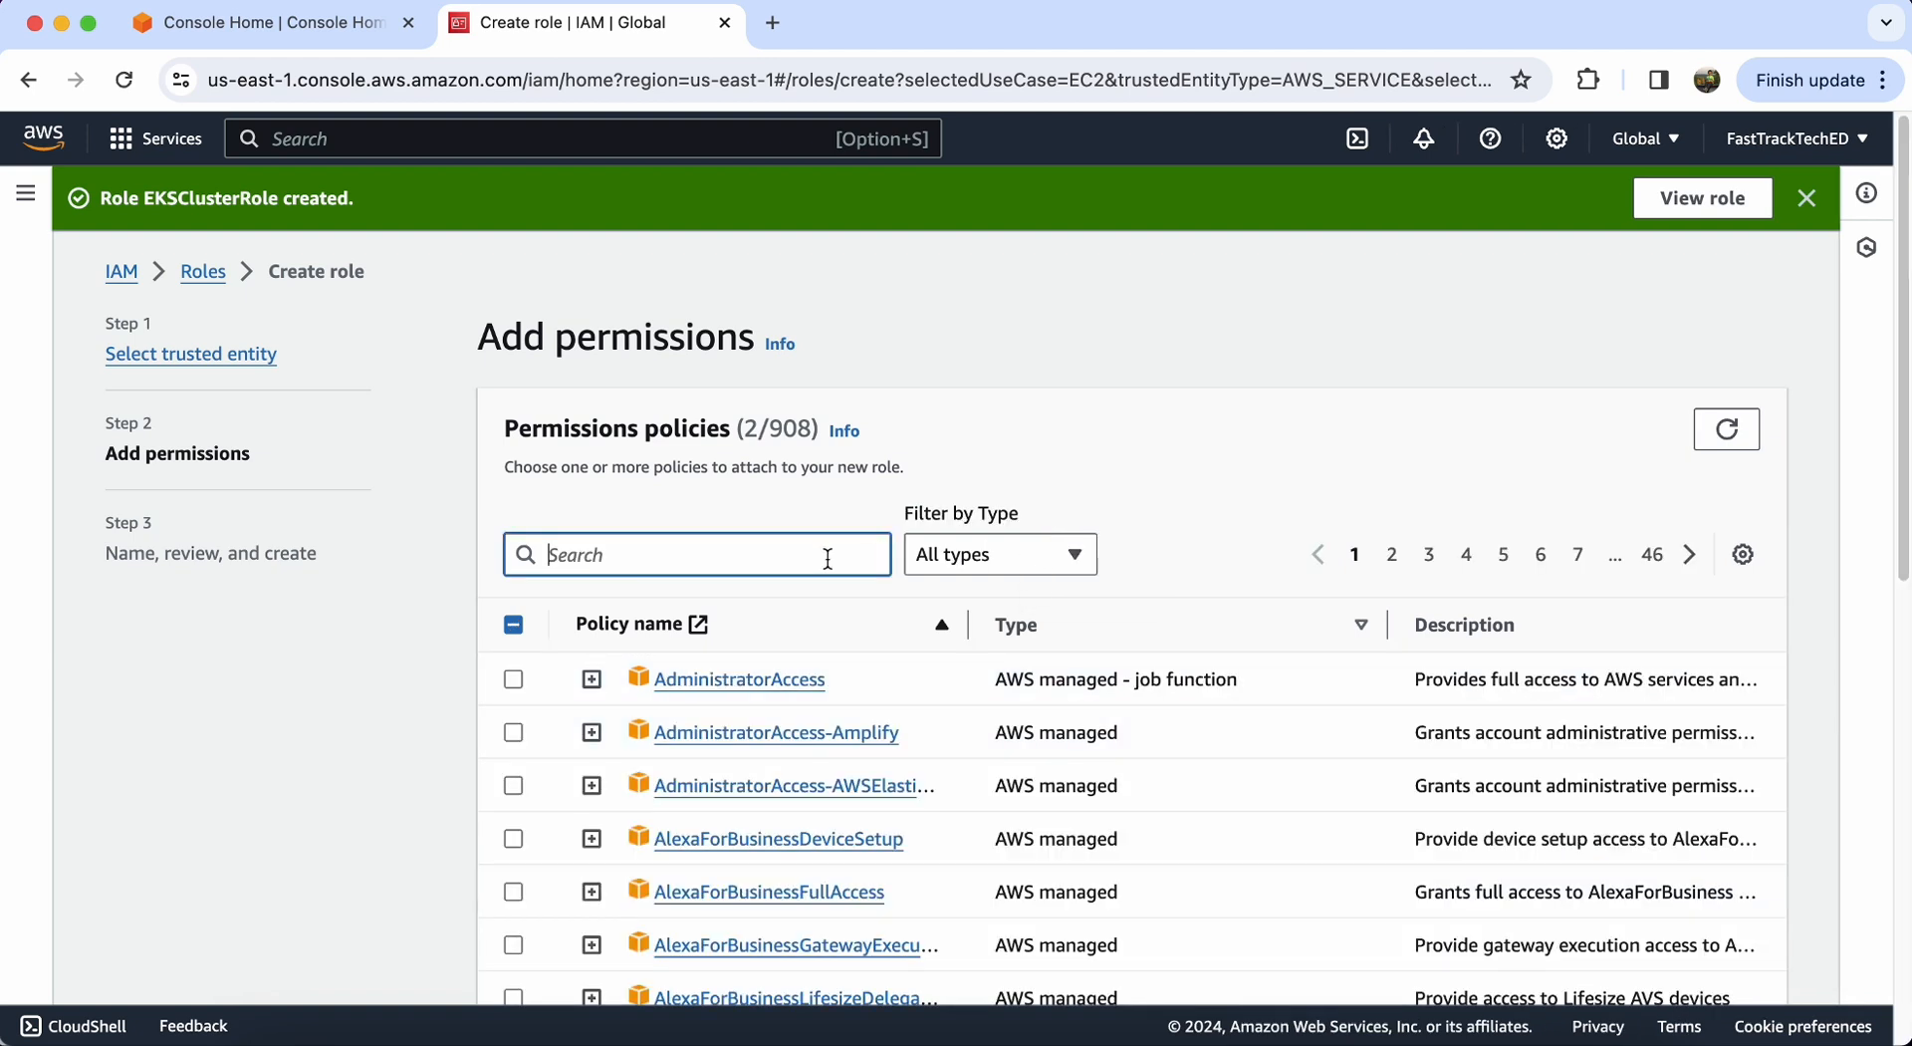
Step: Search the policies for ec2Con, add AmazonEC2ContainerRegistryReadOnly to the role's selection and proceed to the naming and review page
type("ec2Con")
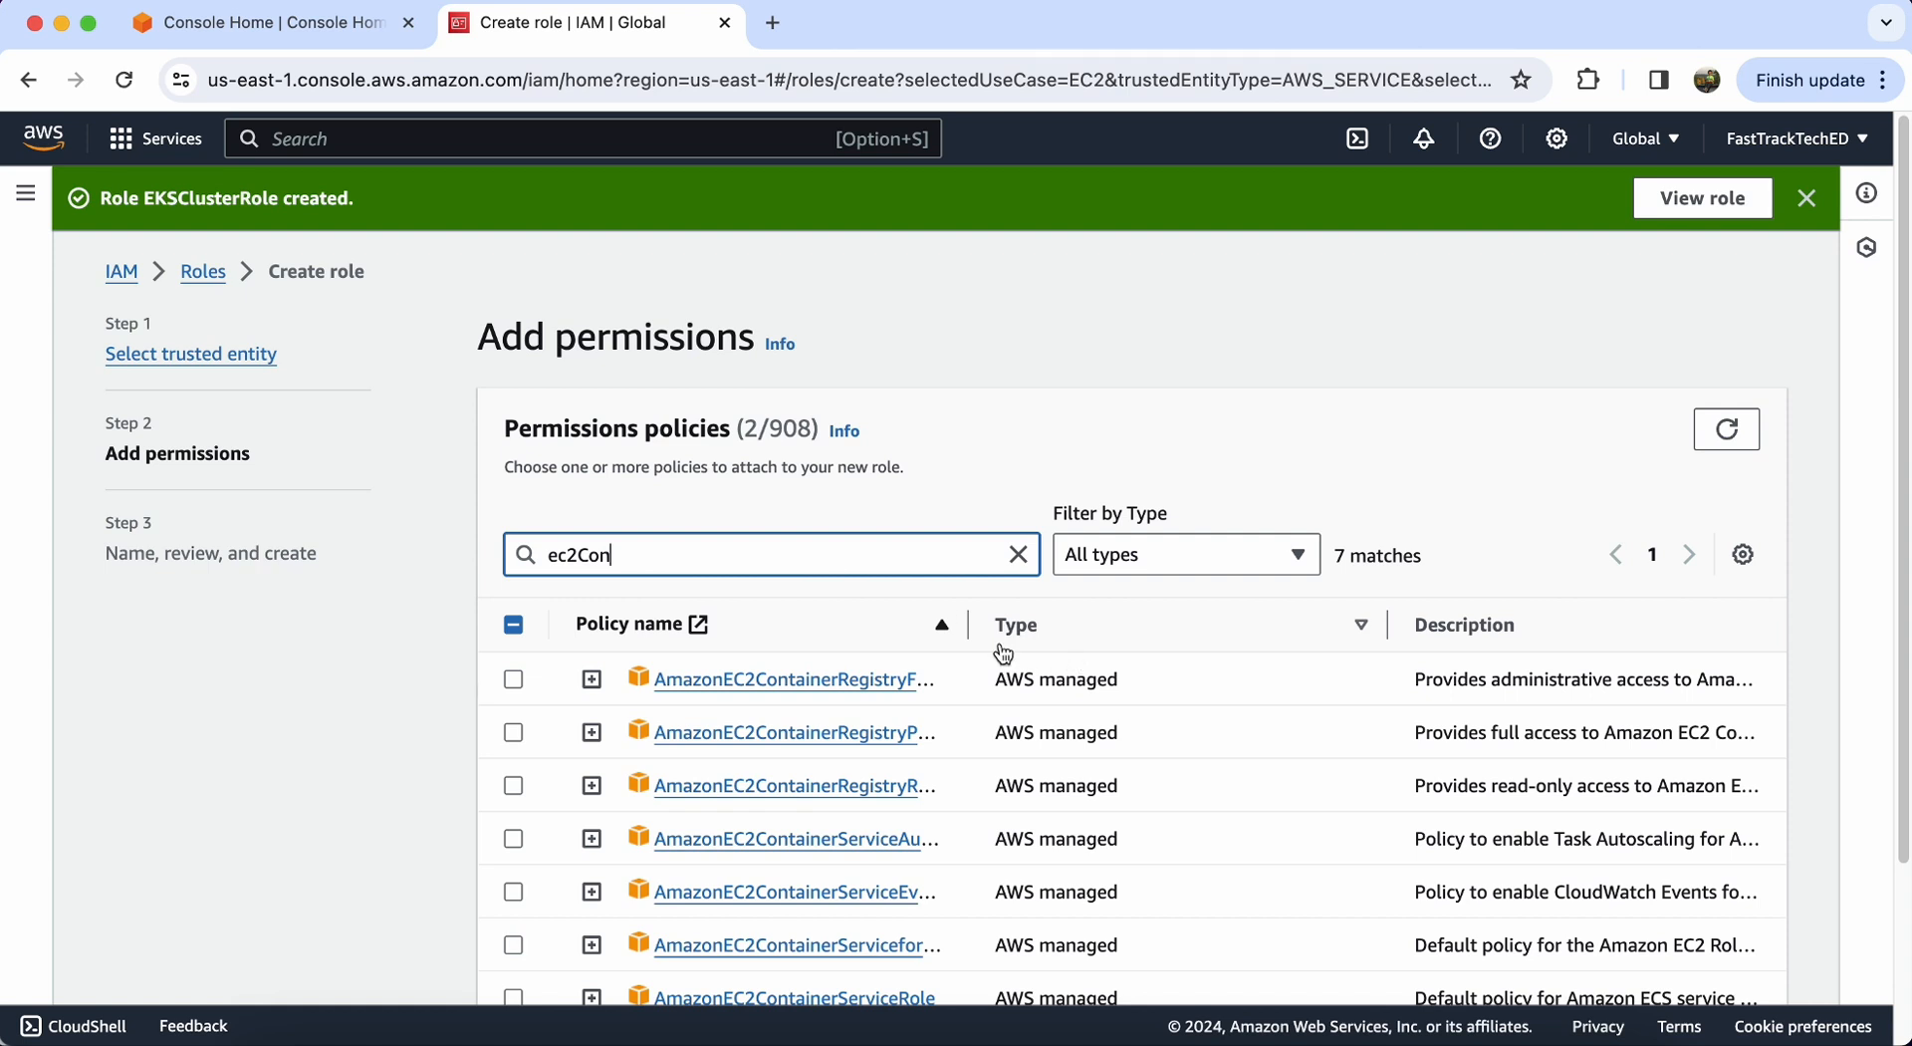
left_click_drag(968, 625, 1234, 634)
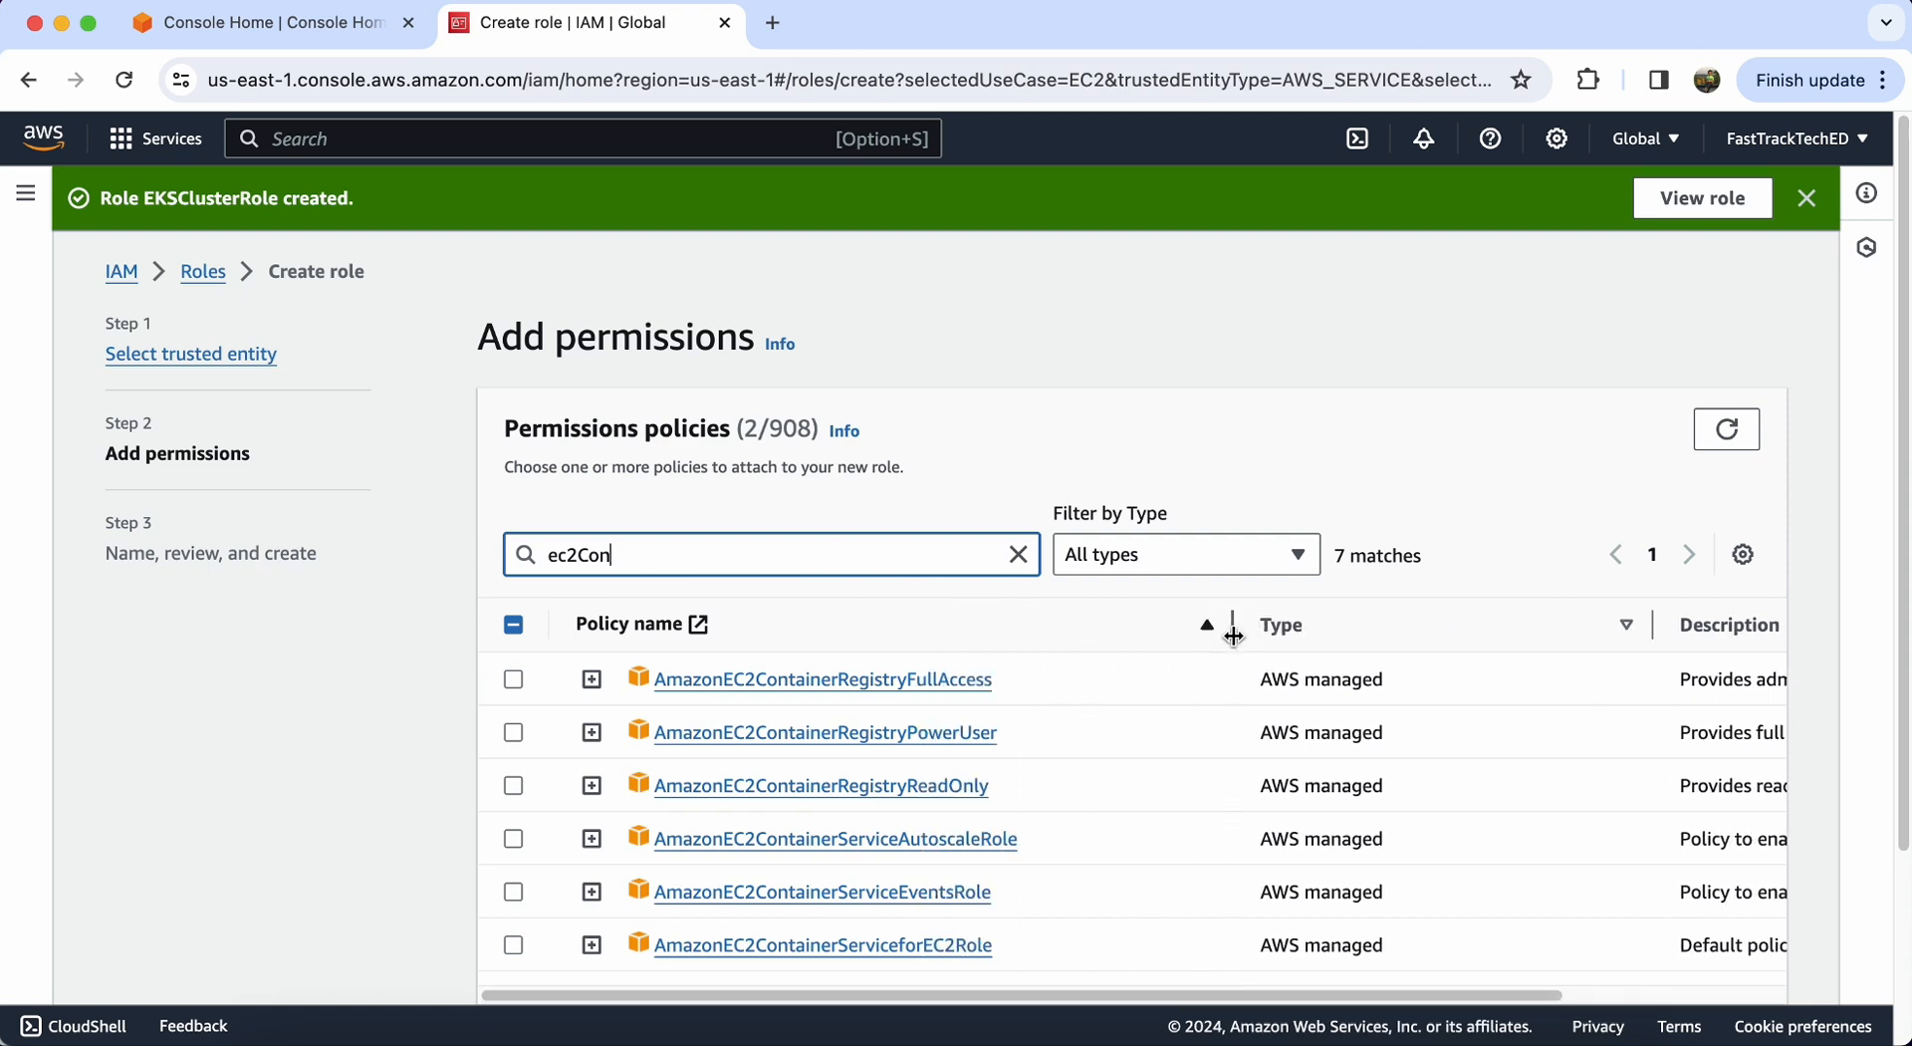
left_click(513, 788)
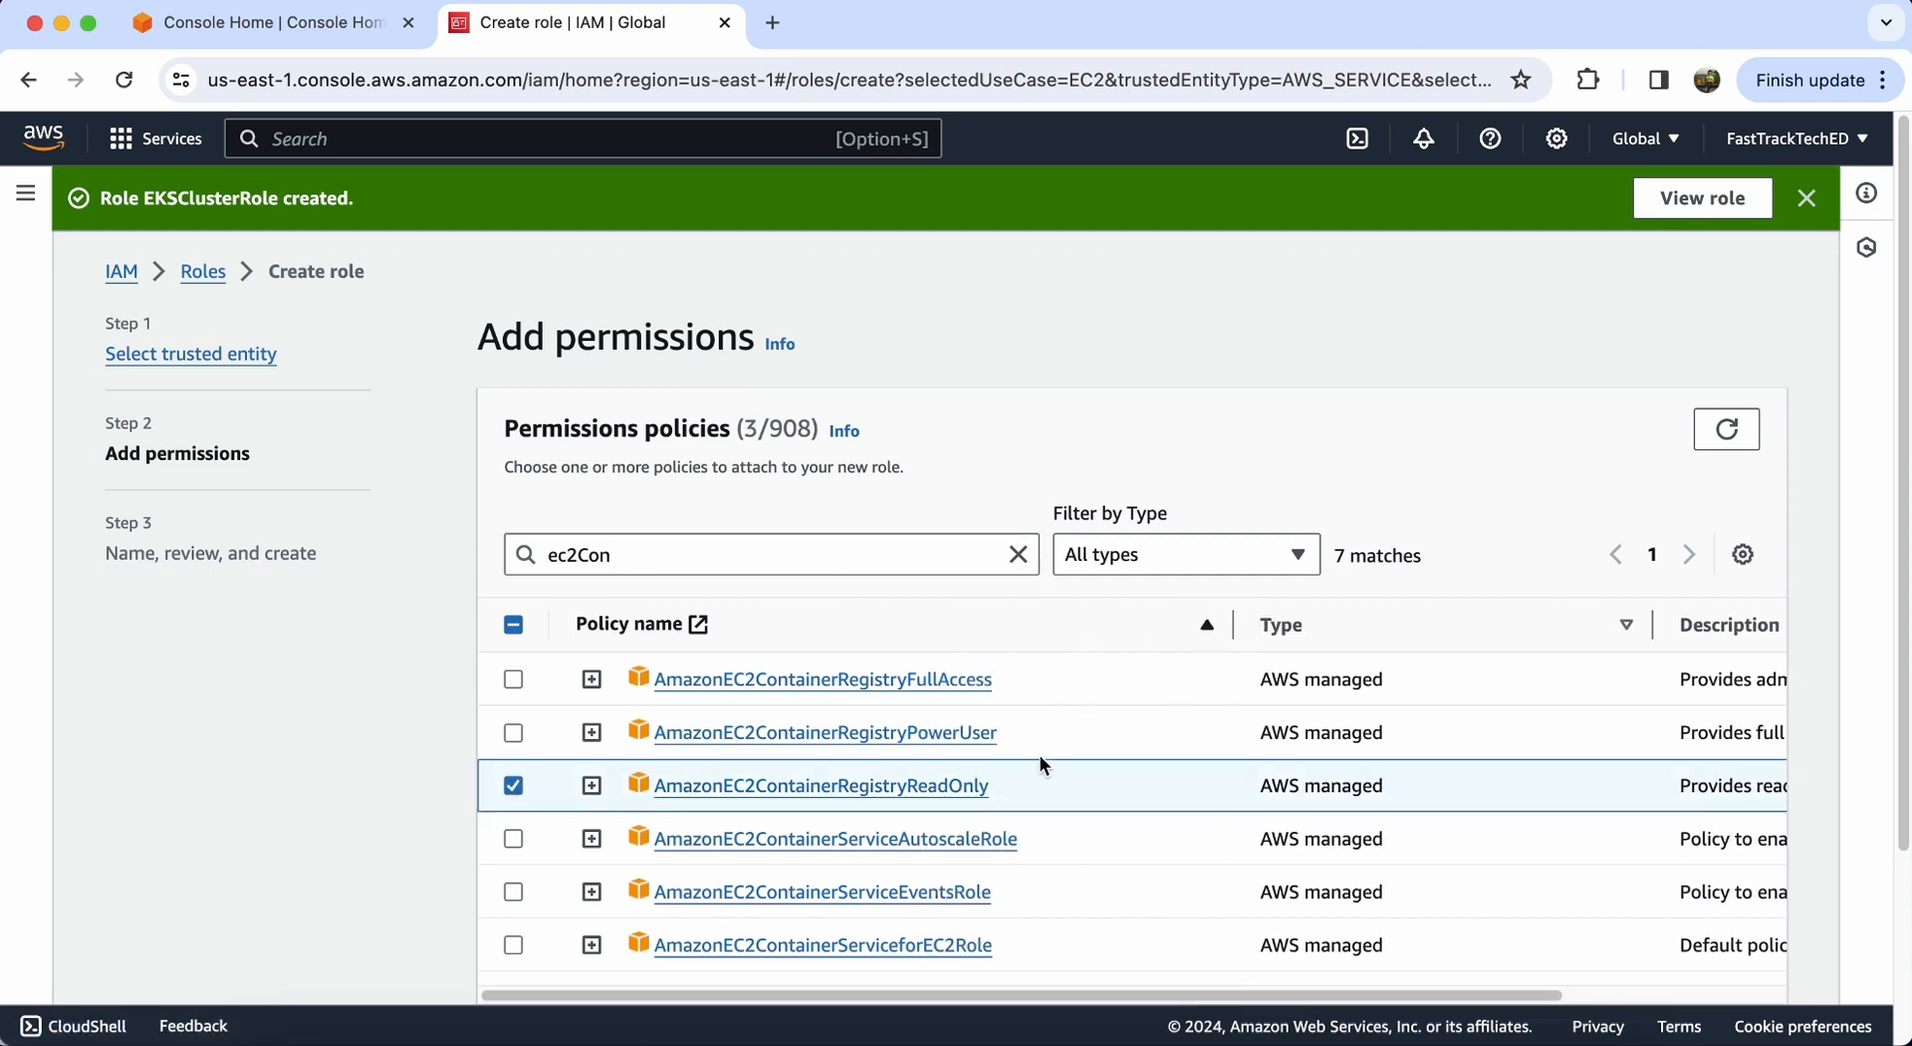
scroll(1843, 797, "down", 5)
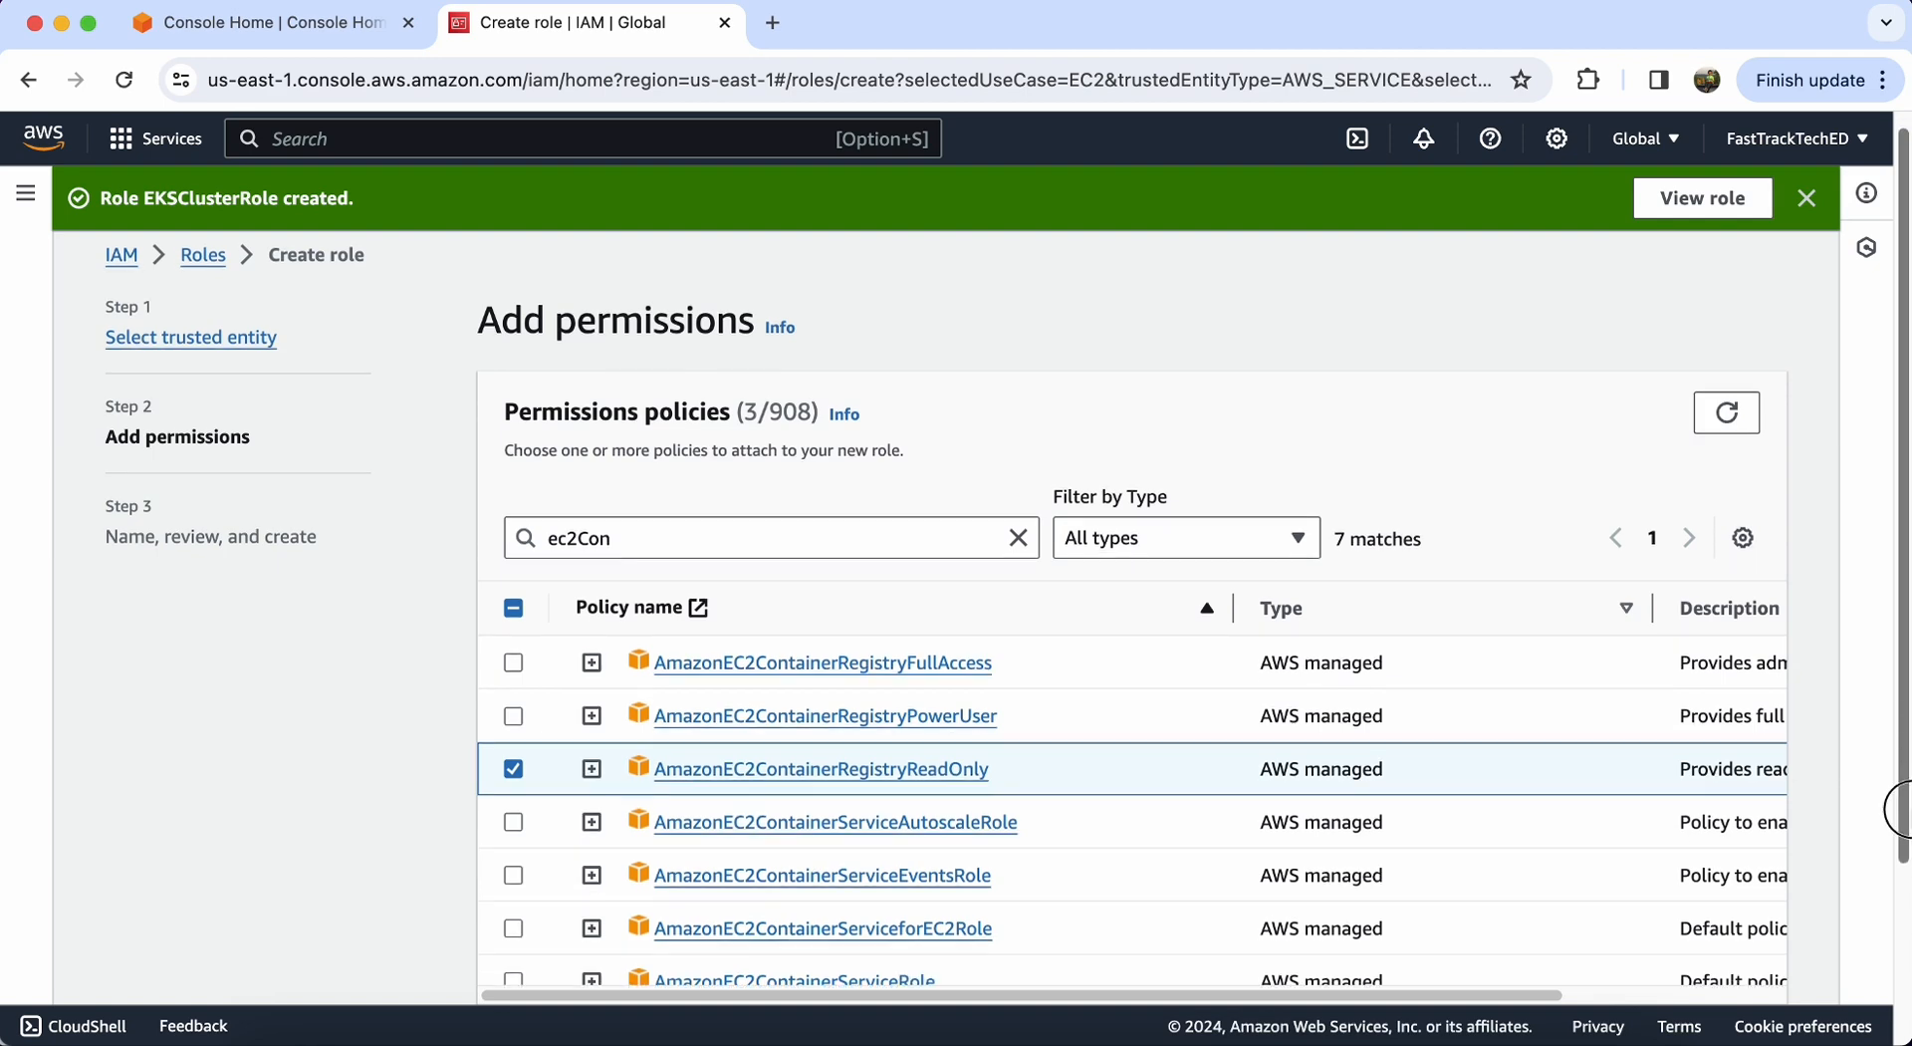
left_click(1753, 962)
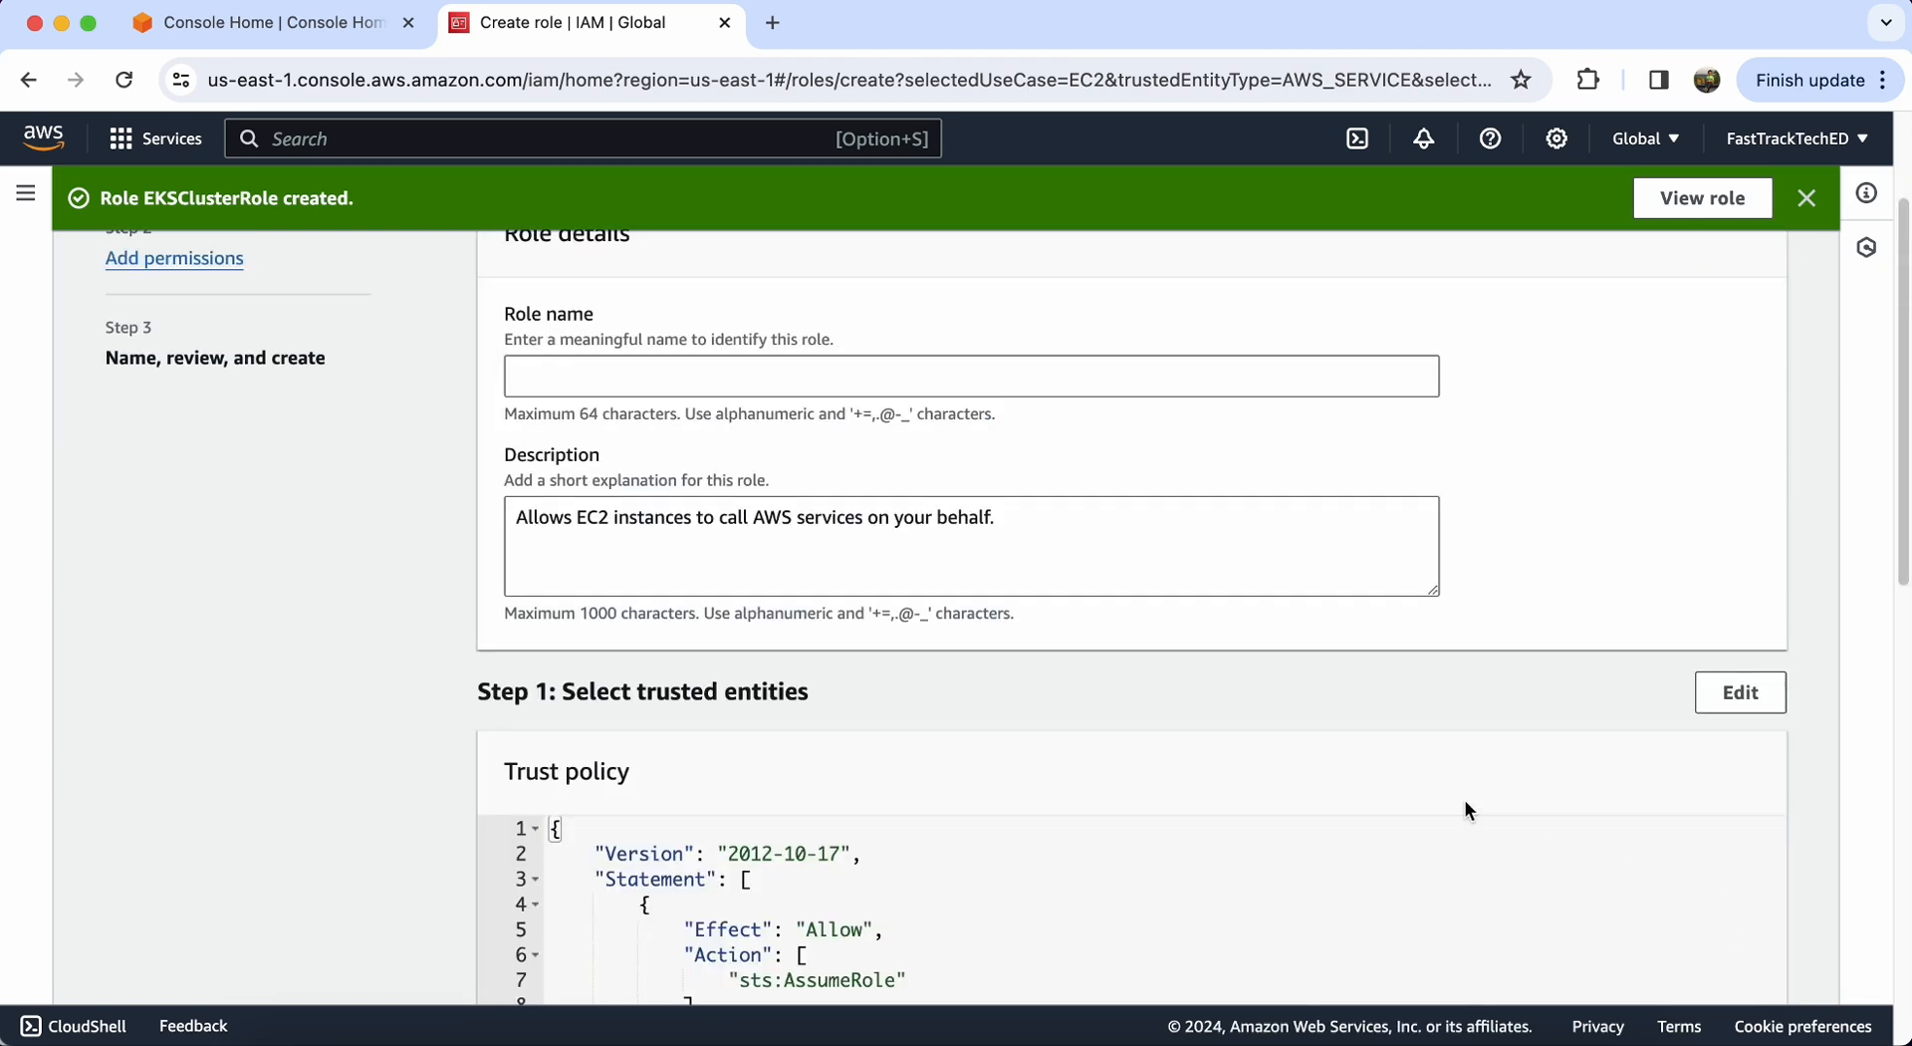
Step: Name the role EKSWorkerRole, review its attached permissions policies and create it
left_click(682, 386)
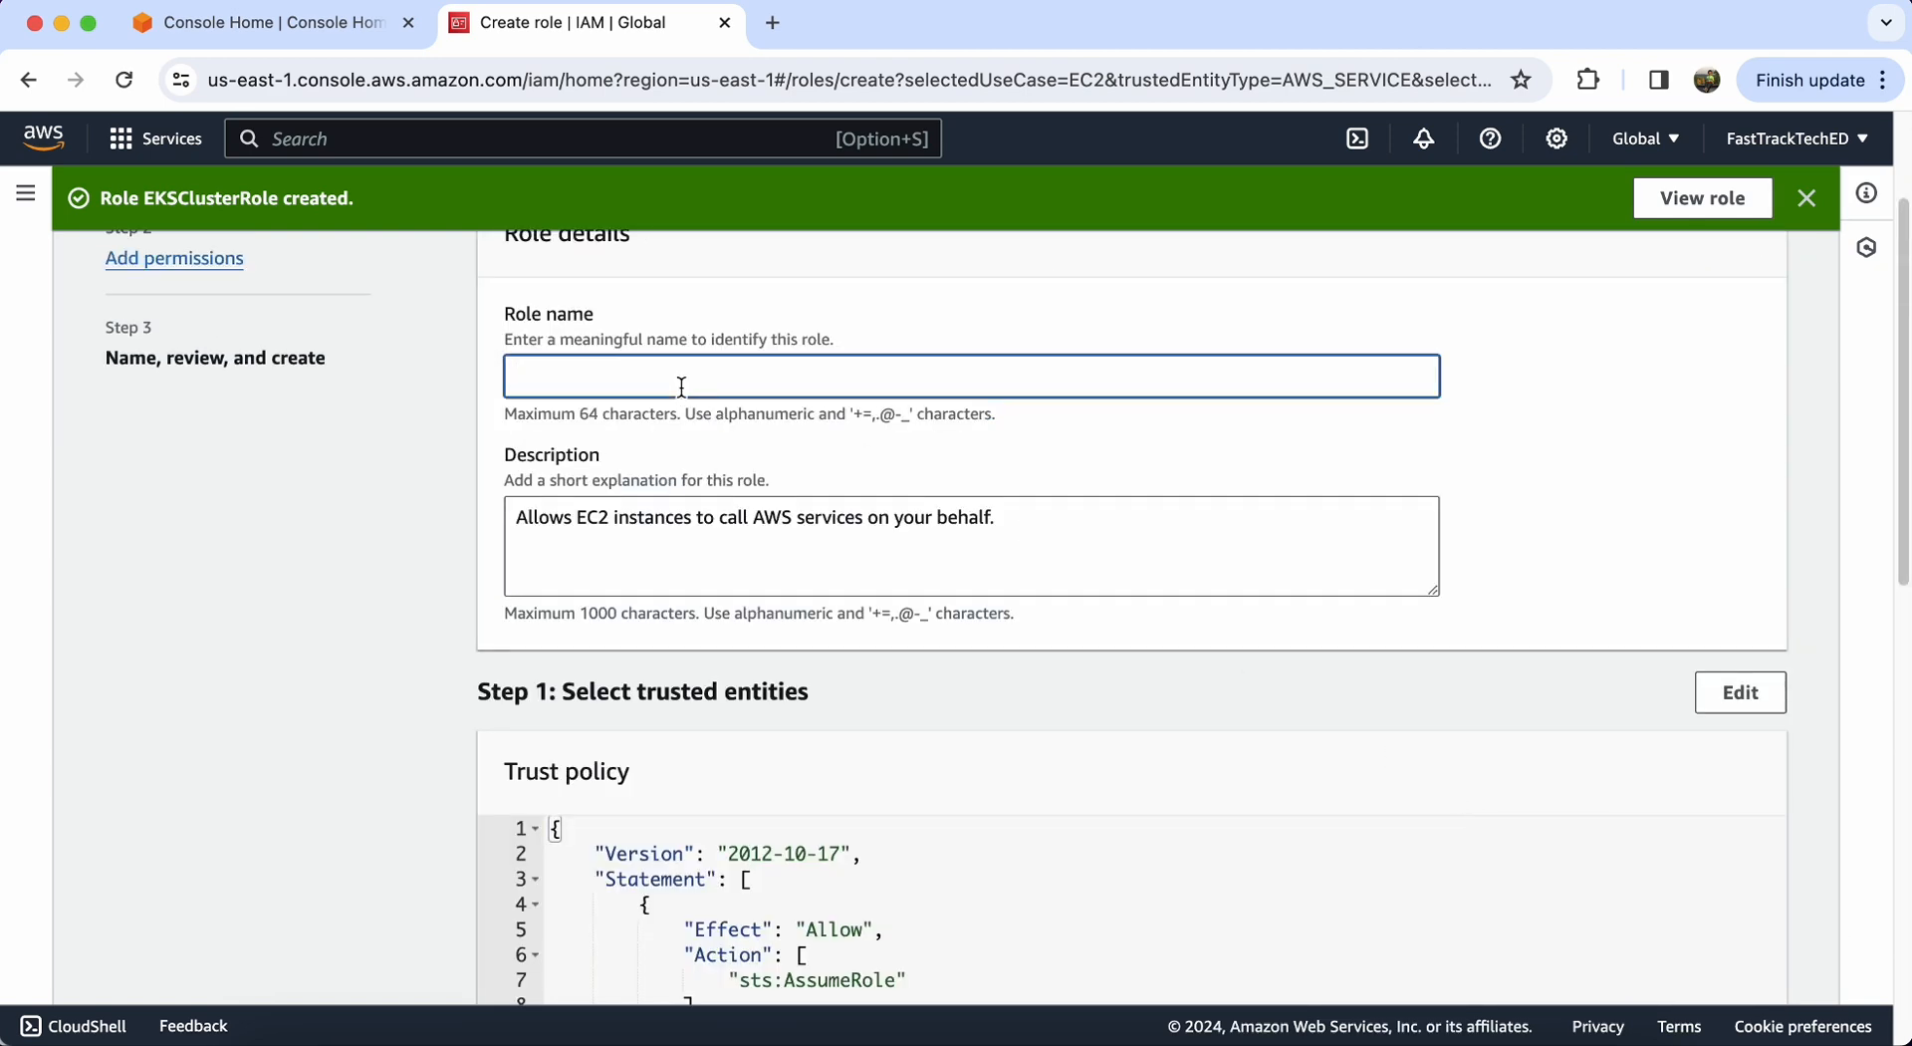
type("EKSWorkerRo")
key("BackSpace")
key("BackSpace")
type("Role")
scroll(1204, 574, "down", 9)
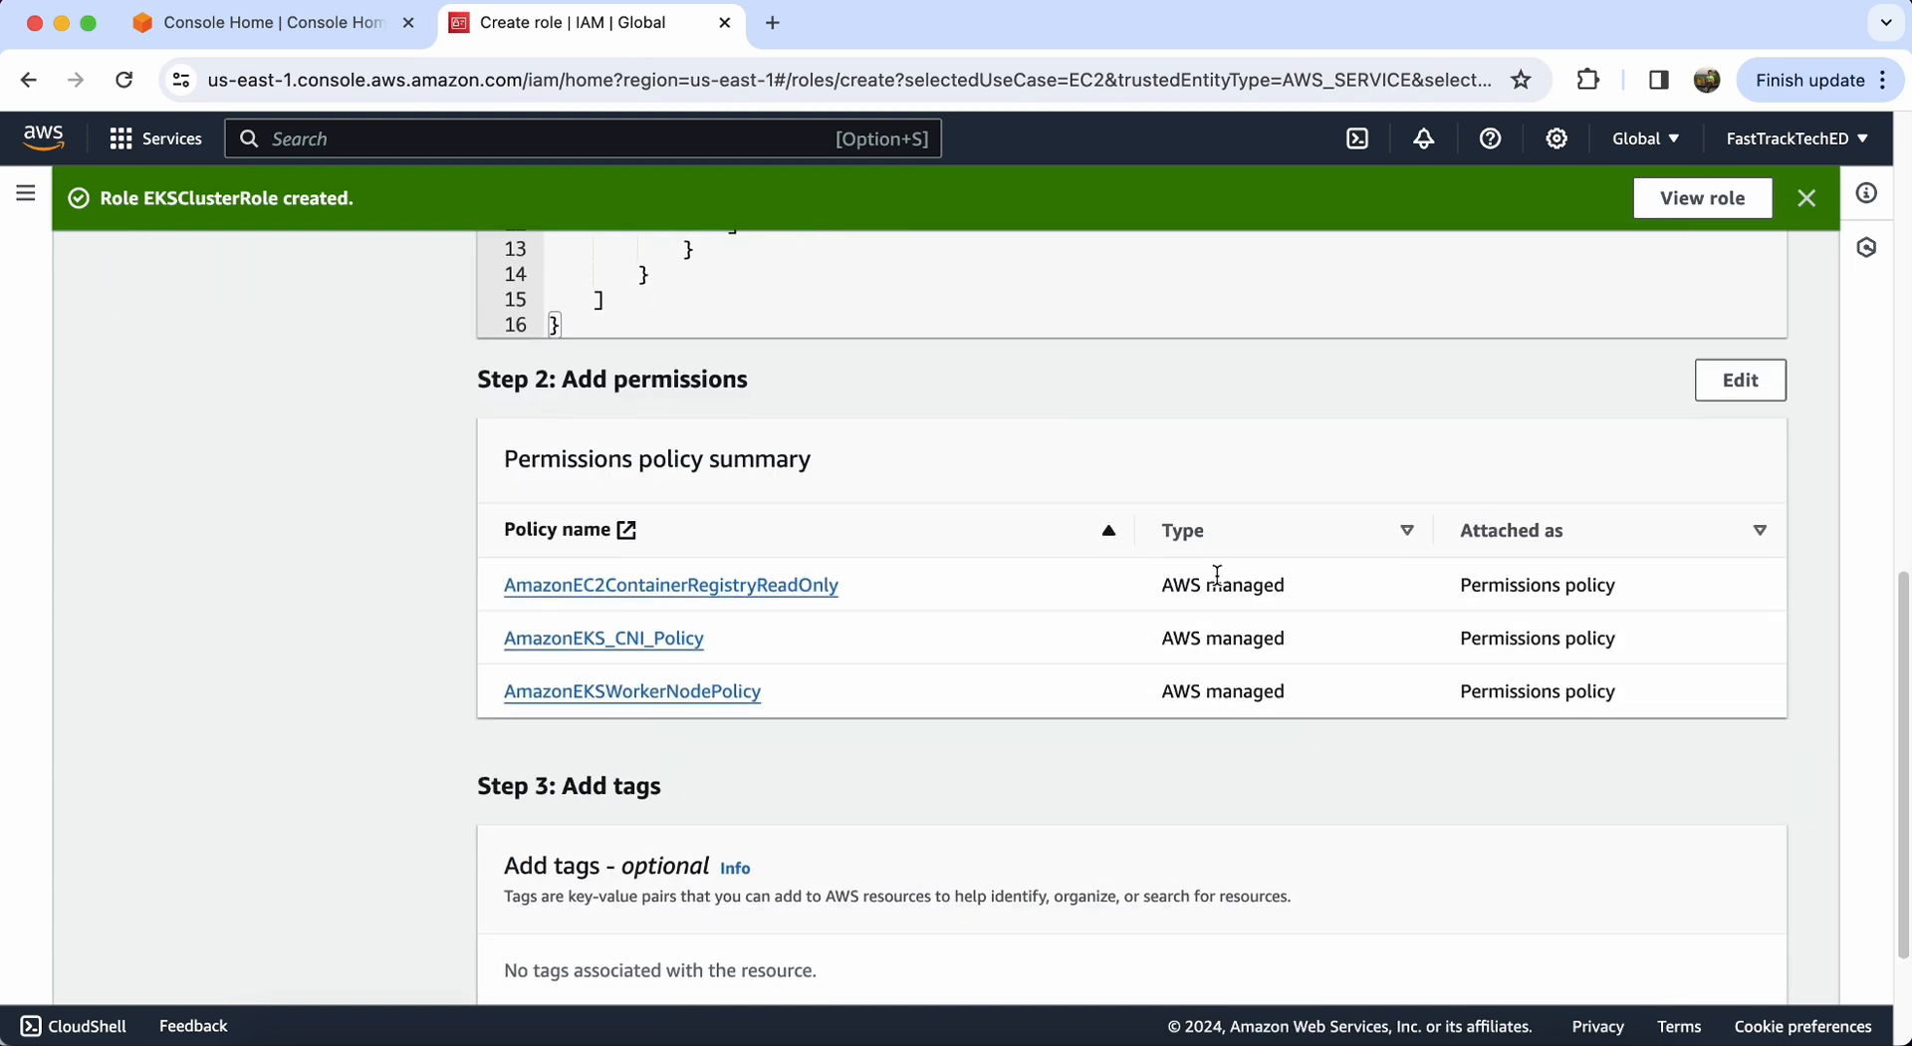
scroll(1204, 574, "down", 3)
left_click(1715, 958)
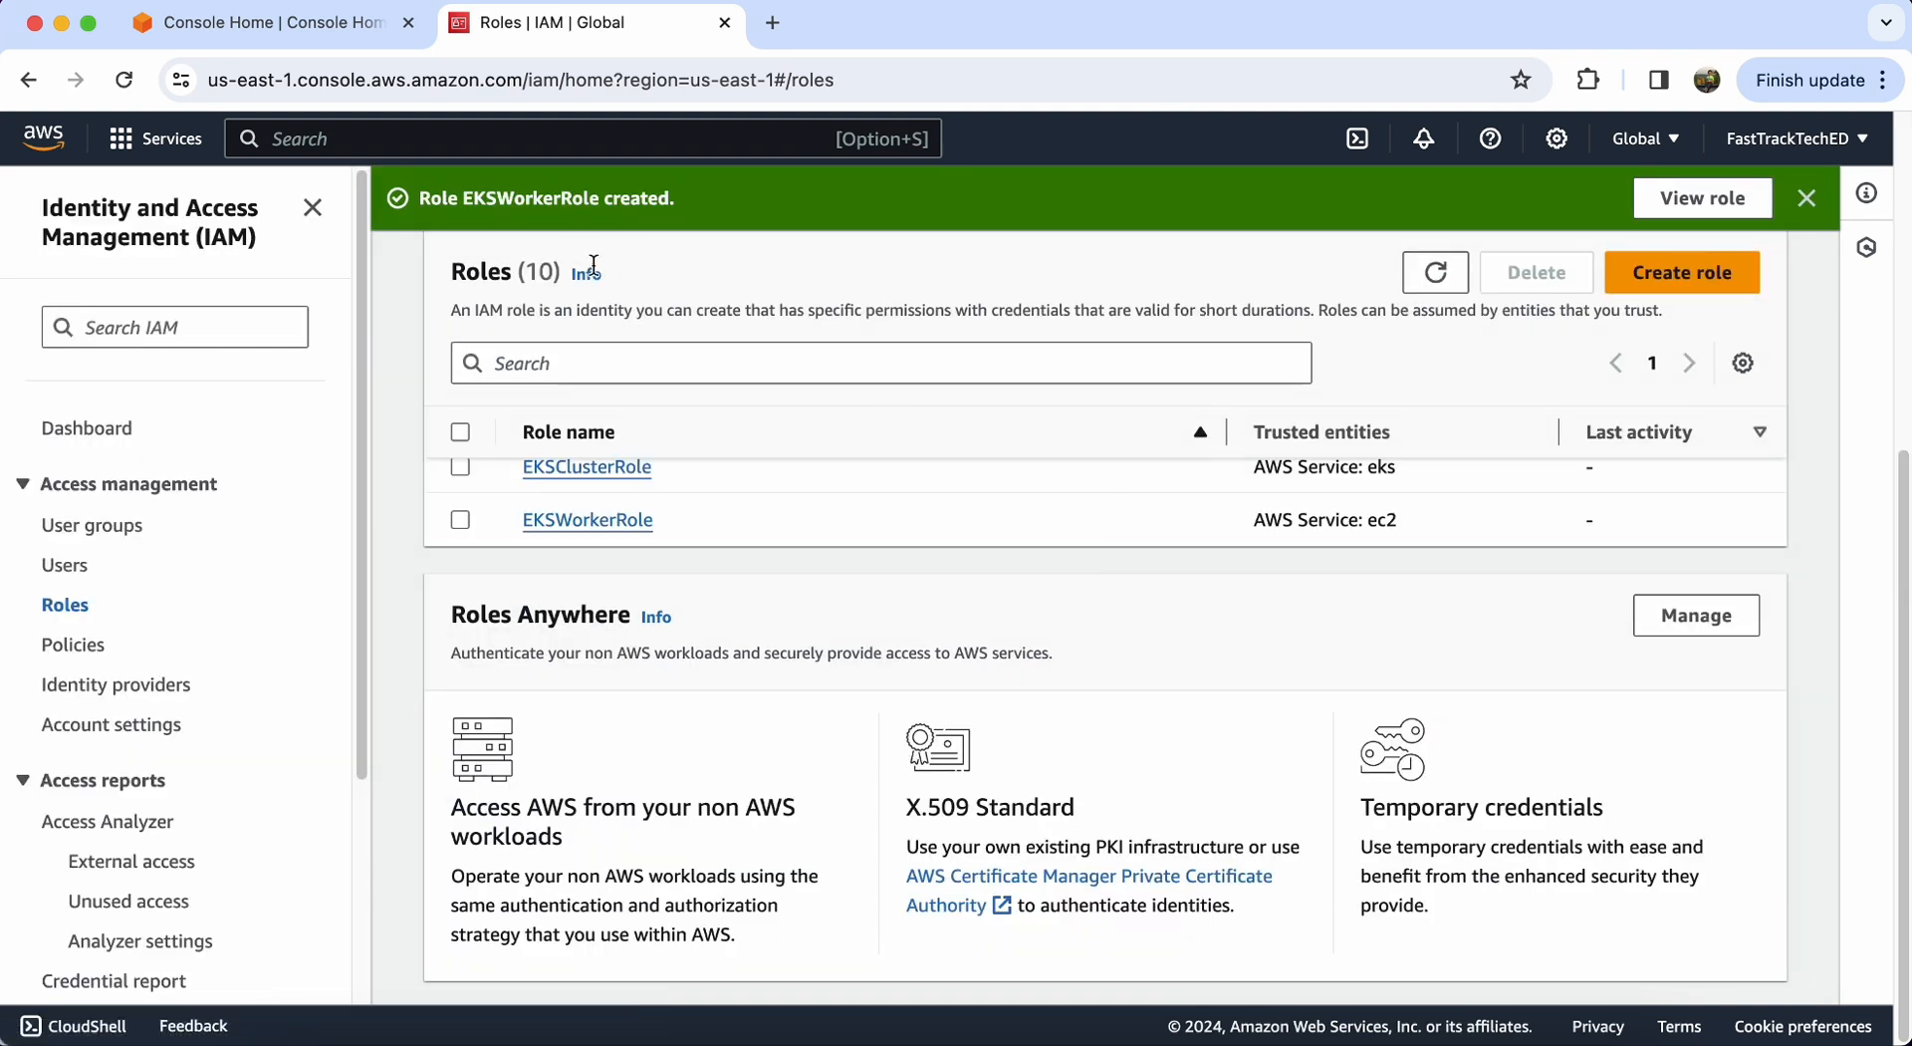
Step: Search the console for VPC, open that service in a new browser tab and close the IAM roles tab
left_click(315, 33)
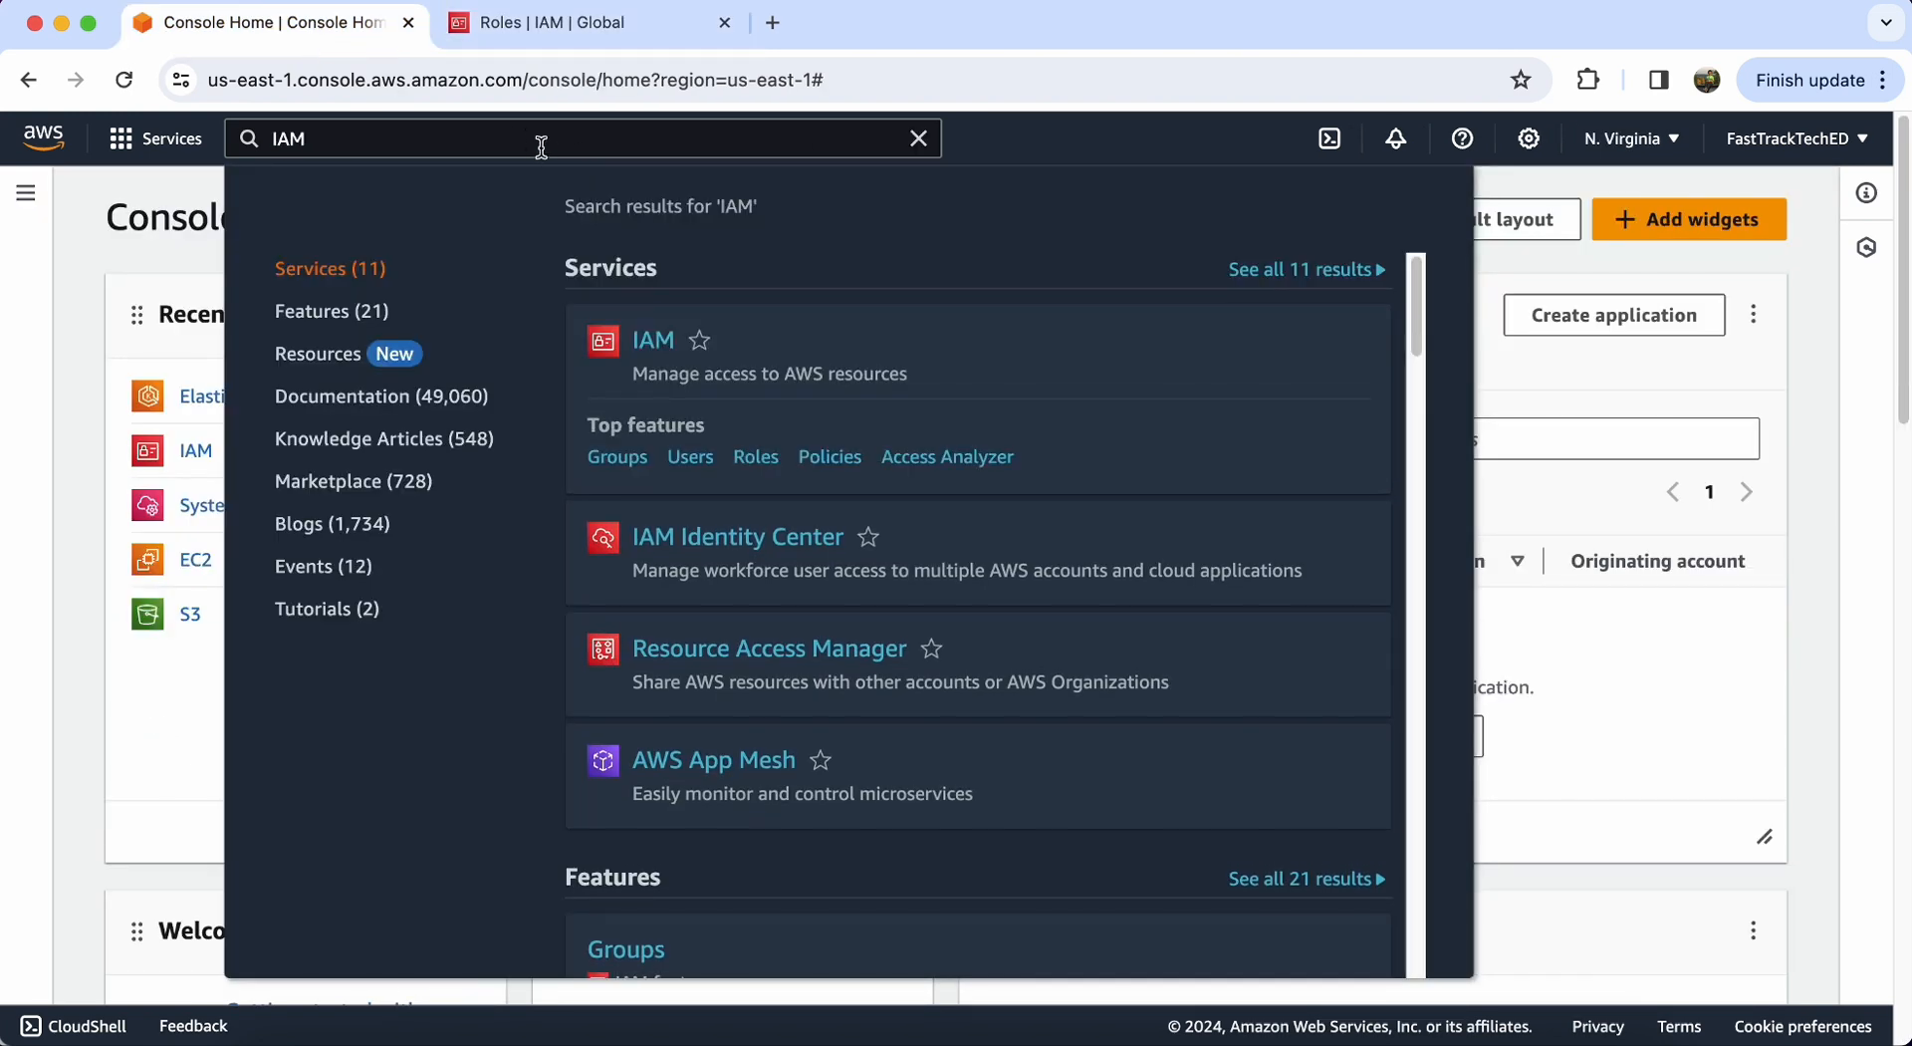
key("BackSpace")
key("BackSpace")
key("BackSpace")
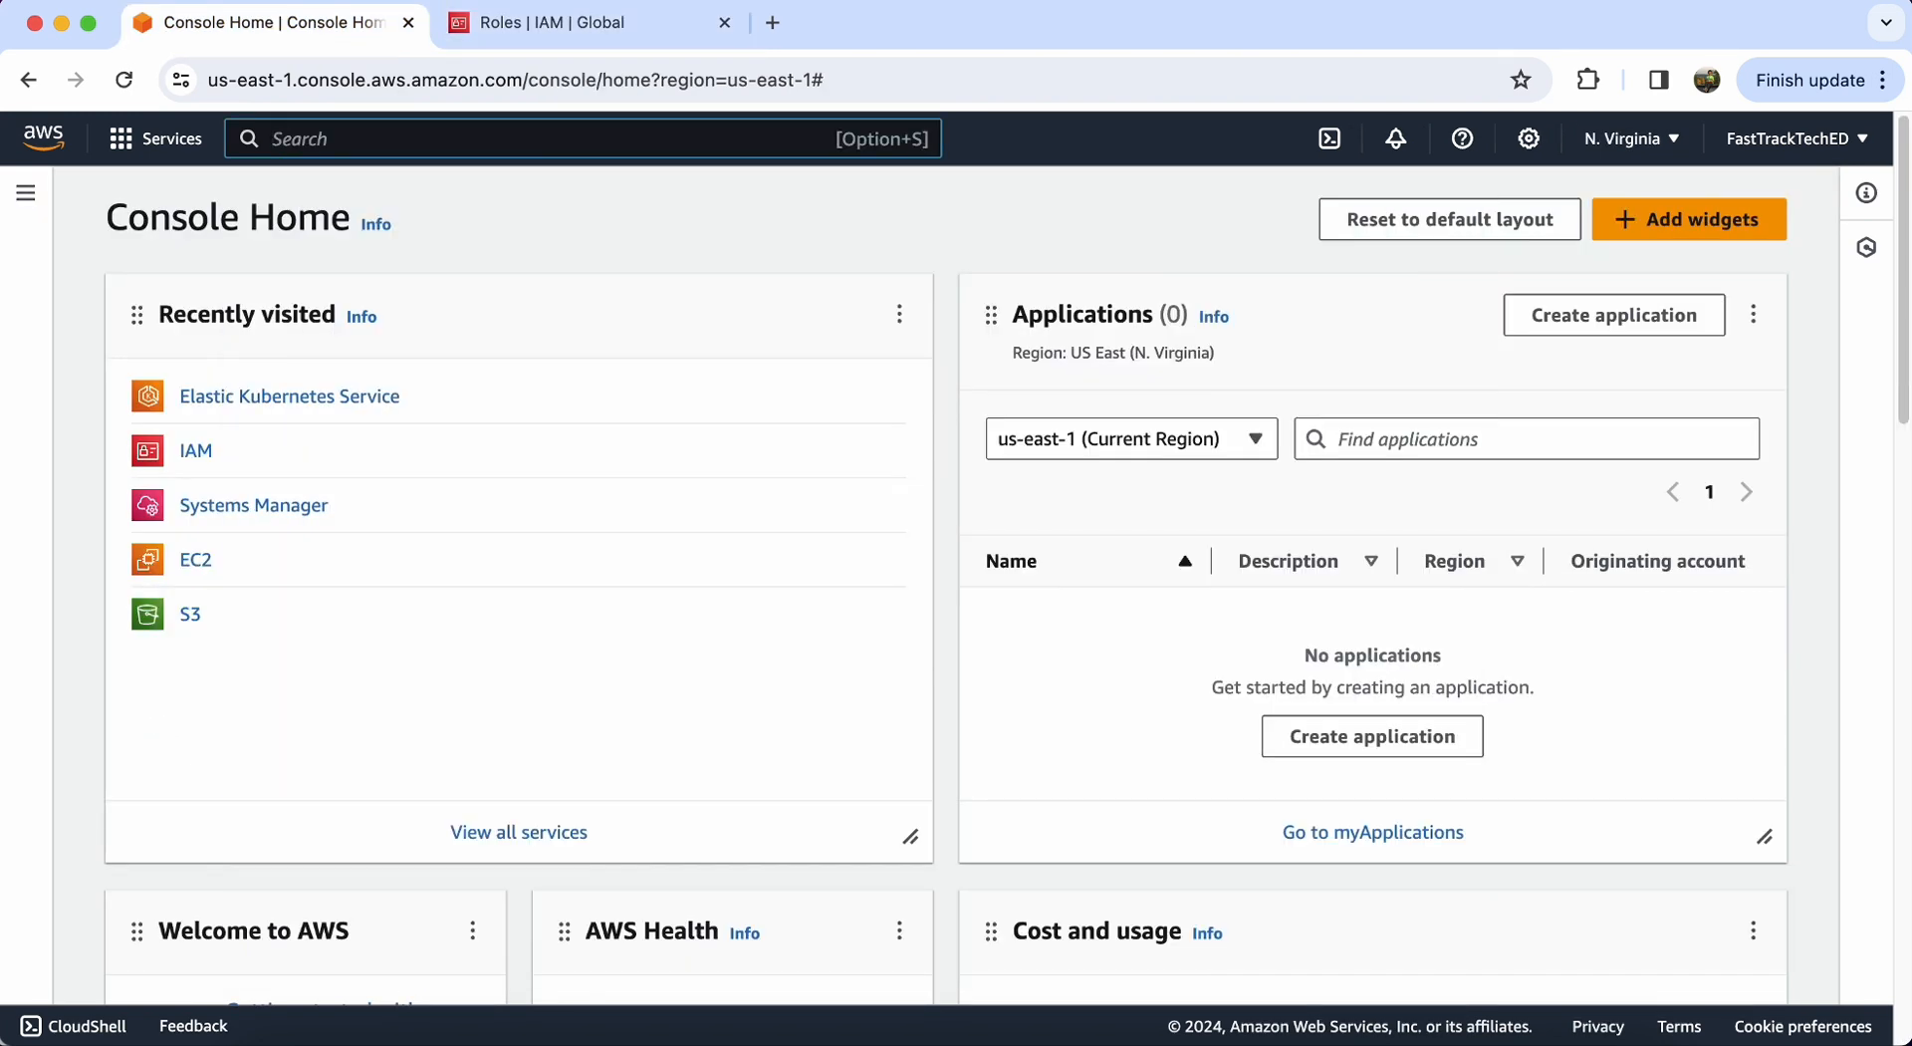
type("VPC")
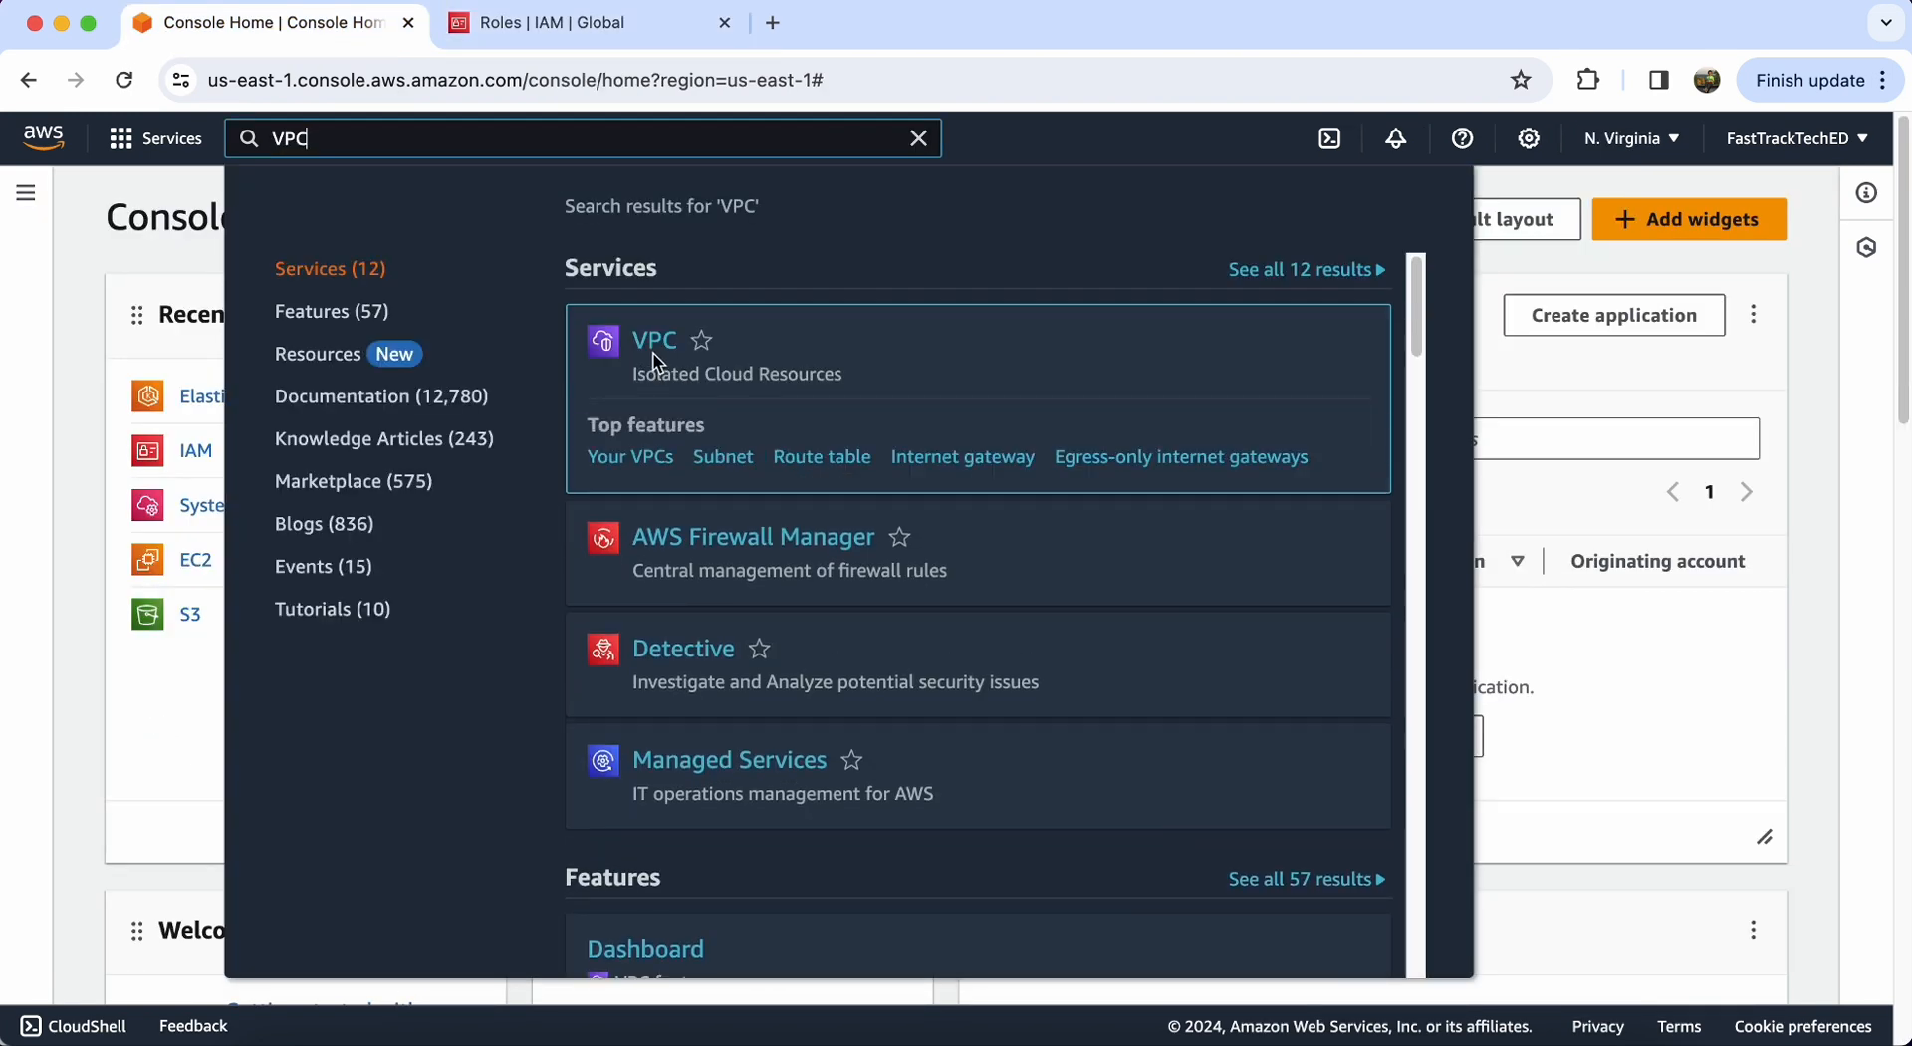
left_click(652, 359, "super")
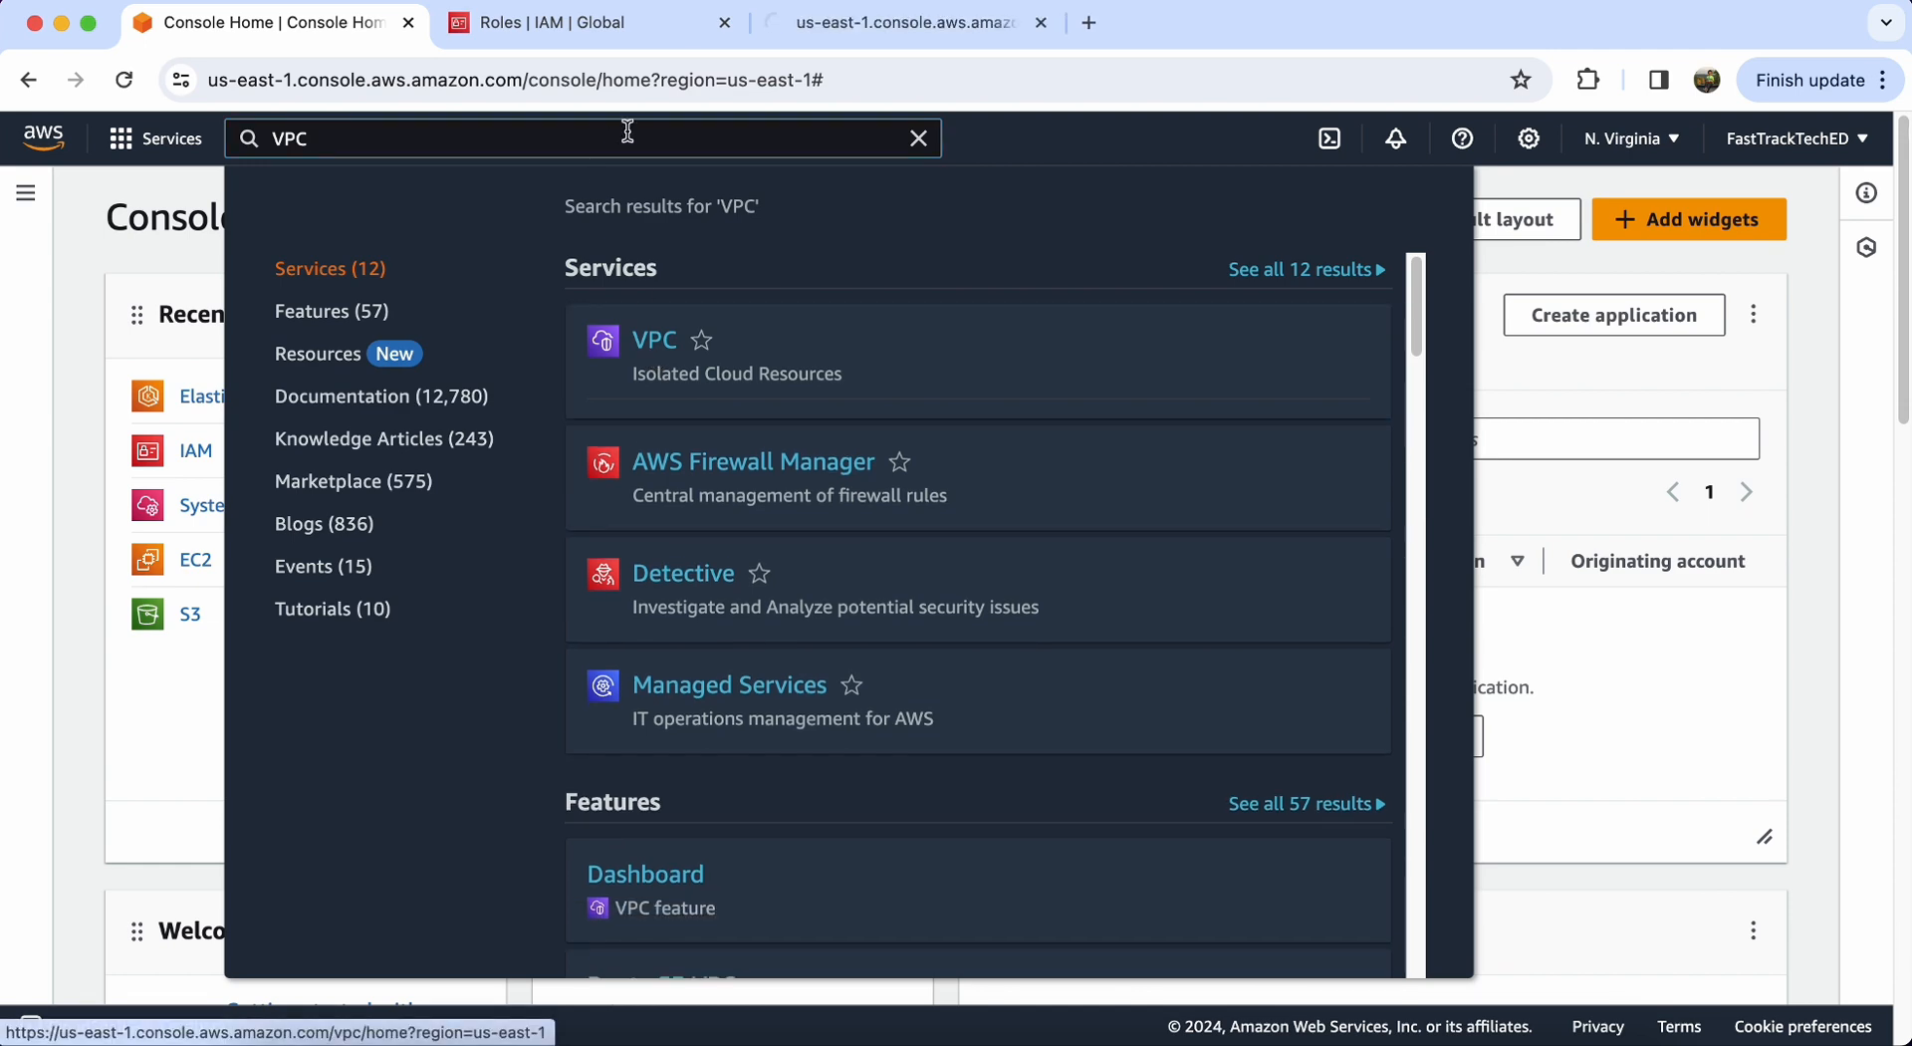
left_click(724, 21)
left_click(614, 30)
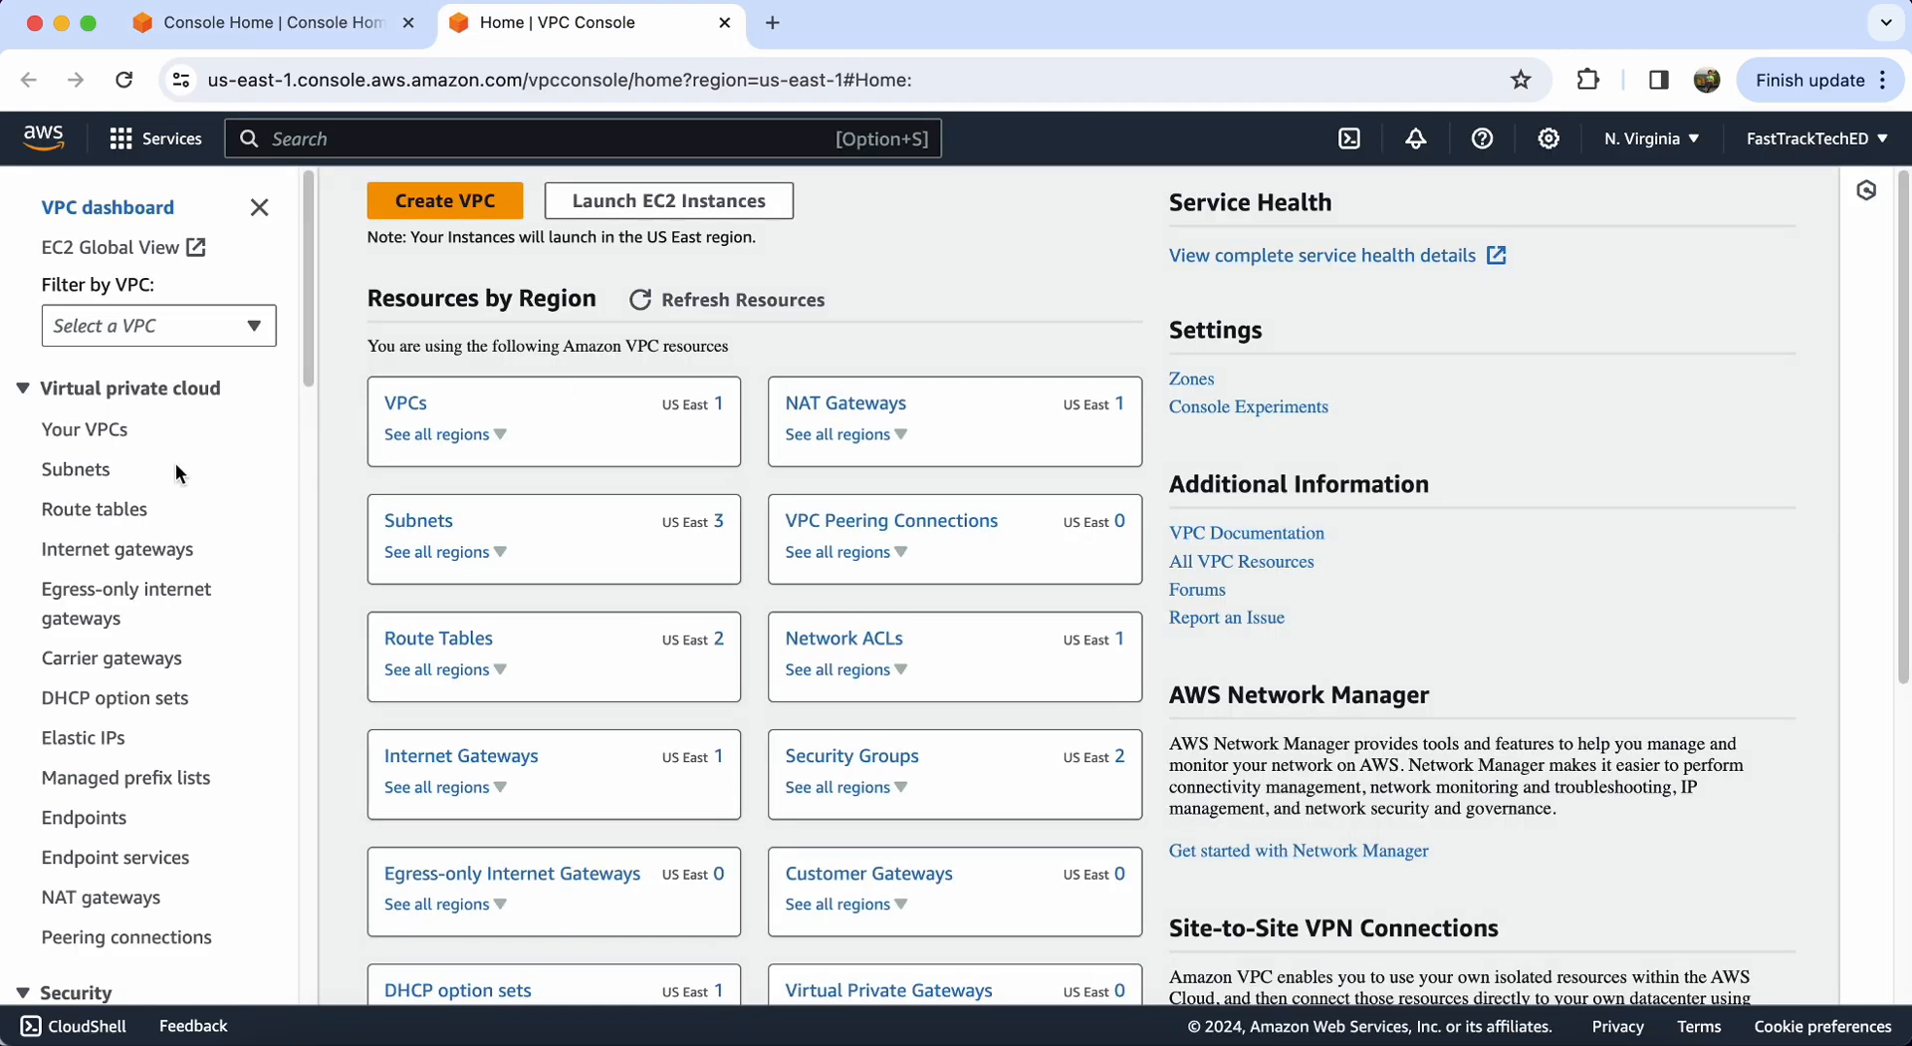
Step: Examine the existing VPC, its subnets, and the routes of the public-route and private-route tables
left_click(409, 402)
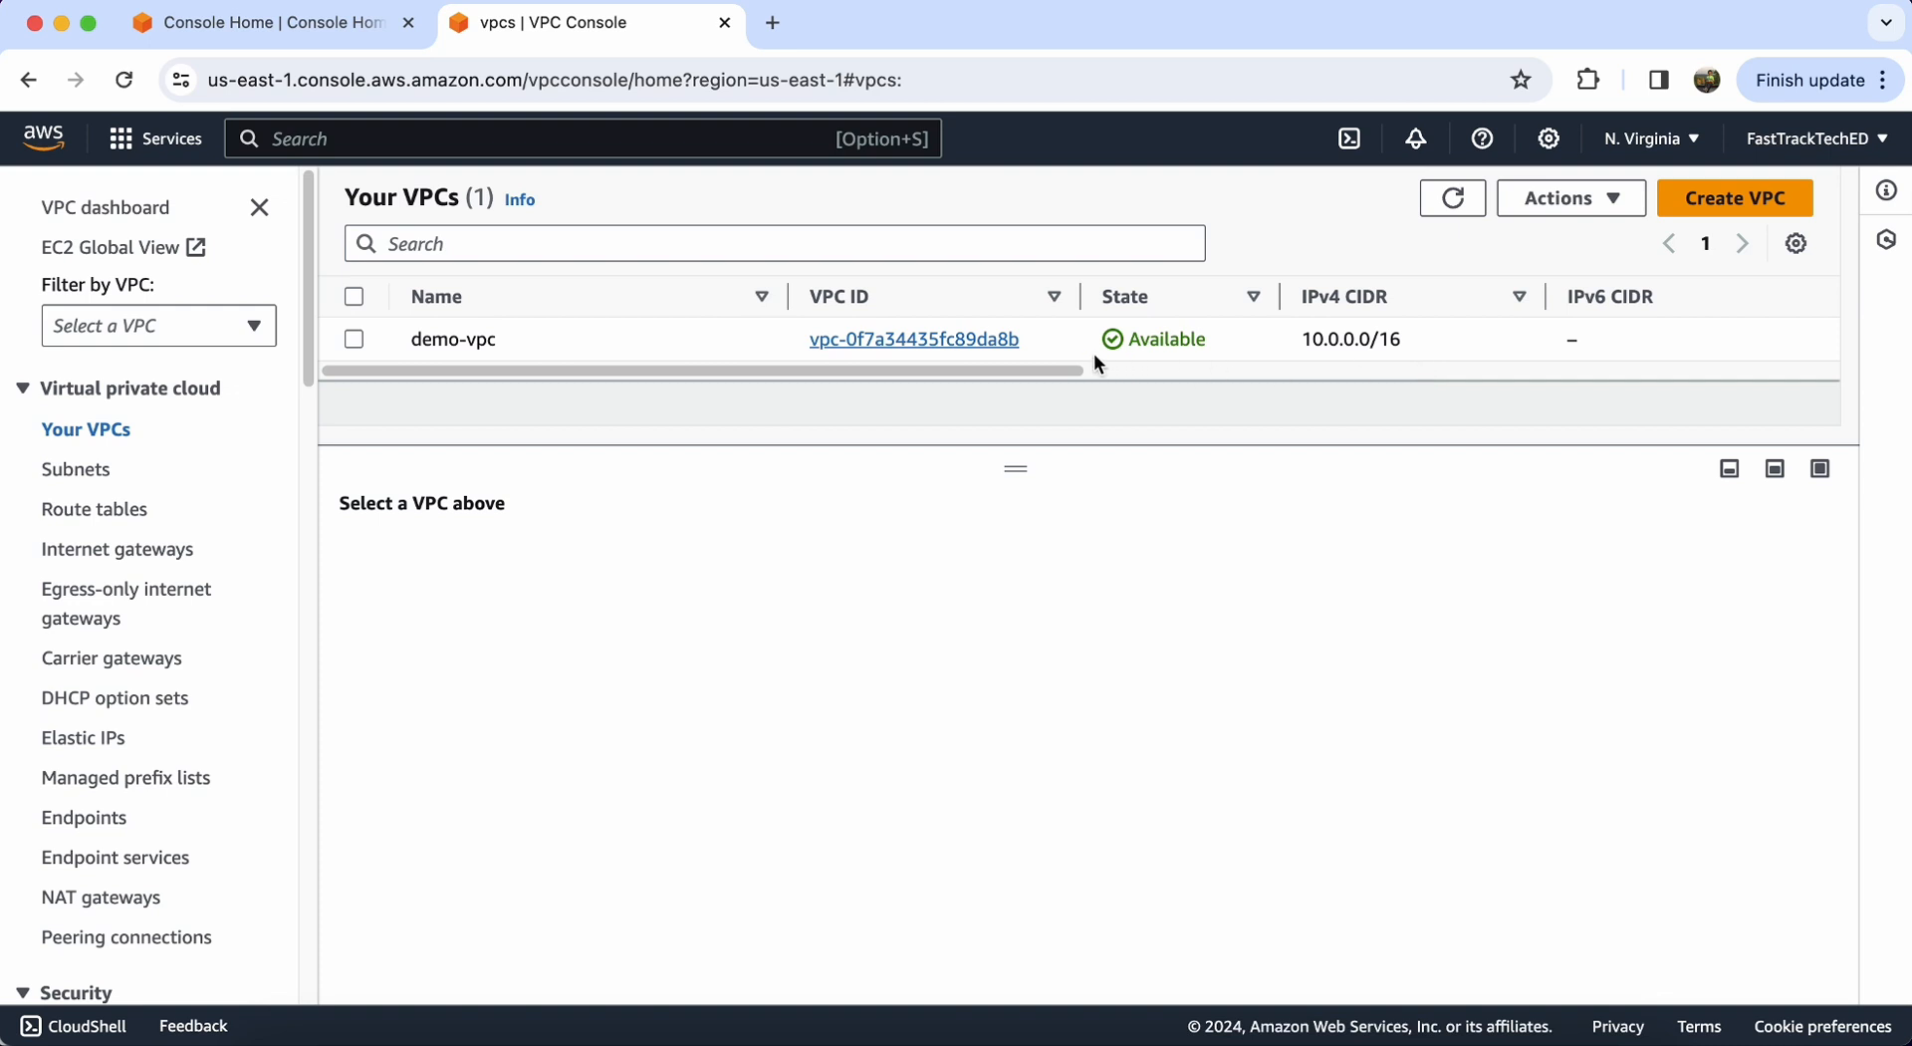
left_click(78, 475)
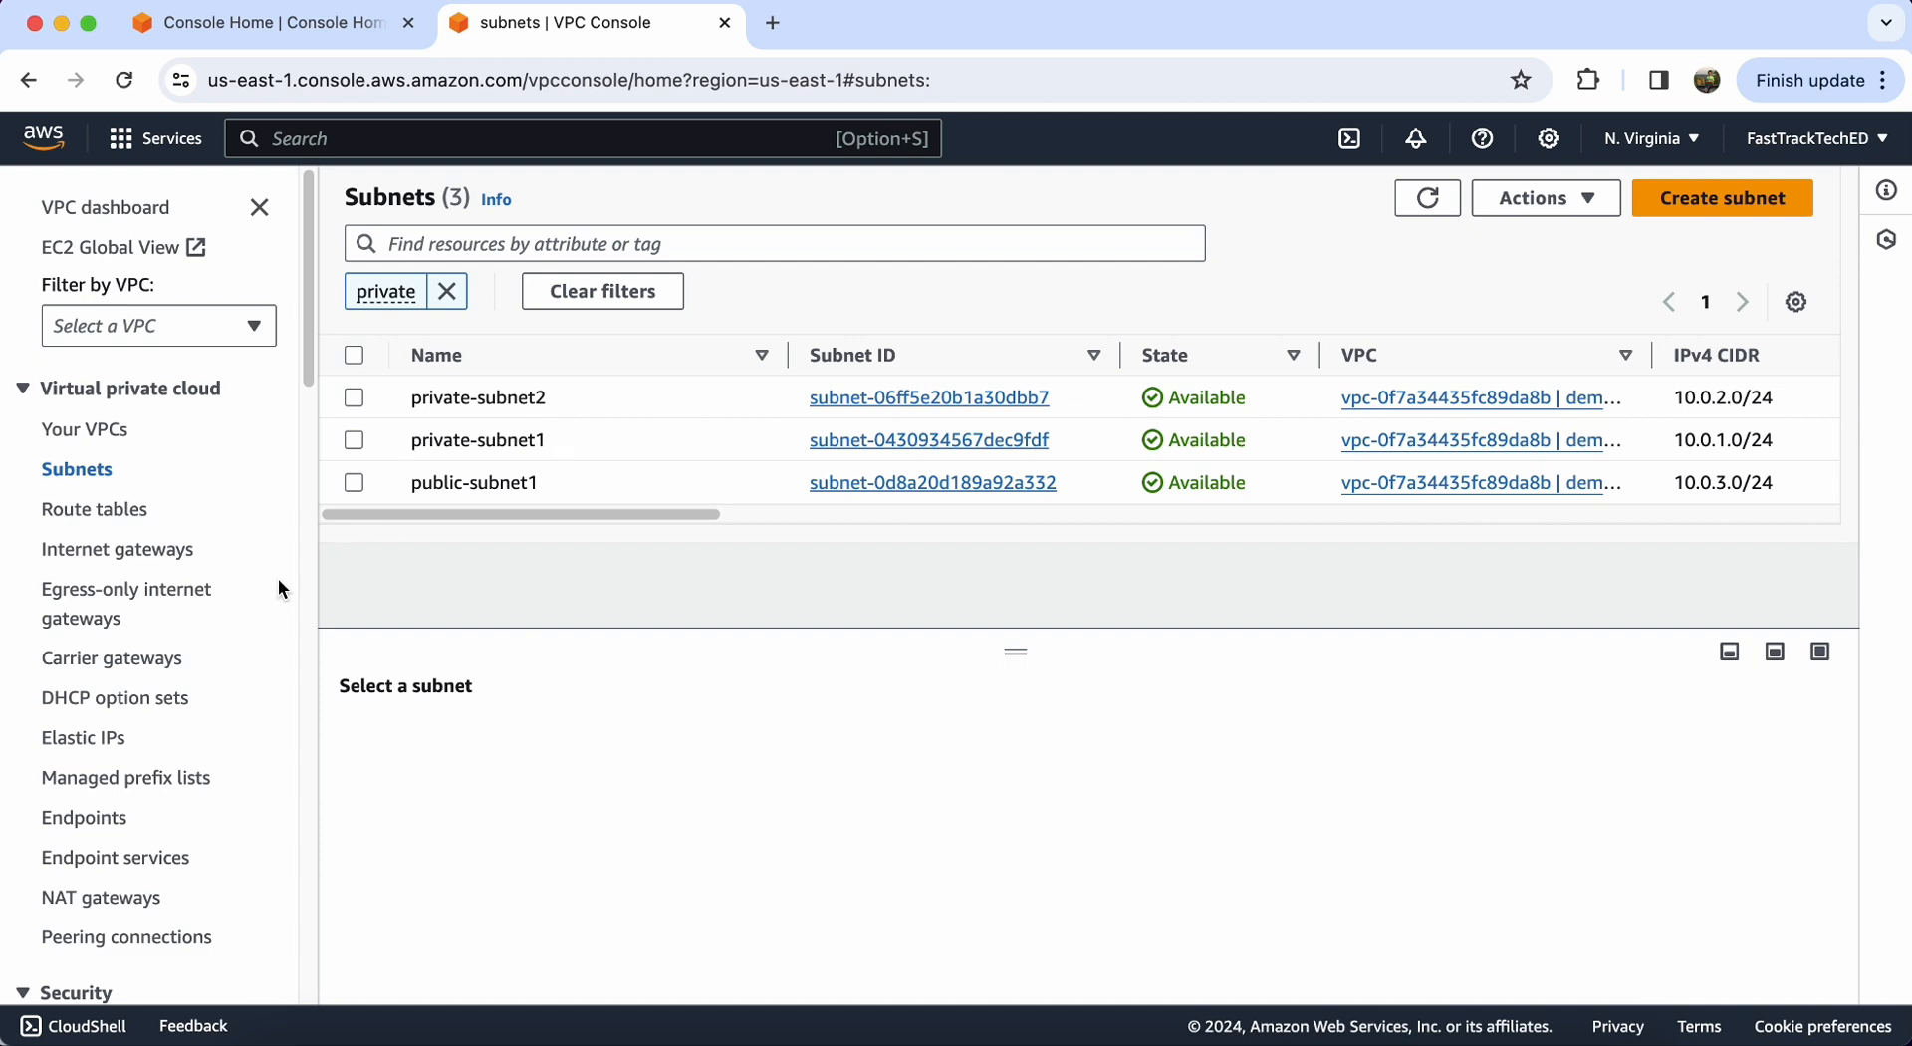
left_click(109, 516)
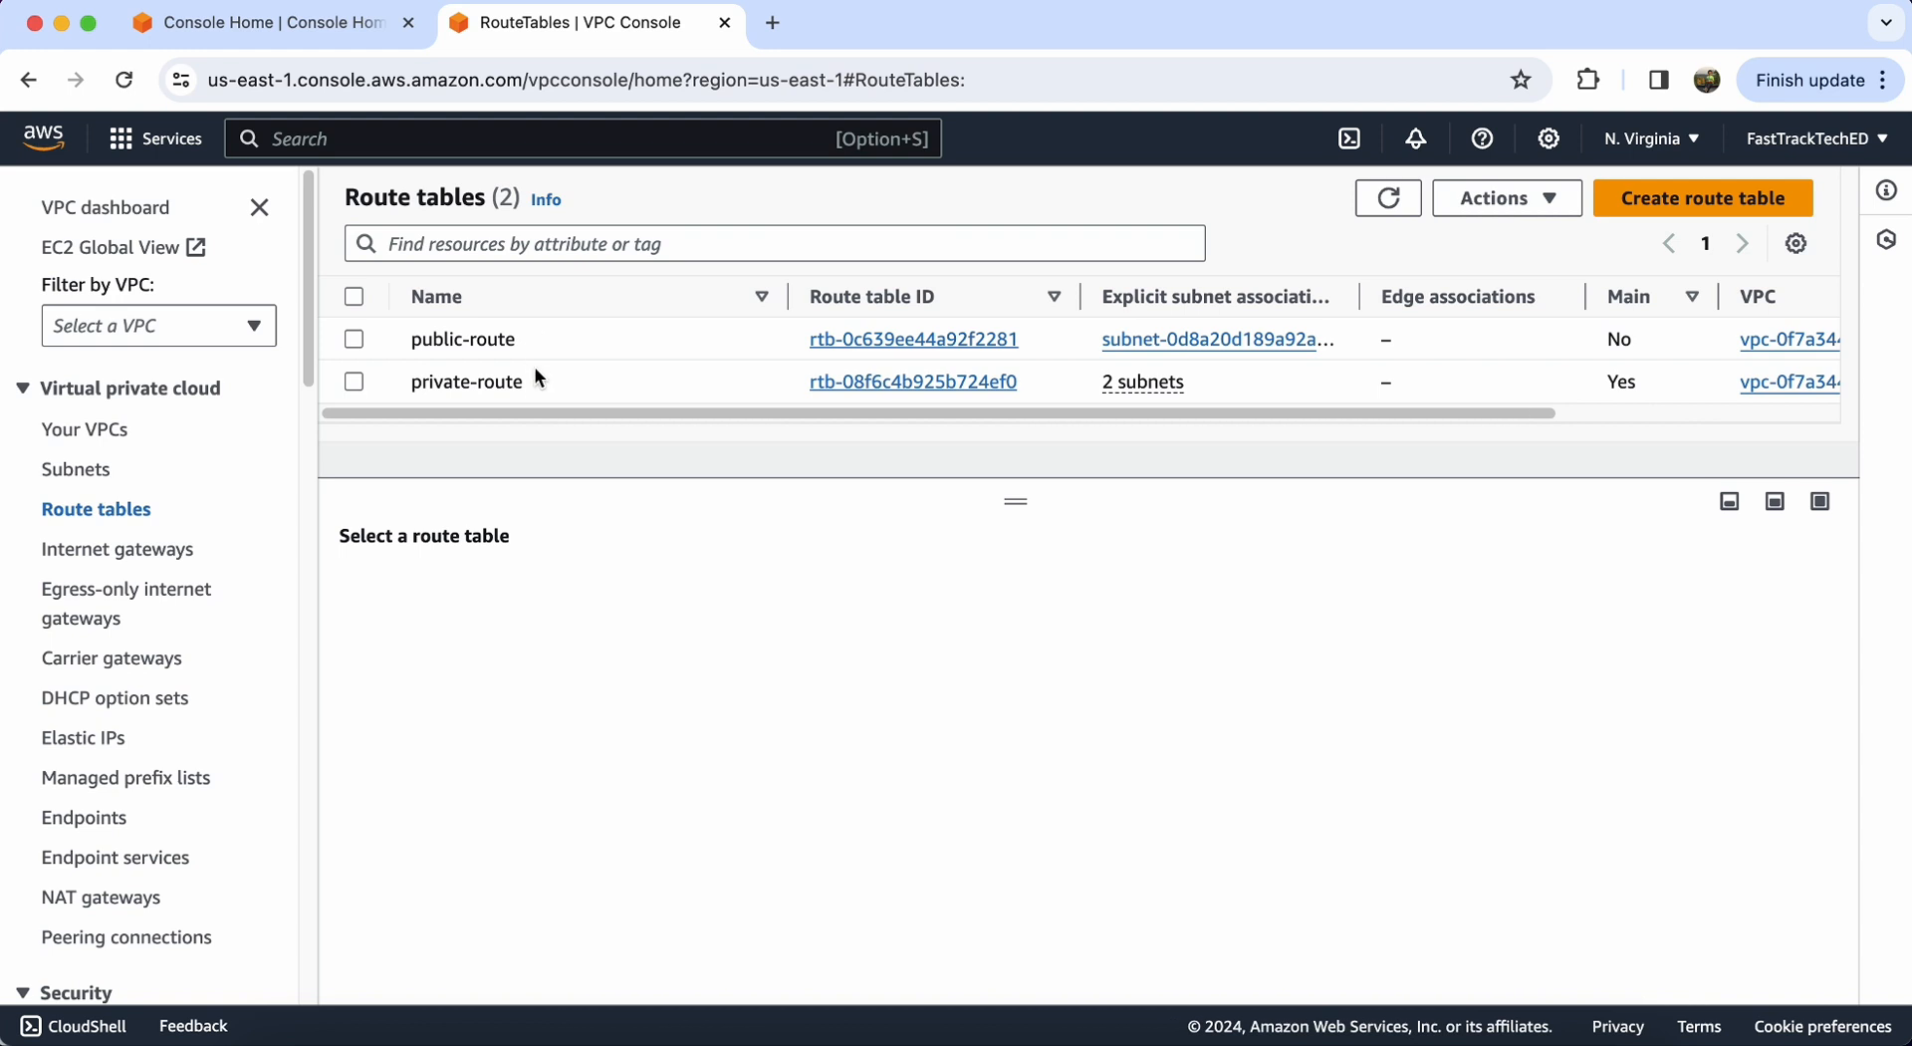
left_click(572, 346)
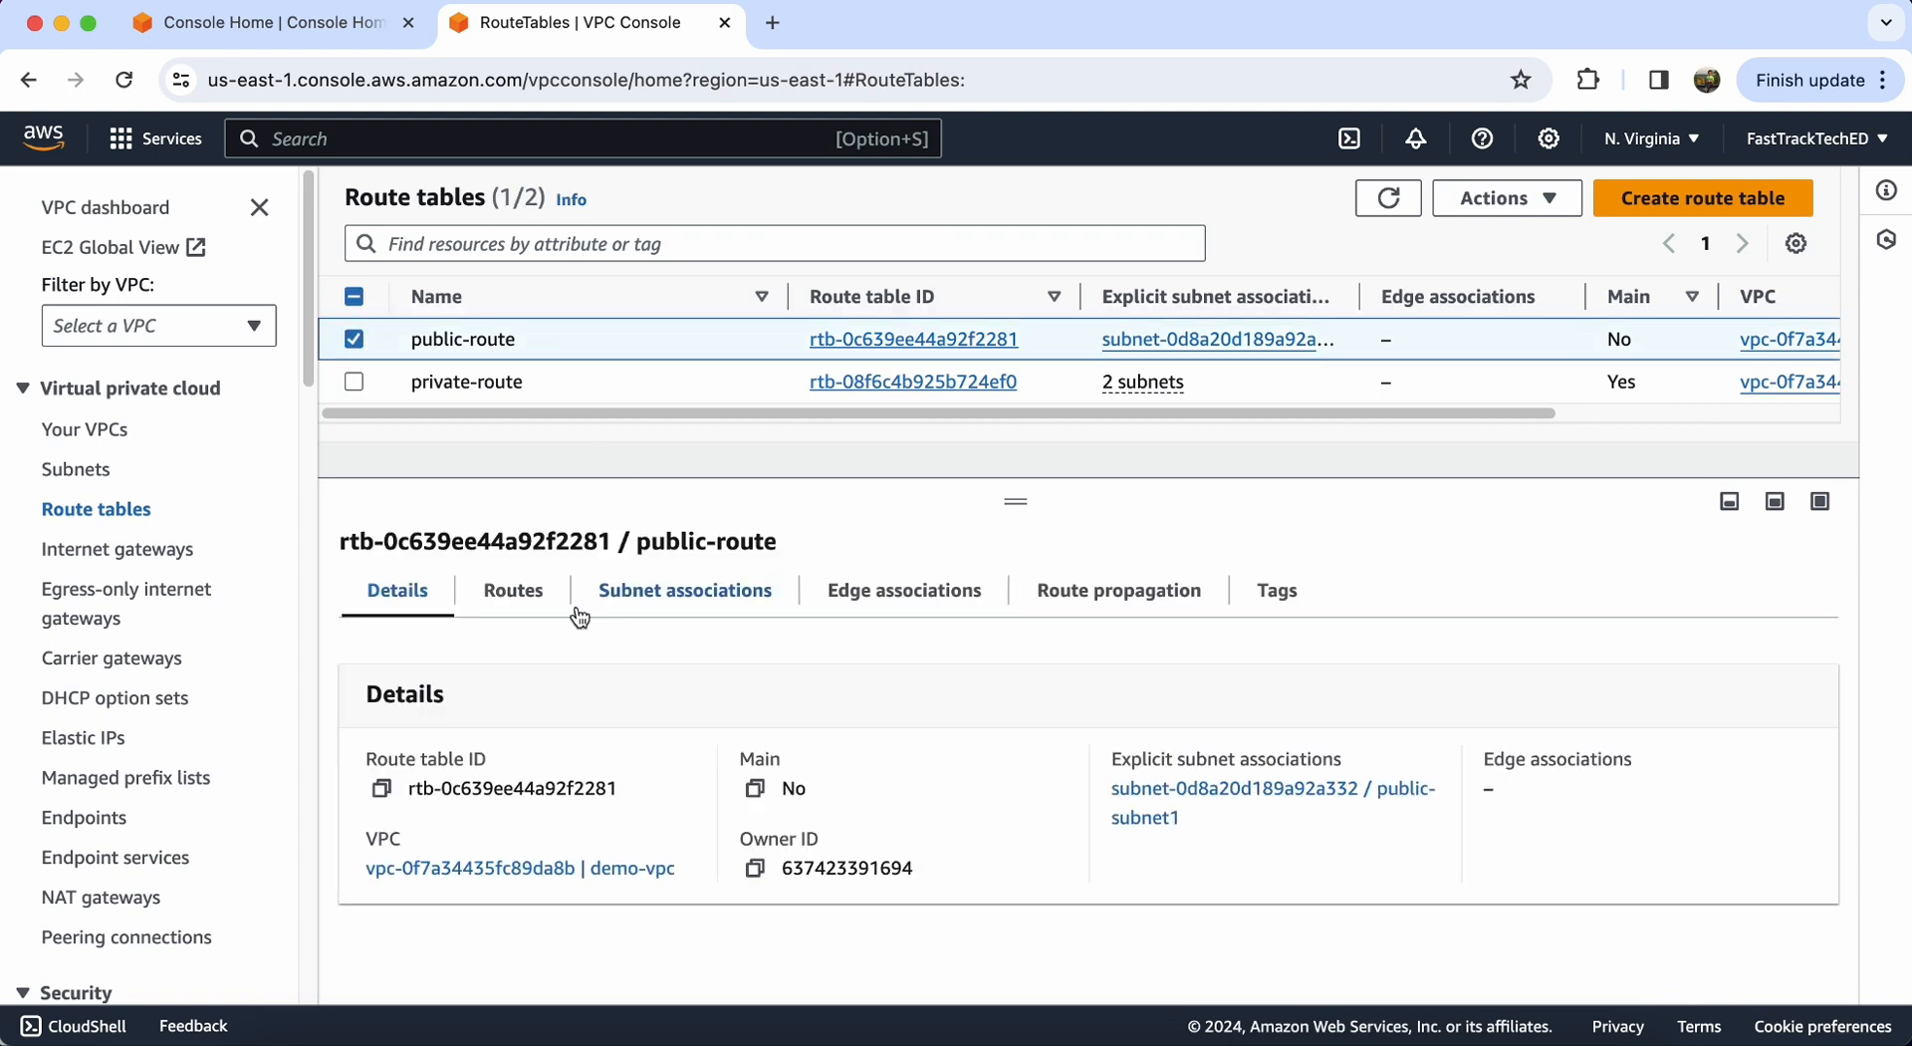
left_click(524, 598)
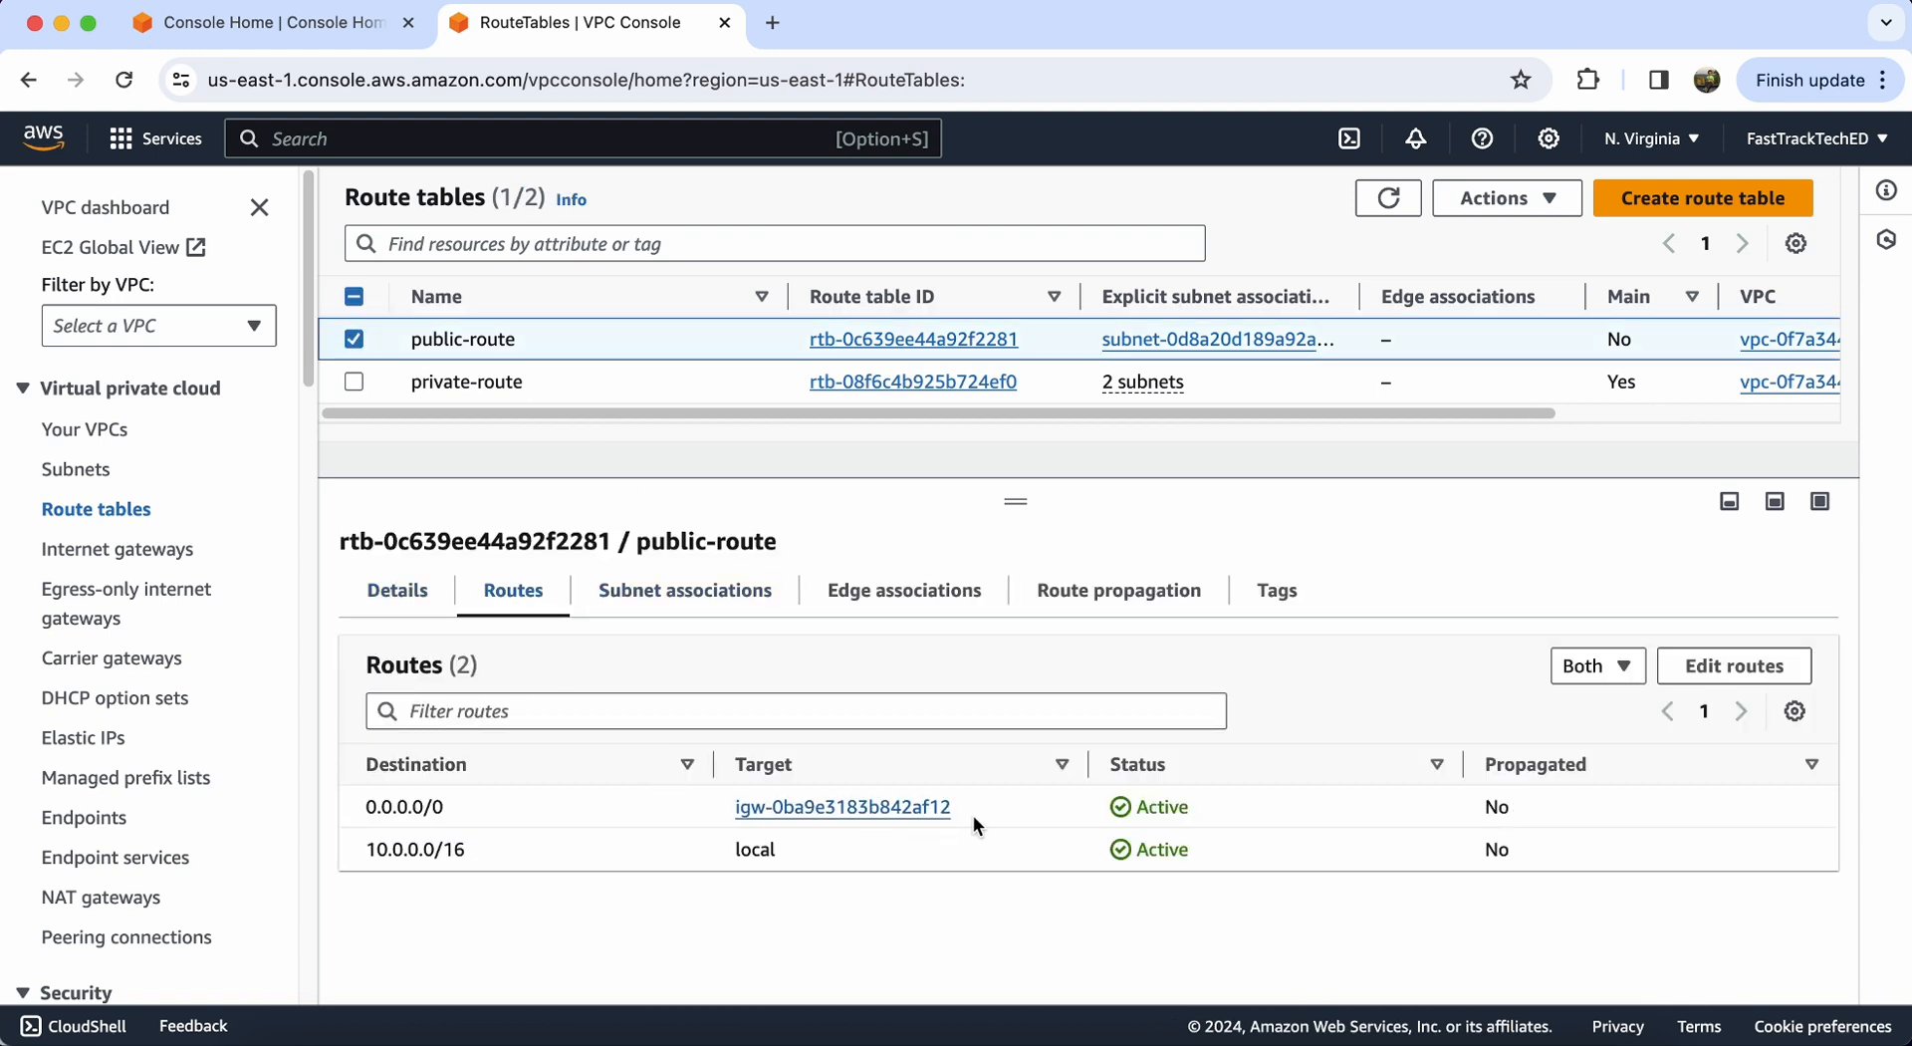
left_click(364, 352)
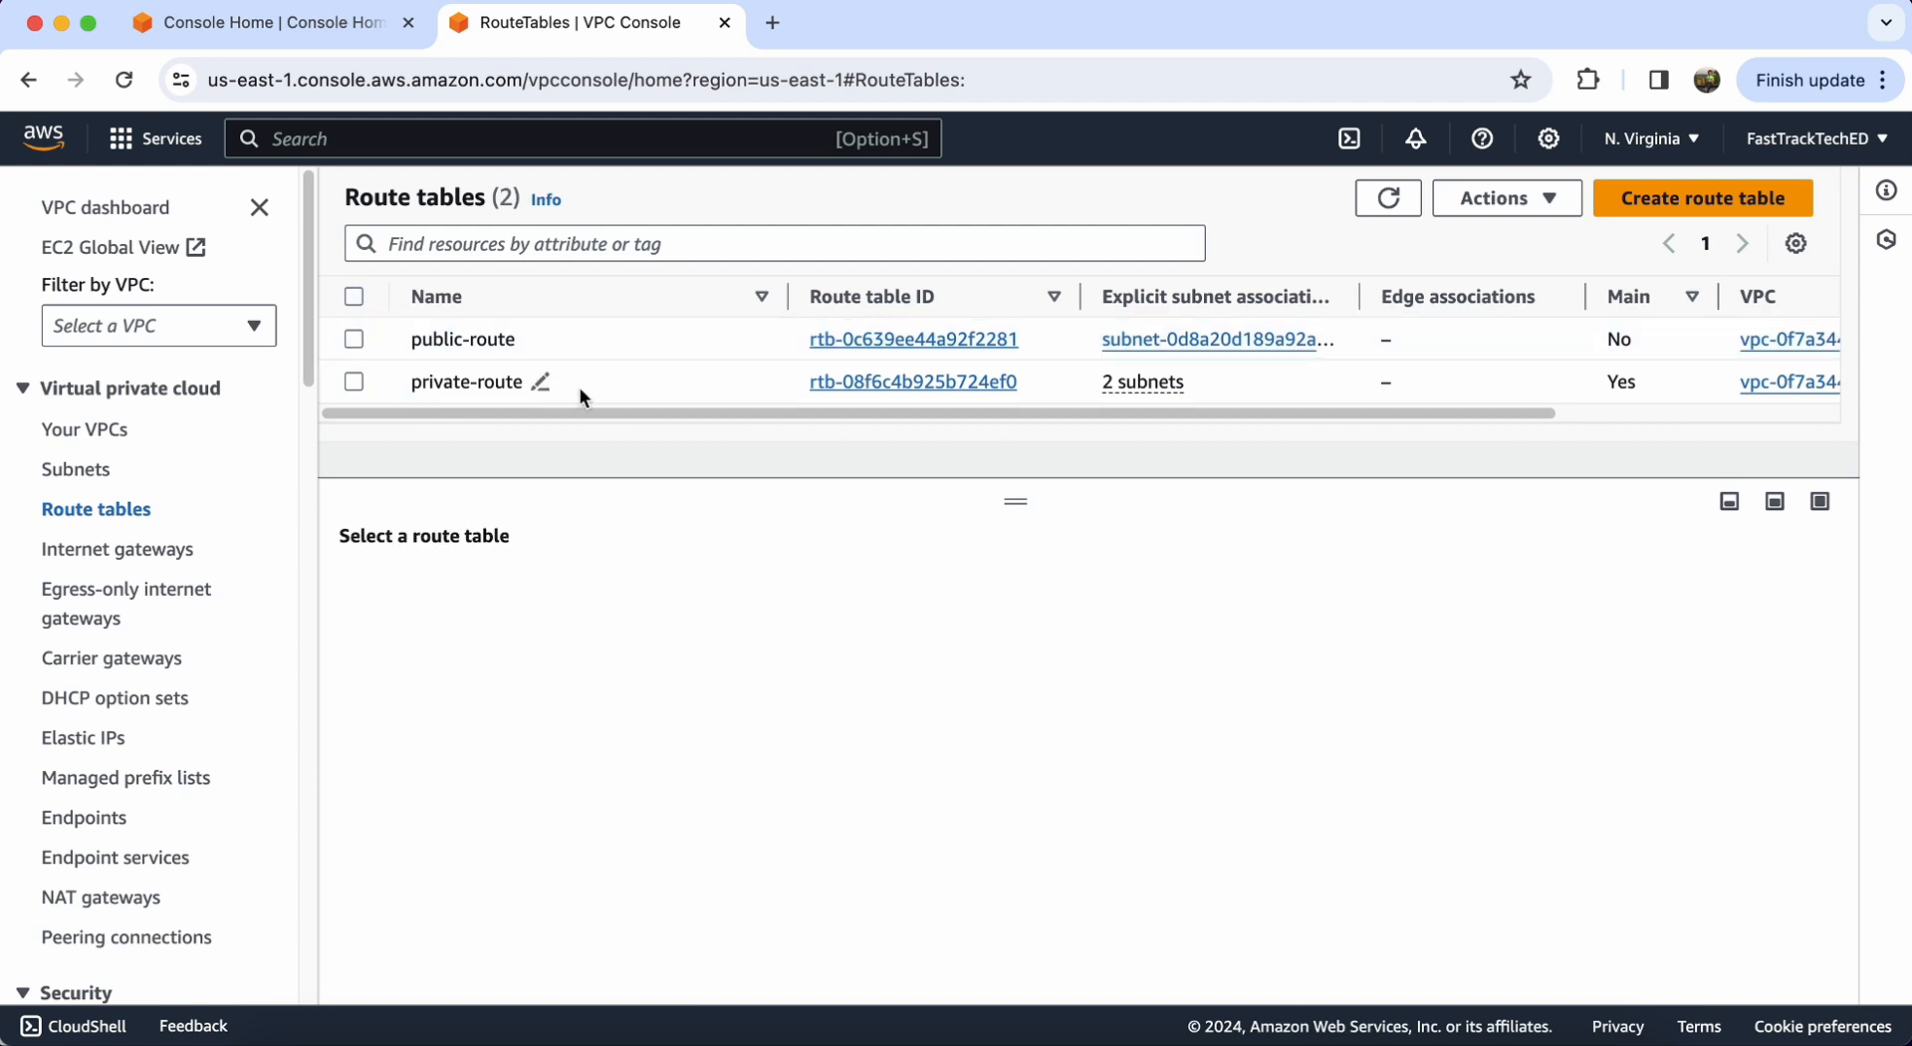
left_click(582, 386)
left_click(537, 603)
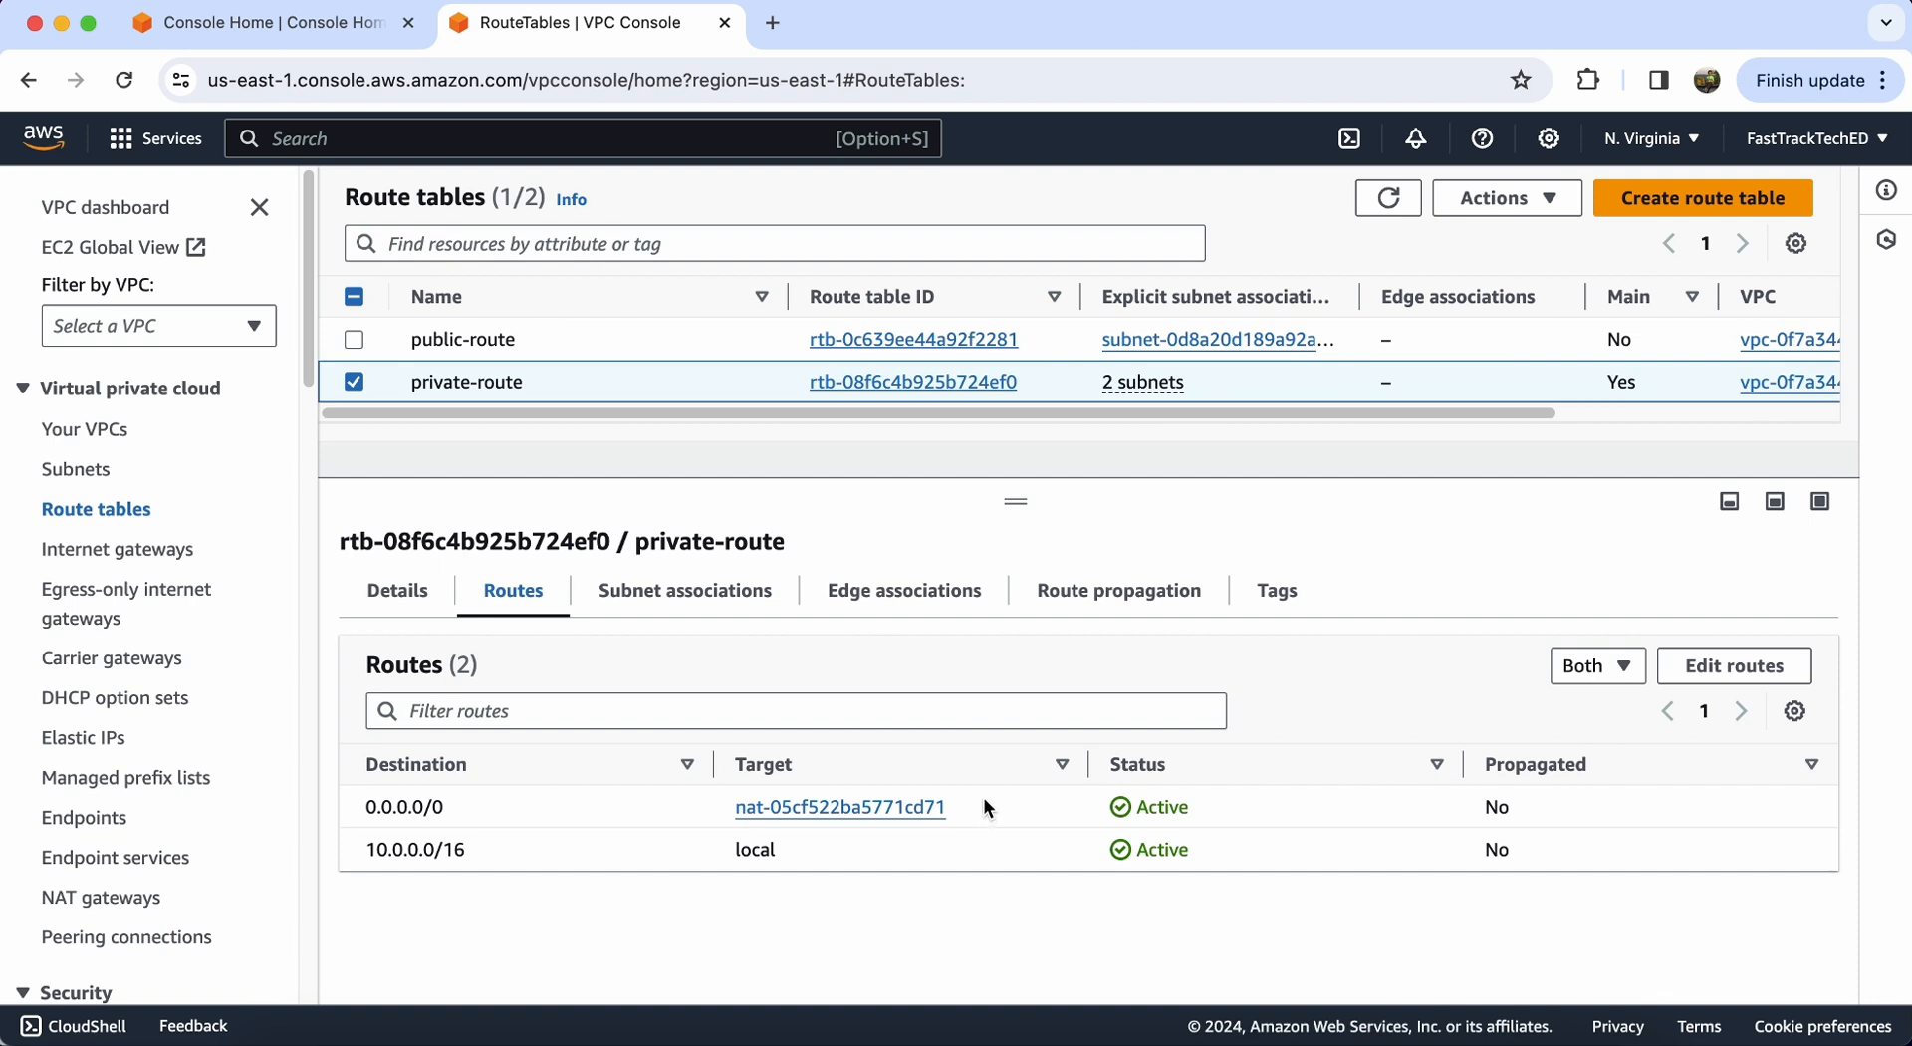
Step: Return to the console home, search for EKS, open Elastic Kubernetes Service and start creating a new cluster
left_click(291, 30)
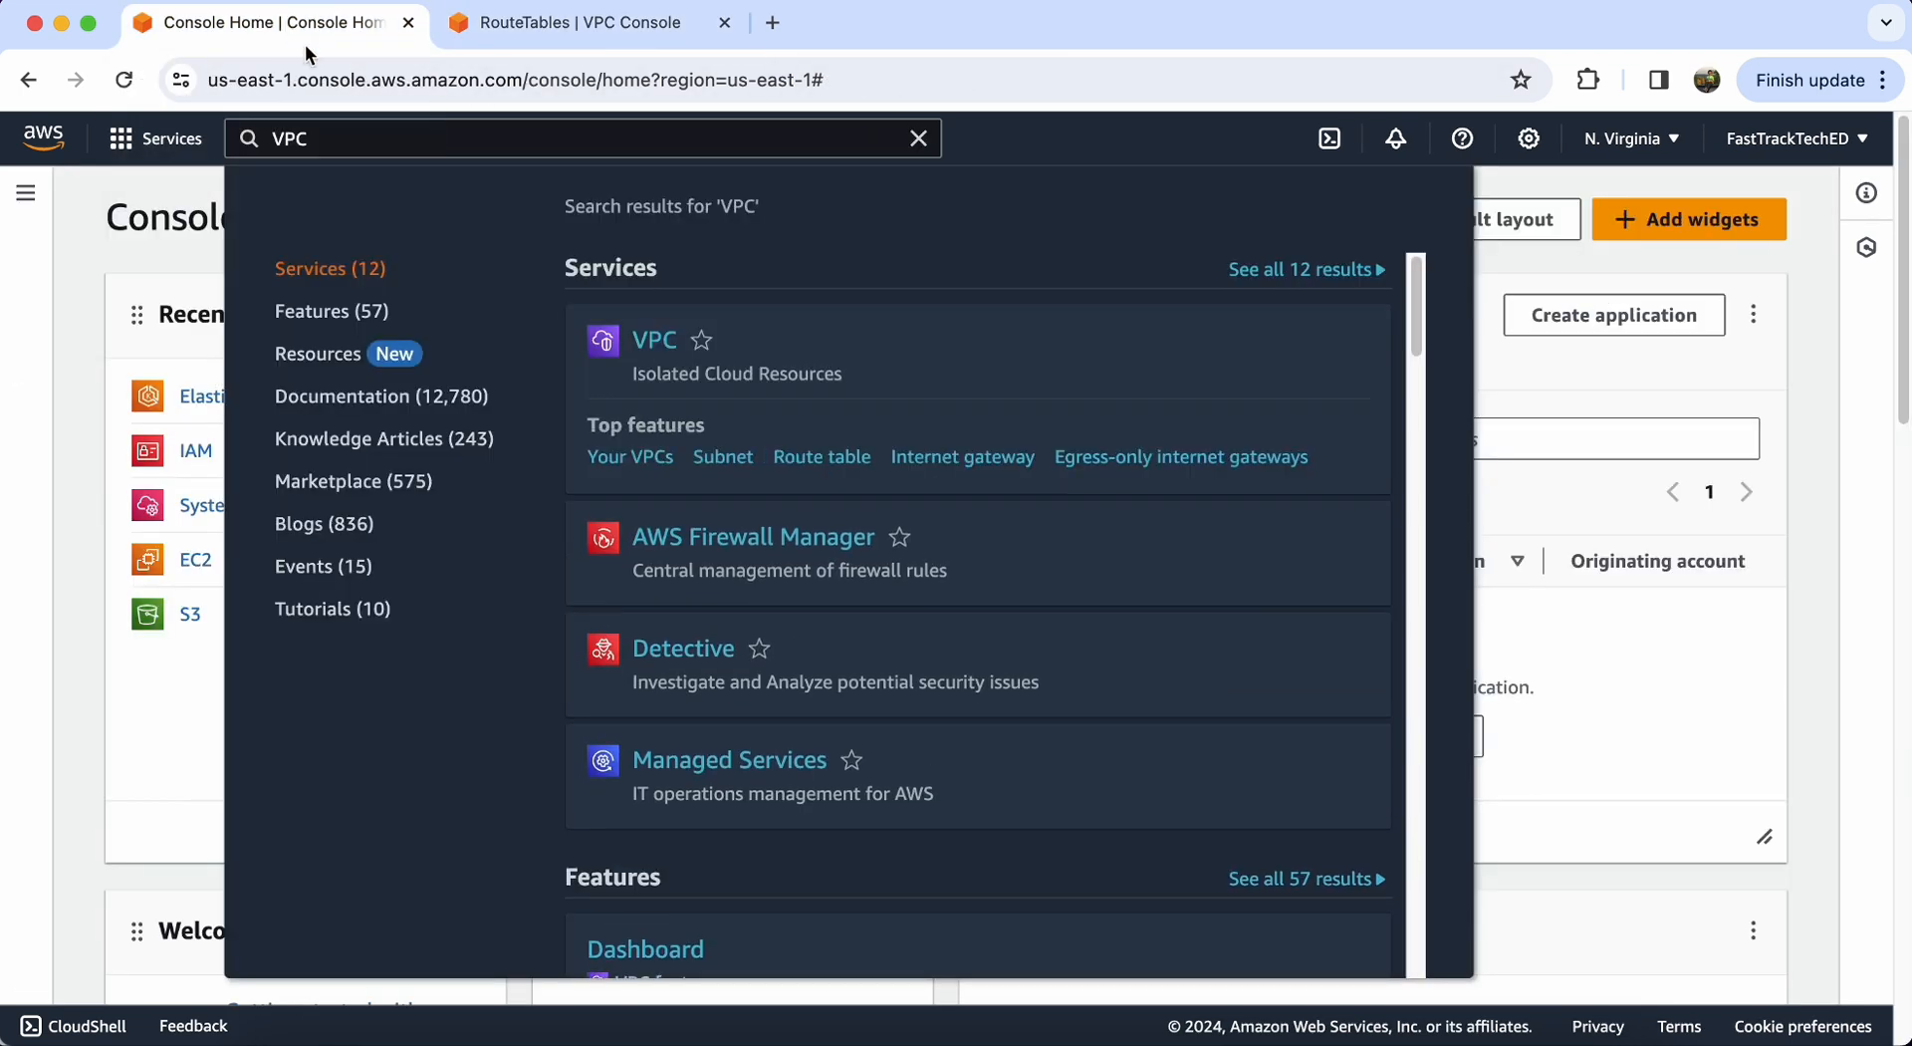
left_click(146, 194)
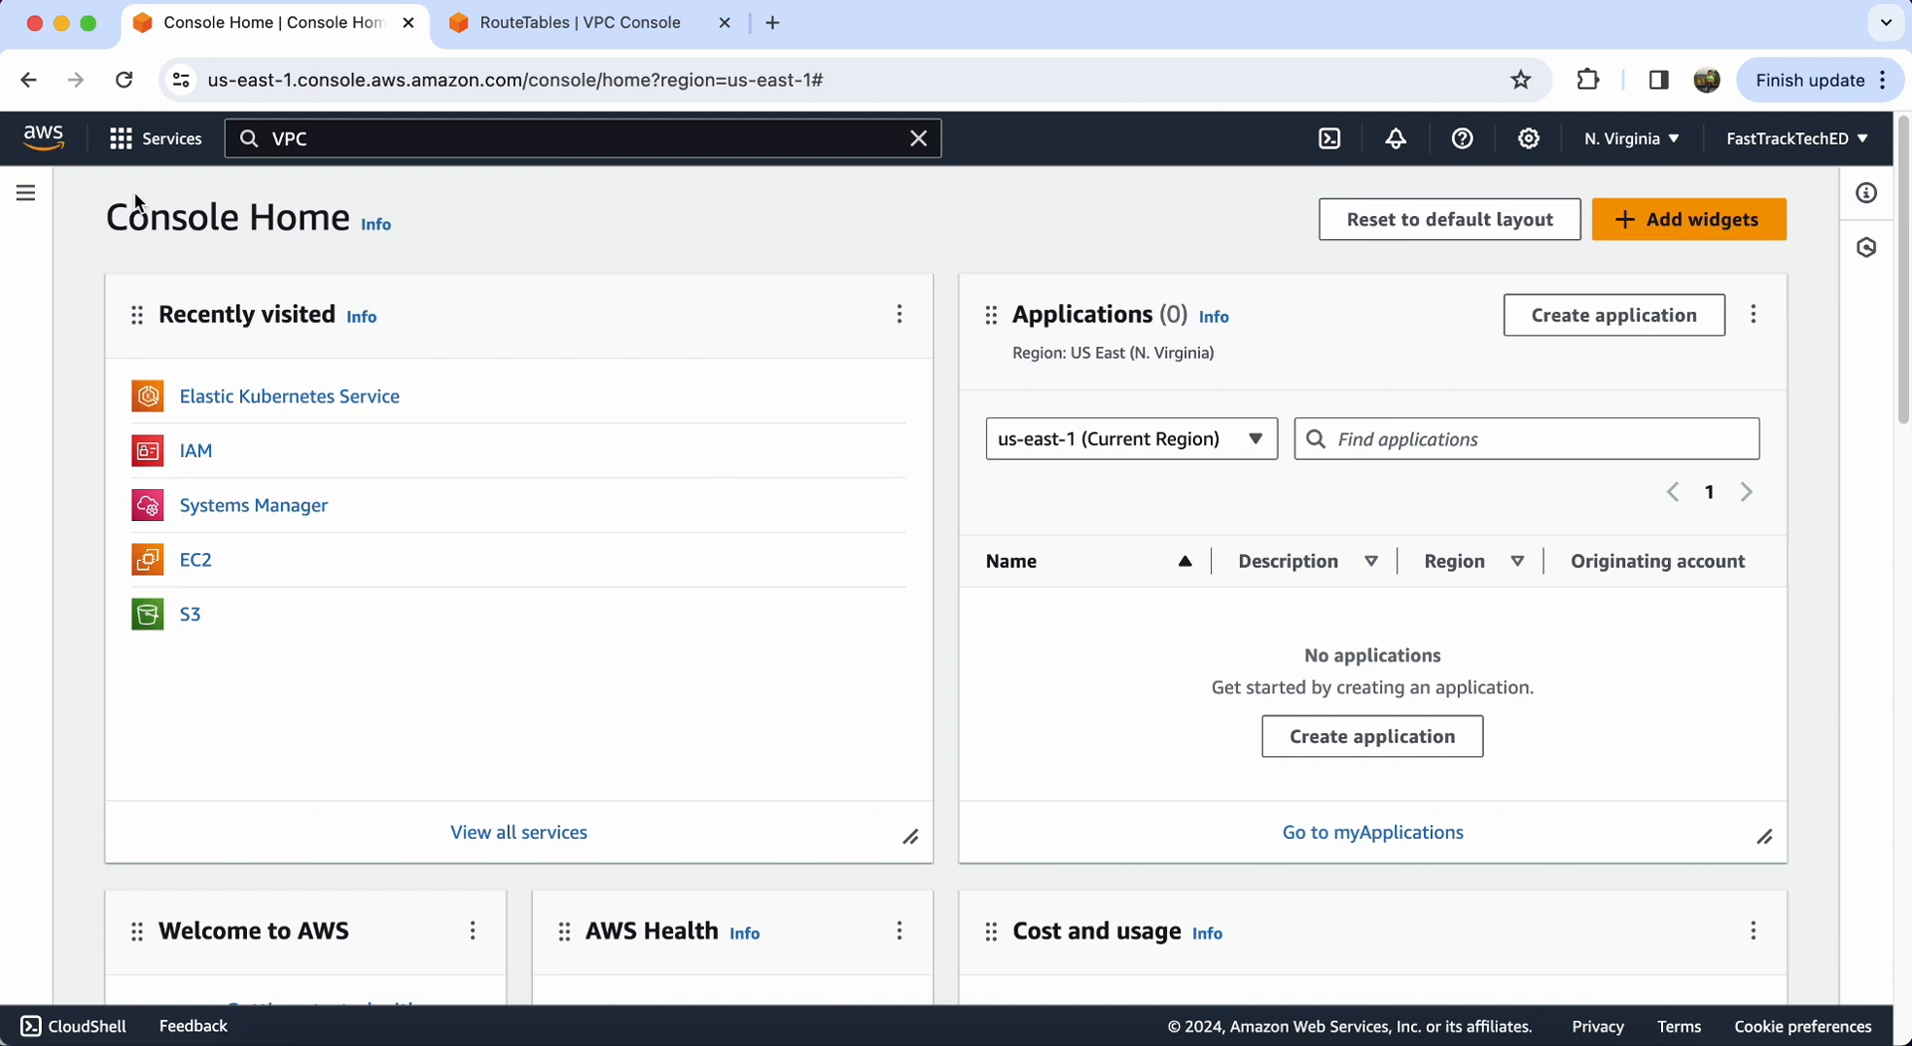
left_click(334, 134)
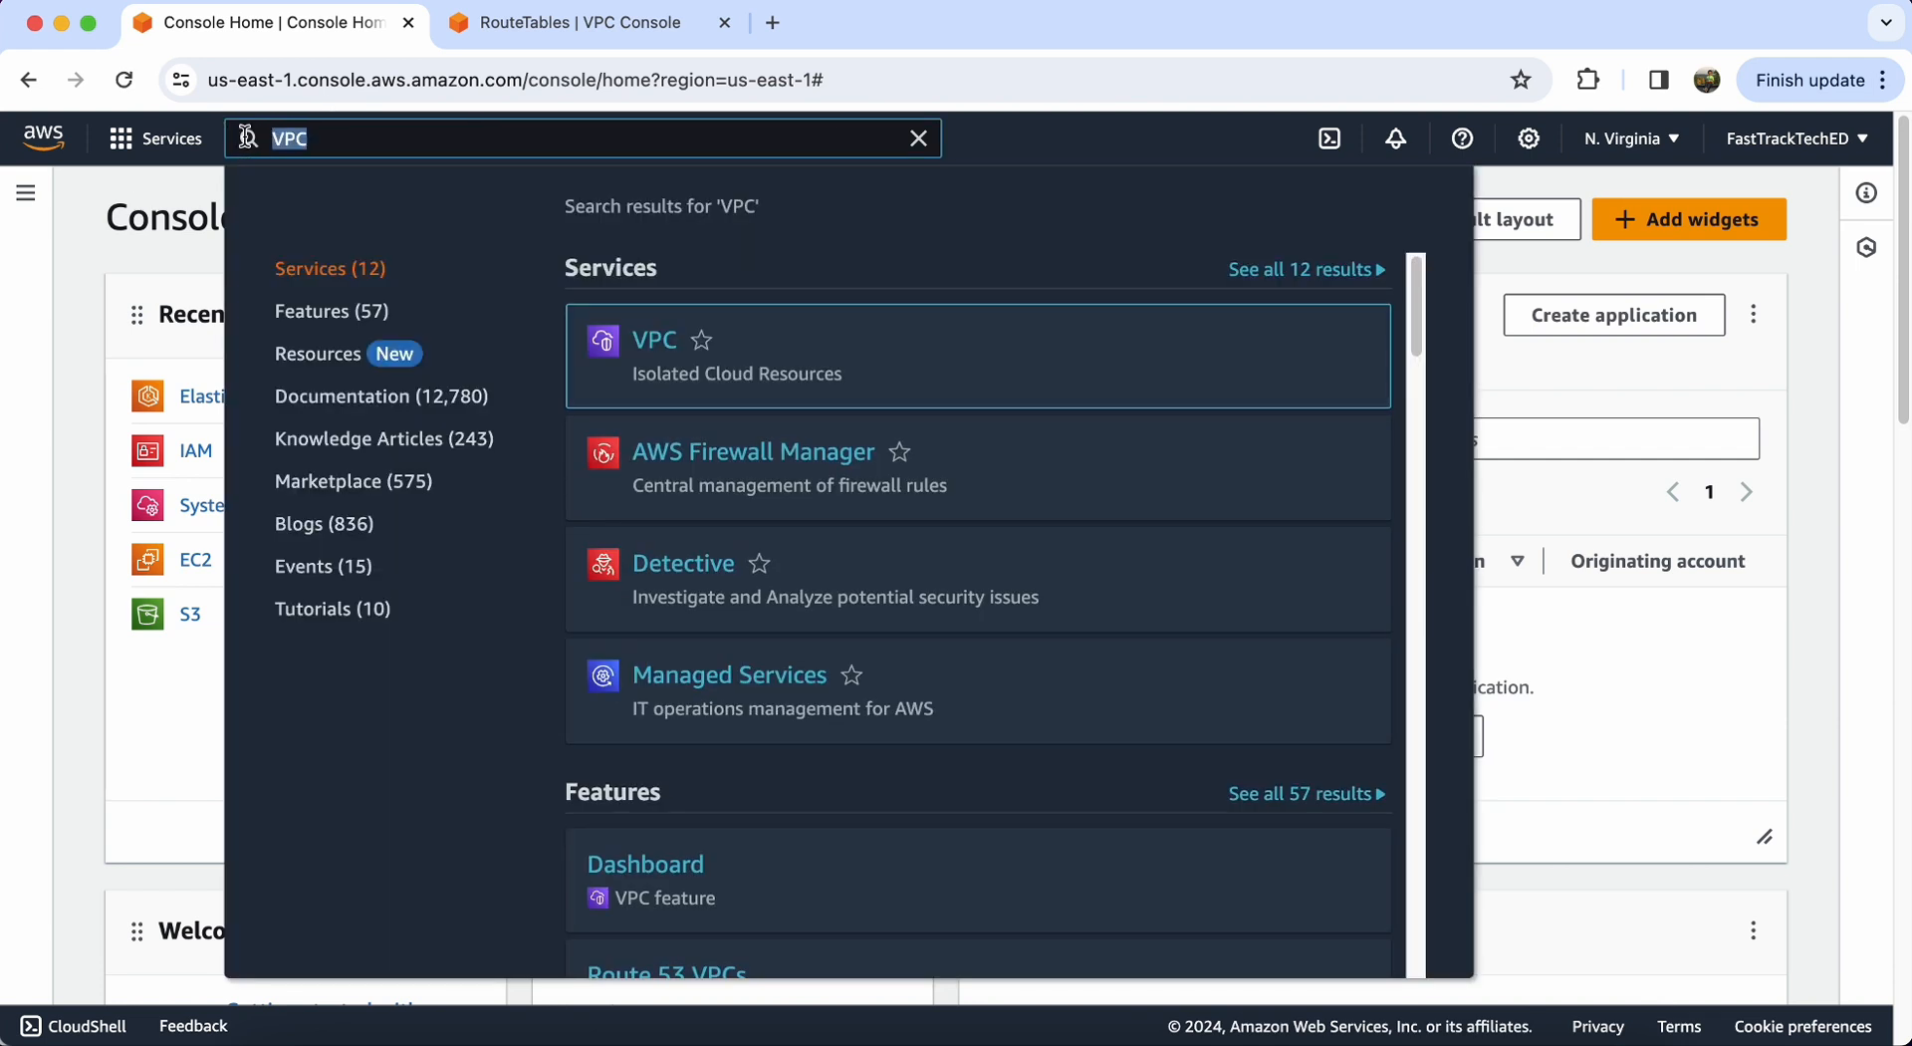
type("EKS")
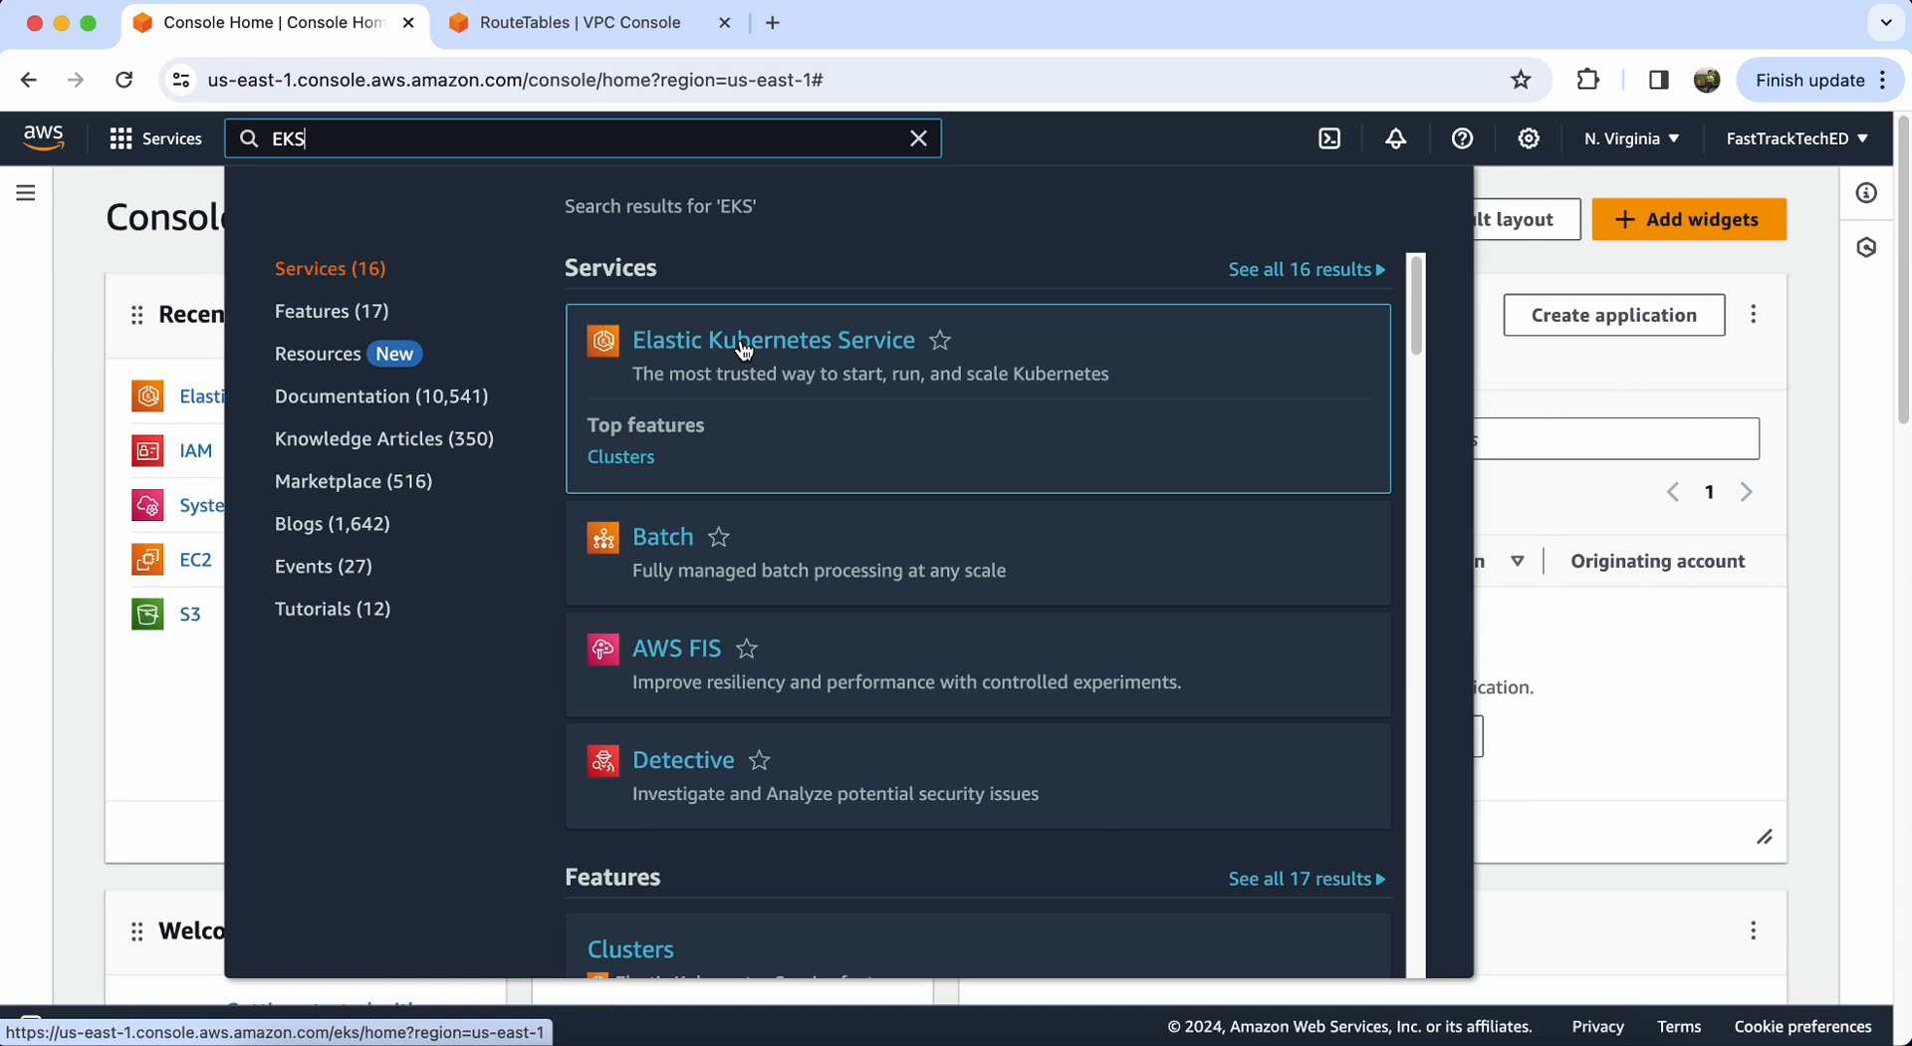
left_click(745, 349)
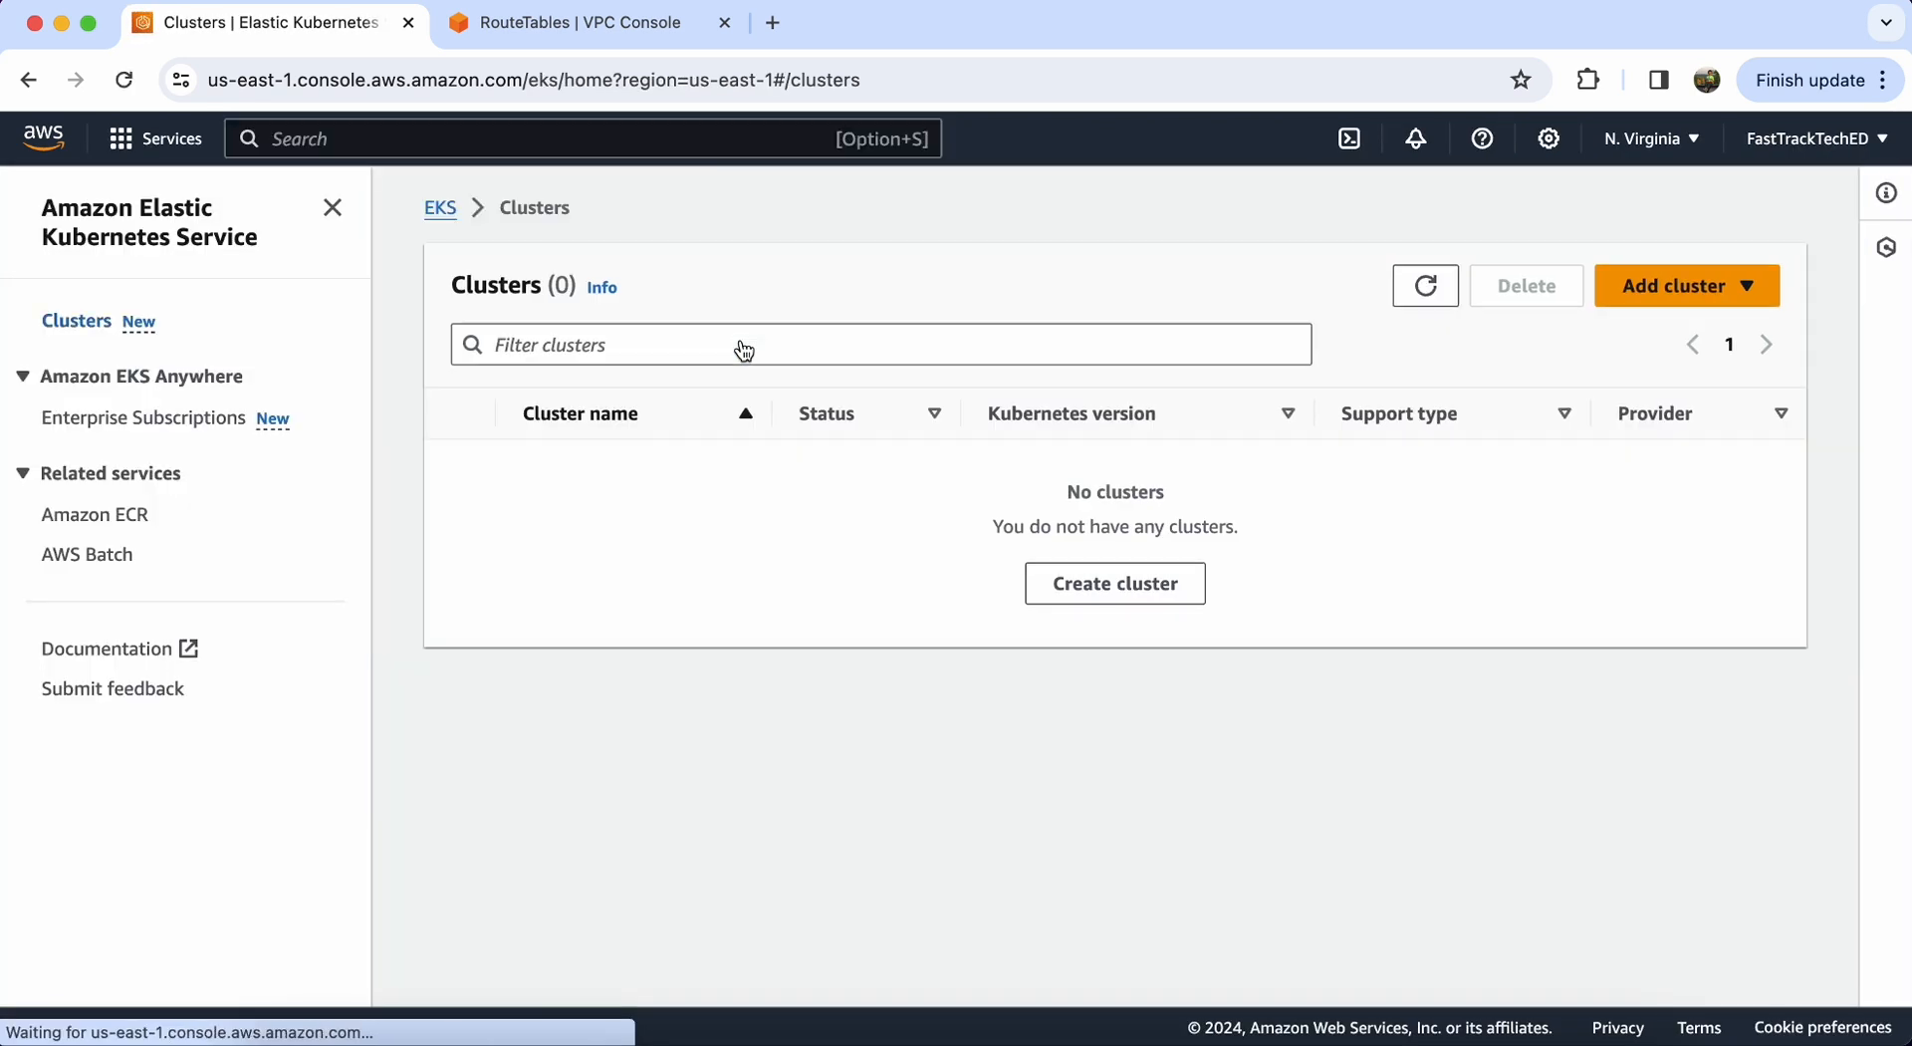
left_click(1705, 291)
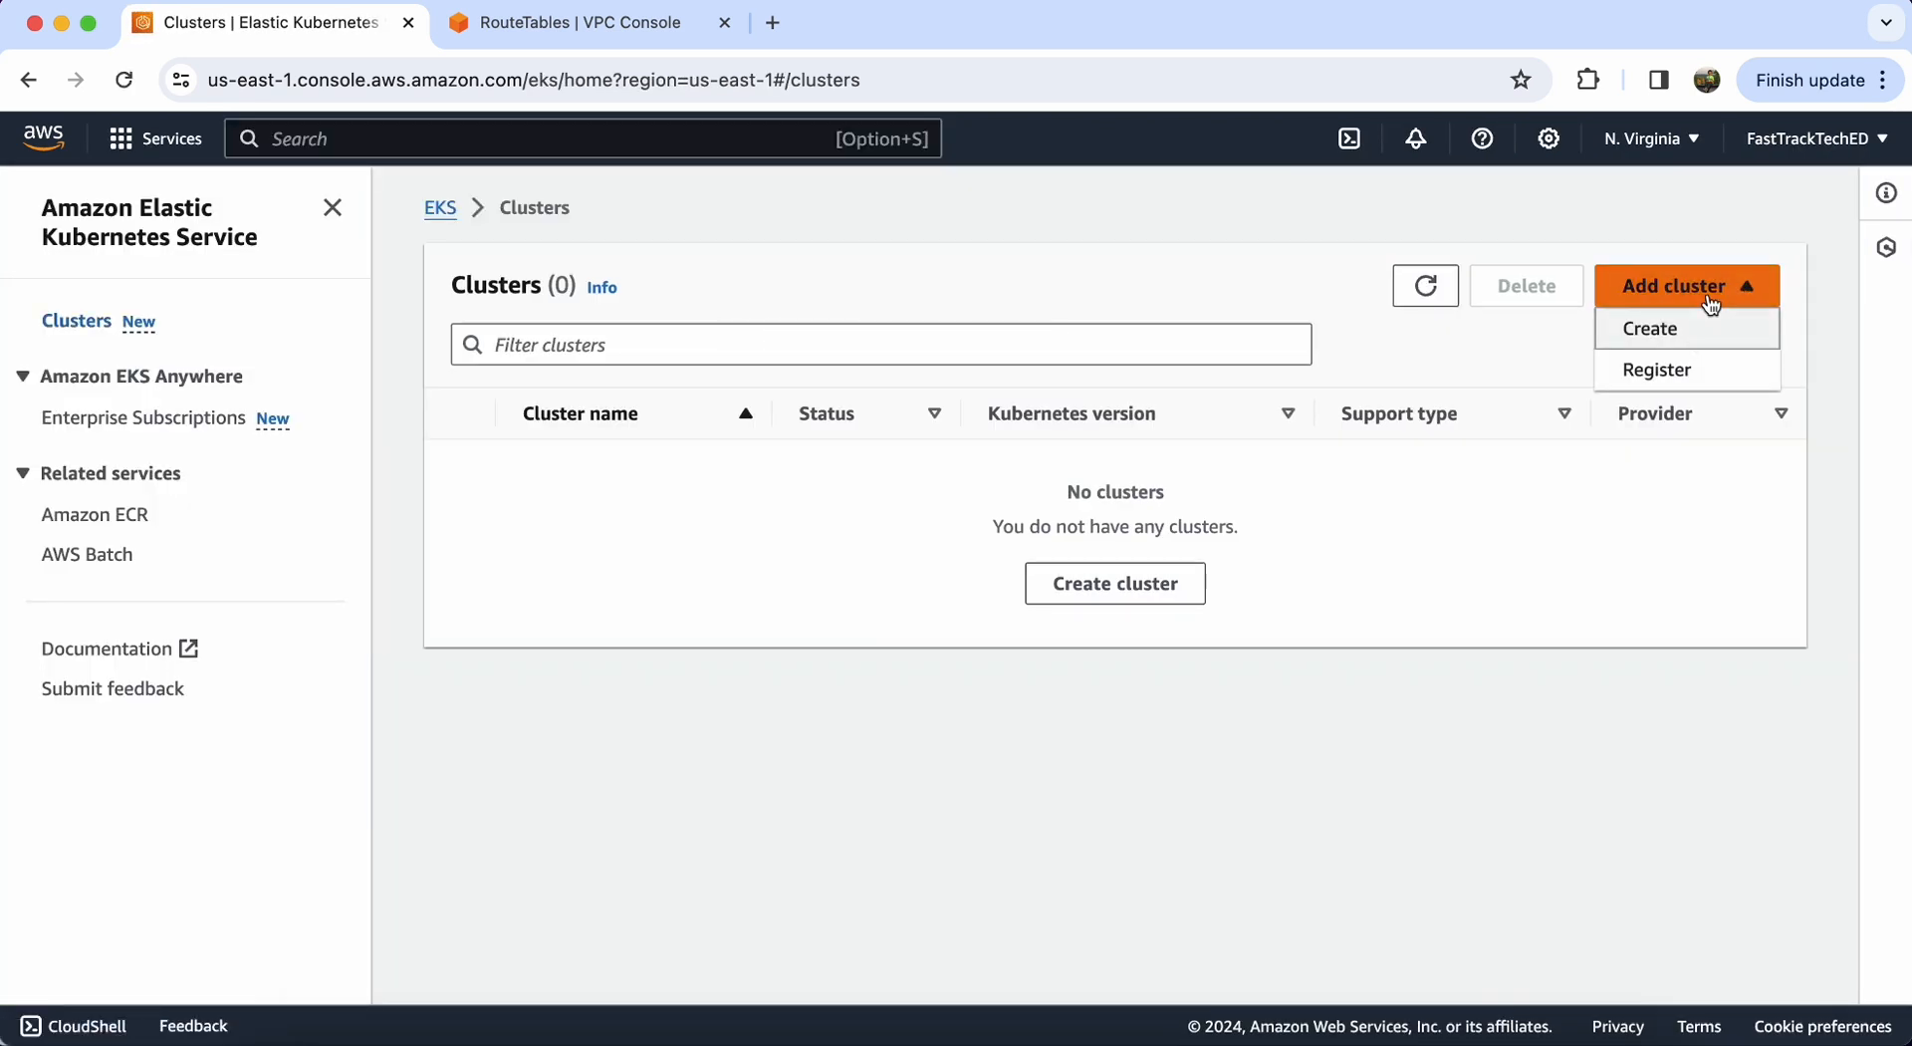
left_click(1693, 339)
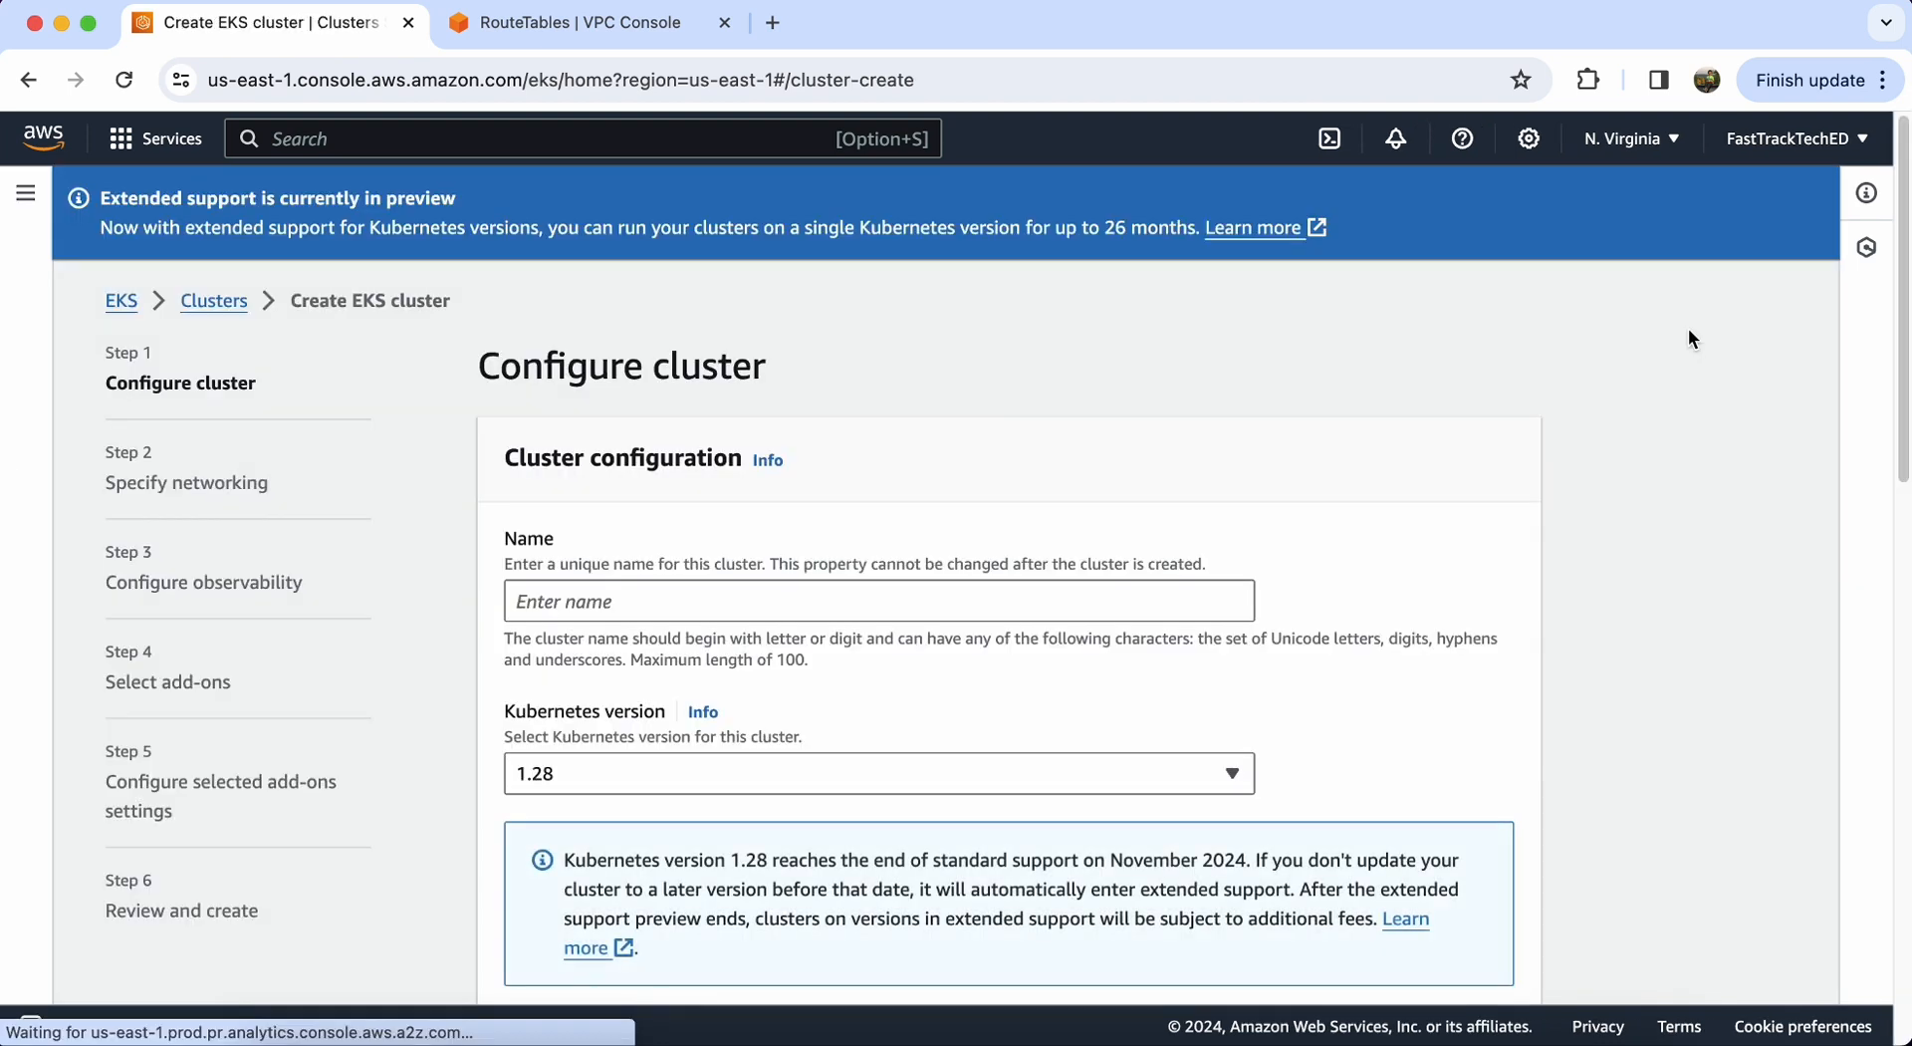
Step: Name the cluster demo-cluster and keep EKSClusterRole as its cluster service role
left_click(854, 584)
type("demo")
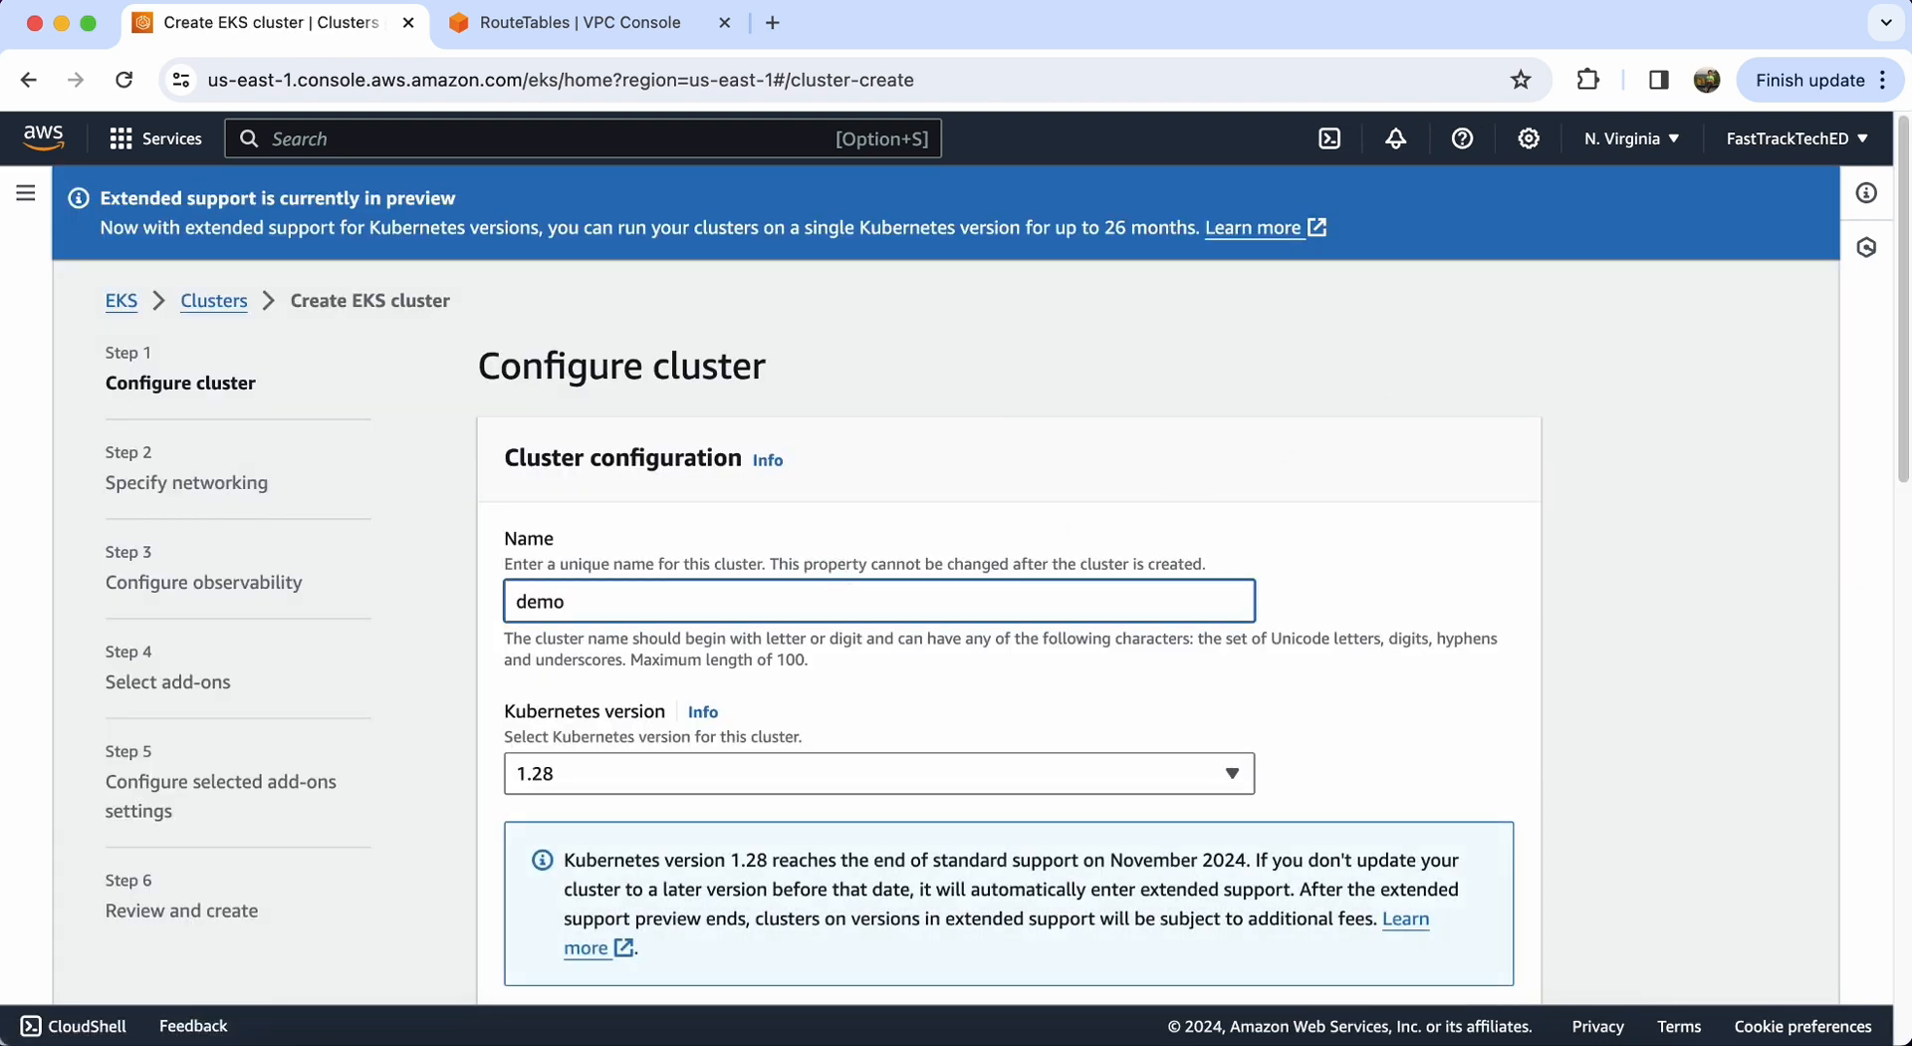
type("-cluster")
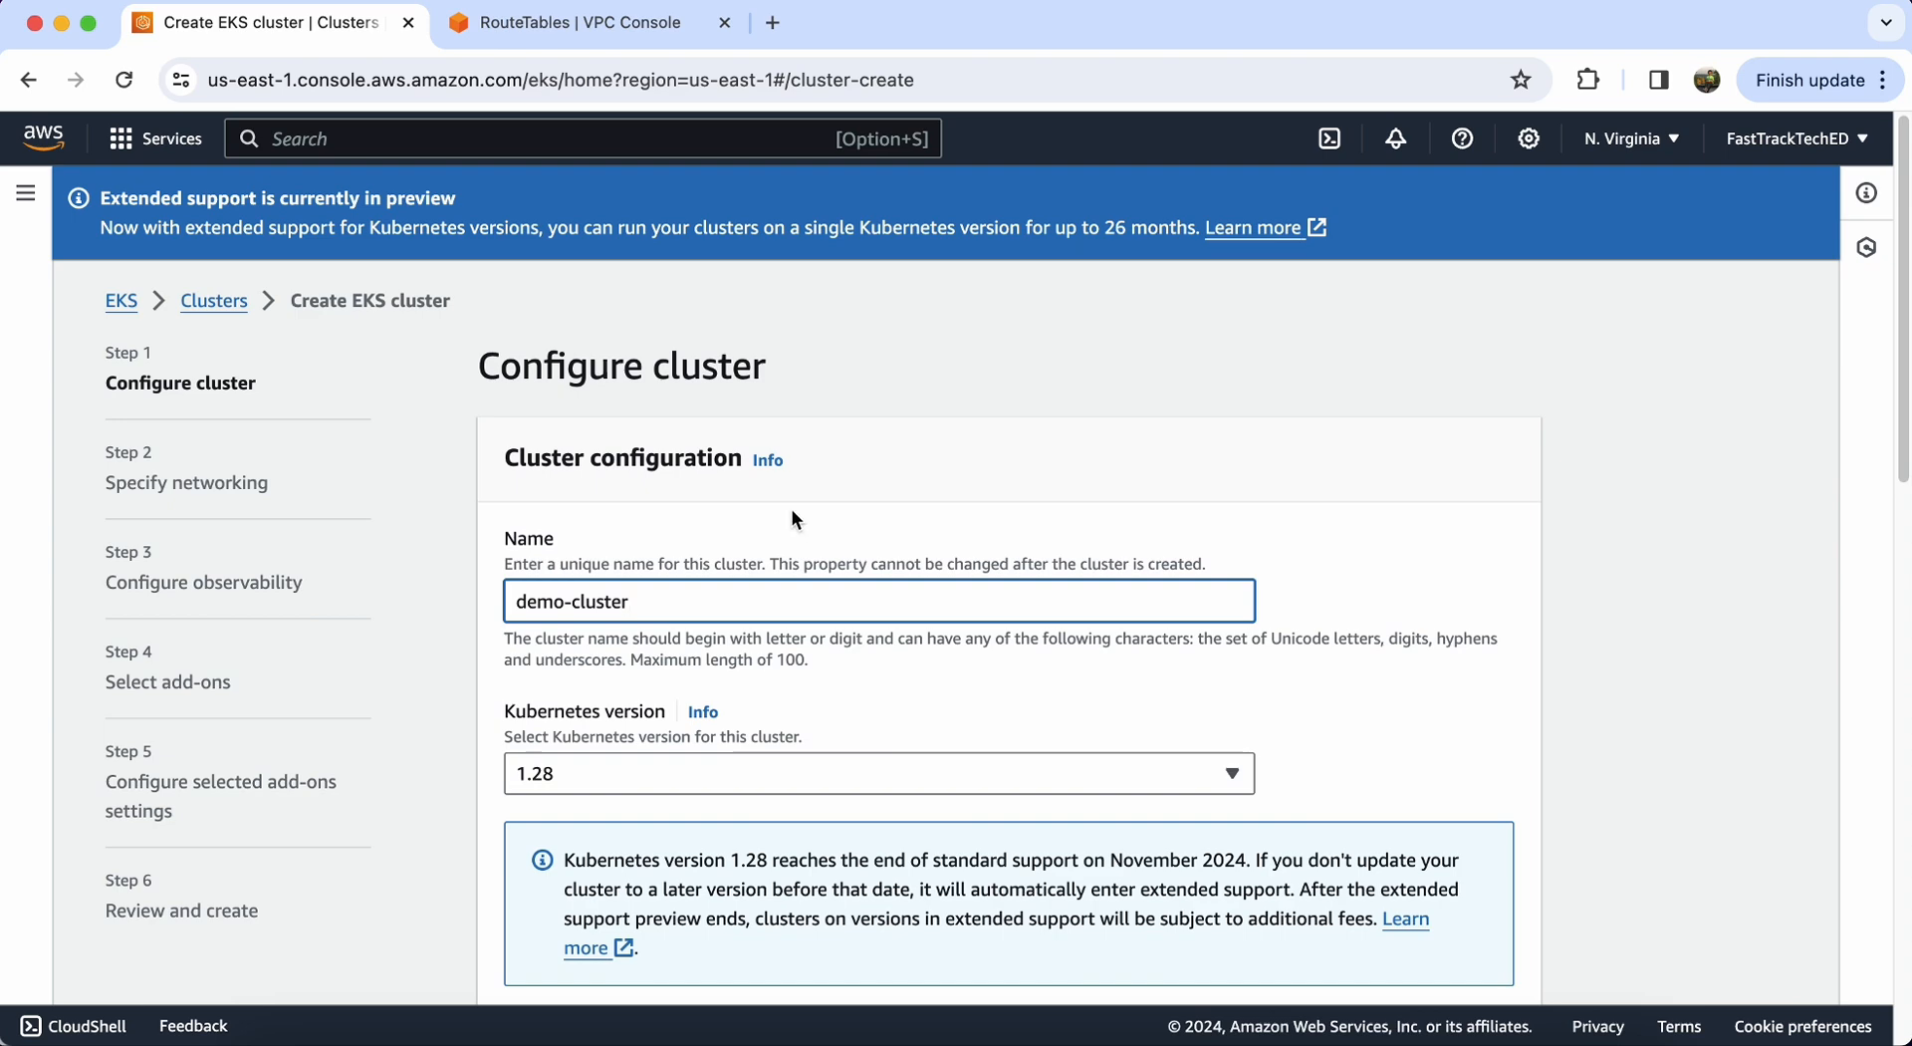
scroll(1197, 652, "down", 5)
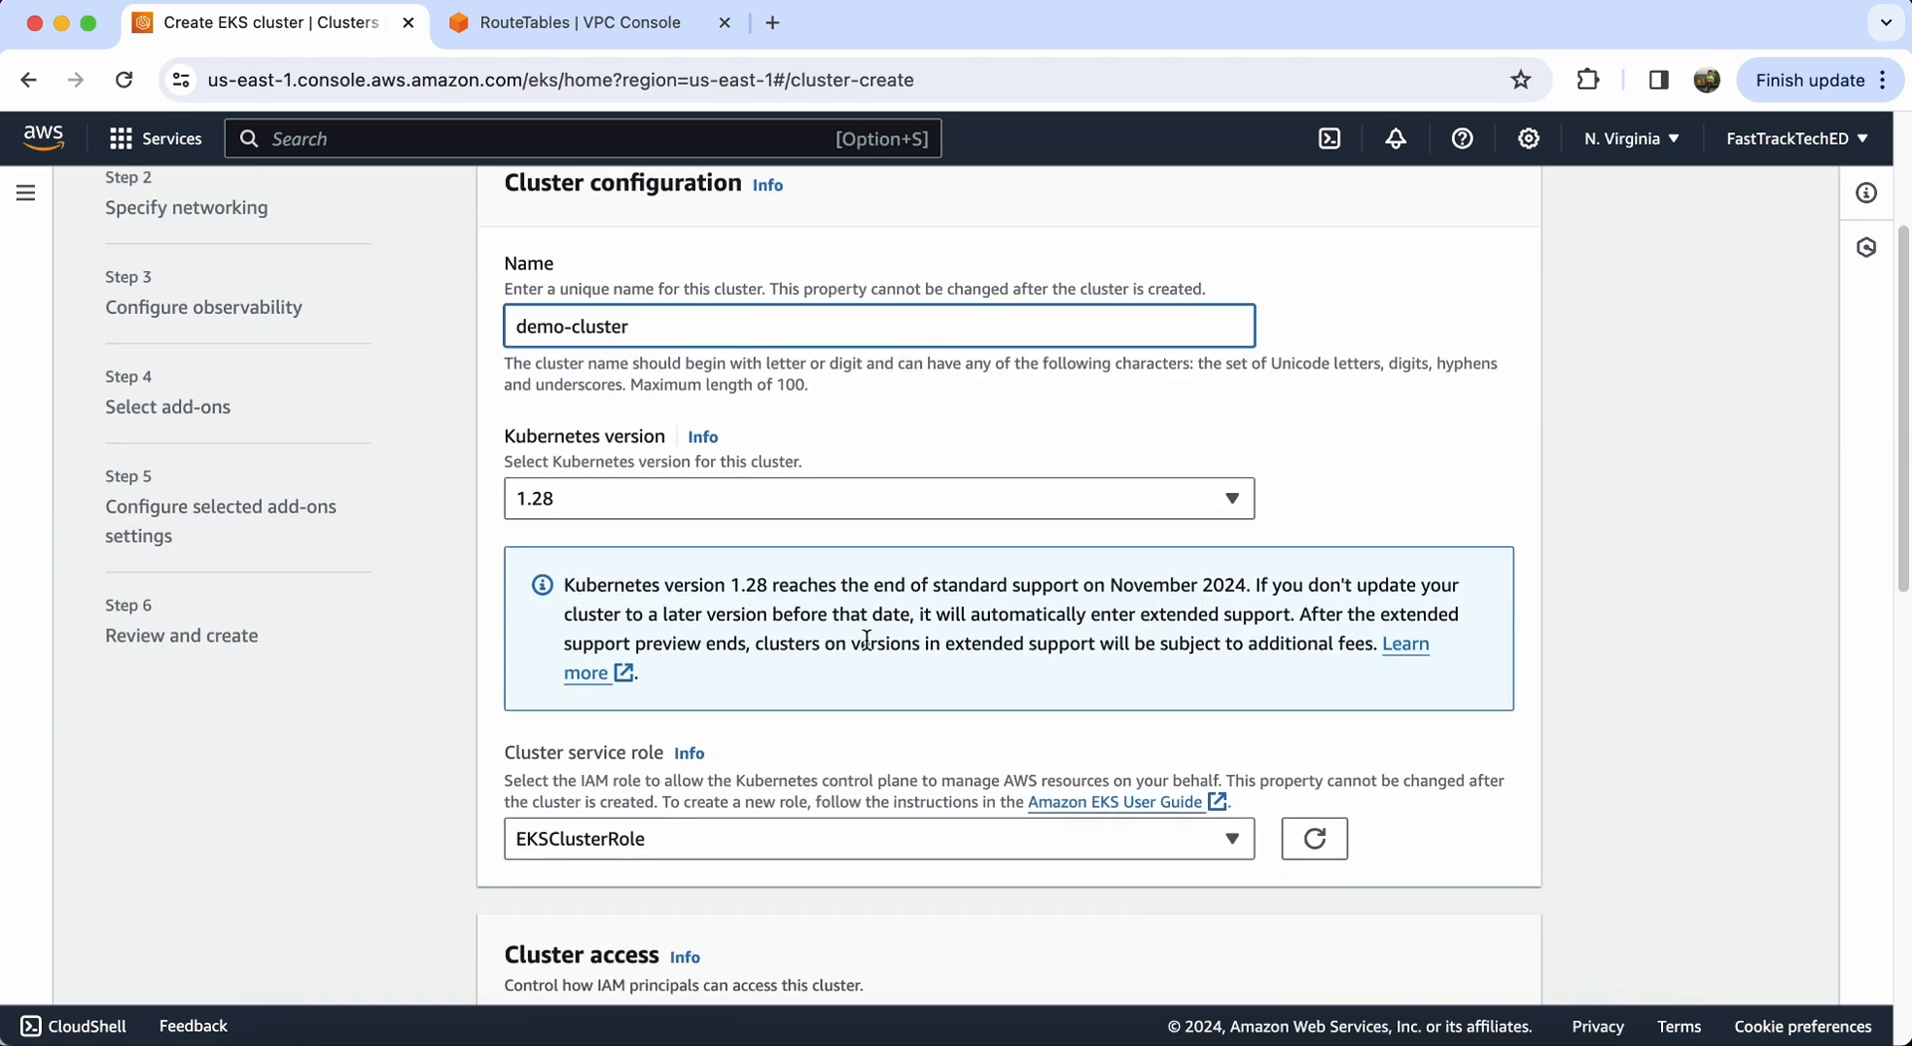
scroll(866, 640, "down", 2)
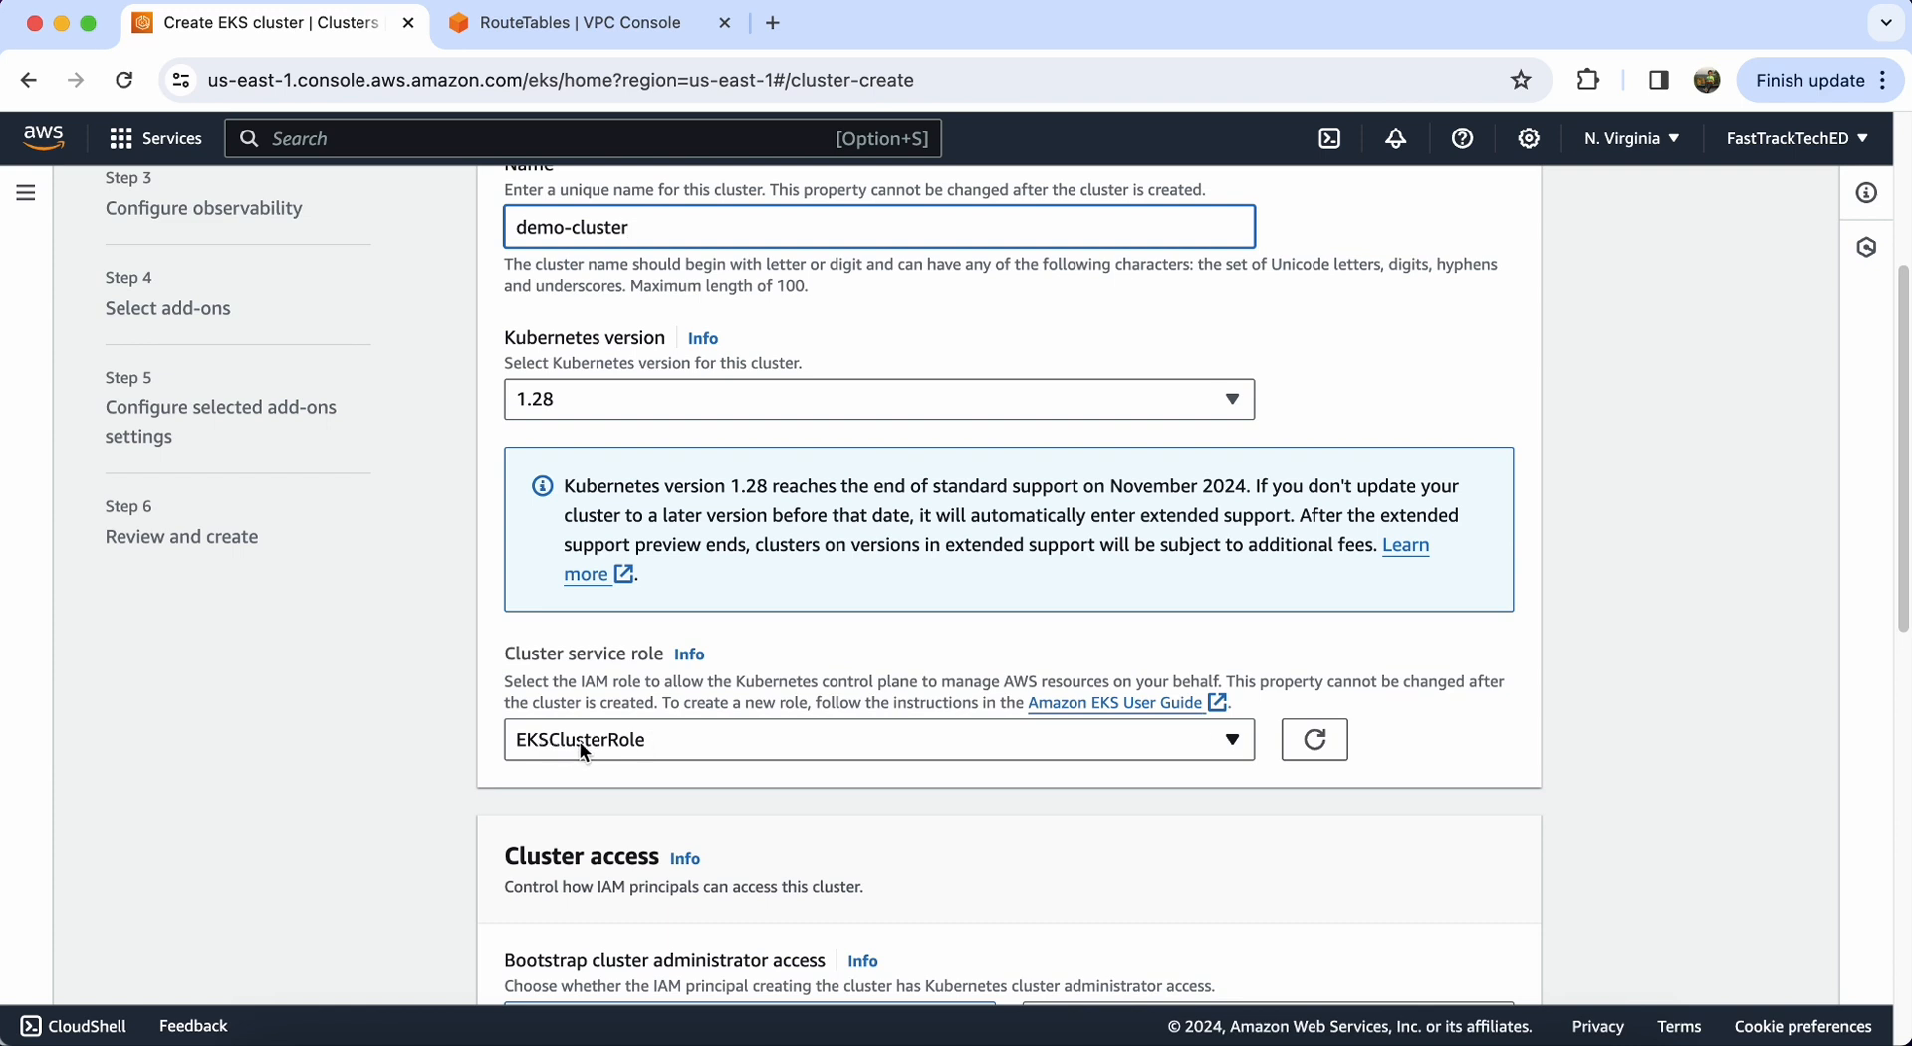
left_click(932, 743)
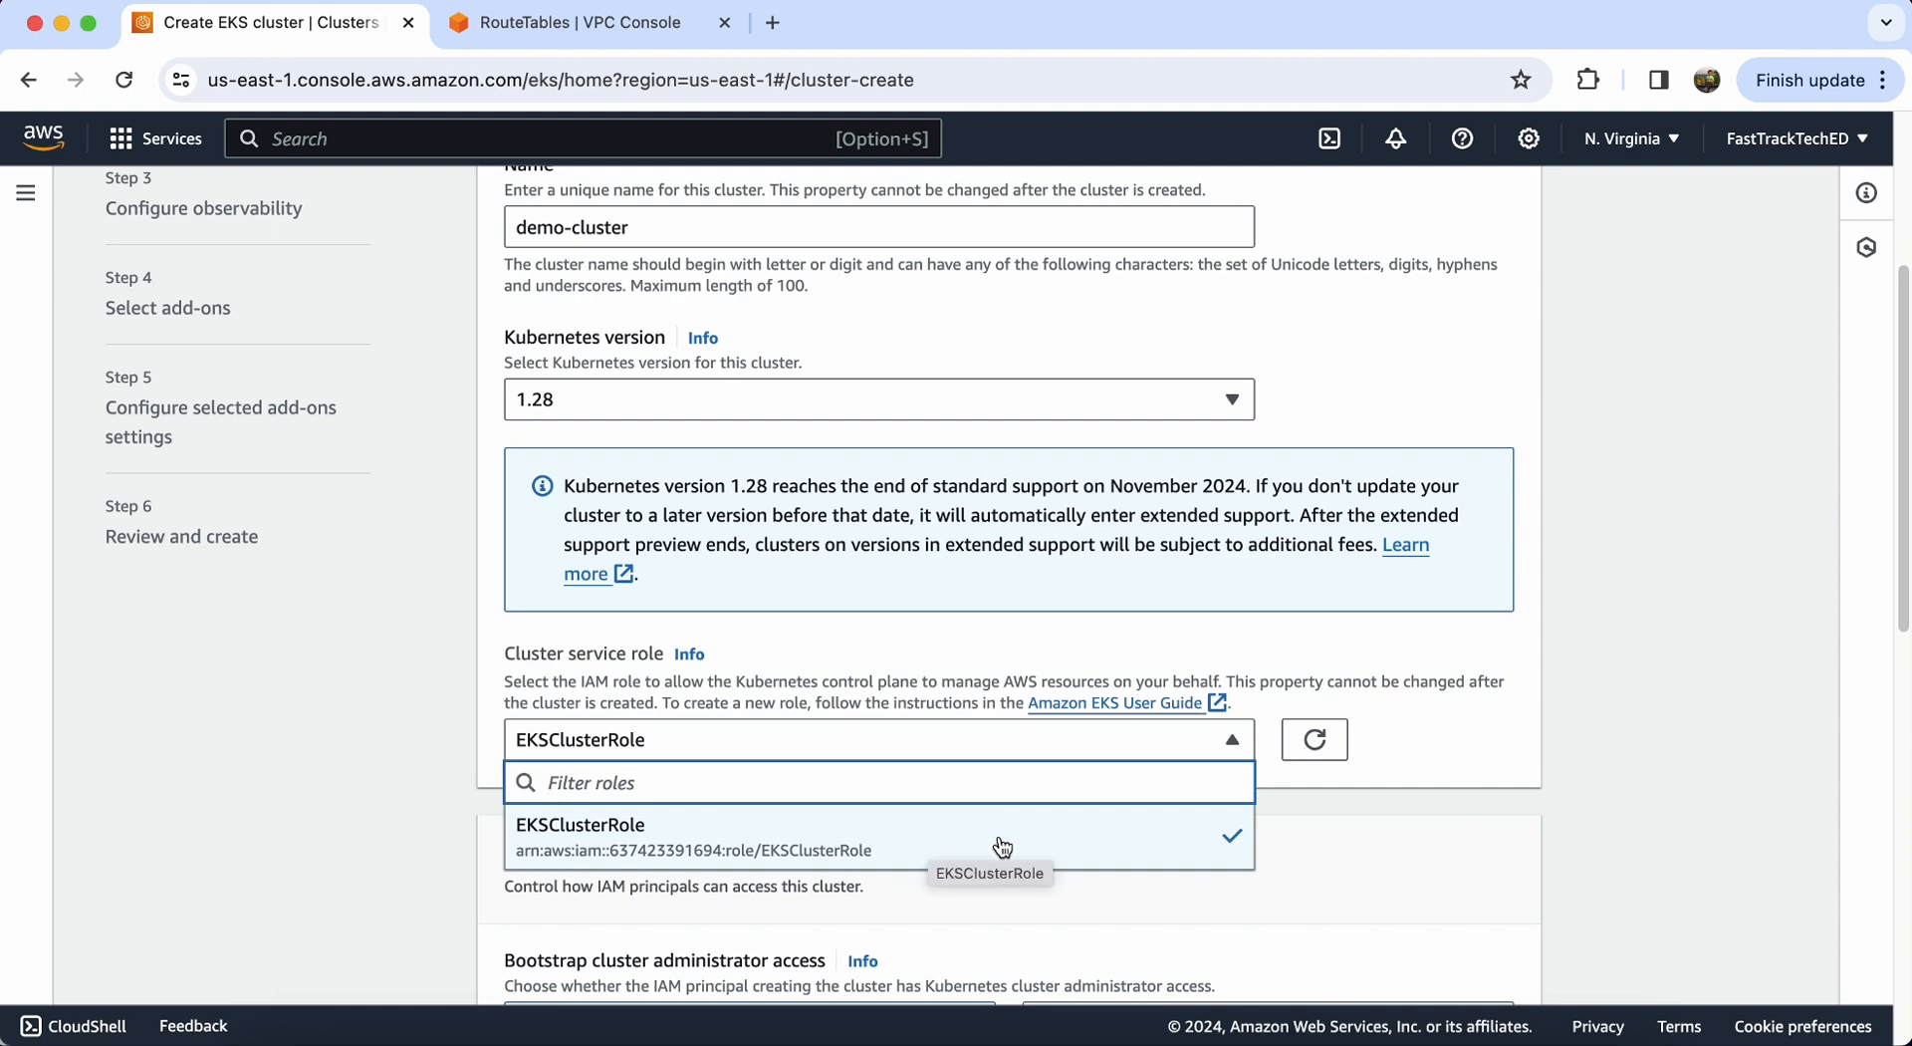
scroll(1371, 800, "down", 3)
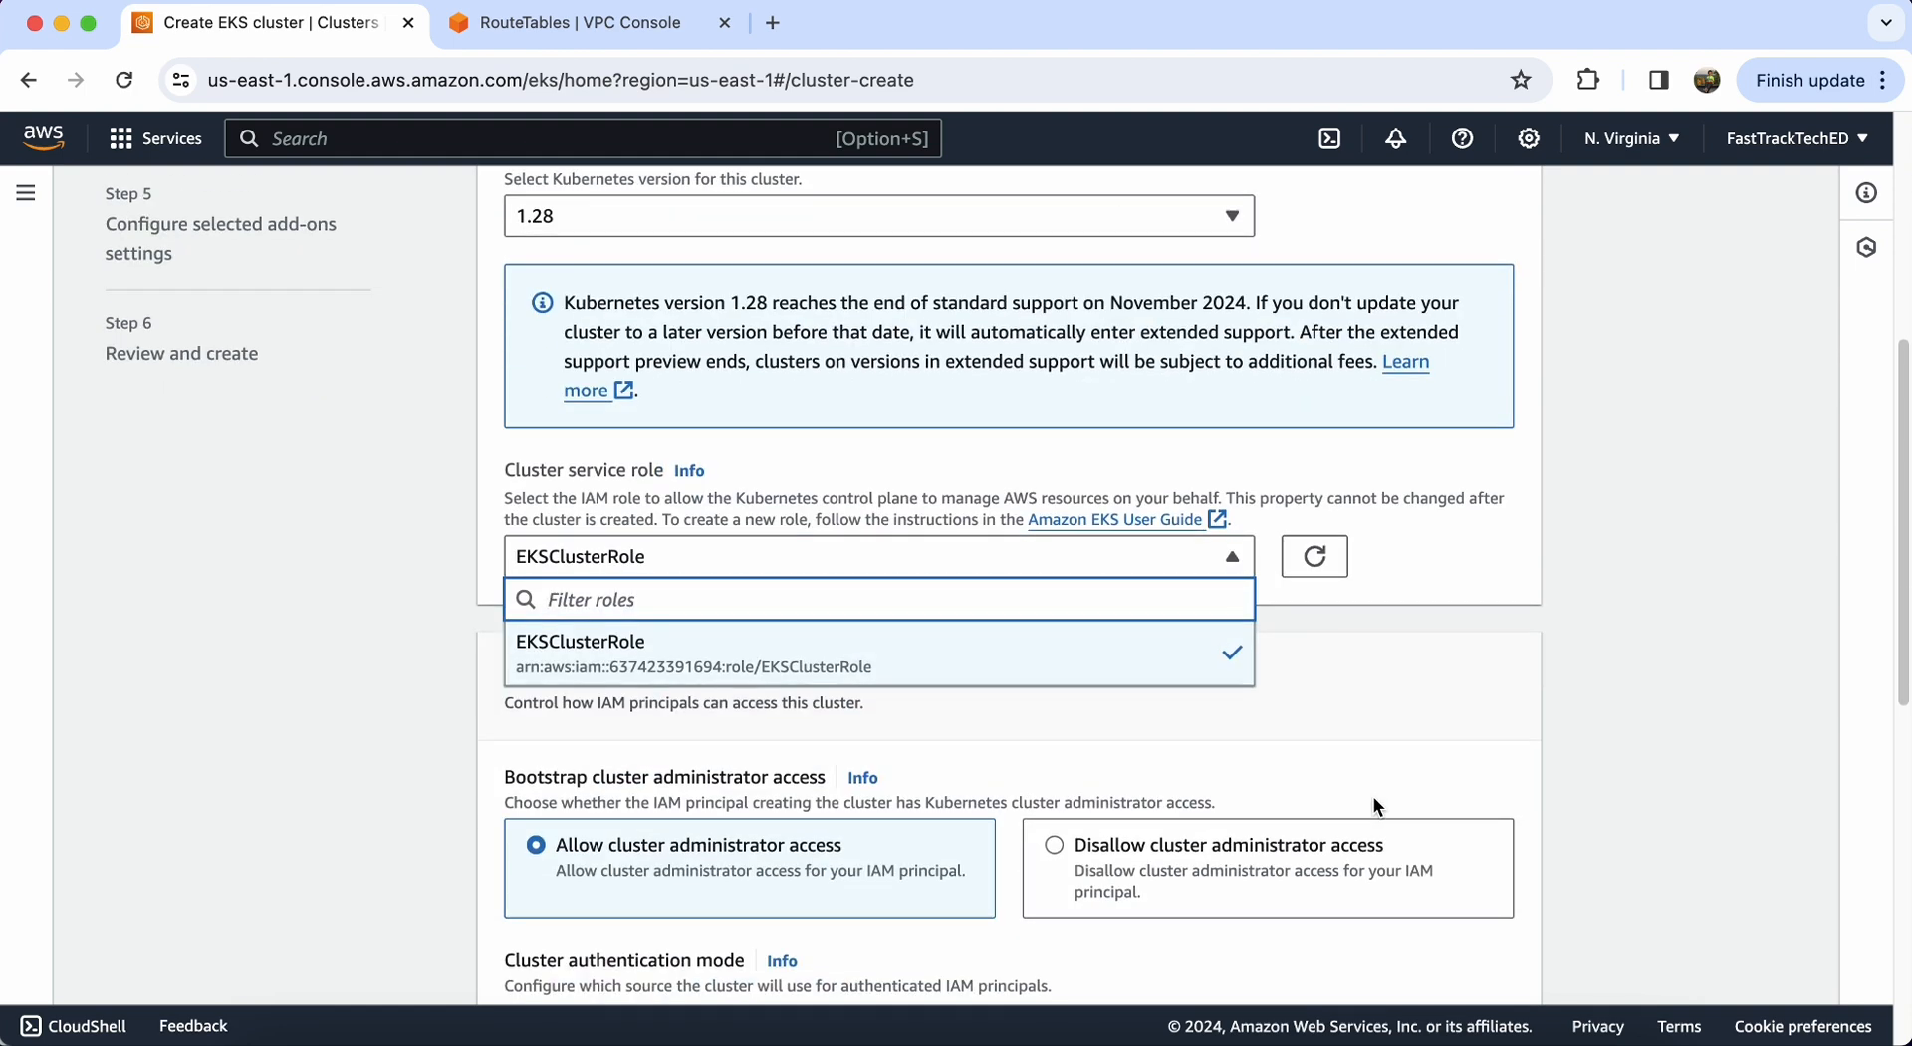
left_click(1444, 701)
Step: Keep cluster administrator access allowed with EKS API and ConfigMap authentication, and proceed to the networking settings
scroll(1447, 709, "down", 5)
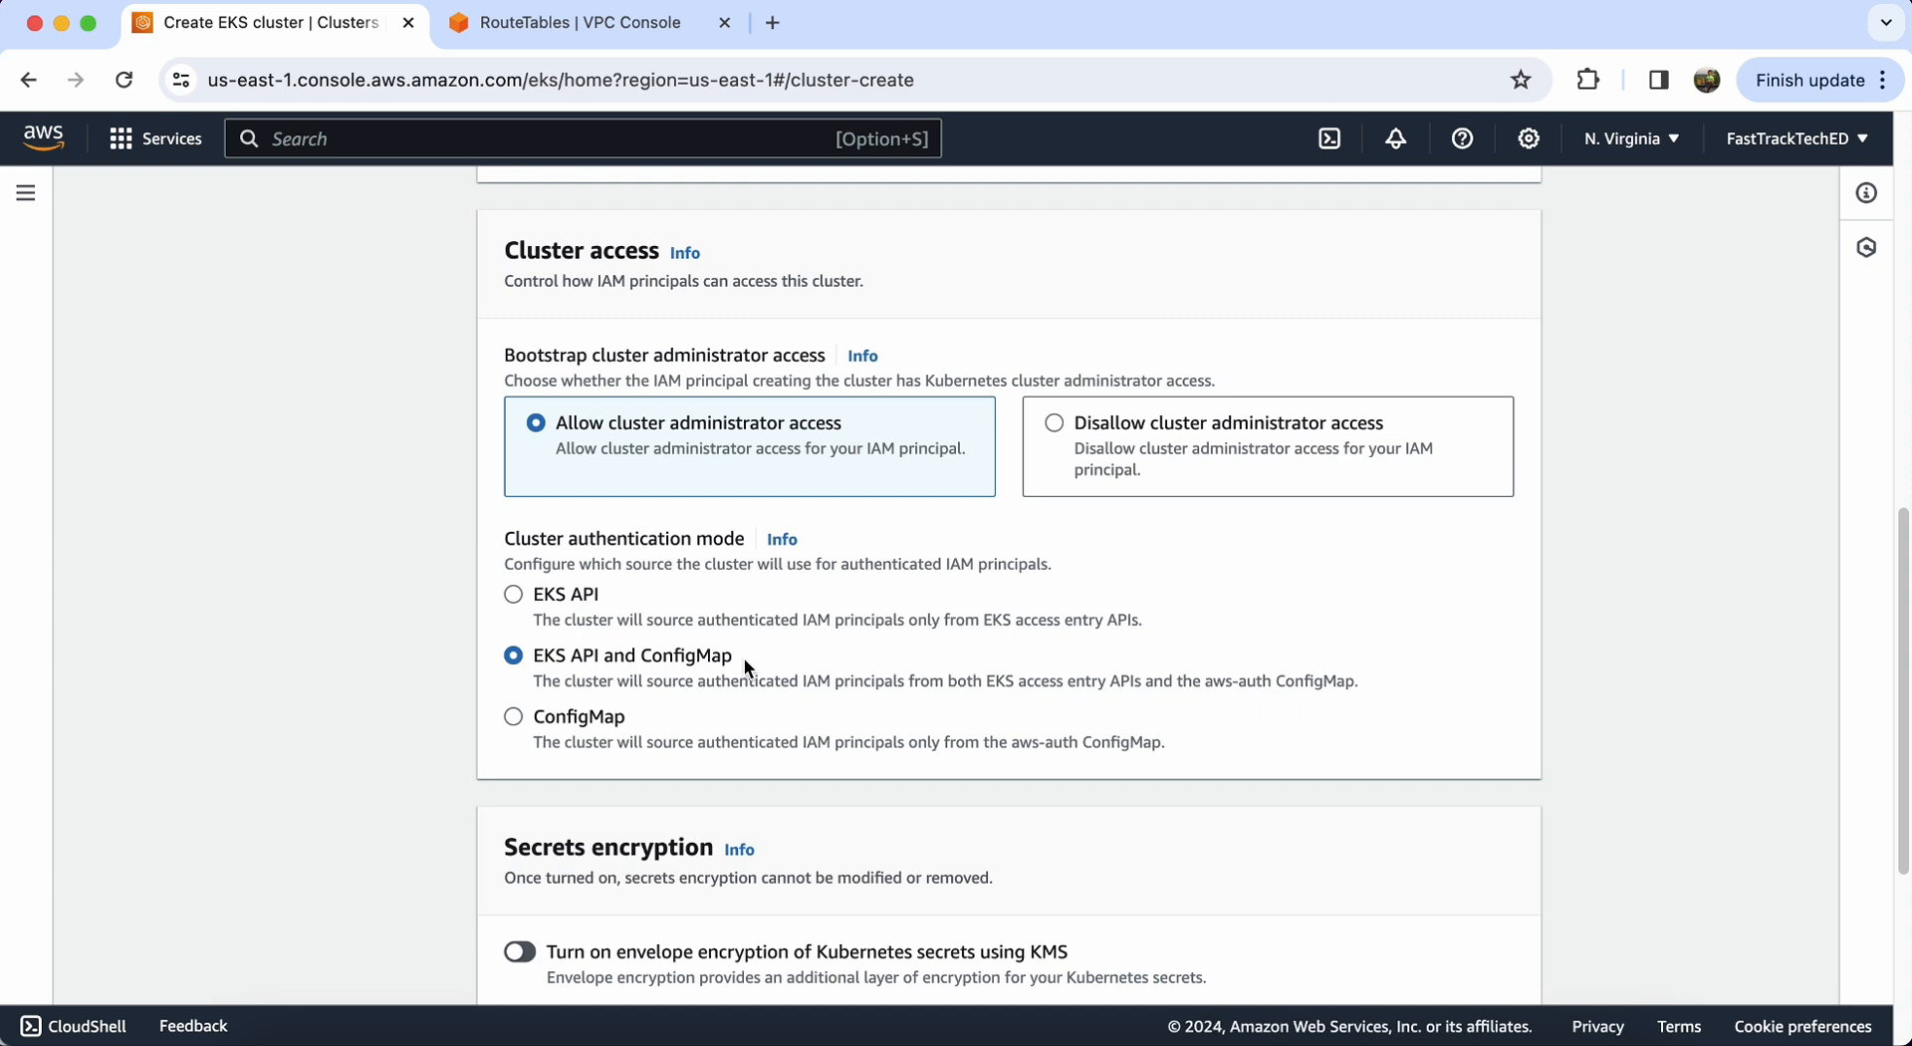
scroll(744, 657, "down", 5)
left_click(1474, 958)
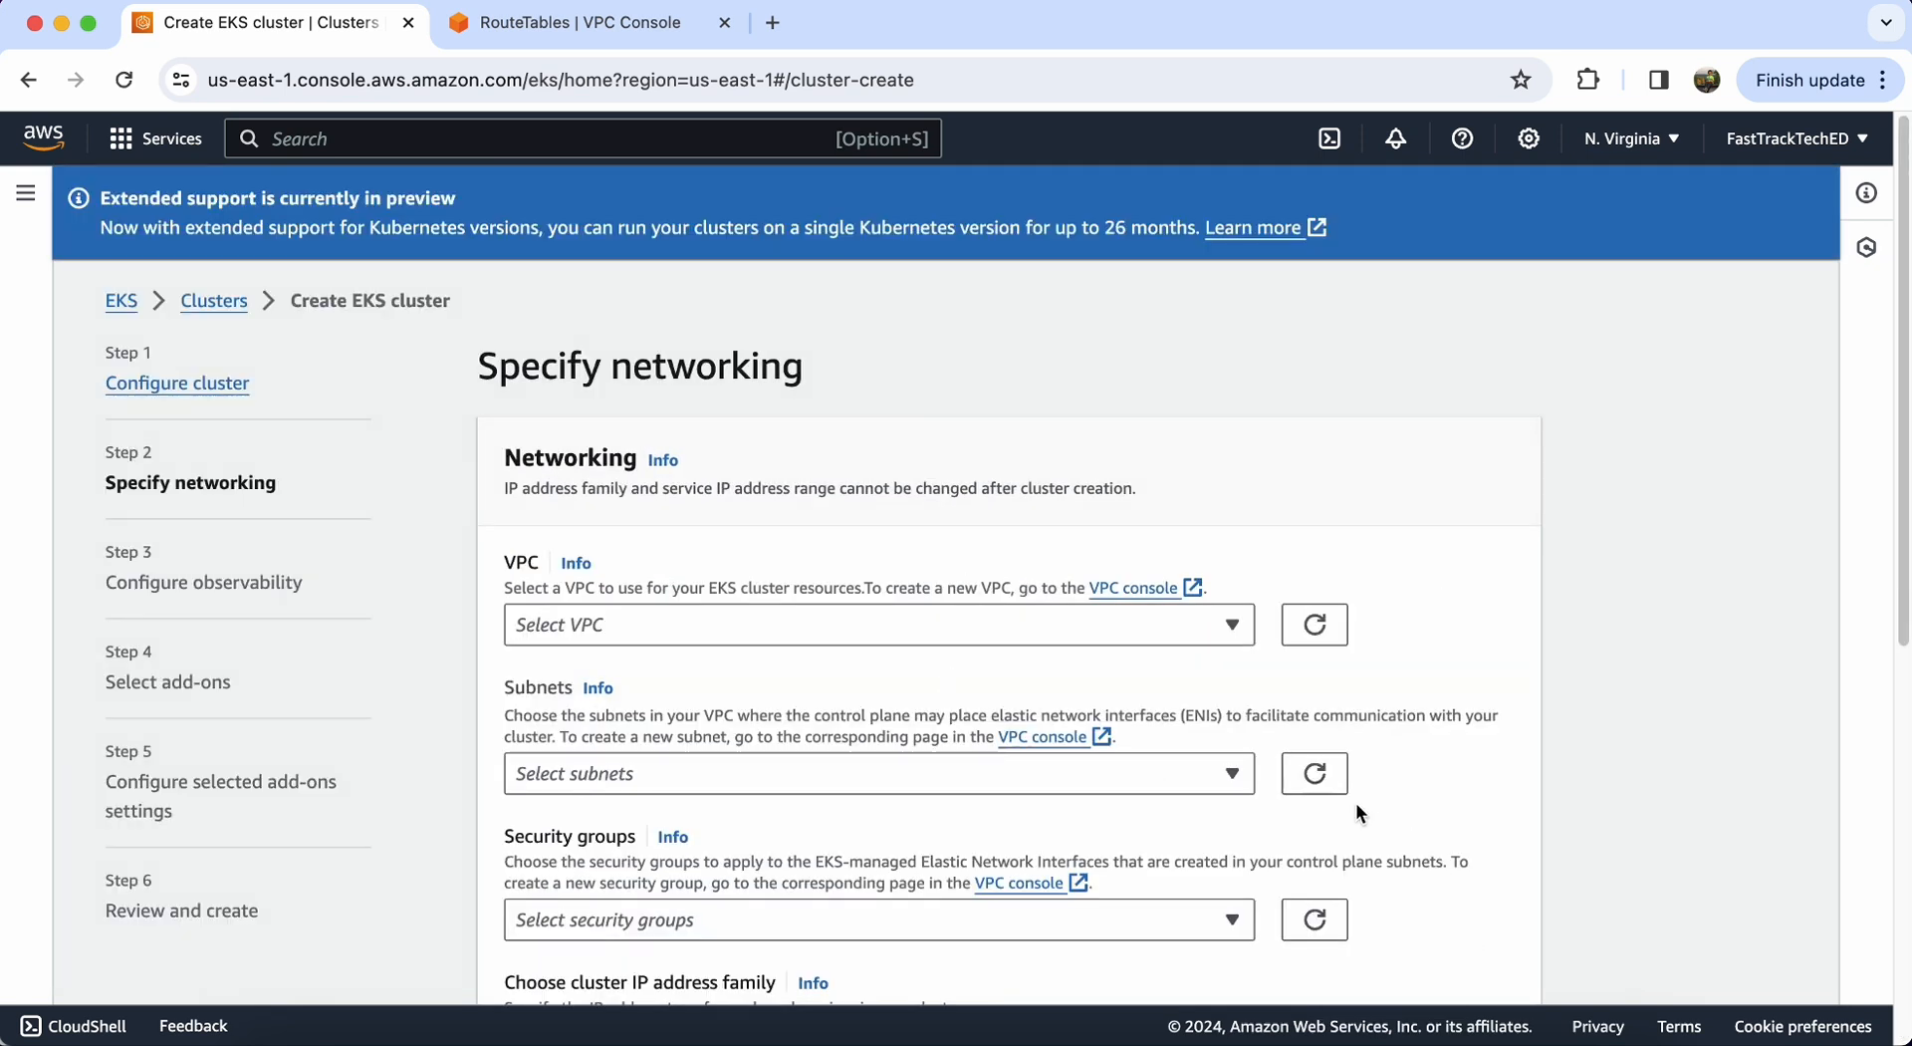
Step: Select demo-vpc for the cluster and remove public-subnet1, keeping only private-subnet1 and private-subnet2
left_click(841, 626)
left_click(808, 726)
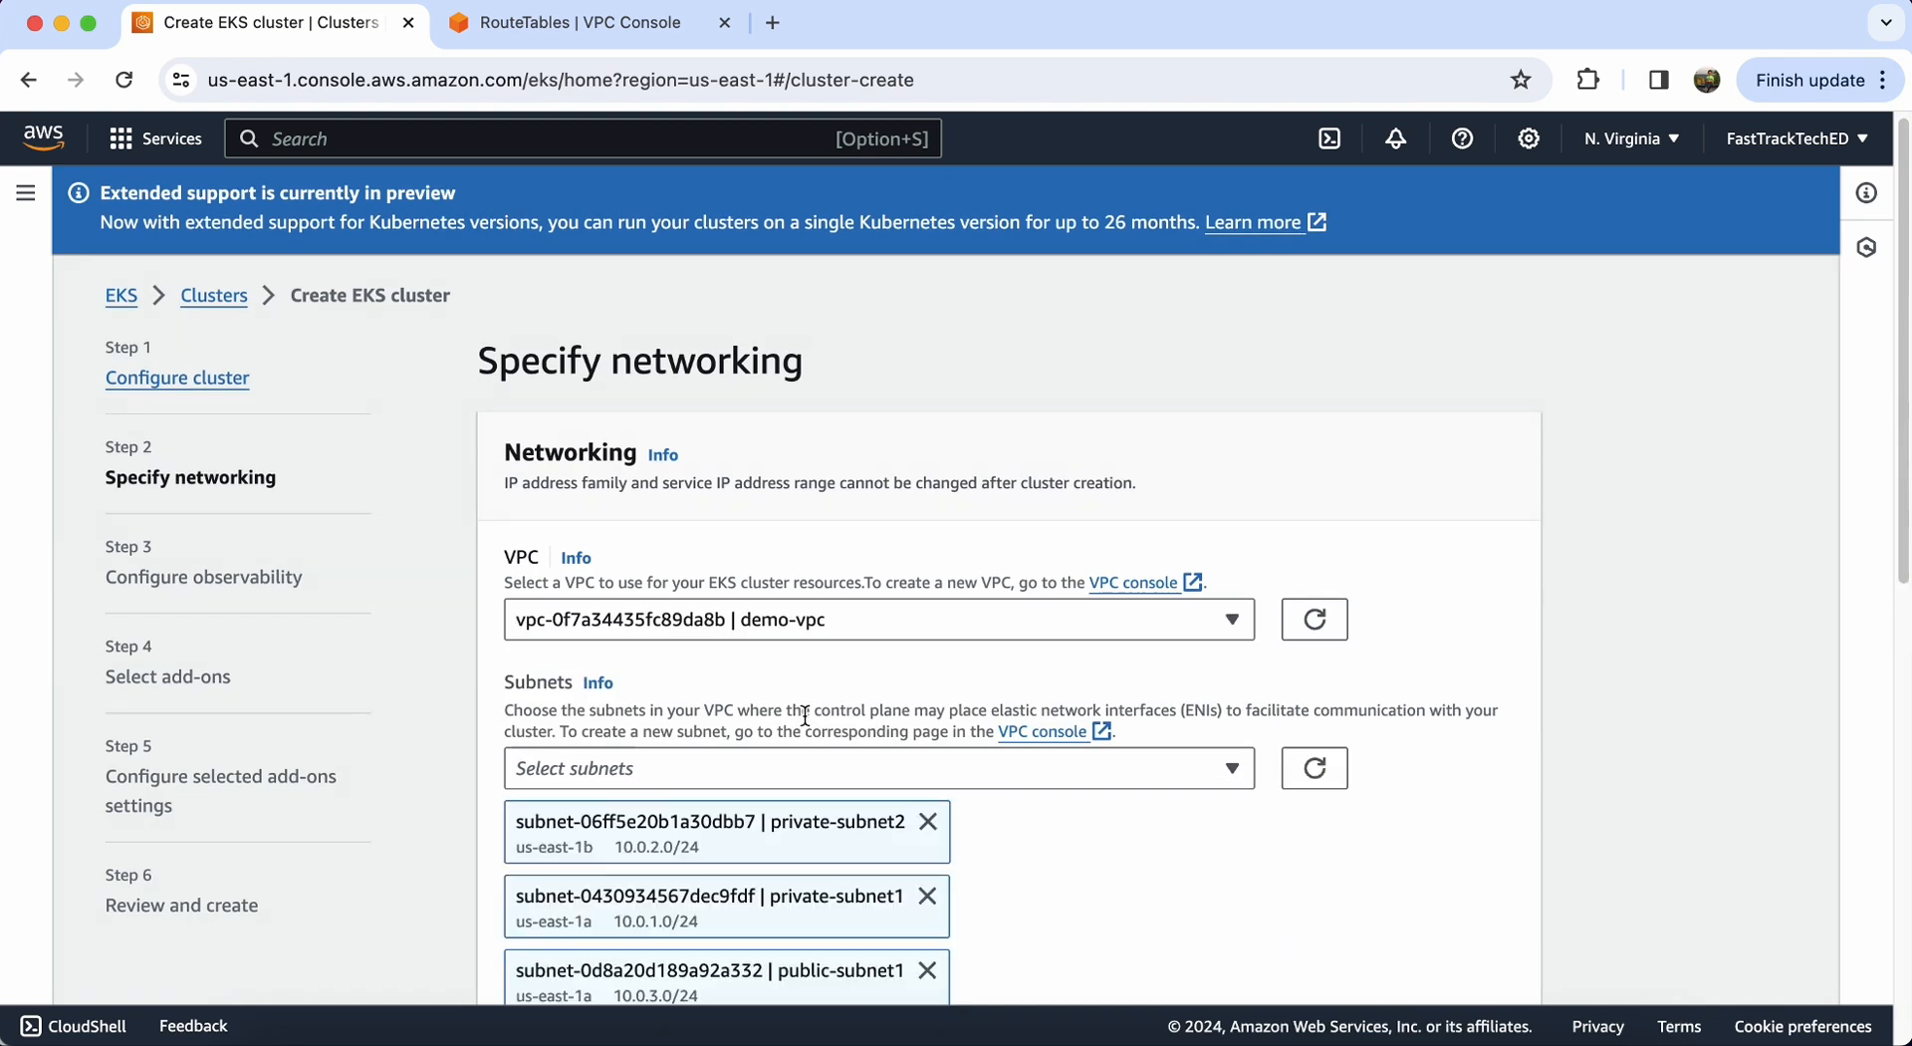
scroll(808, 726, "down", 4)
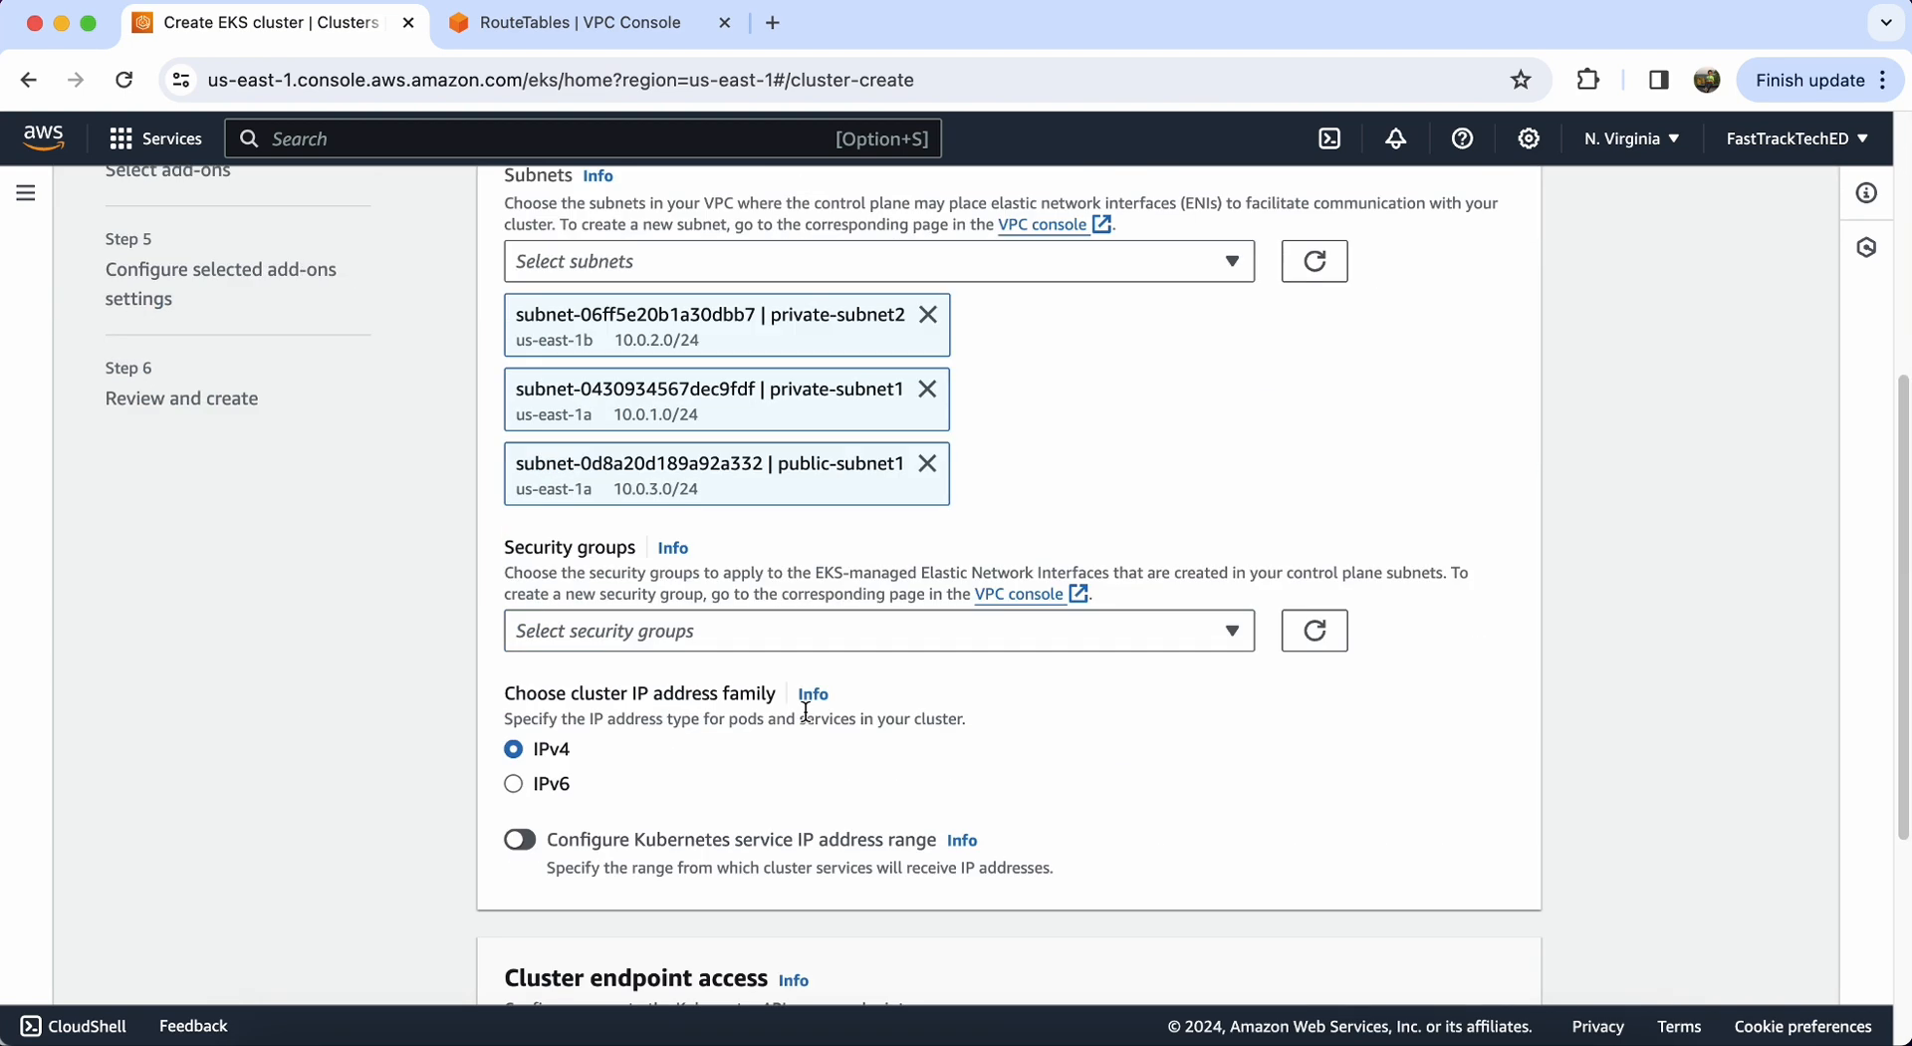
left_click(927, 463)
Step: Assign the VPC's default security group, keep IPv4 and public and private endpoint access, and proceed to the observability settings
left_click(842, 556)
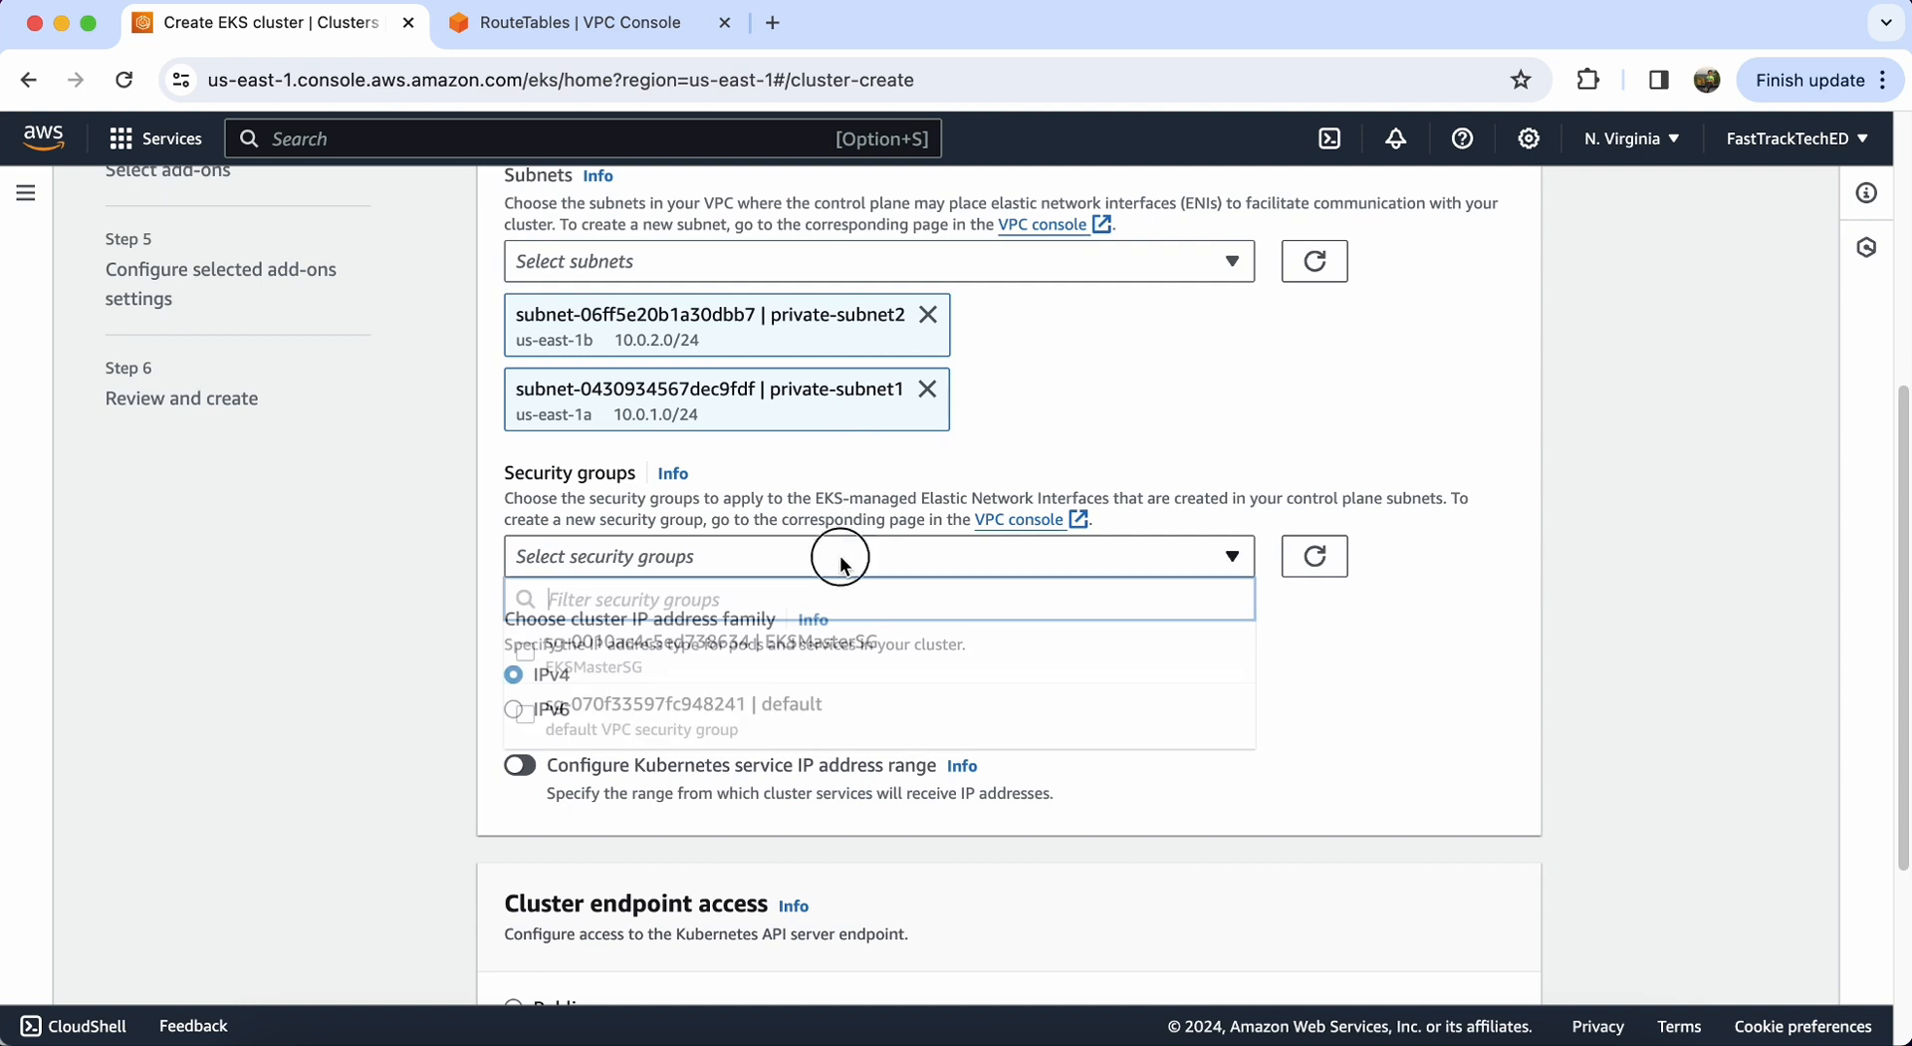
left_click(780, 709)
left_click(1325, 757)
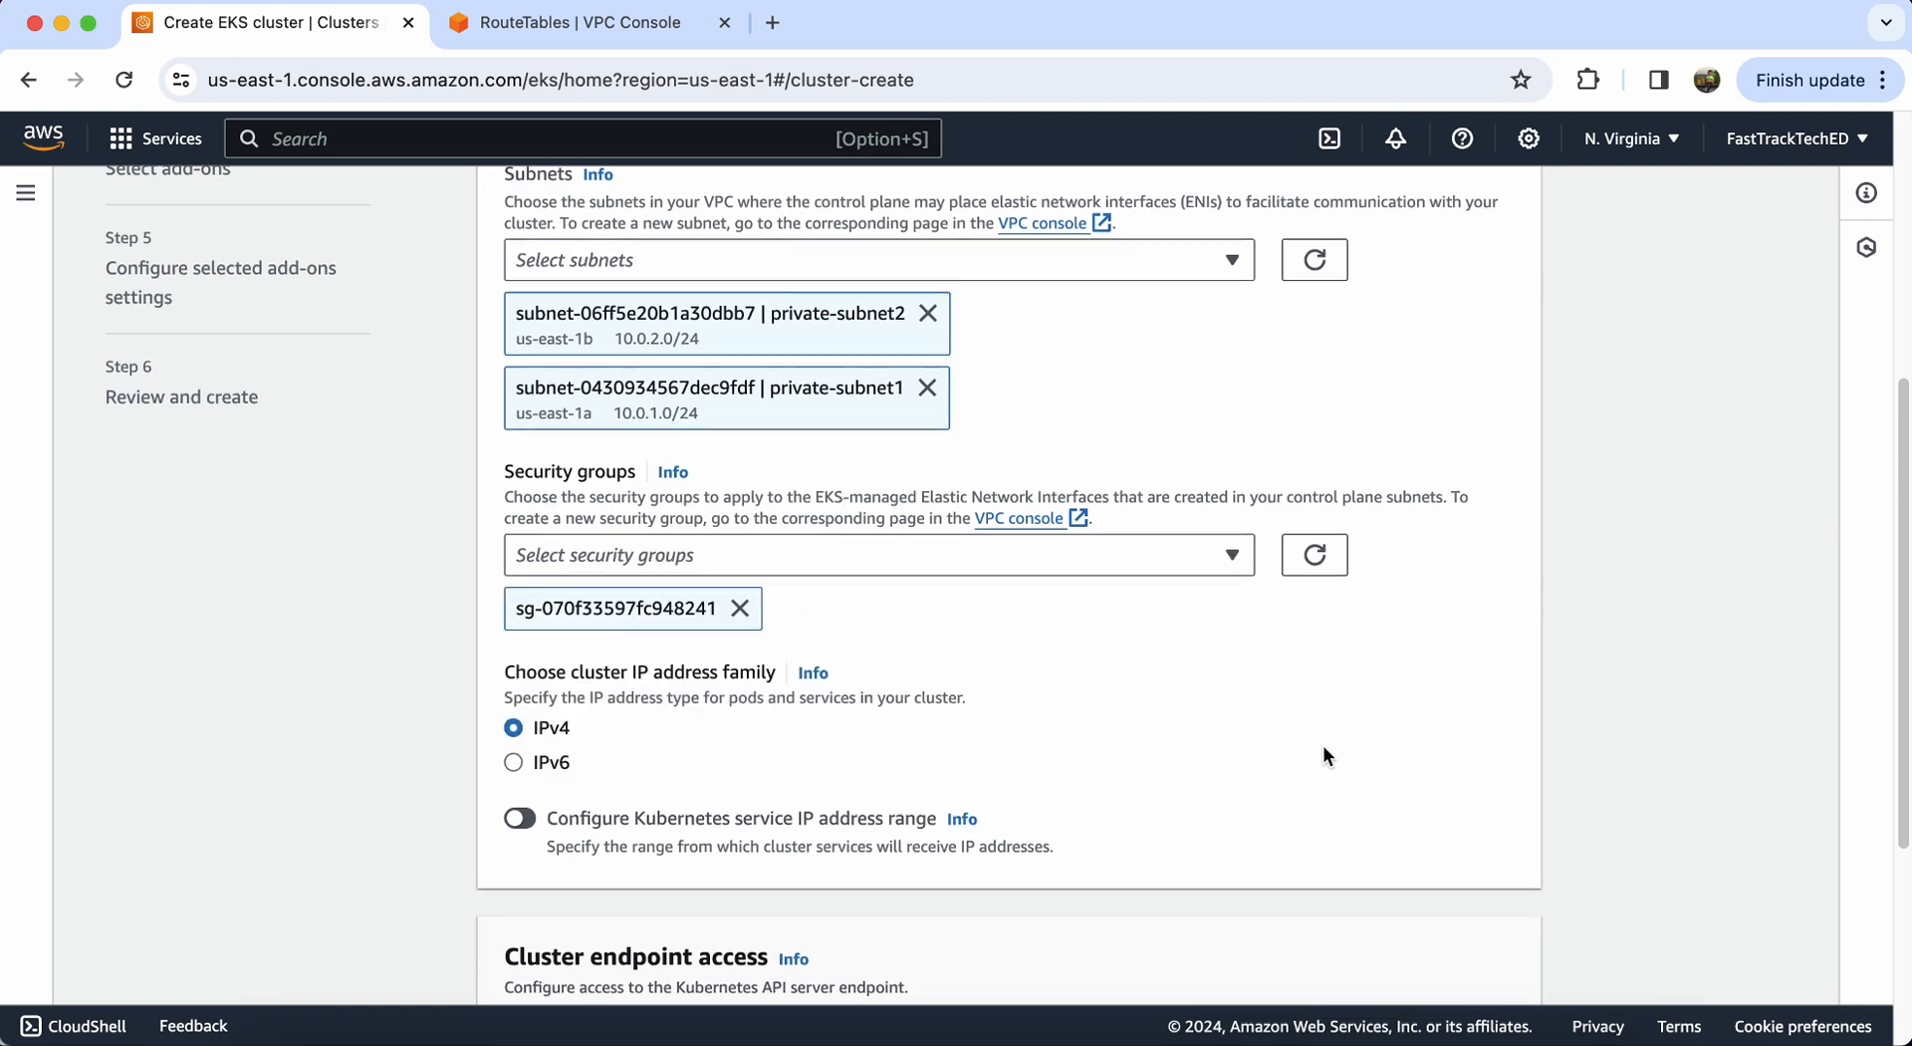
scroll(1325, 742, "down", 4)
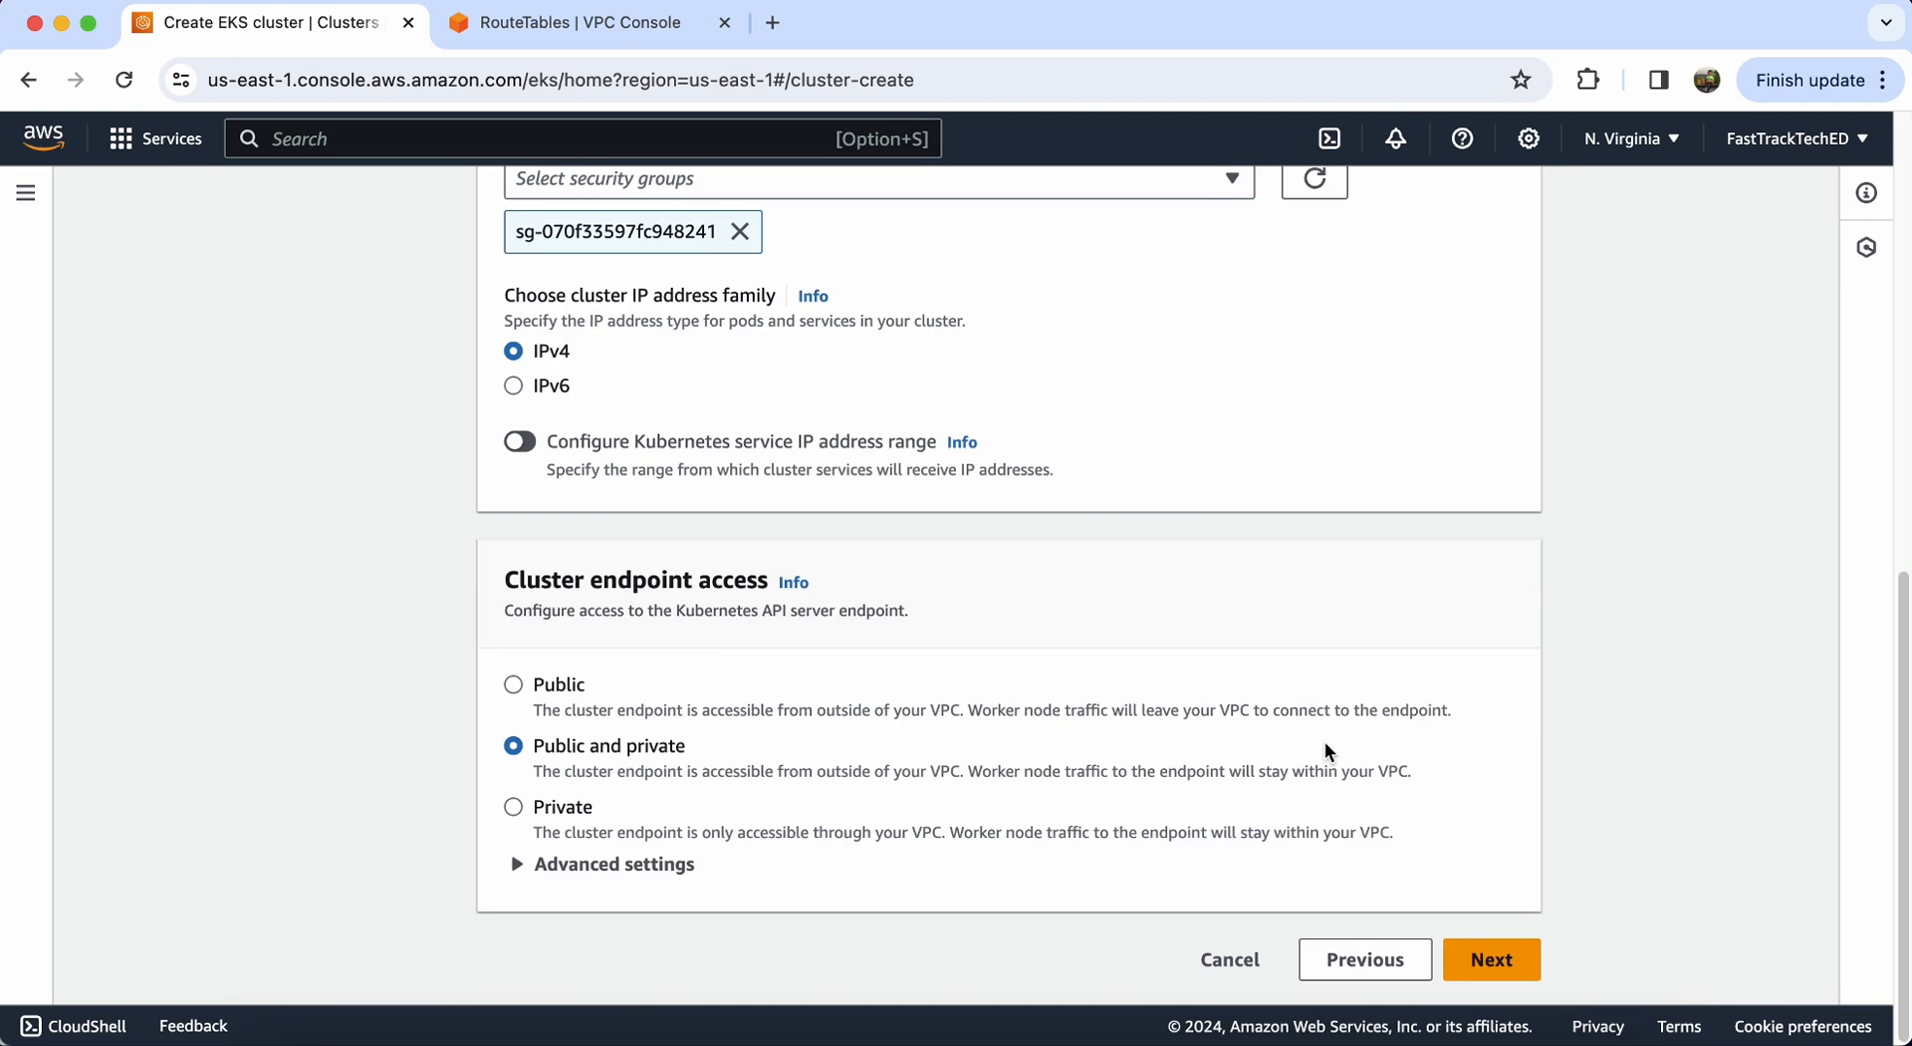
left_click(1491, 956)
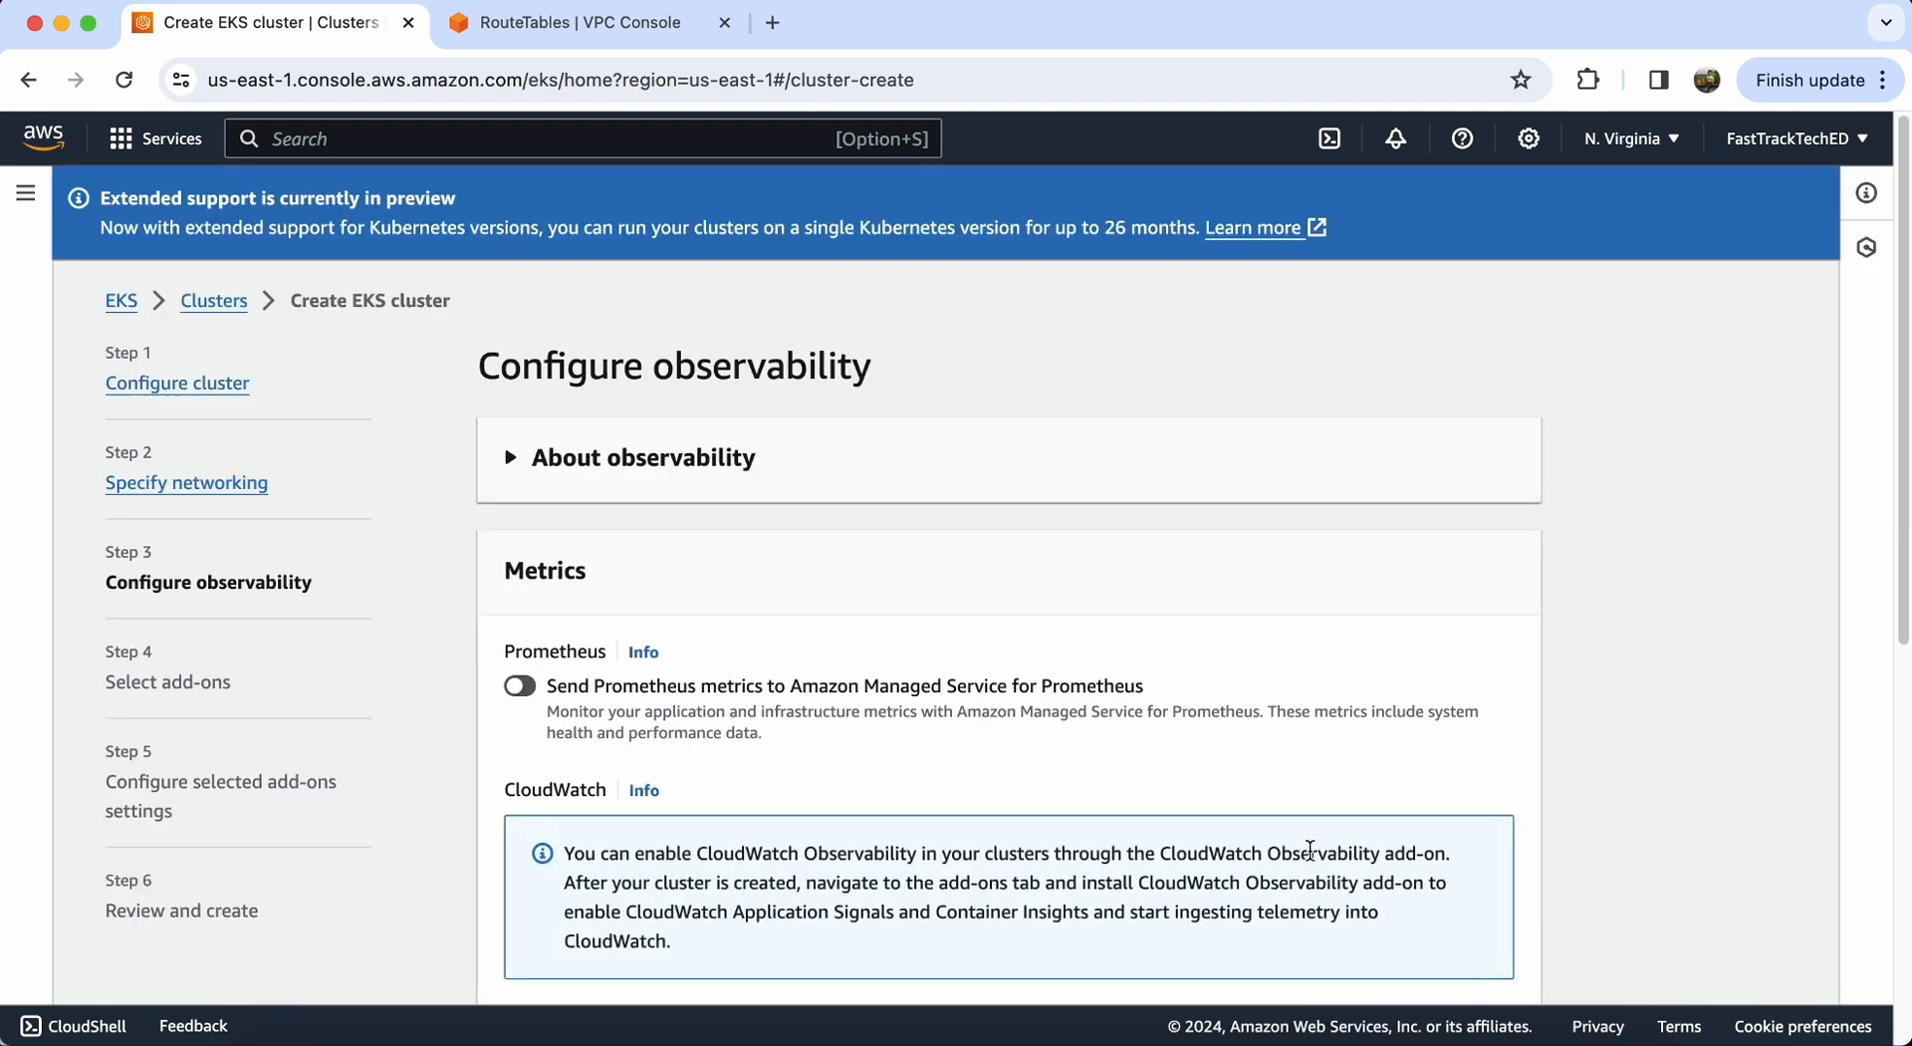
Step: Leave Prometheus metrics and control plane logging off, keep the preselected add-ons including Amazon EKS Pod Identity Agent, and proceed to the add-on settings
scroll(1308, 851, "down", 7)
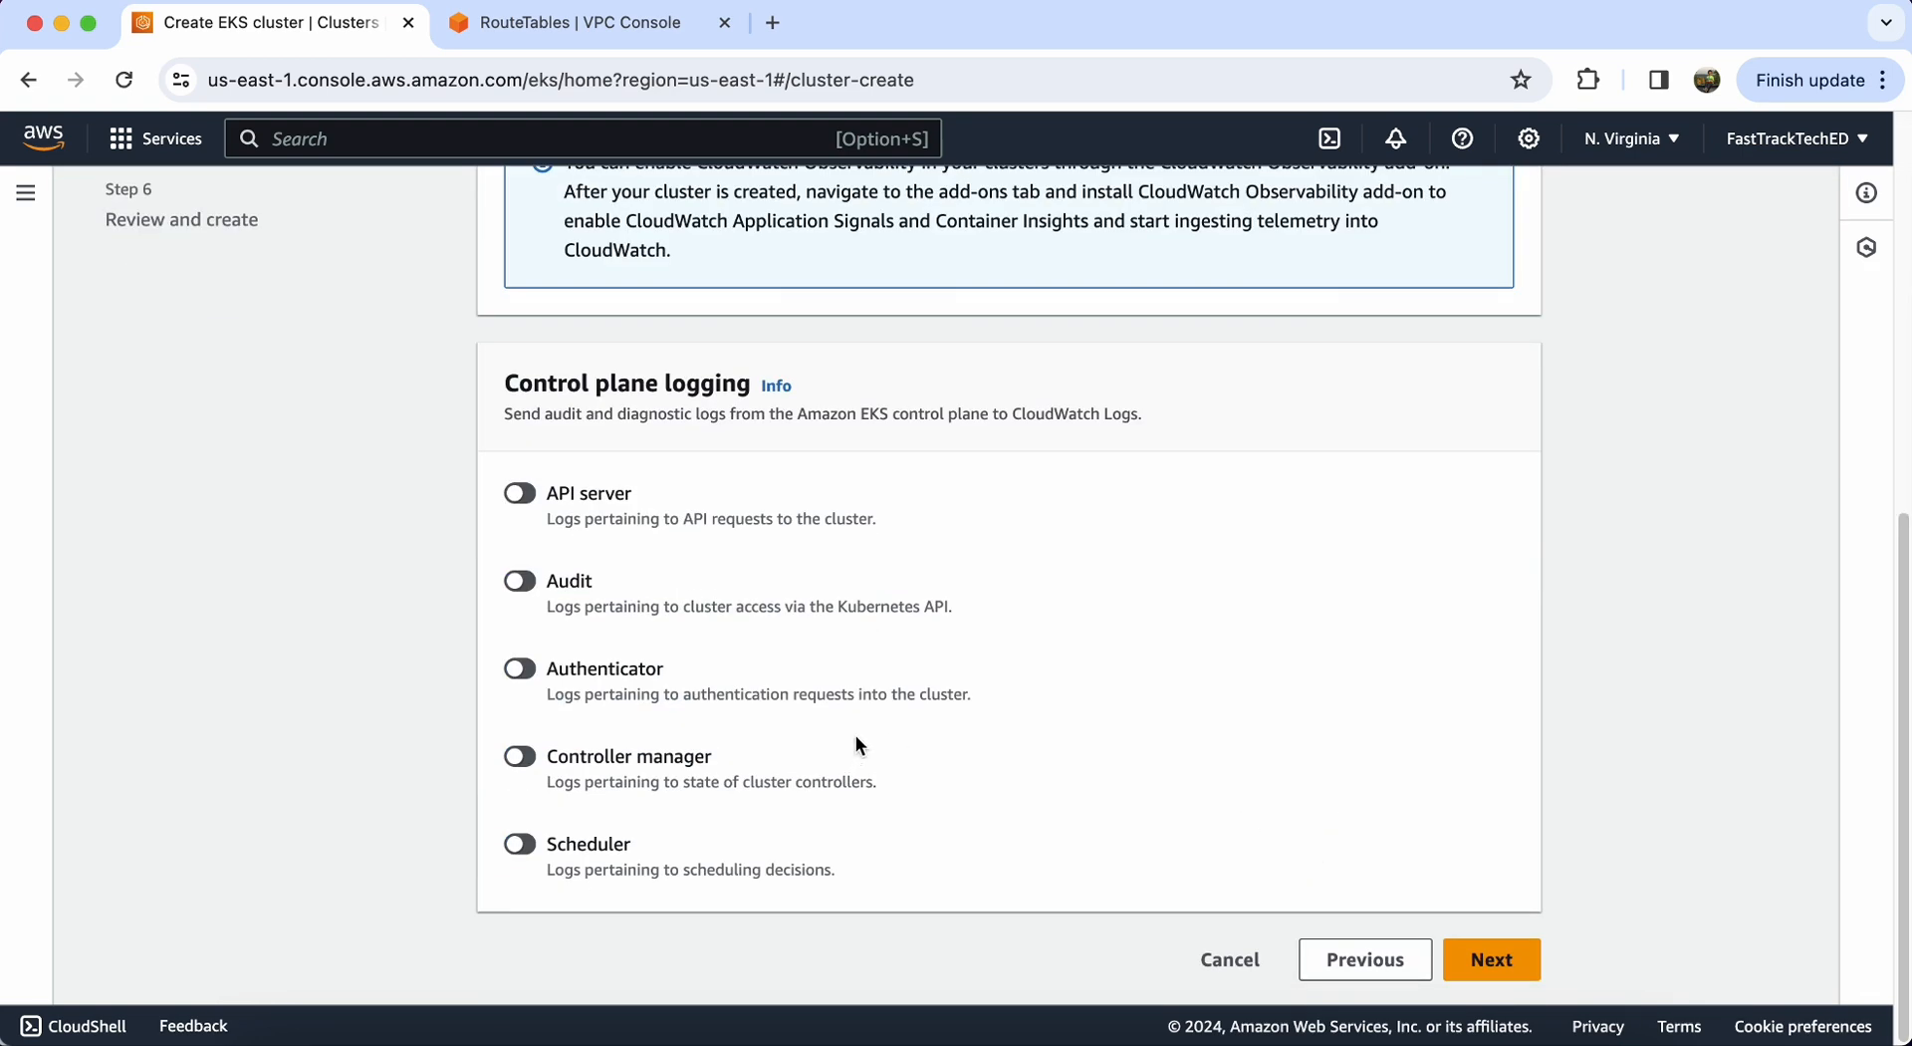
left_click(1491, 962)
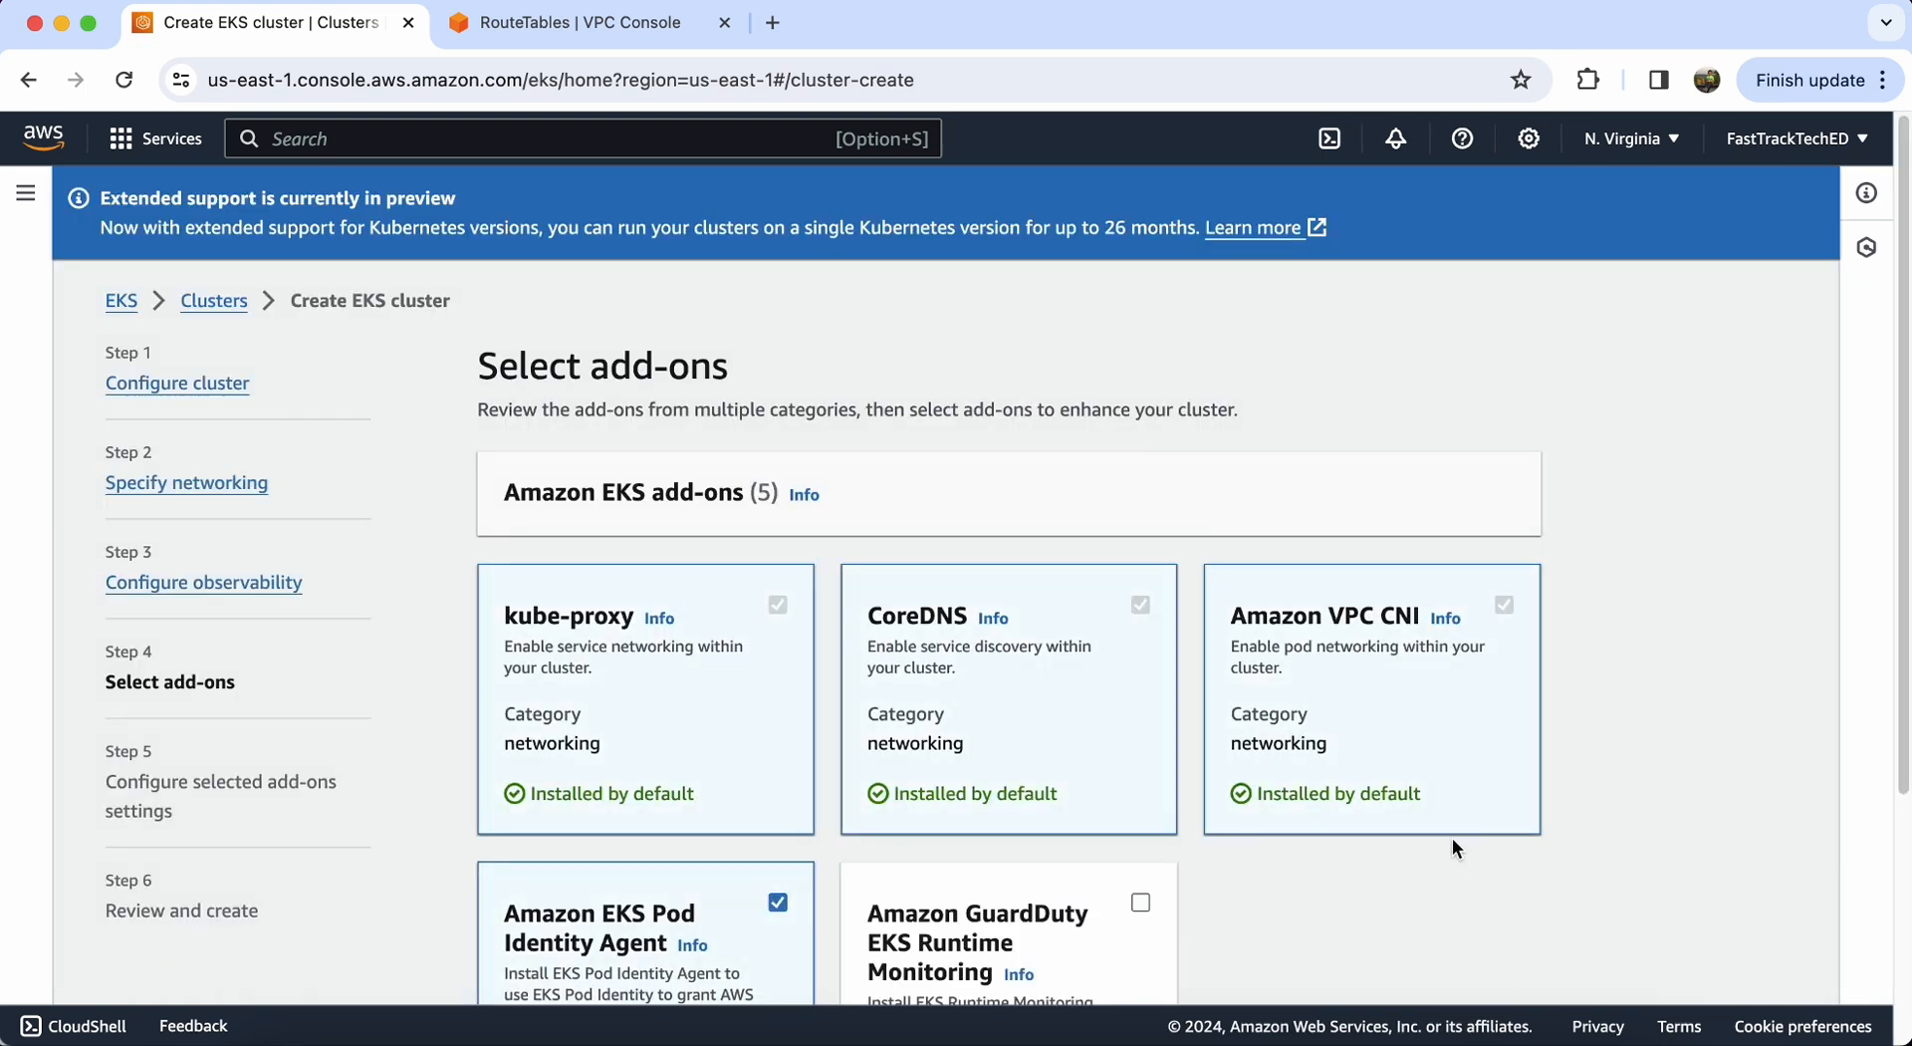
scroll(1452, 841, "down", 2)
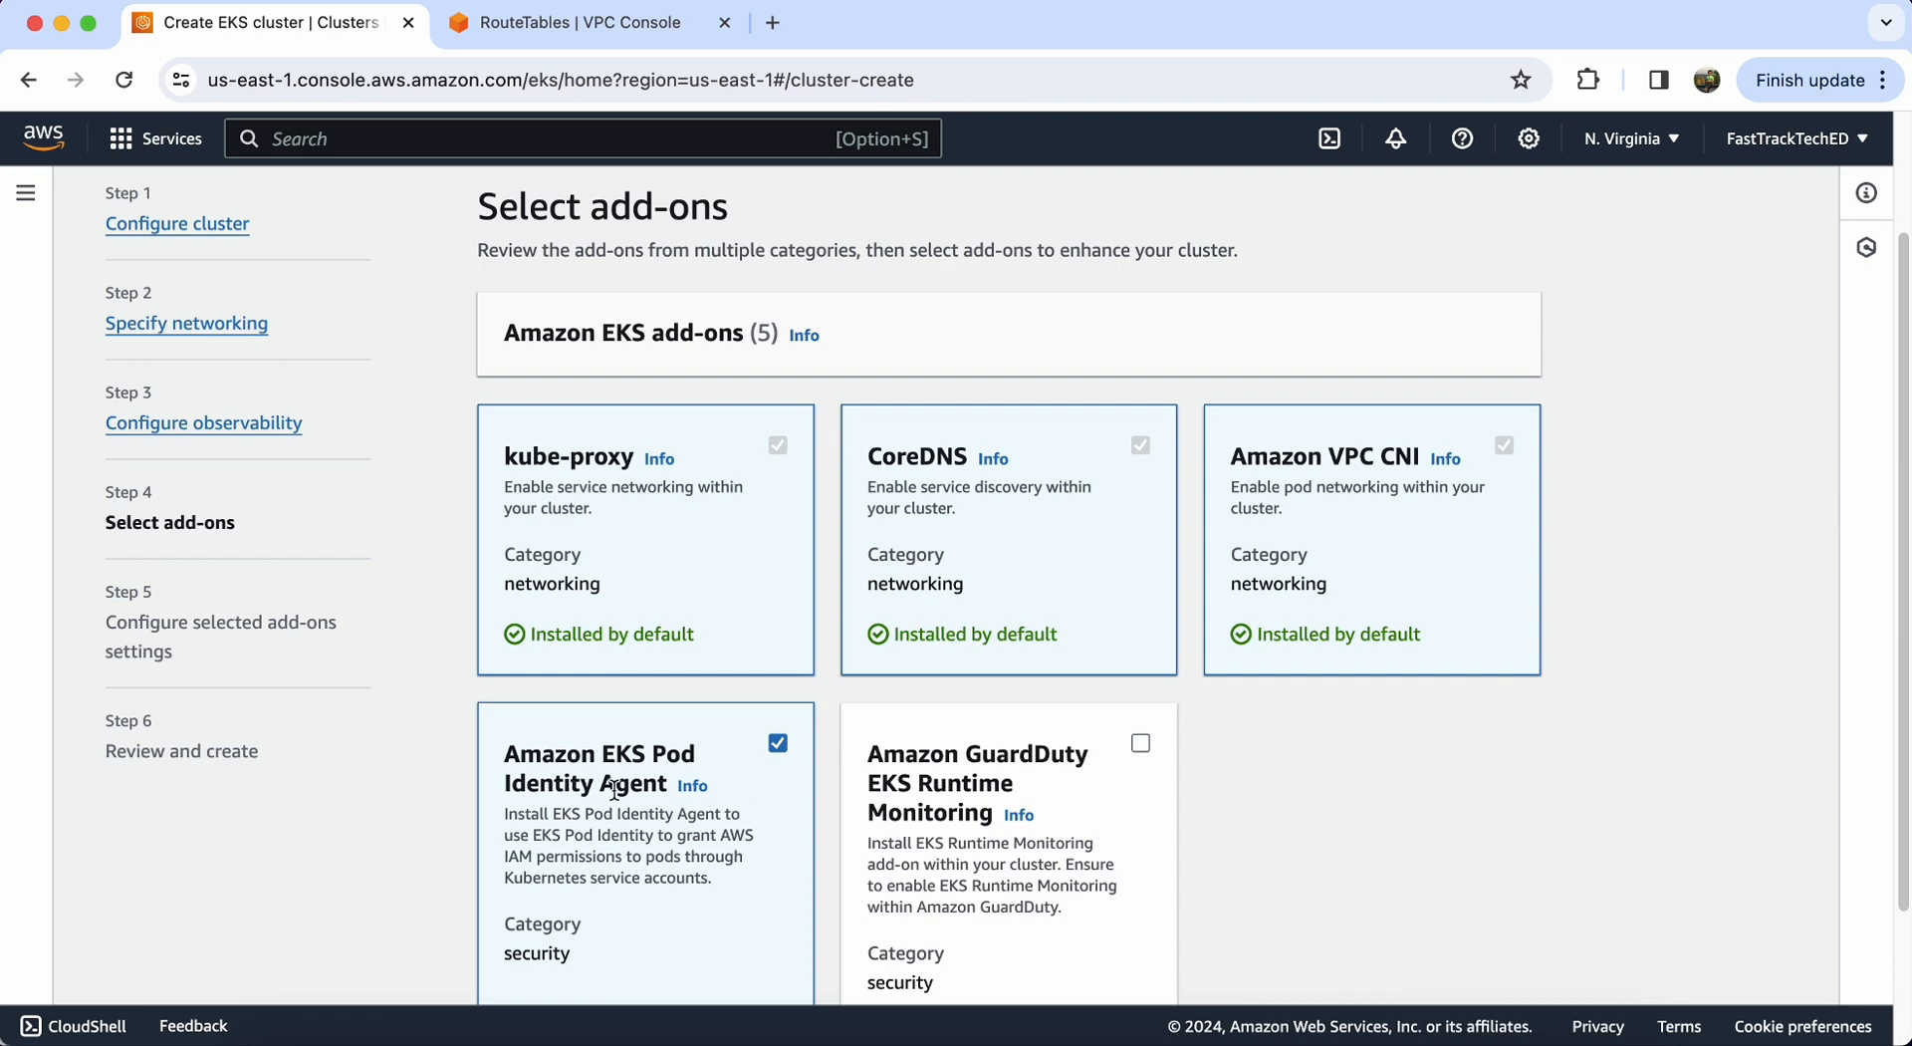
scroll(638, 789, "down", 1)
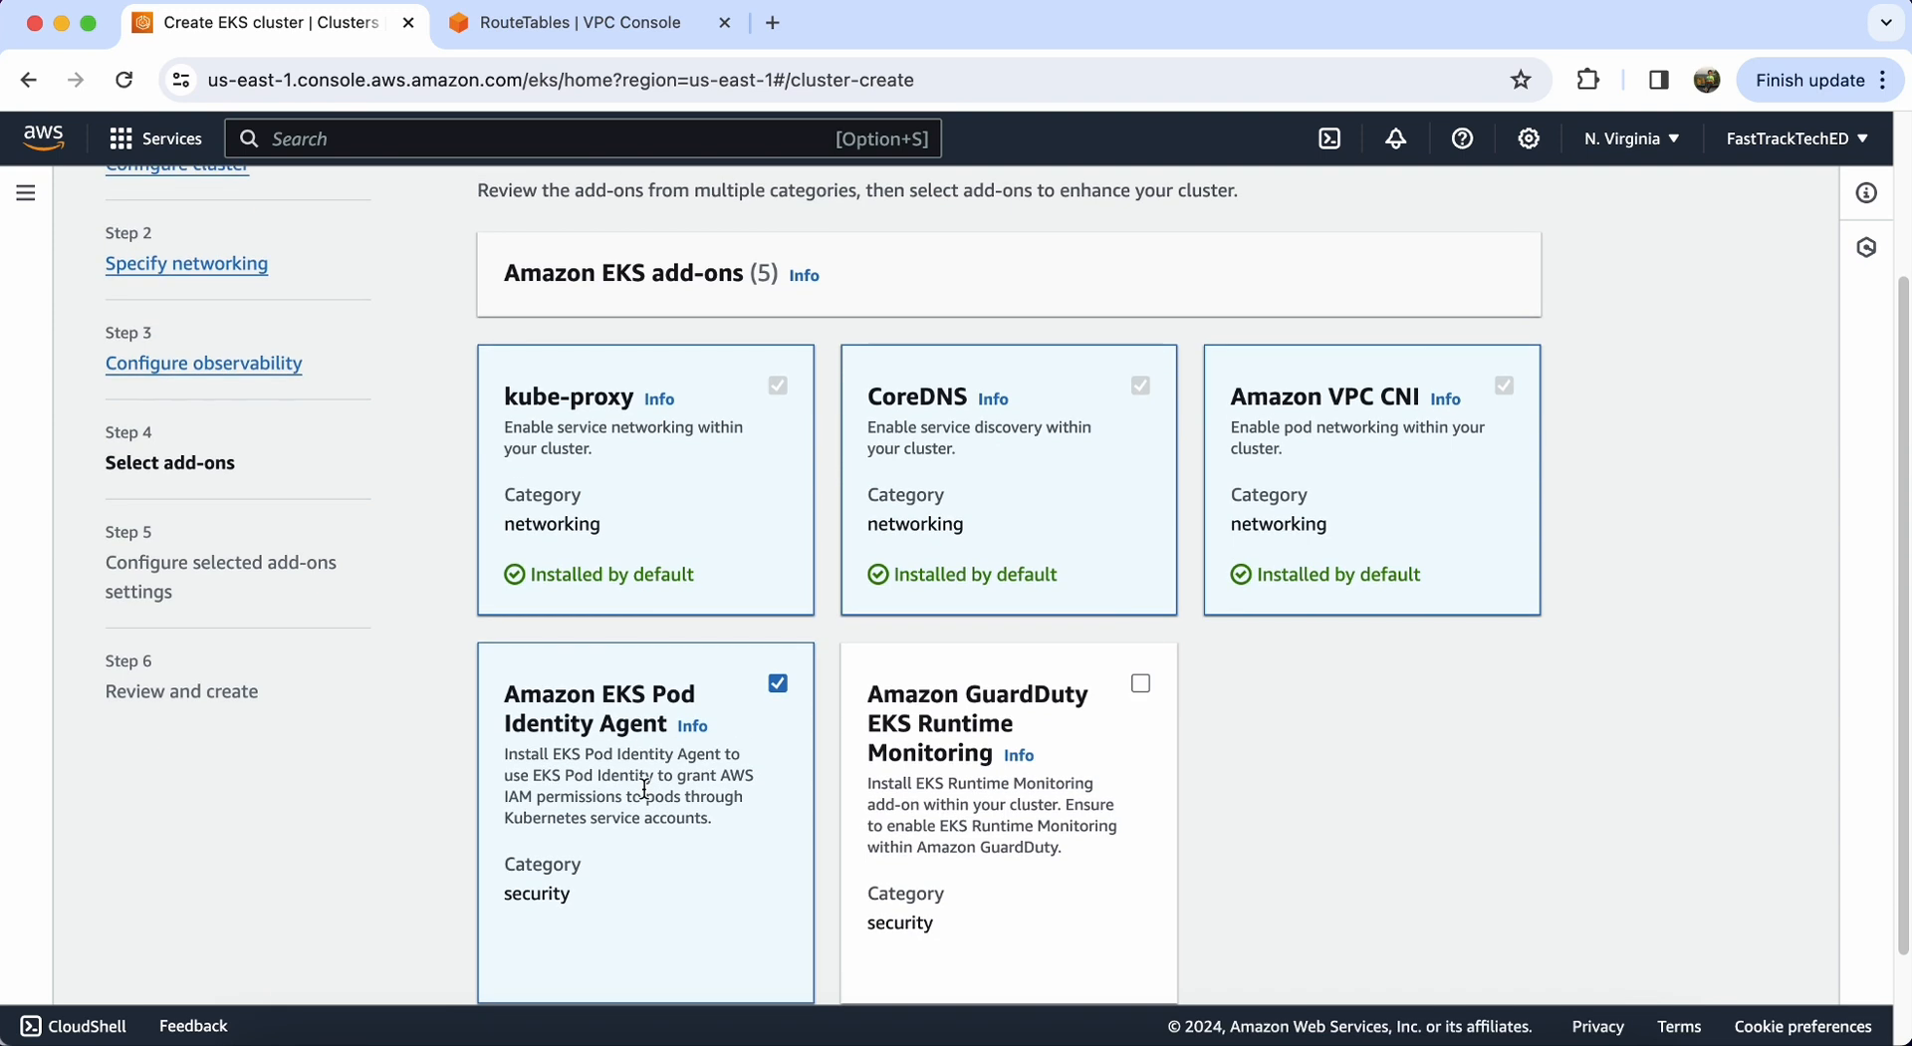
scroll(645, 787, "down", 2)
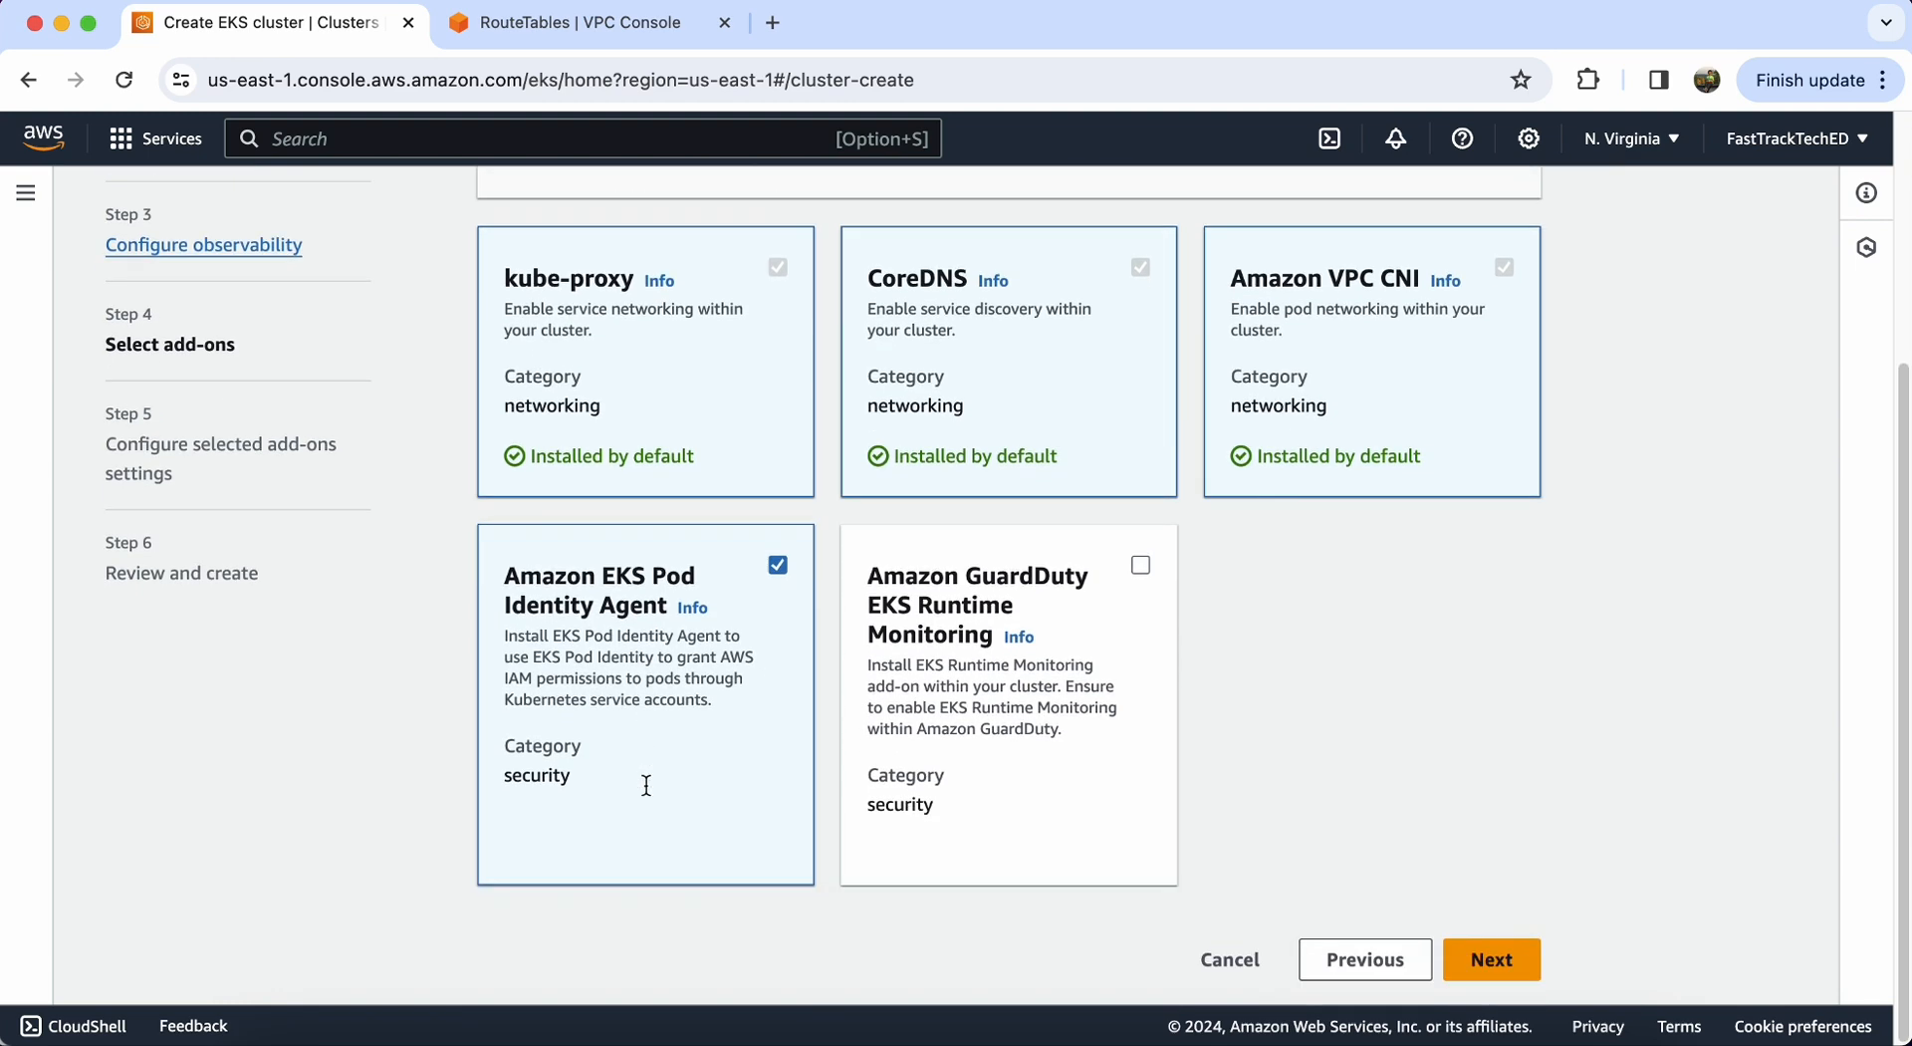
left_click(1487, 952)
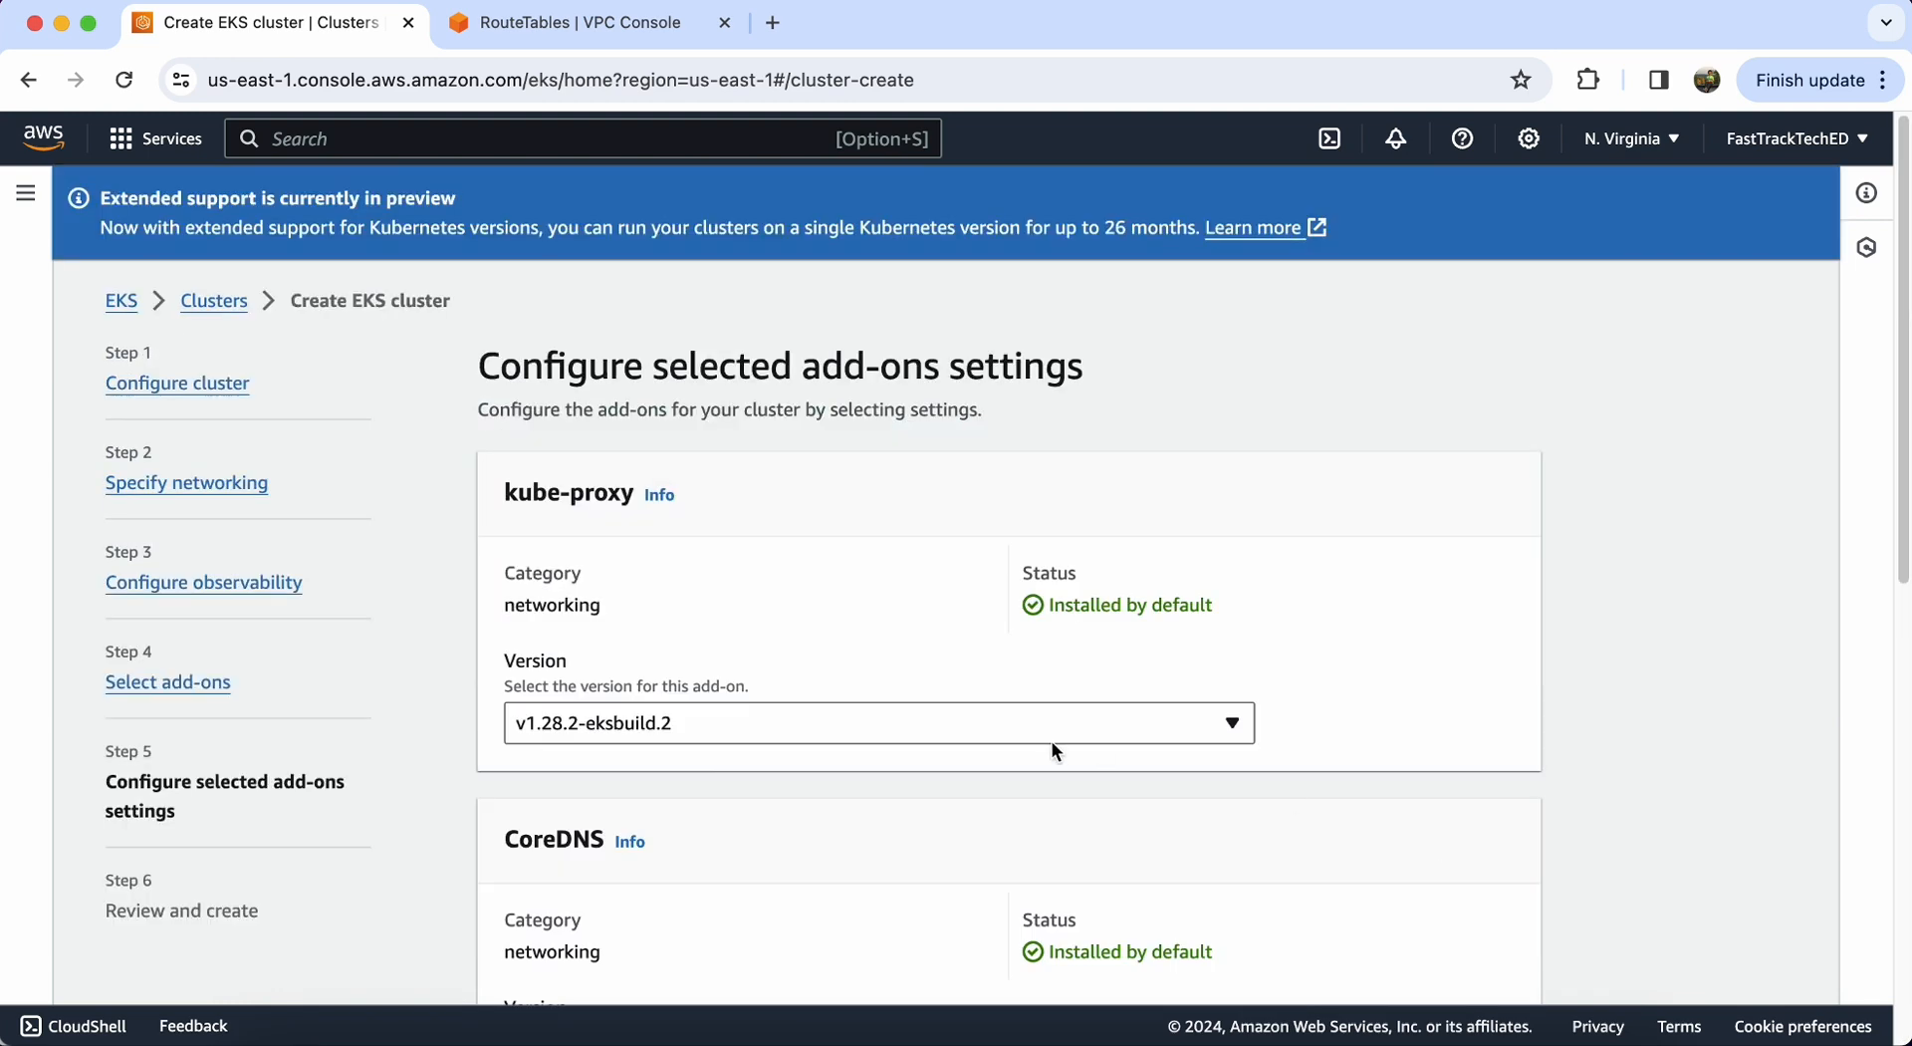
Step: Set the add-on versions to v1.28.4-eksbuild.4 for kube-proxy, v1.10.1-eksbuild.7 for CoreDNS and v1.16.0-eksbuild.1 for Amazon VPC CNI
scroll(1054, 743, "down", 1)
left_click(1044, 684)
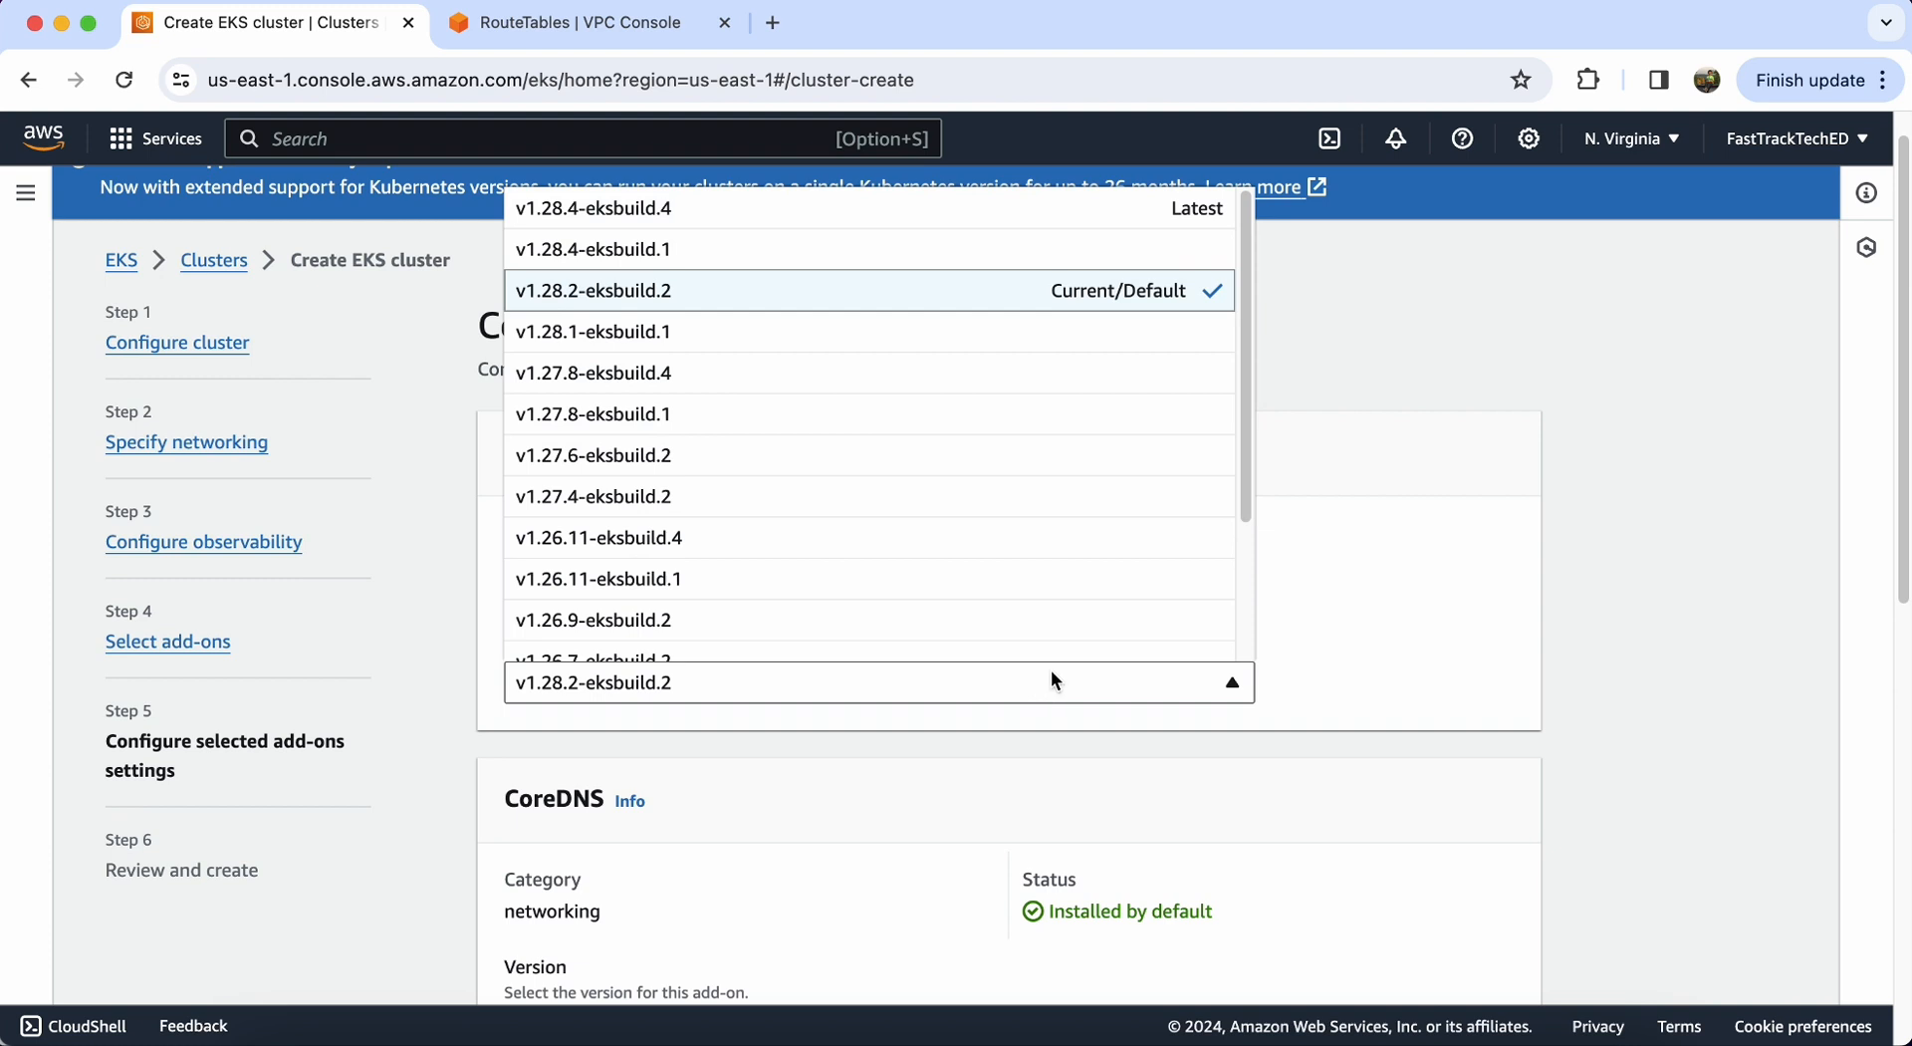
left_click(1122, 207)
scroll(1083, 558, "down", 5)
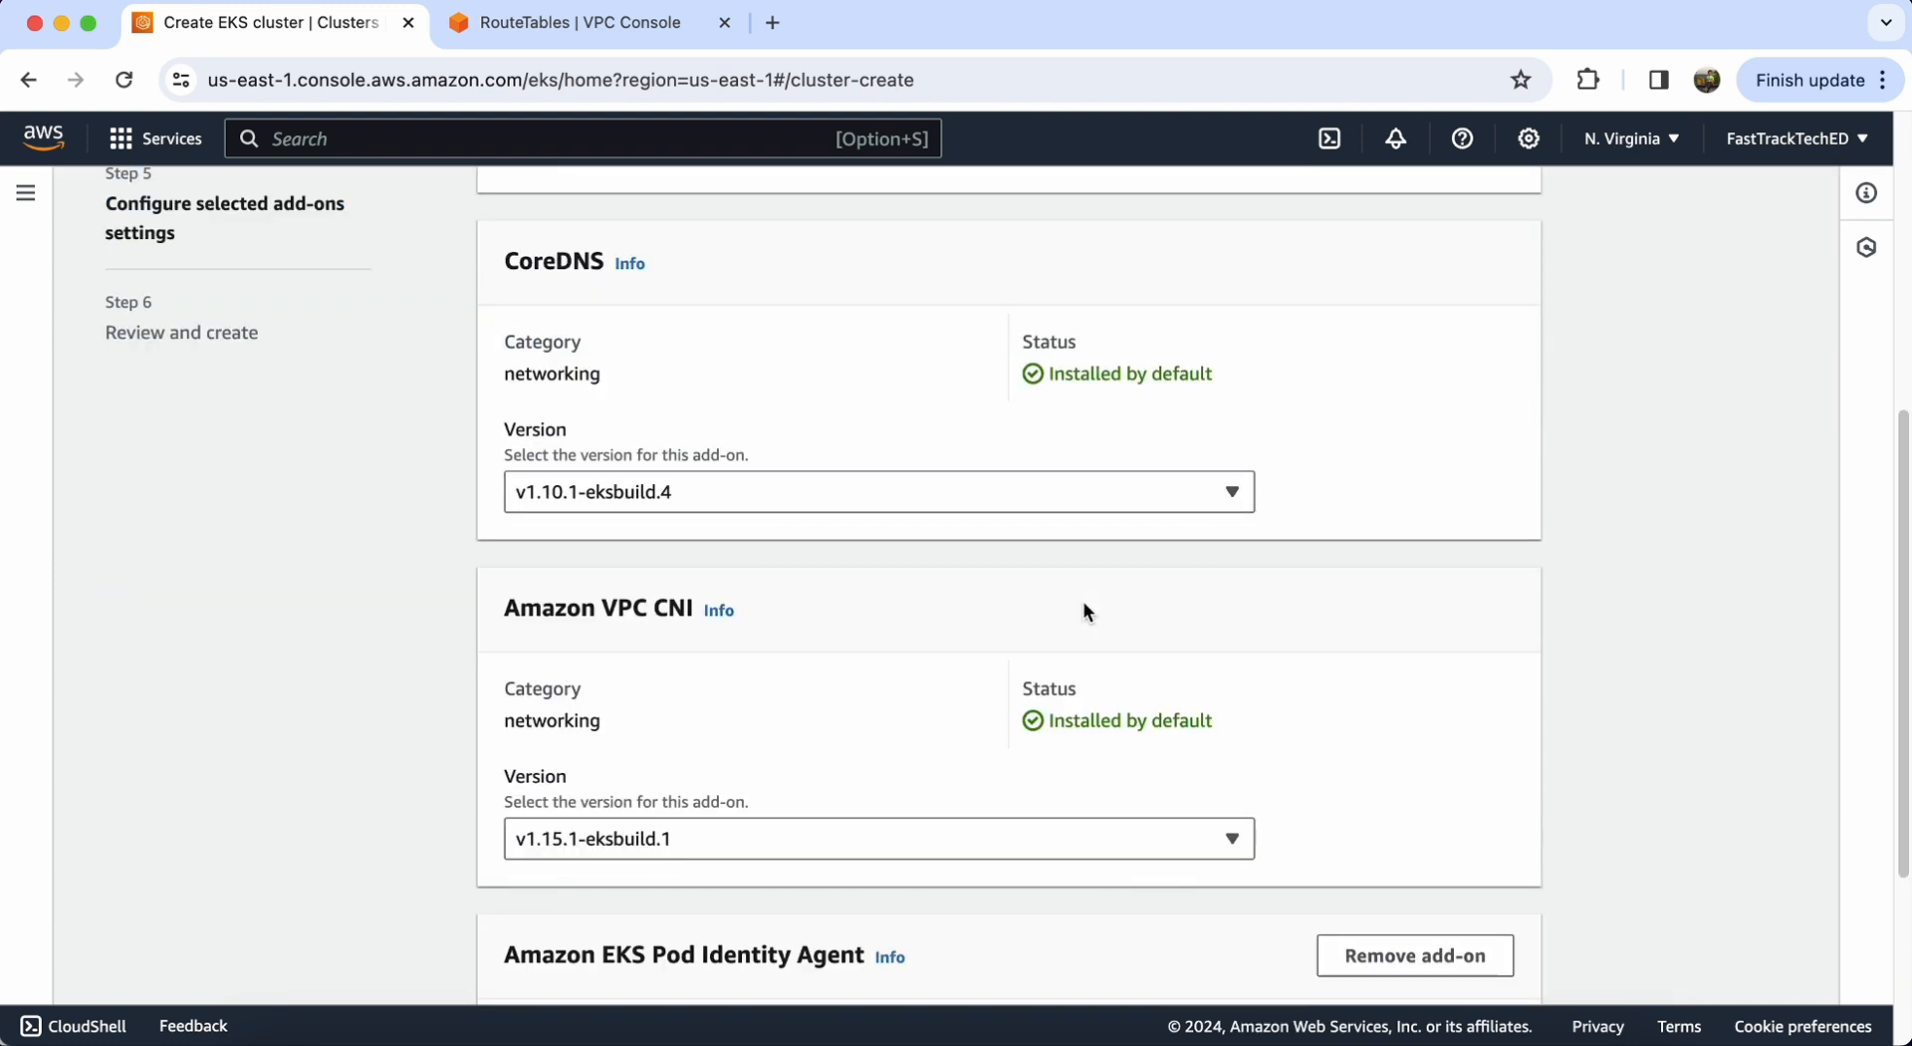
left_click(1134, 492)
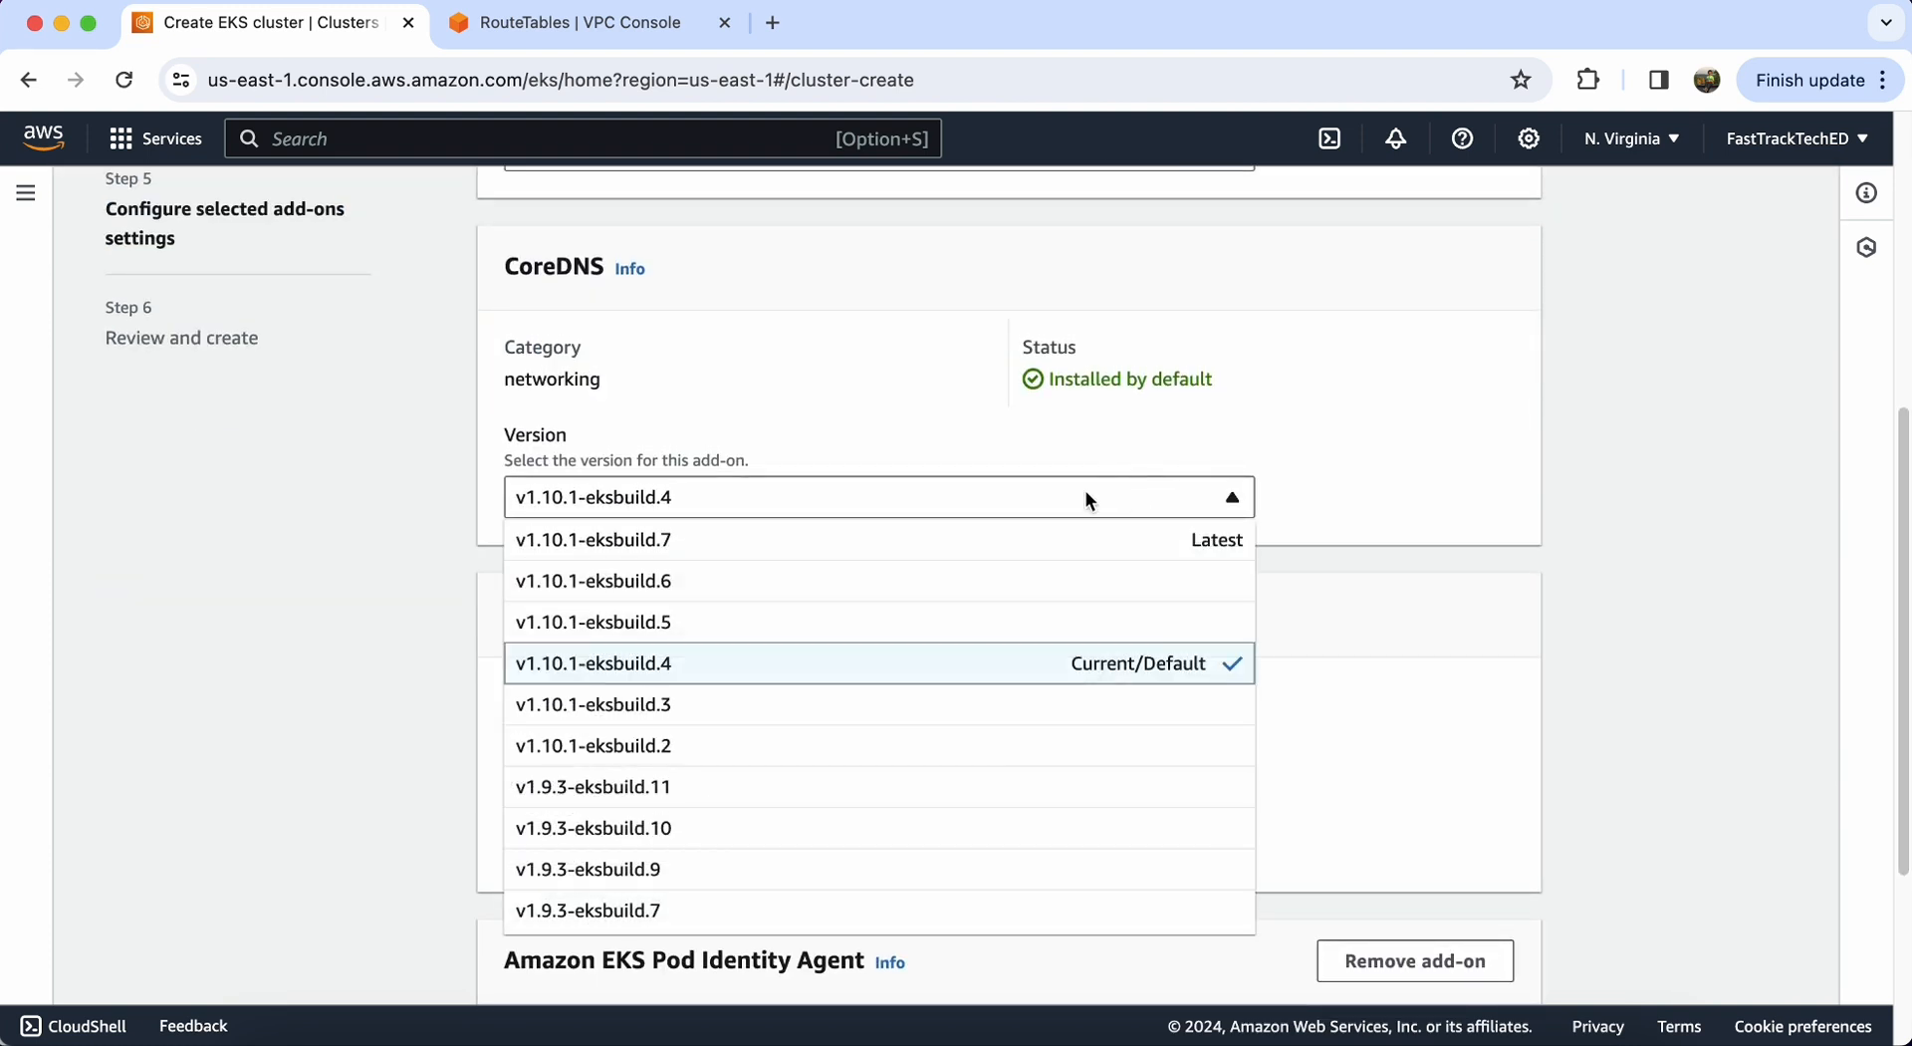
left_click(999, 541)
left_click(951, 852)
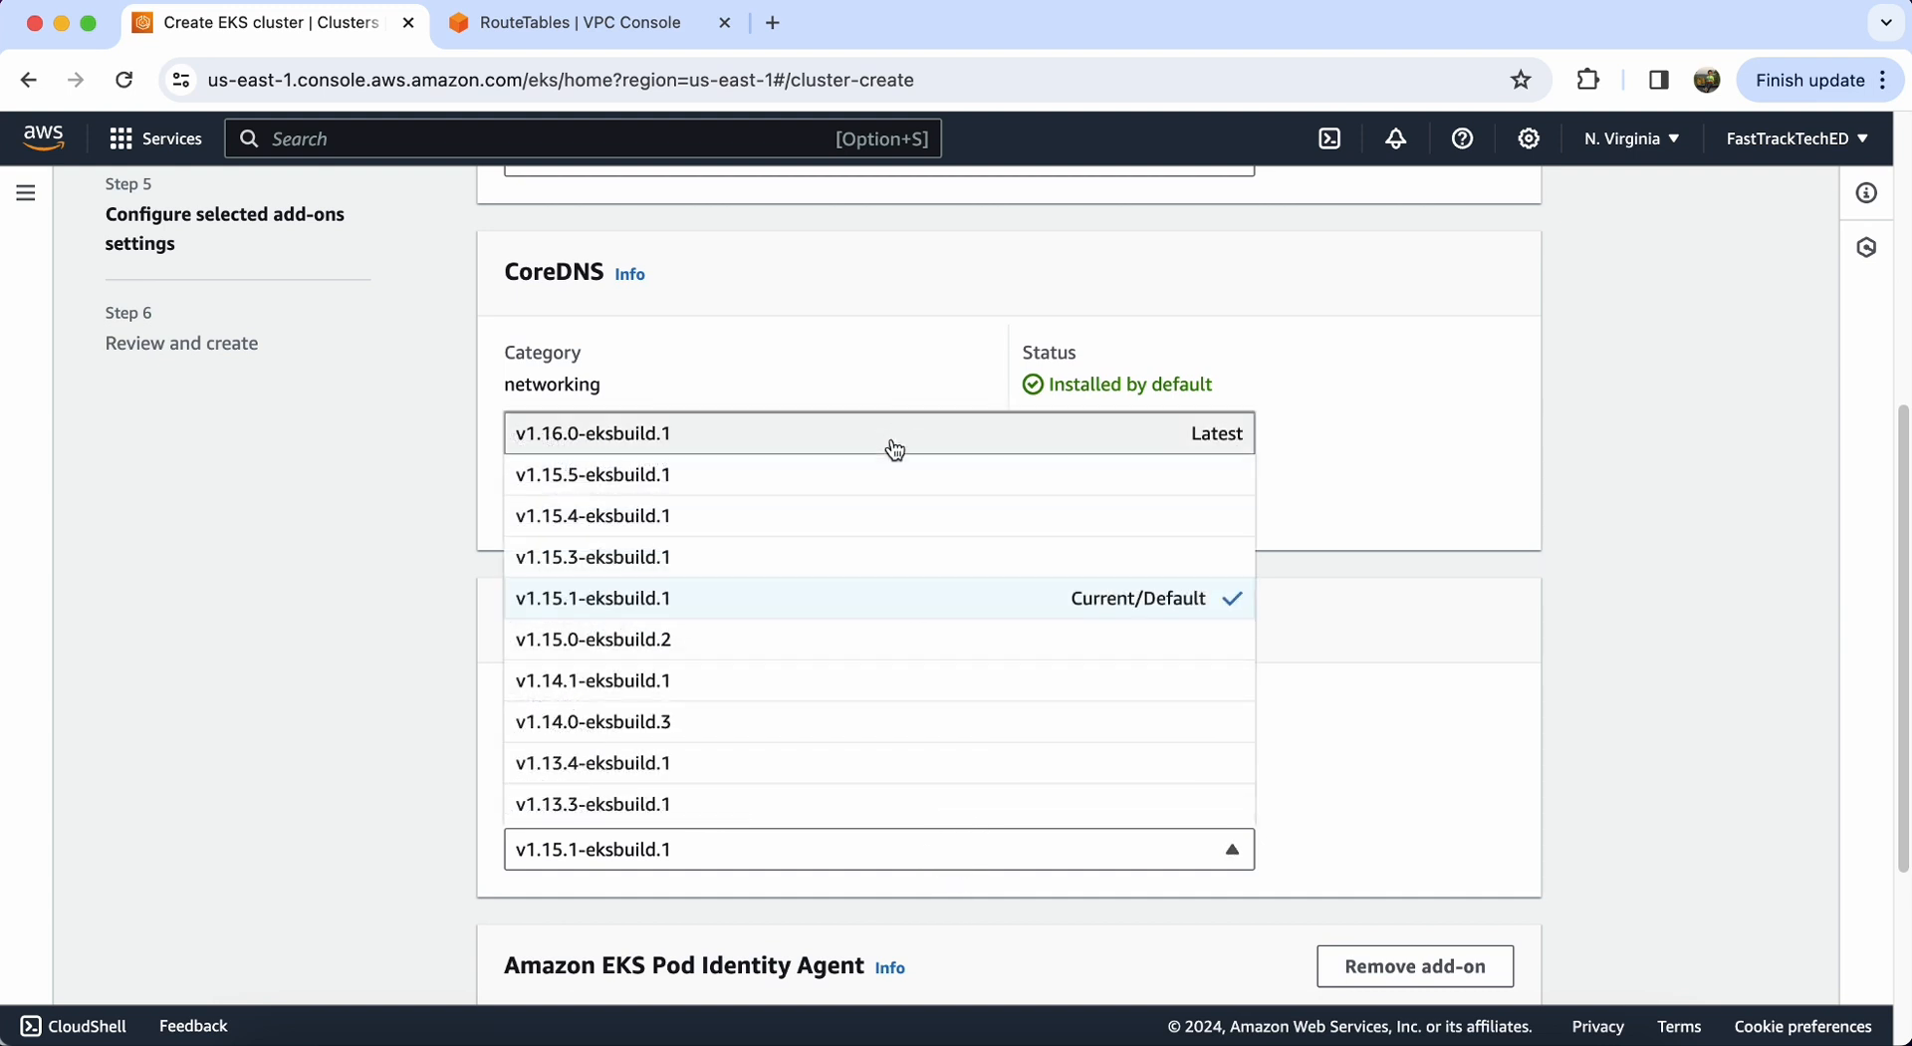
left_click(894, 450)
Step: Keep v1.1.0-eksbuild.1 for Amazon EKS Pod Identity Agent, review the configuration and create the cluster
scroll(992, 577, "down", 4)
left_click(996, 866)
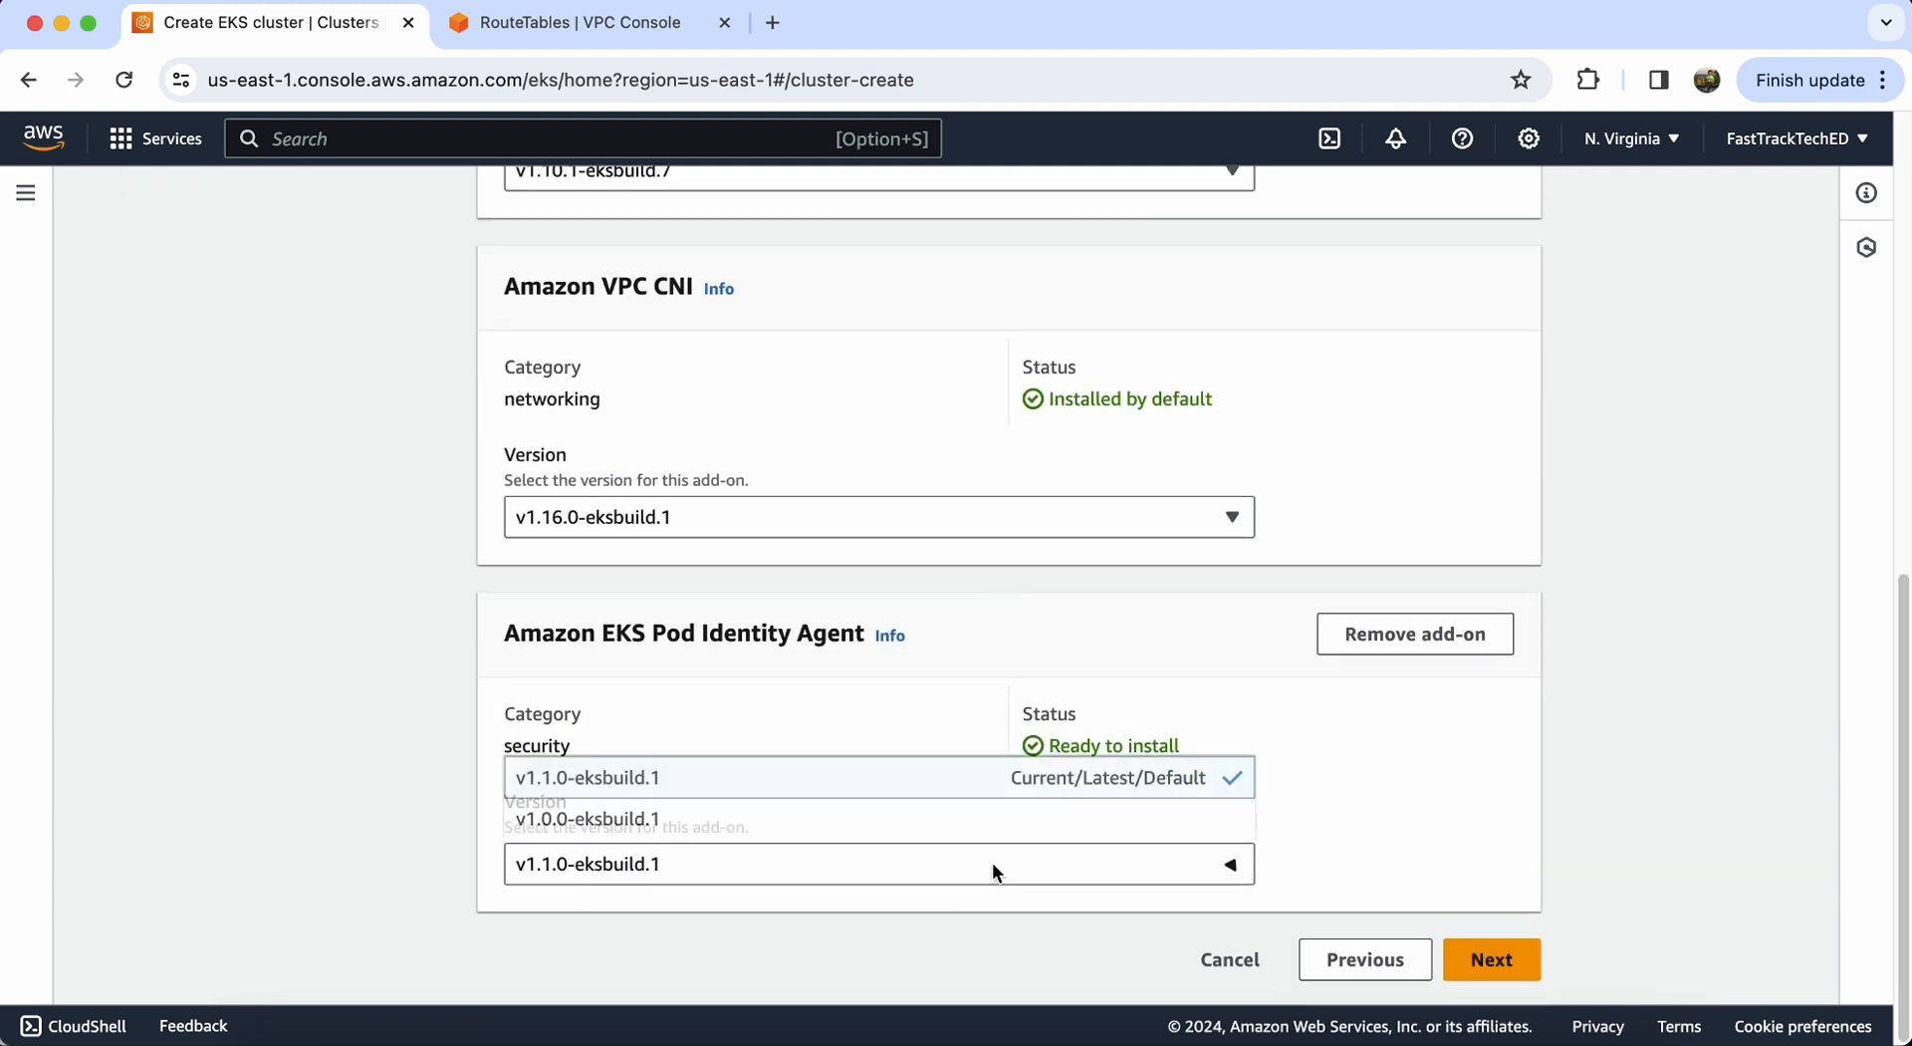
left_click(1000, 863)
left_click(1491, 958)
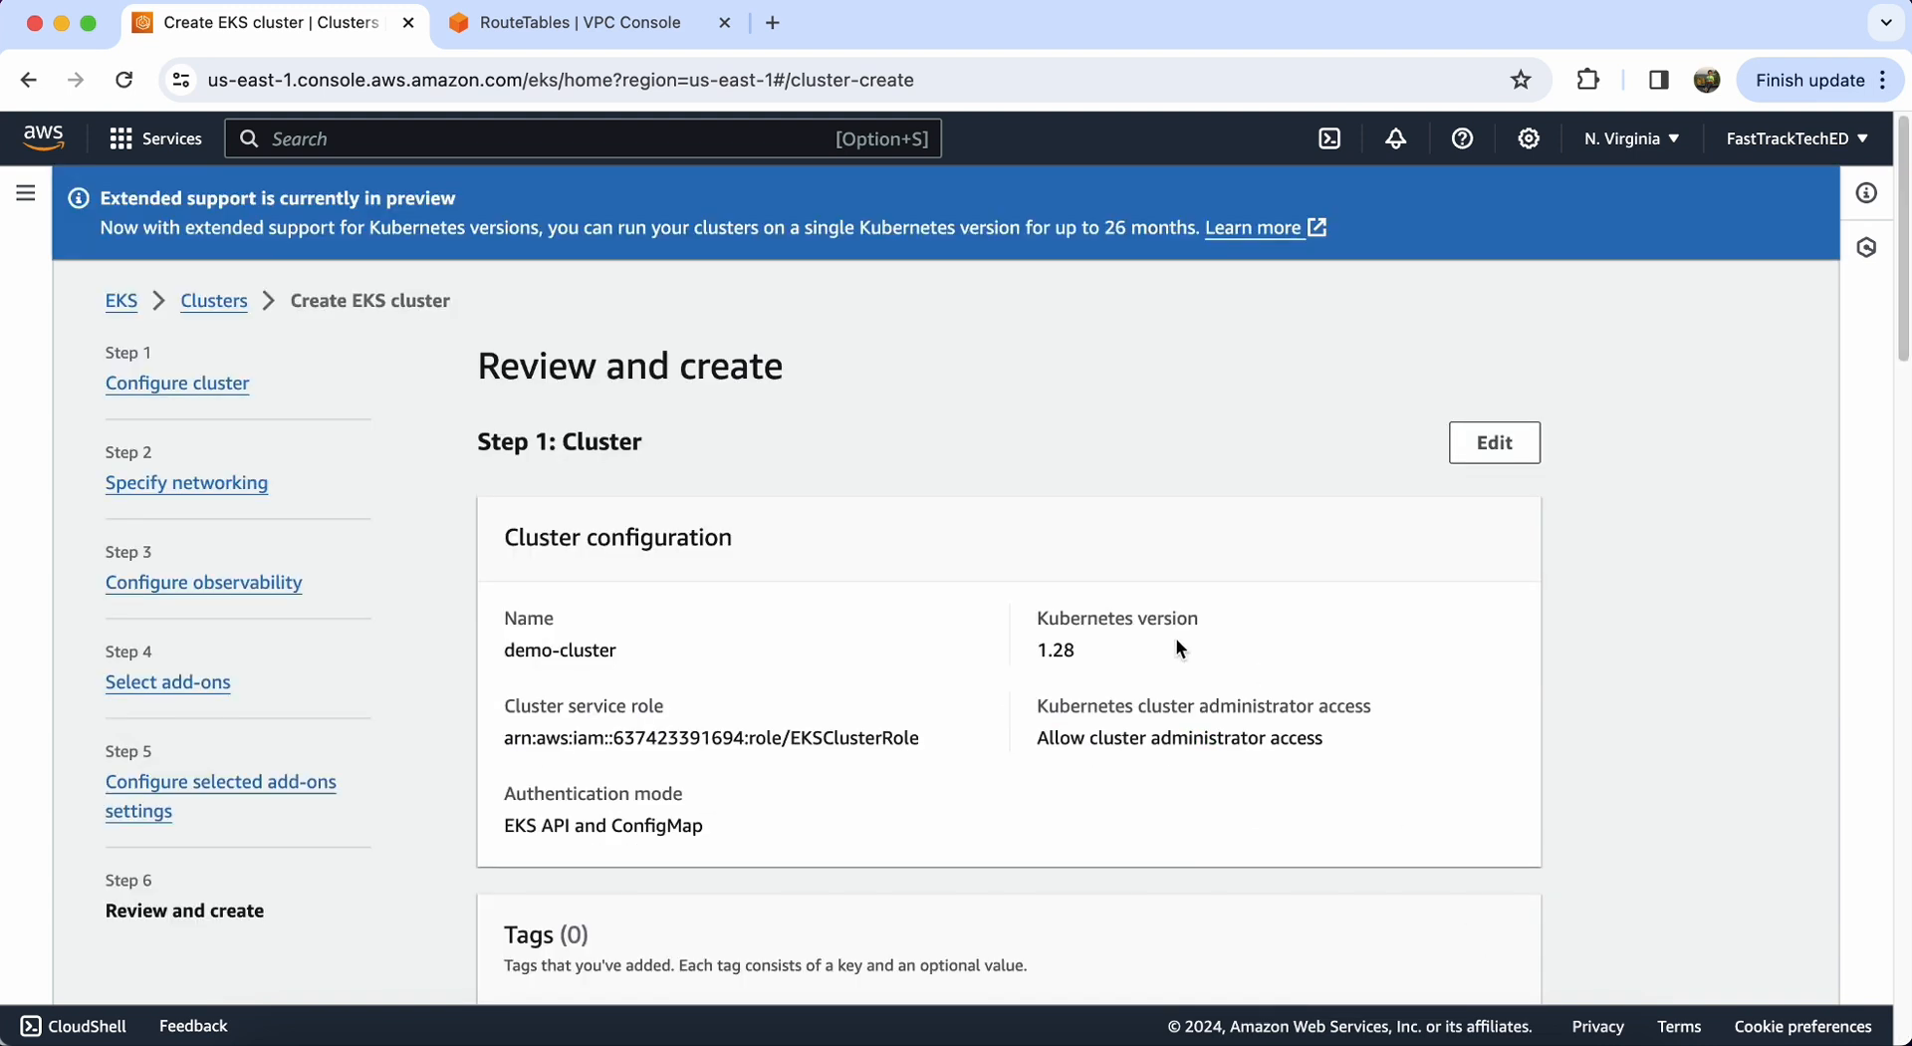
scroll(1178, 649, "down", 15)
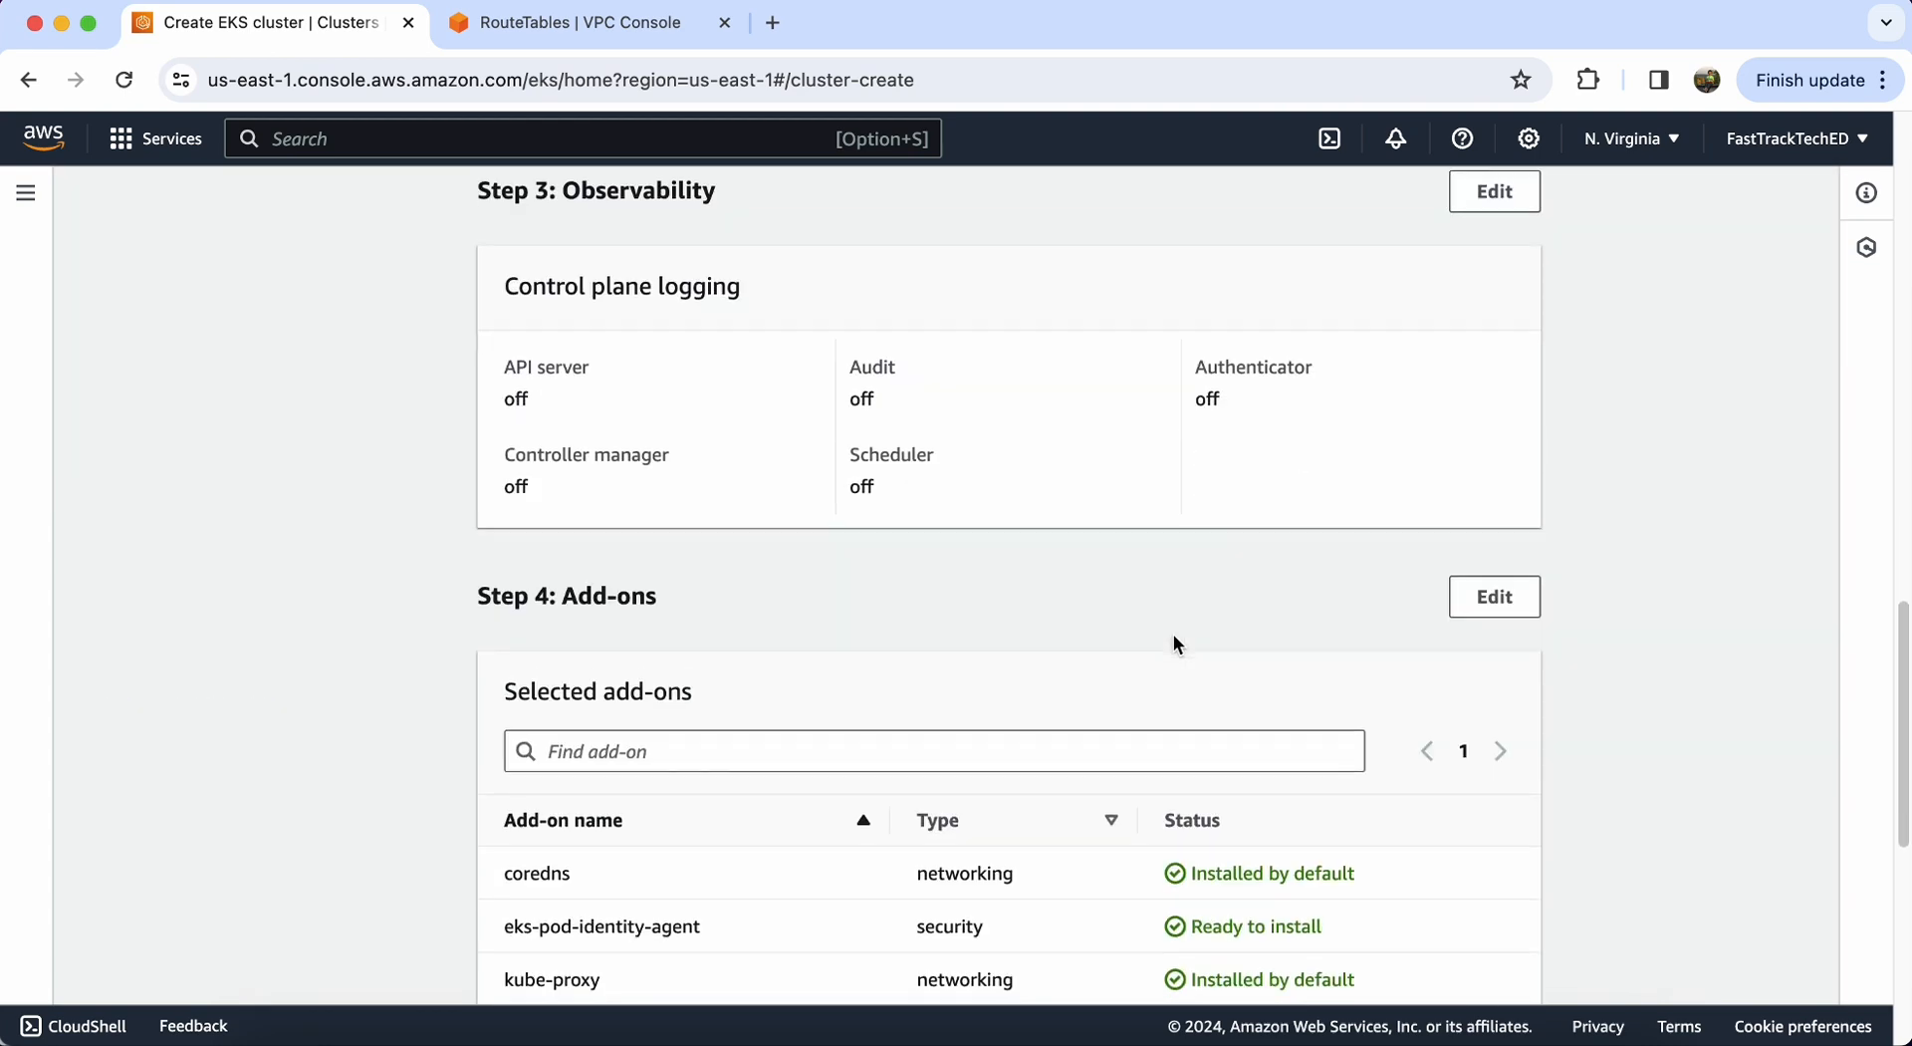
scroll(1175, 643, "down", 7)
left_click(1491, 962)
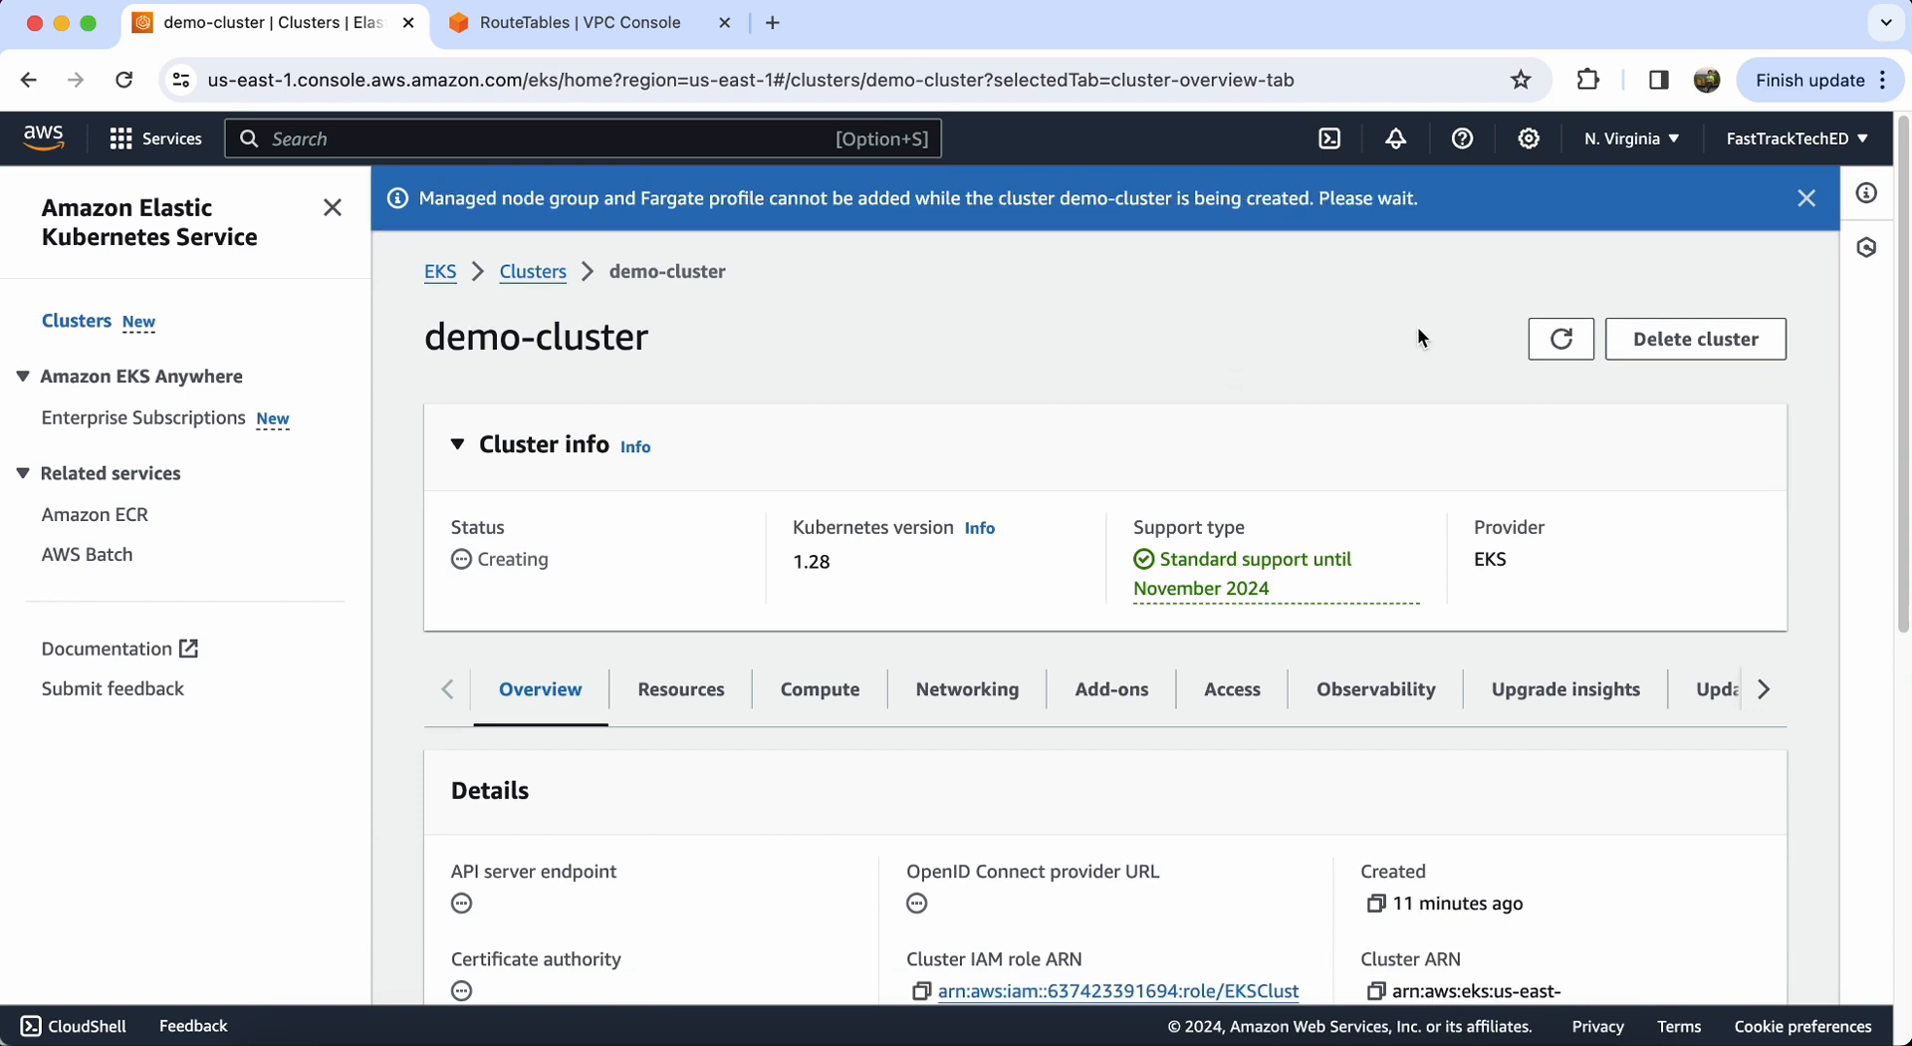
Step: Refresh the status of demo-cluster and start adding a node group from its compute settings
left_click(1562, 340)
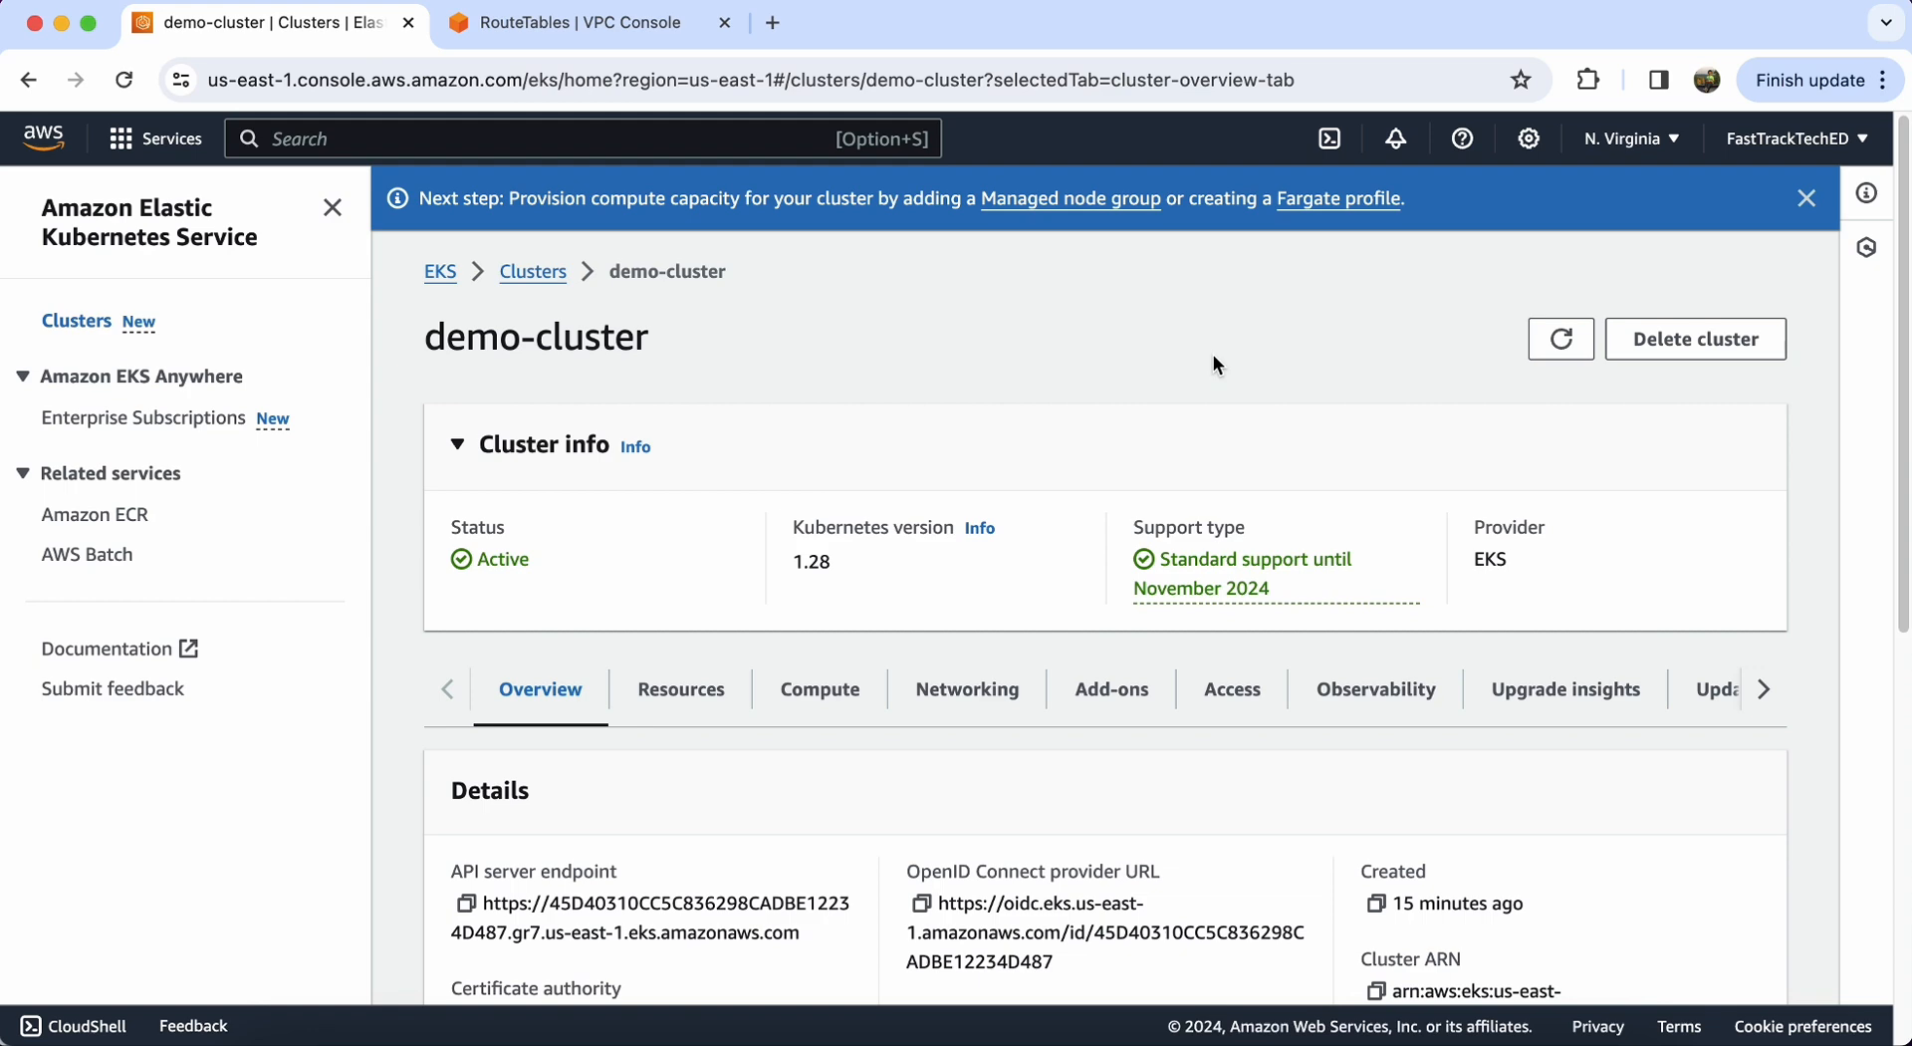
left_click(849, 709)
scroll(847, 710, "down", 5)
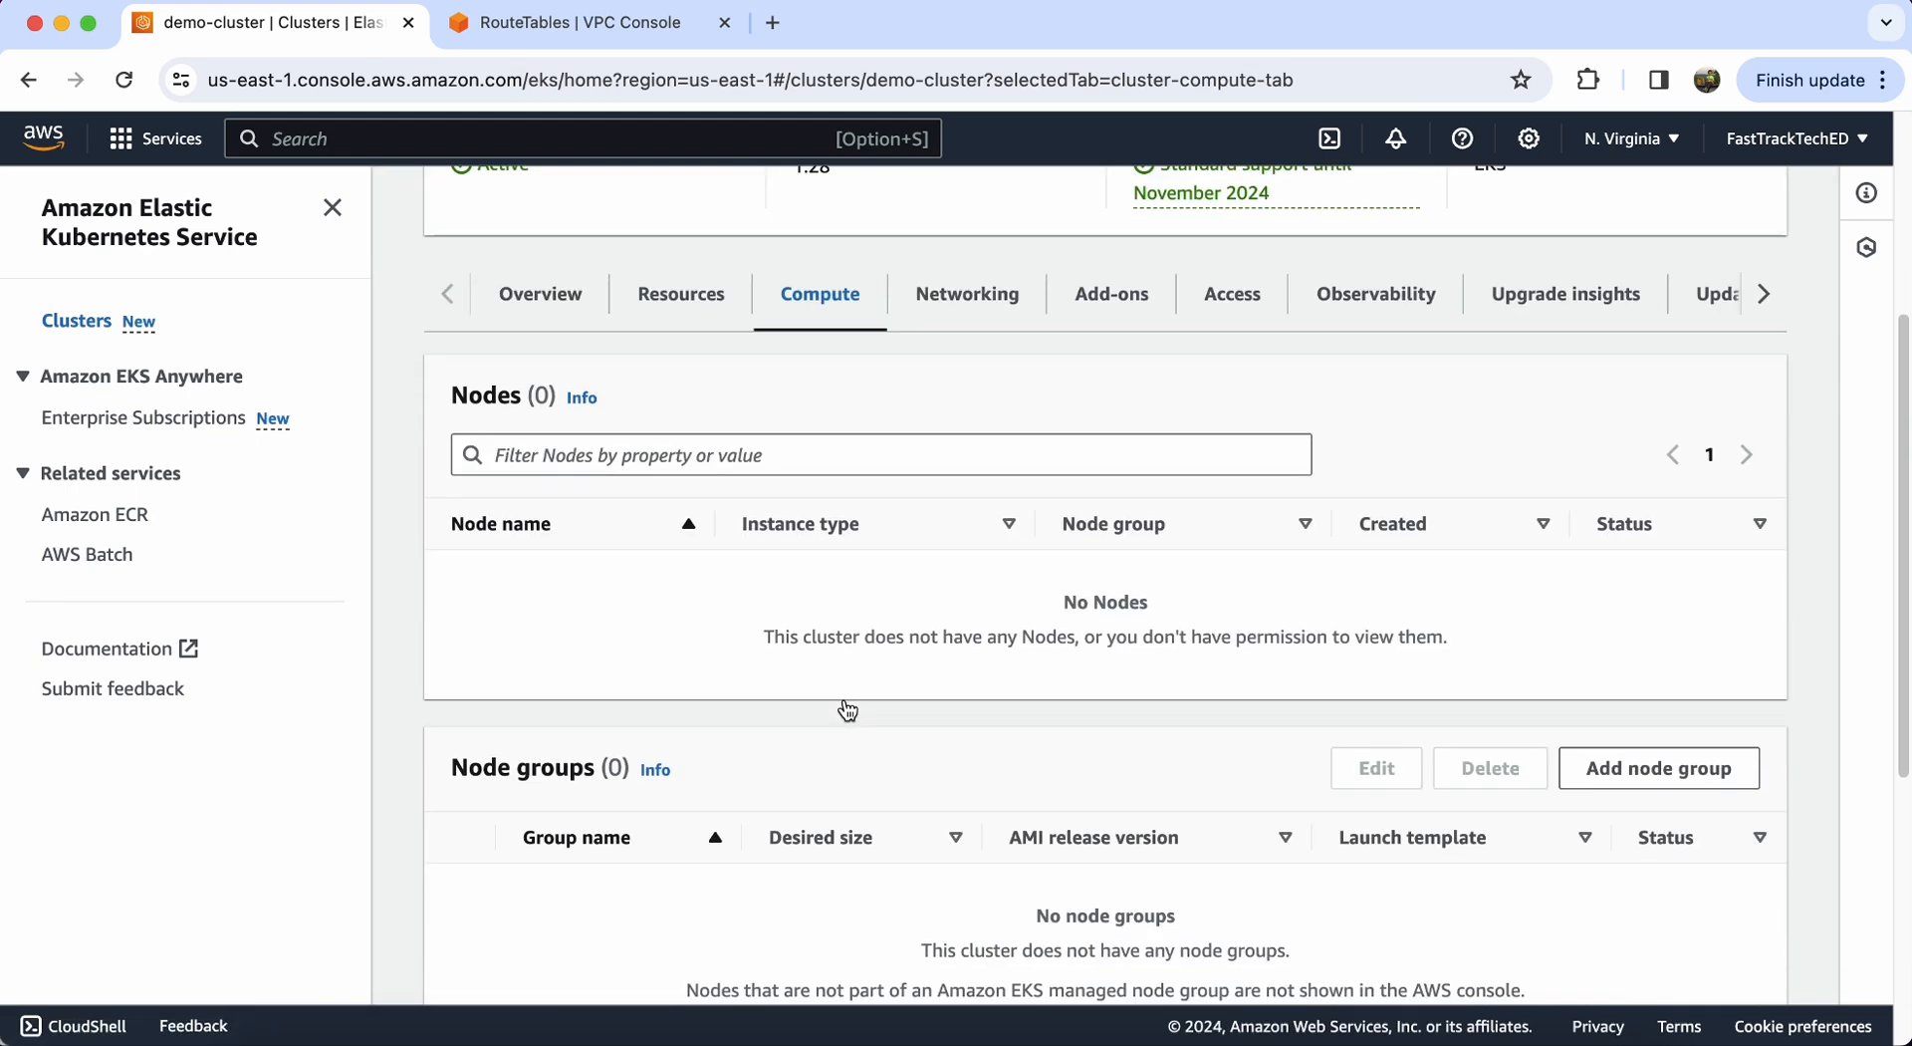
scroll(847, 711, "down", 3)
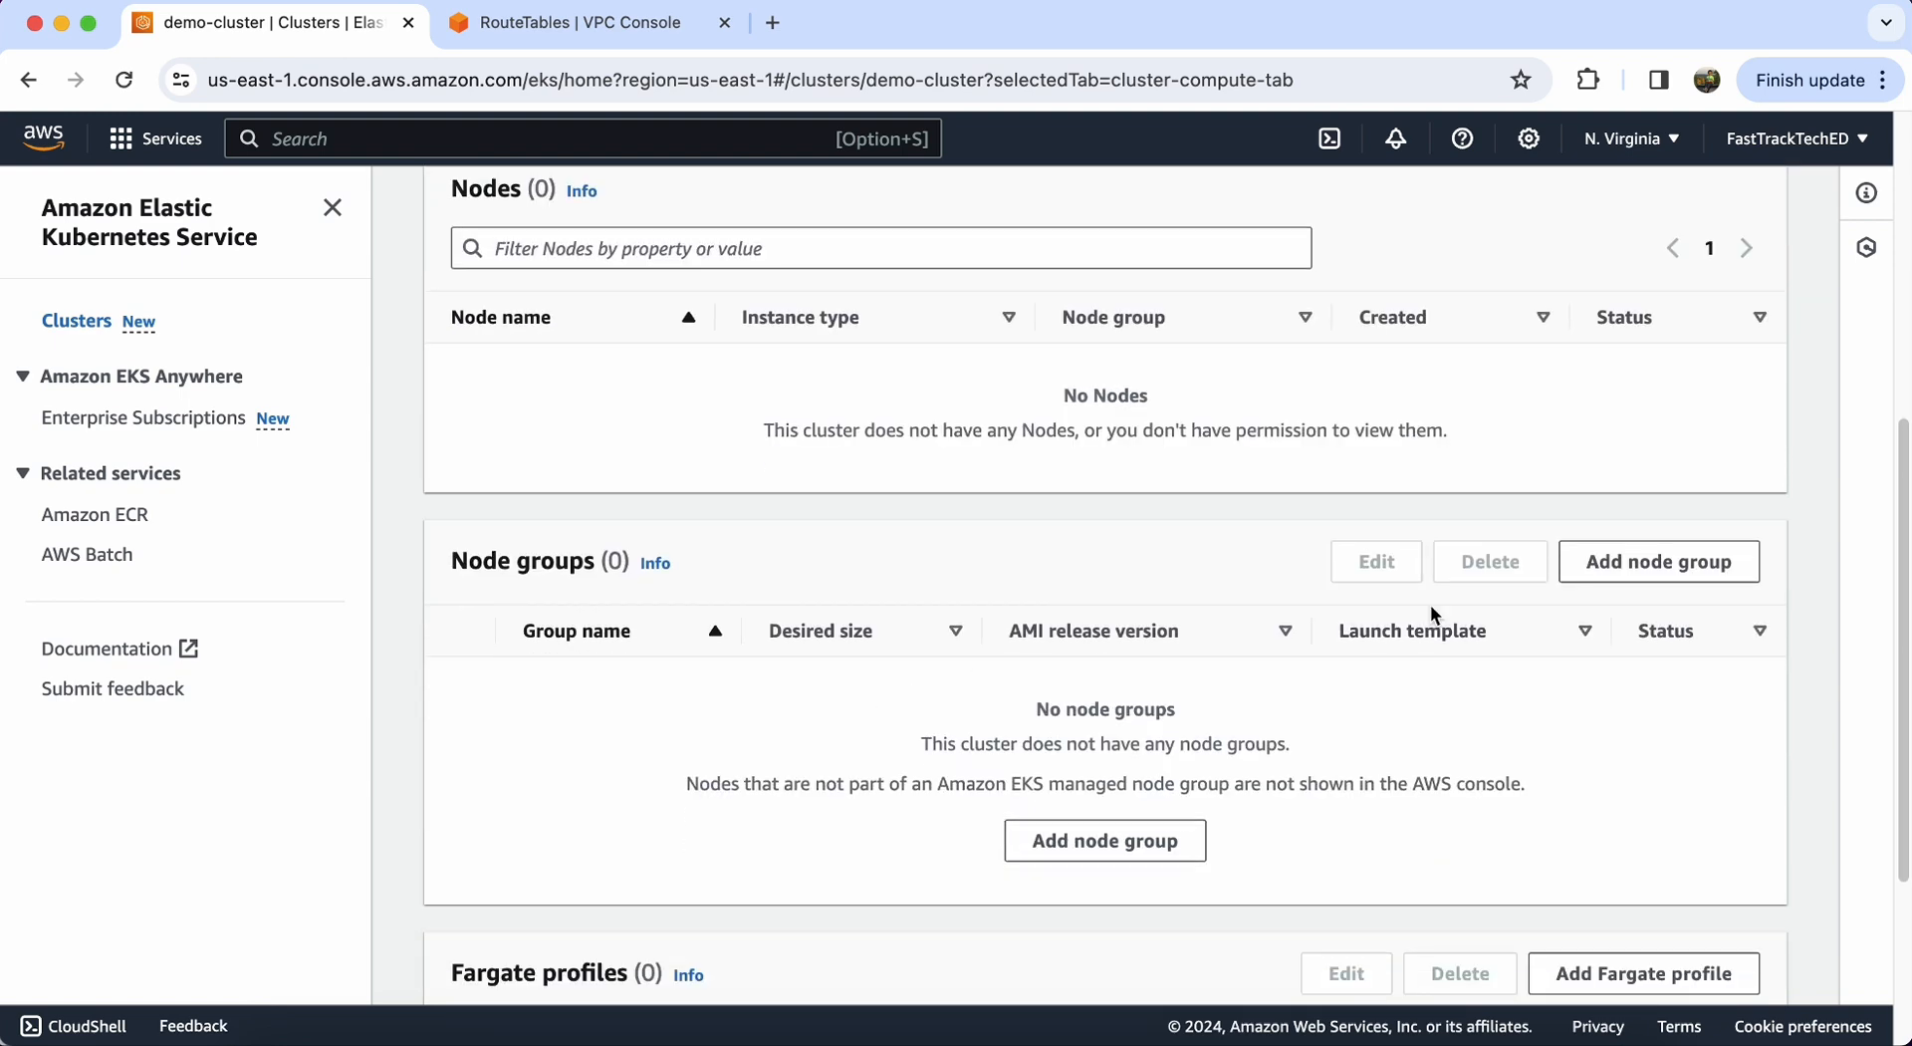
left_click(1634, 562)
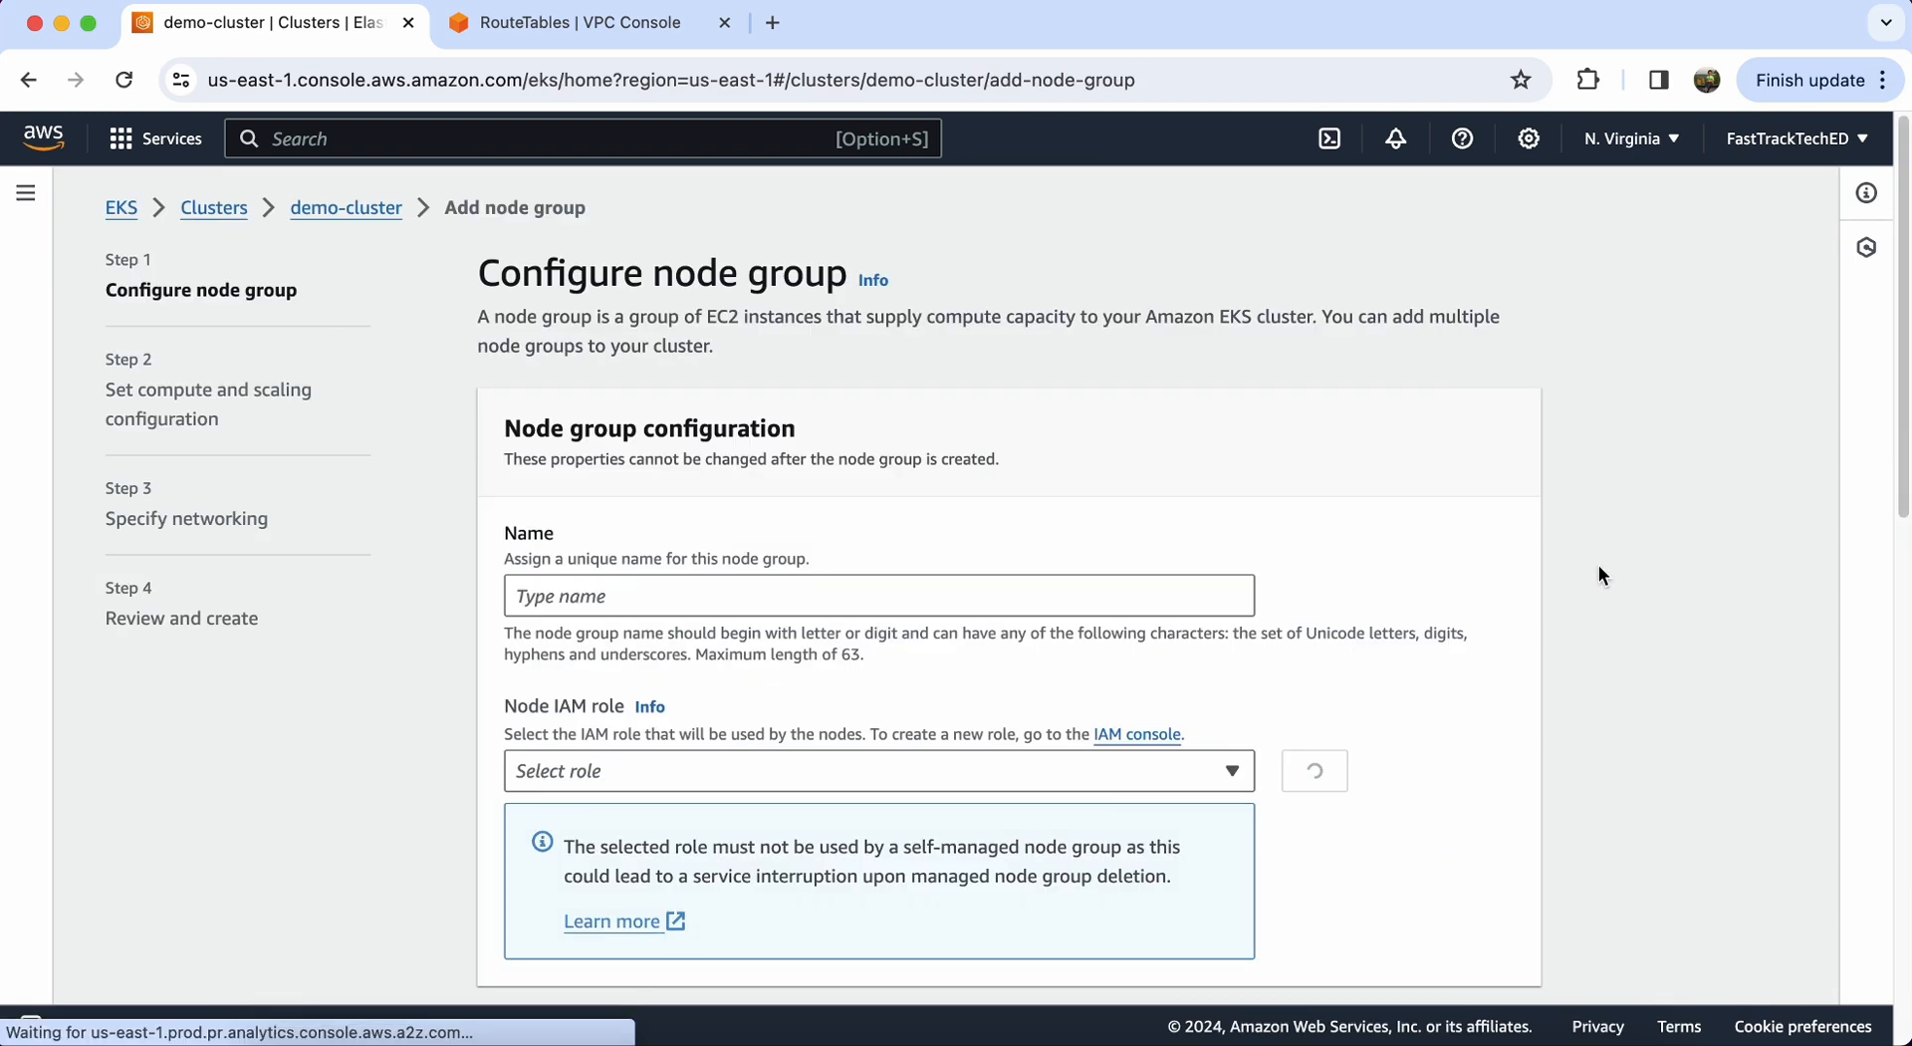
Step: Name the node group demo-group, assign EKSWorkerRole as its node IAM role, and proceed to the compute and scaling configuration
left_click(838, 607)
type("demo")
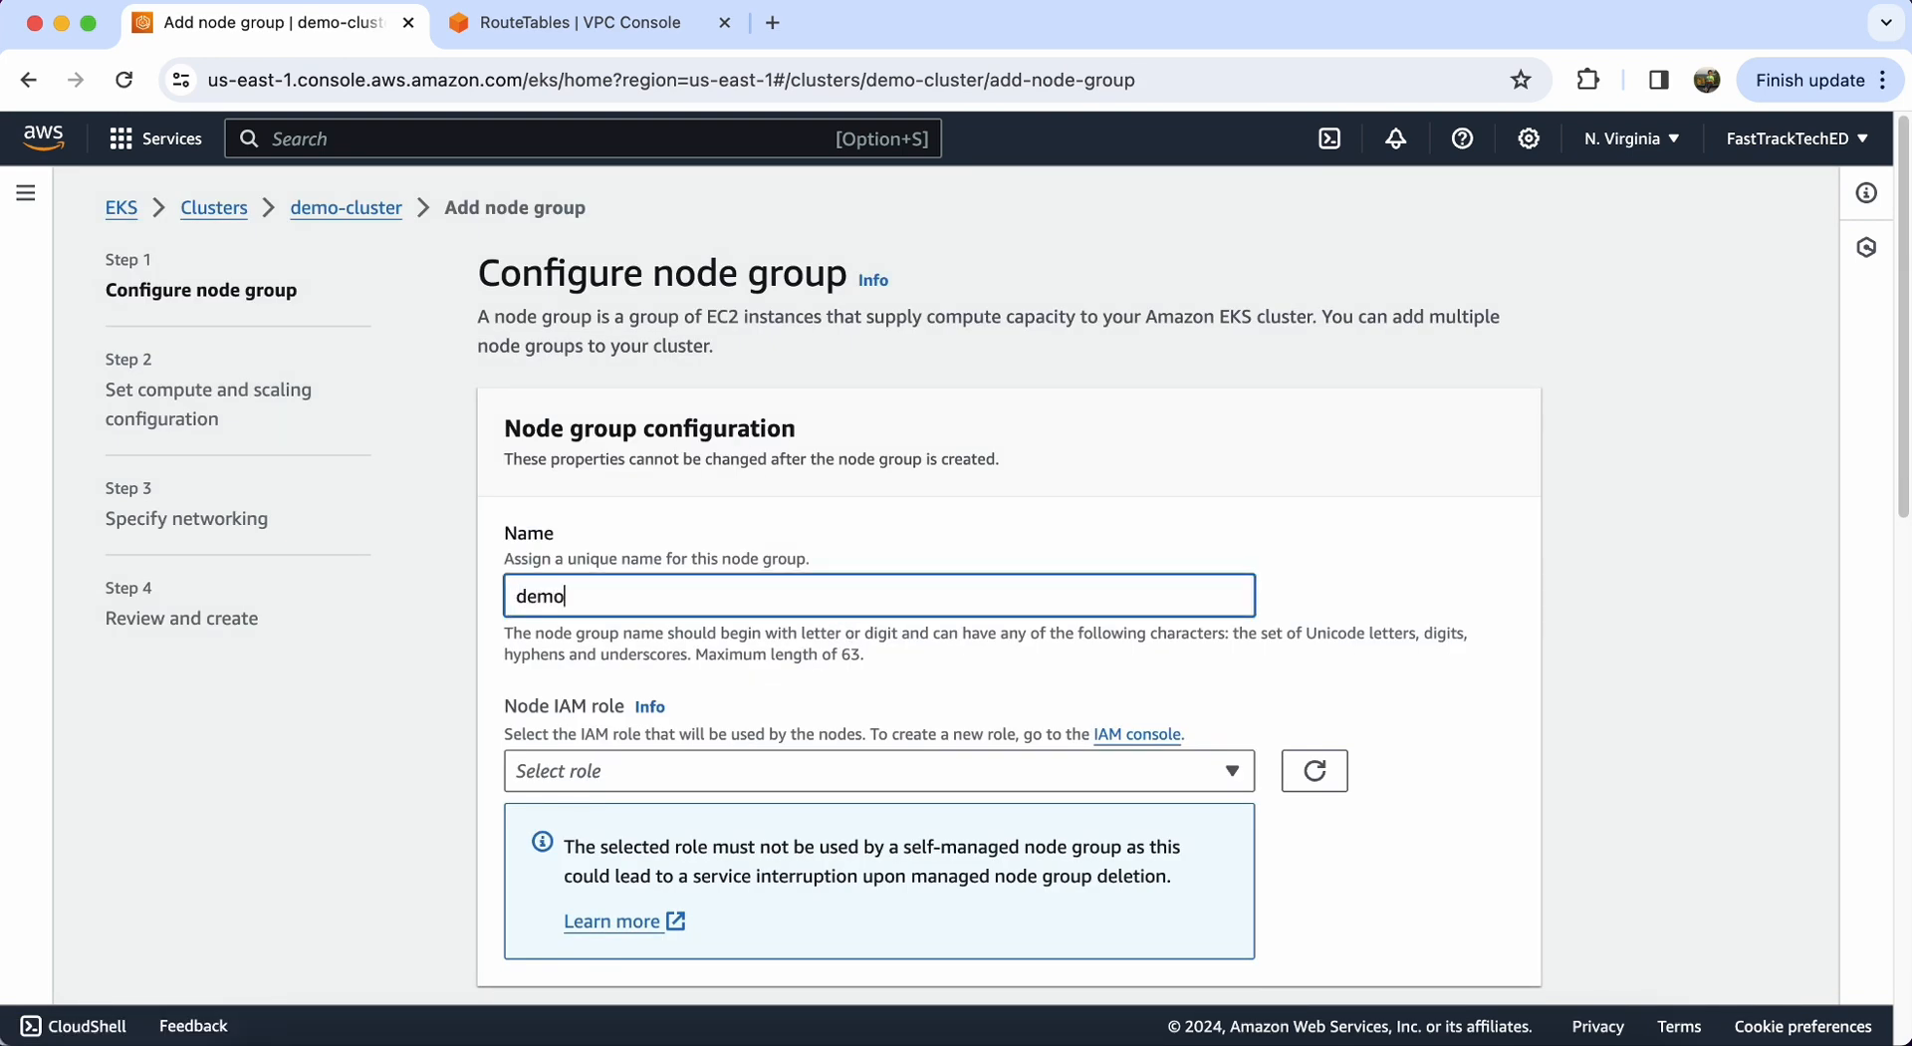
type("-group")
left_click(818, 771)
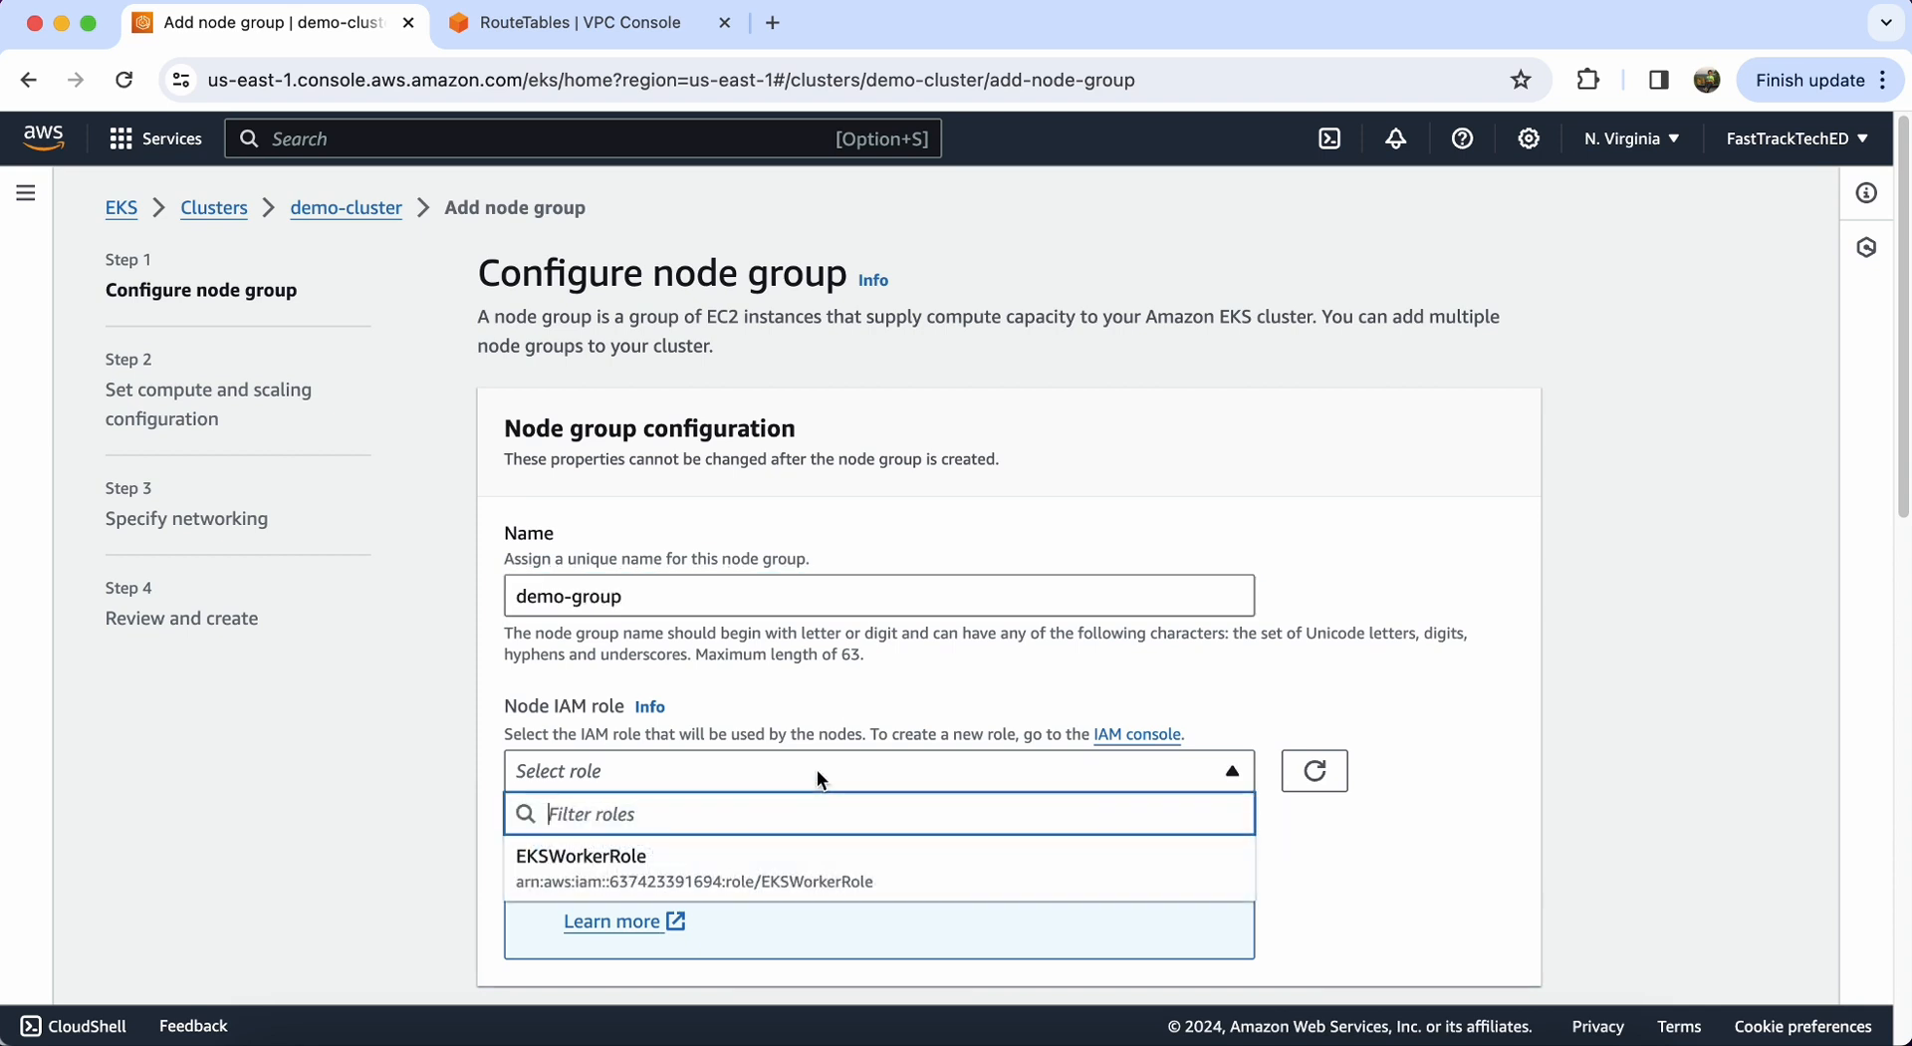
left_click(768, 858)
scroll(1372, 757, "down", 5)
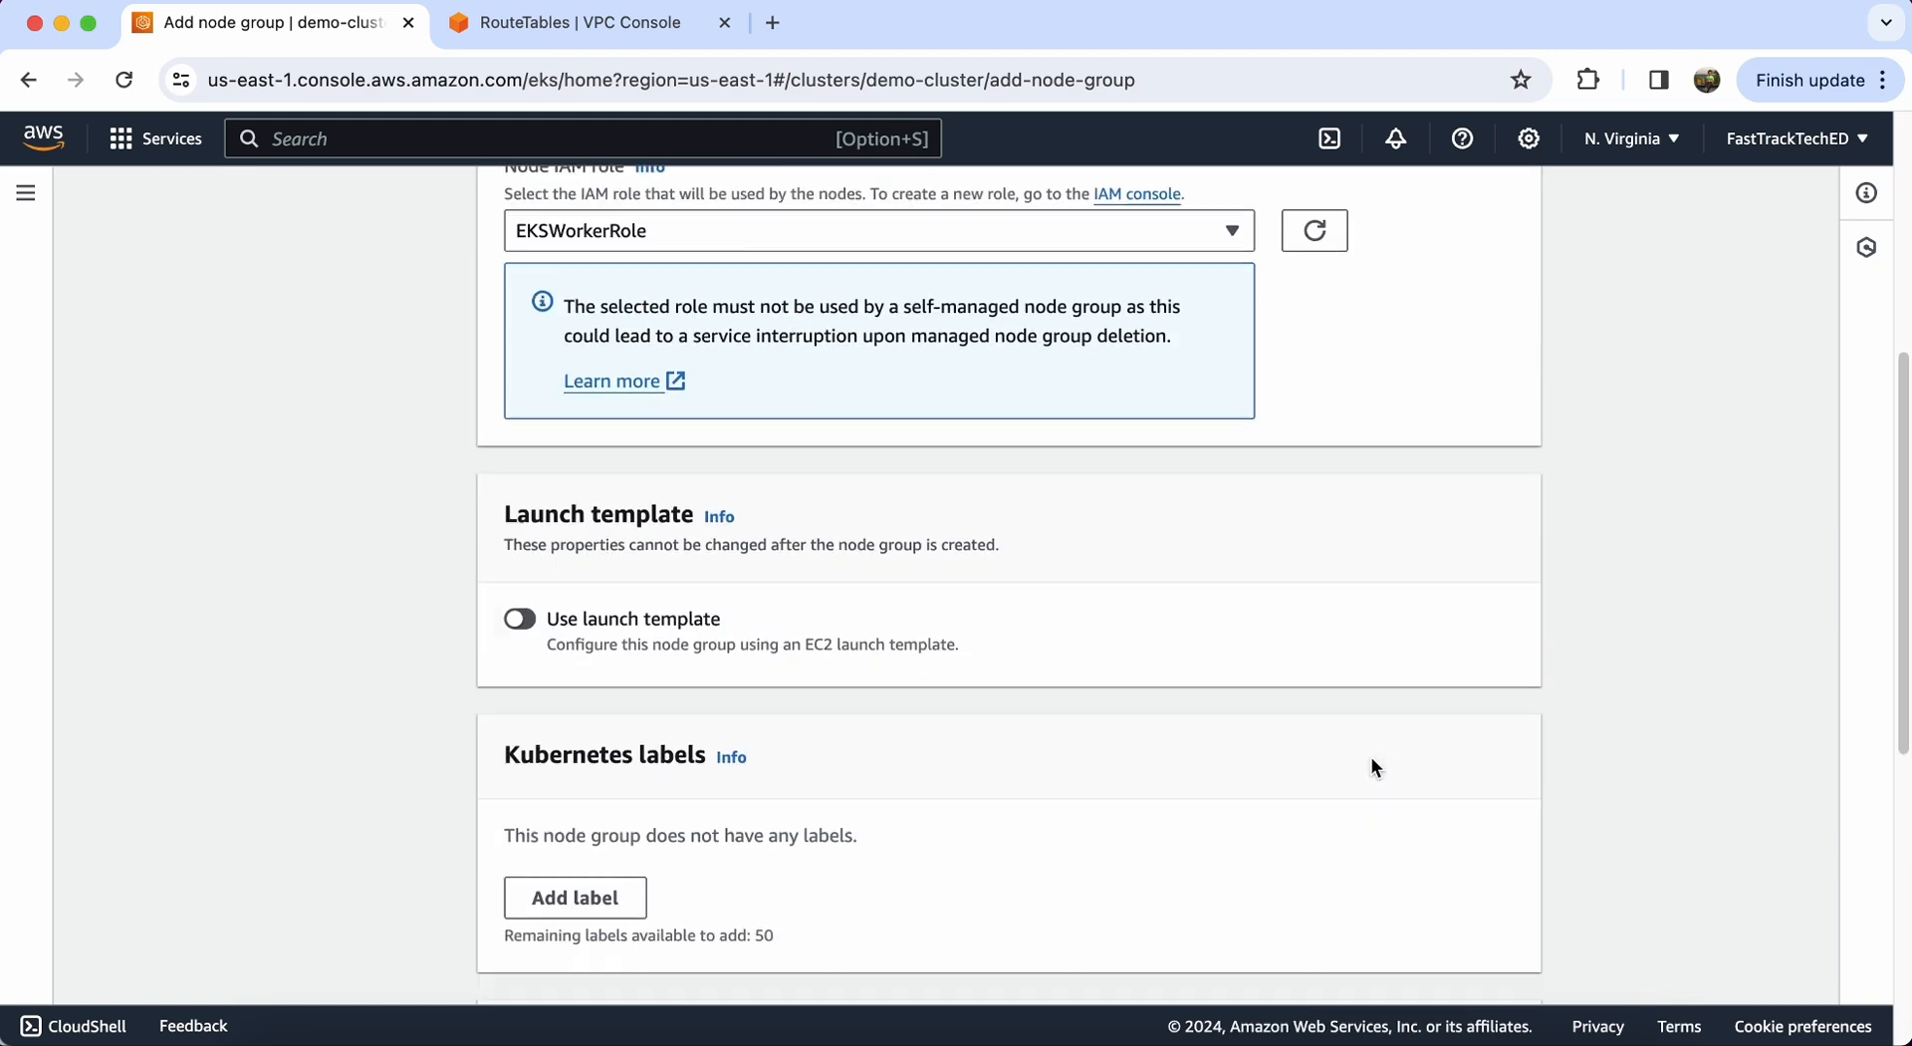
scroll(1371, 759, "down", 5)
scroll(1366, 764, "down", 3)
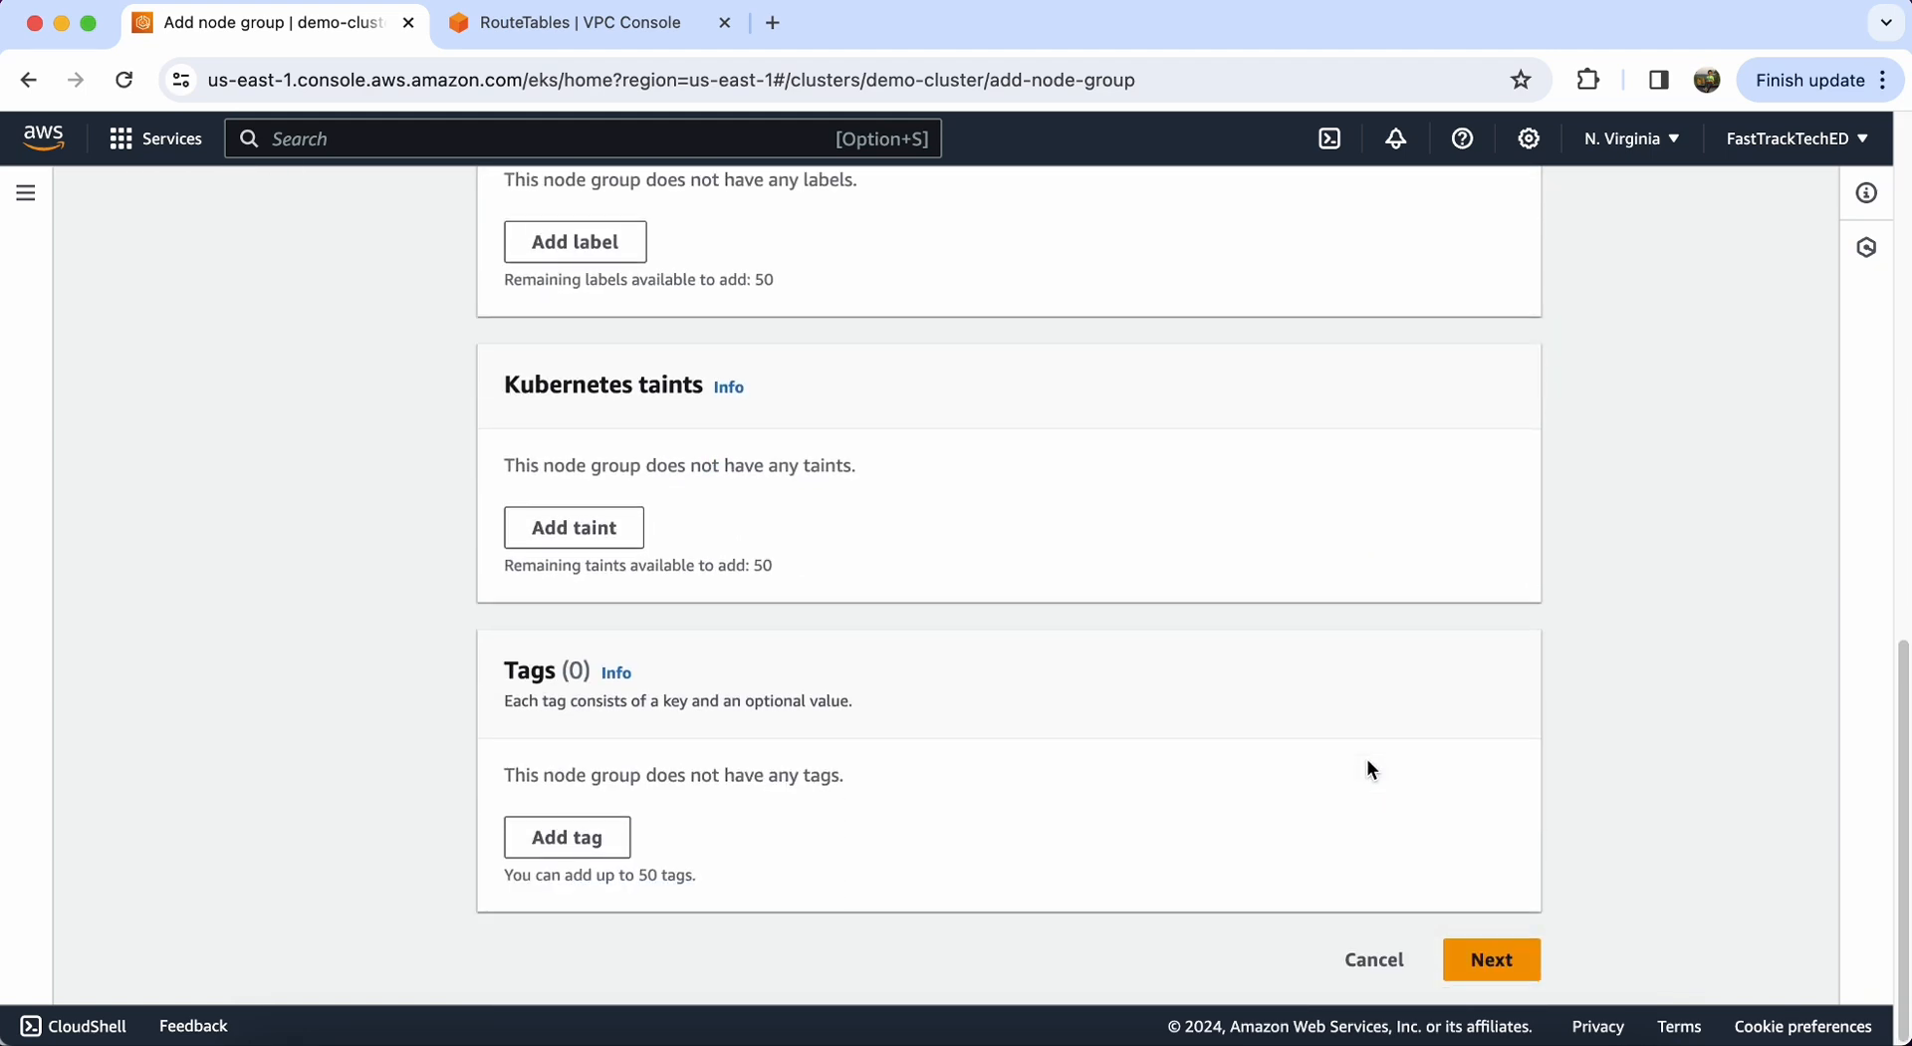
left_click(1514, 962)
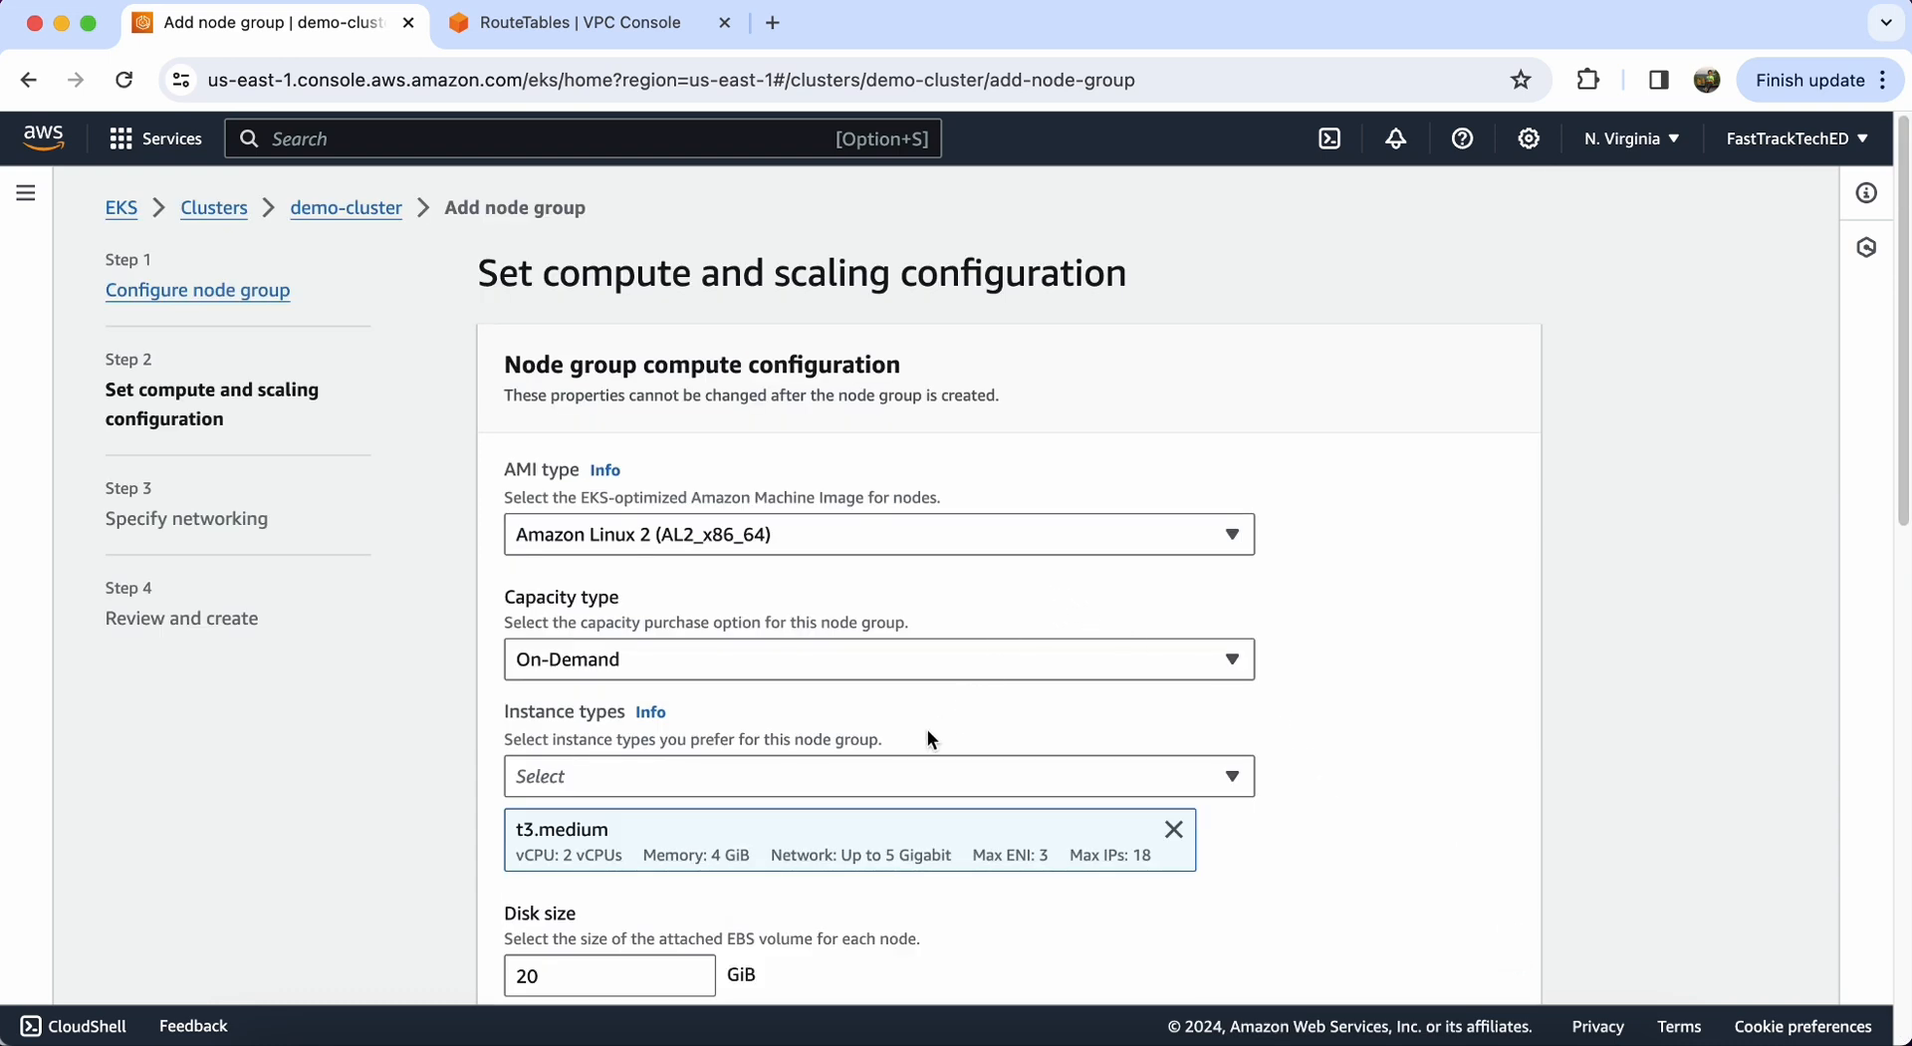
Step: Keep On-Demand t3.medium instances with 20 GiB disks and desired, minimum and maximum sizes of 2 nodes, and proceed to networking
scroll(916, 717, "down", 4)
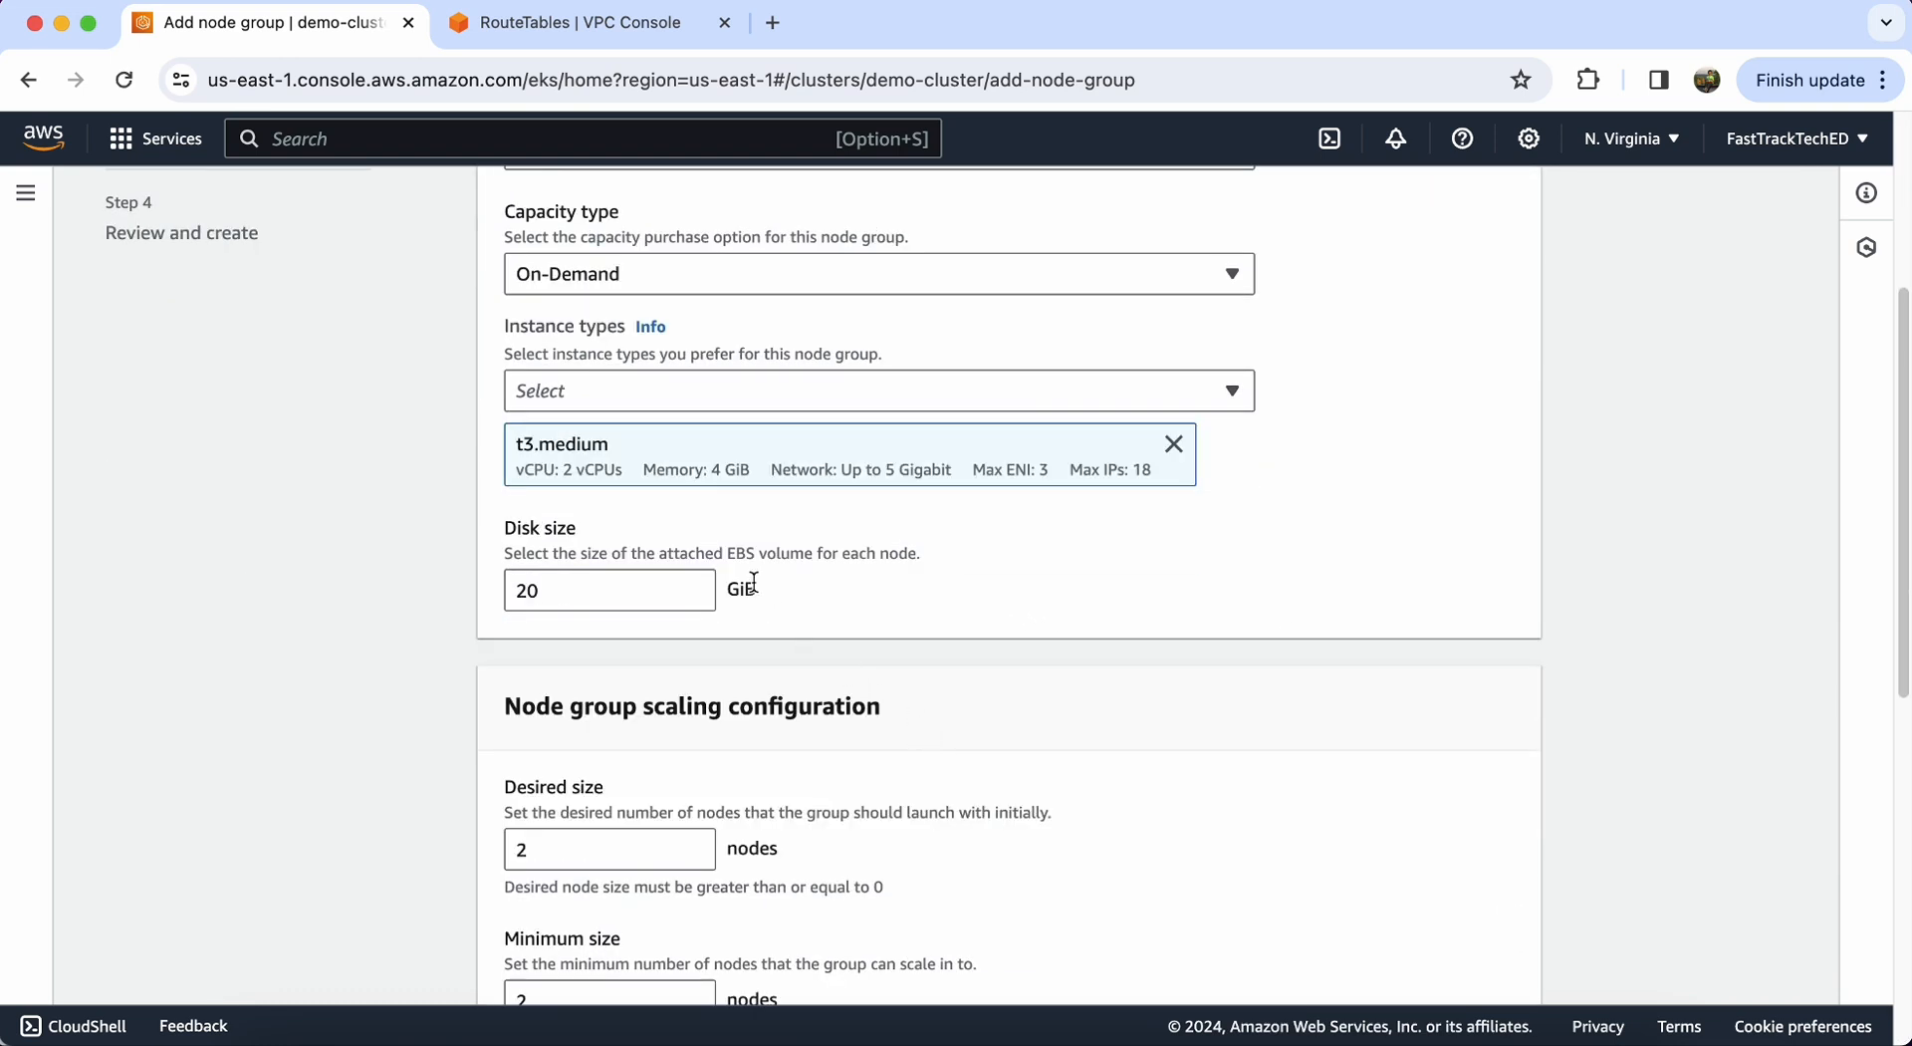
scroll(1104, 703, "down", 4)
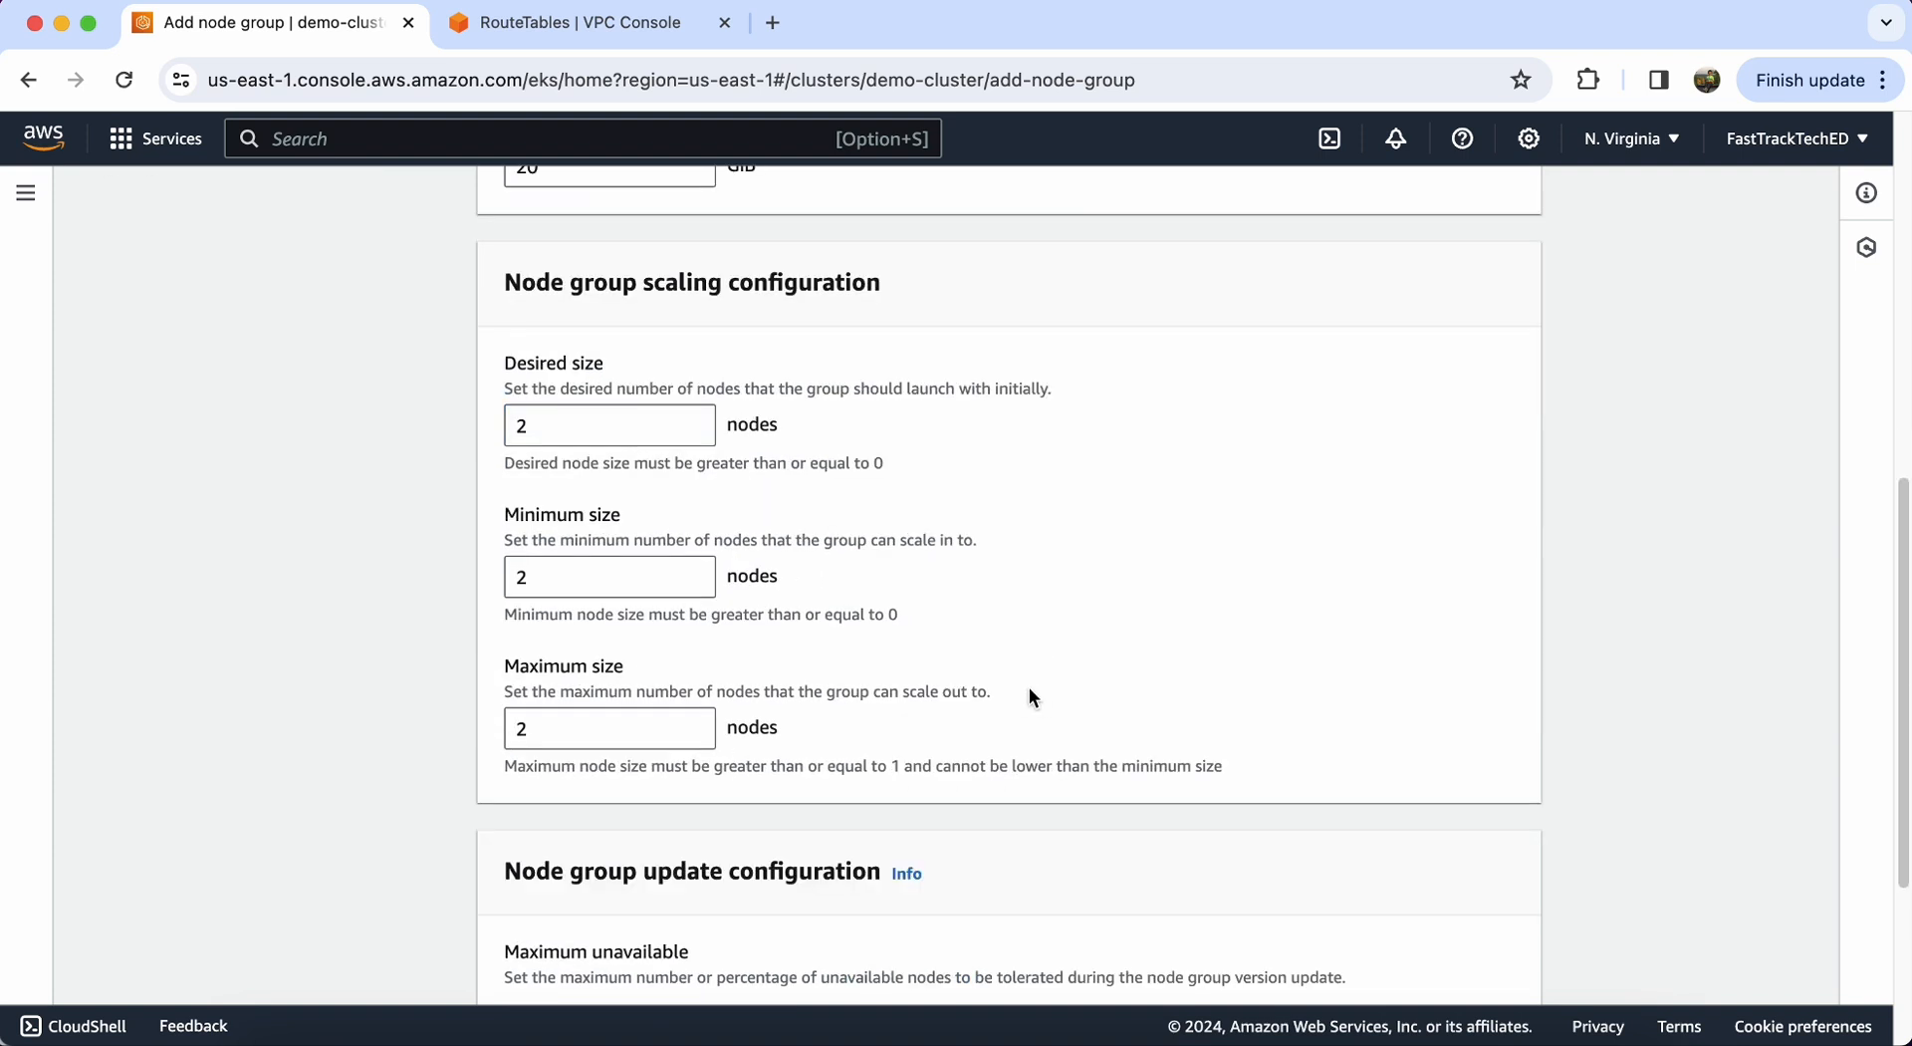
scroll(1030, 697, "down", 4)
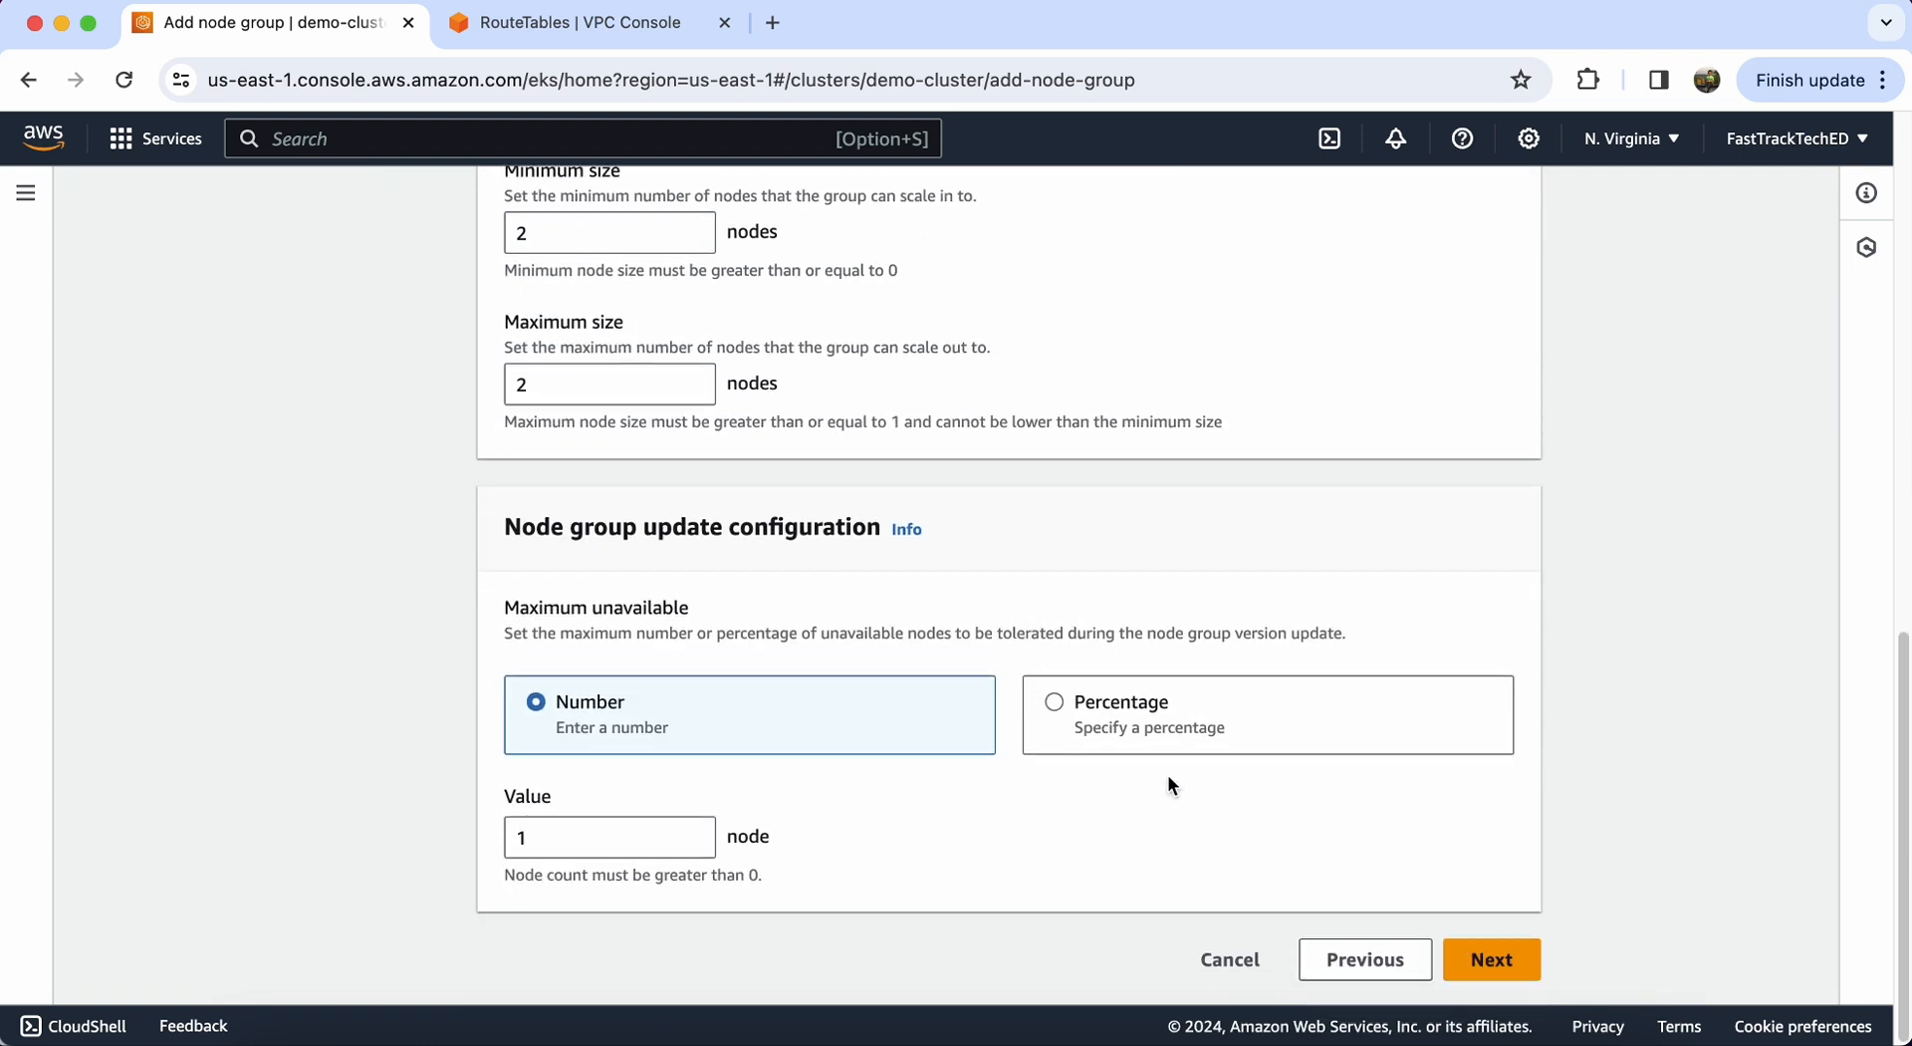
left_click(1491, 960)
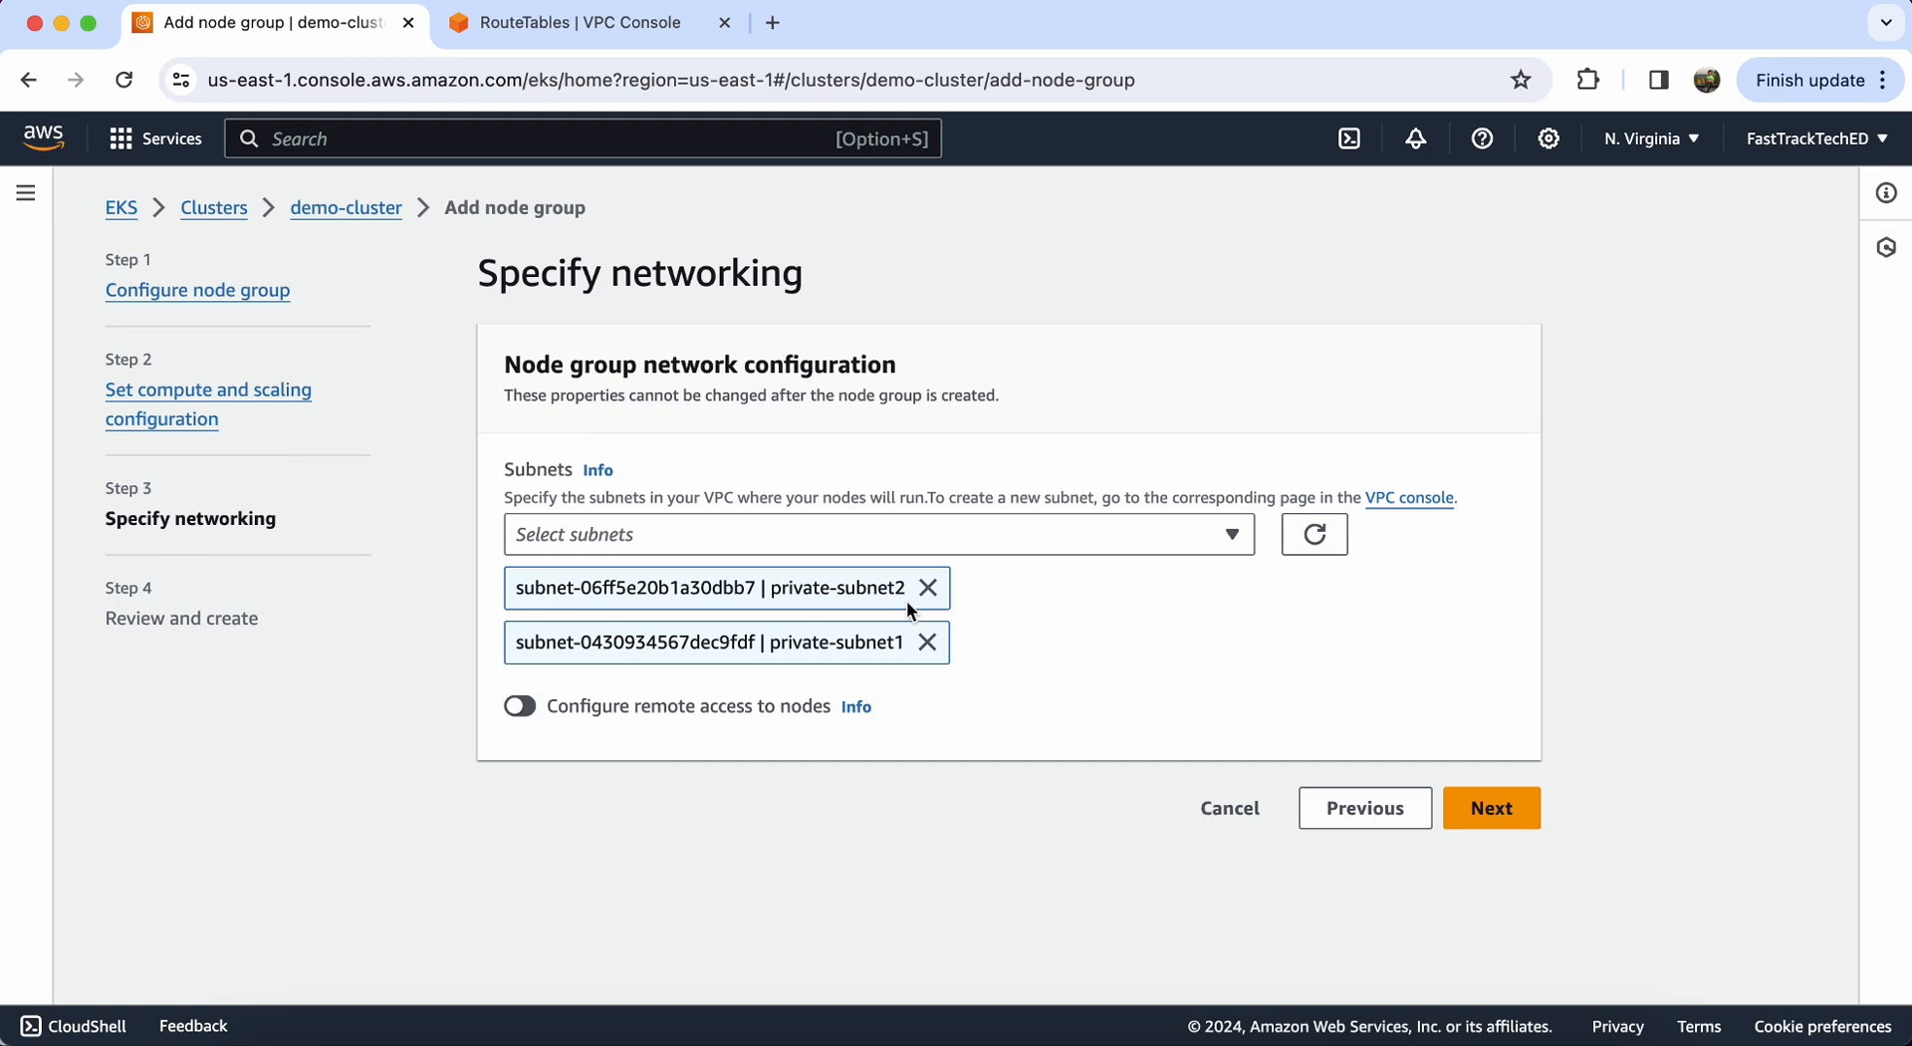
Step: Keep private-subnet1 and private-subnet2 for the node group, review its configuration and create it
left_click(1491, 808)
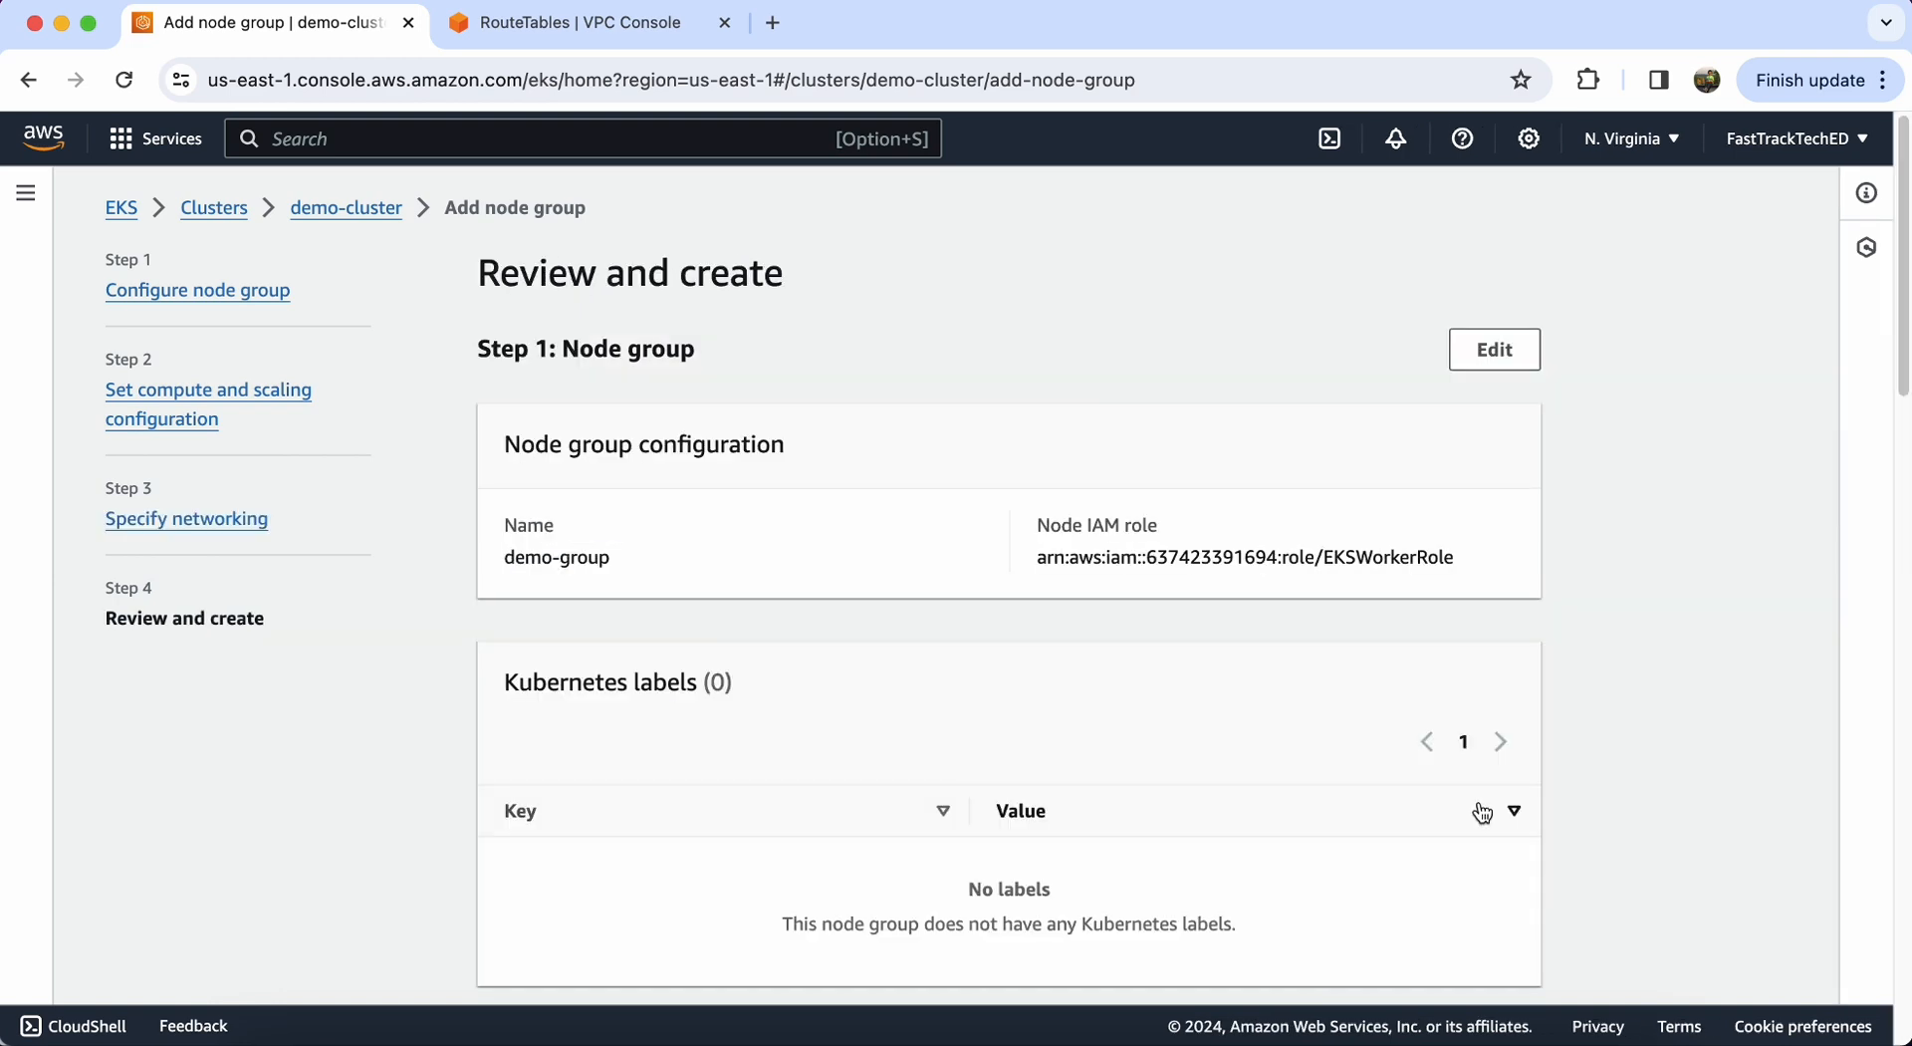
scroll(1275, 745, "down", 20)
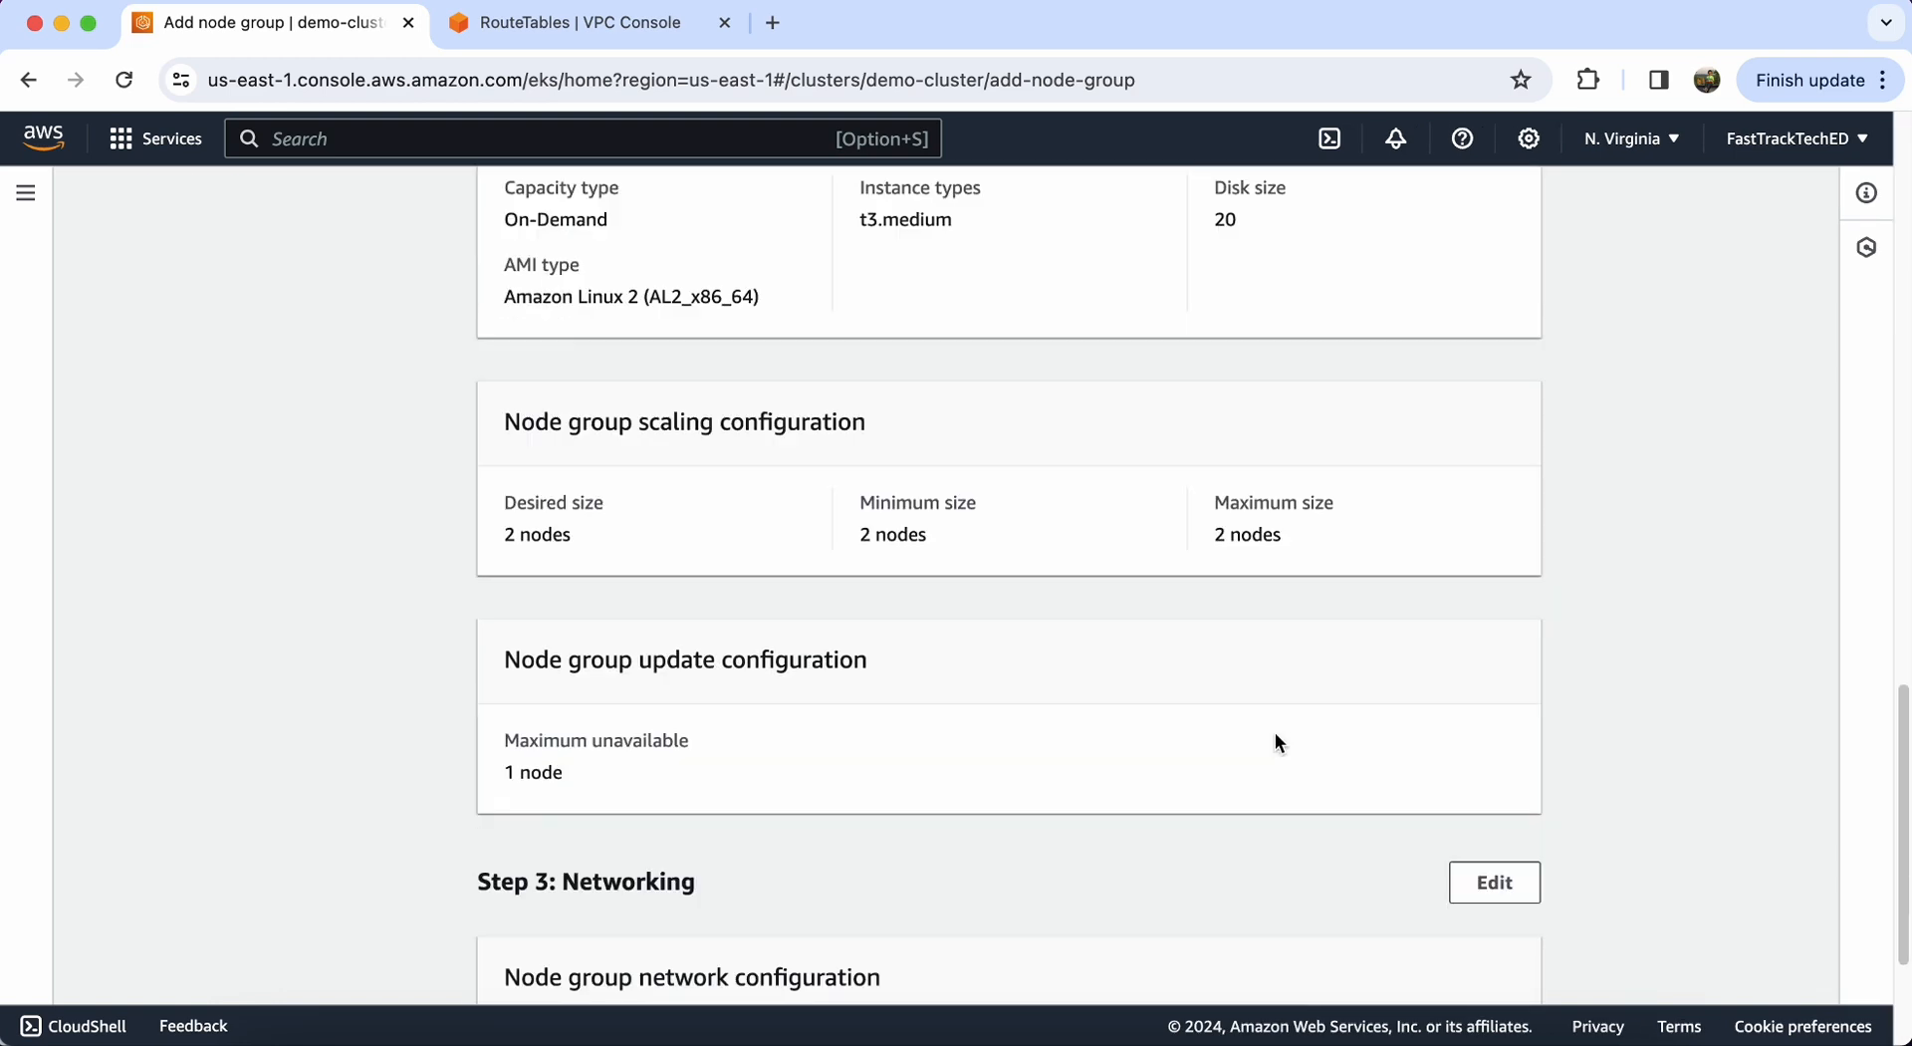
left_click(1458, 964)
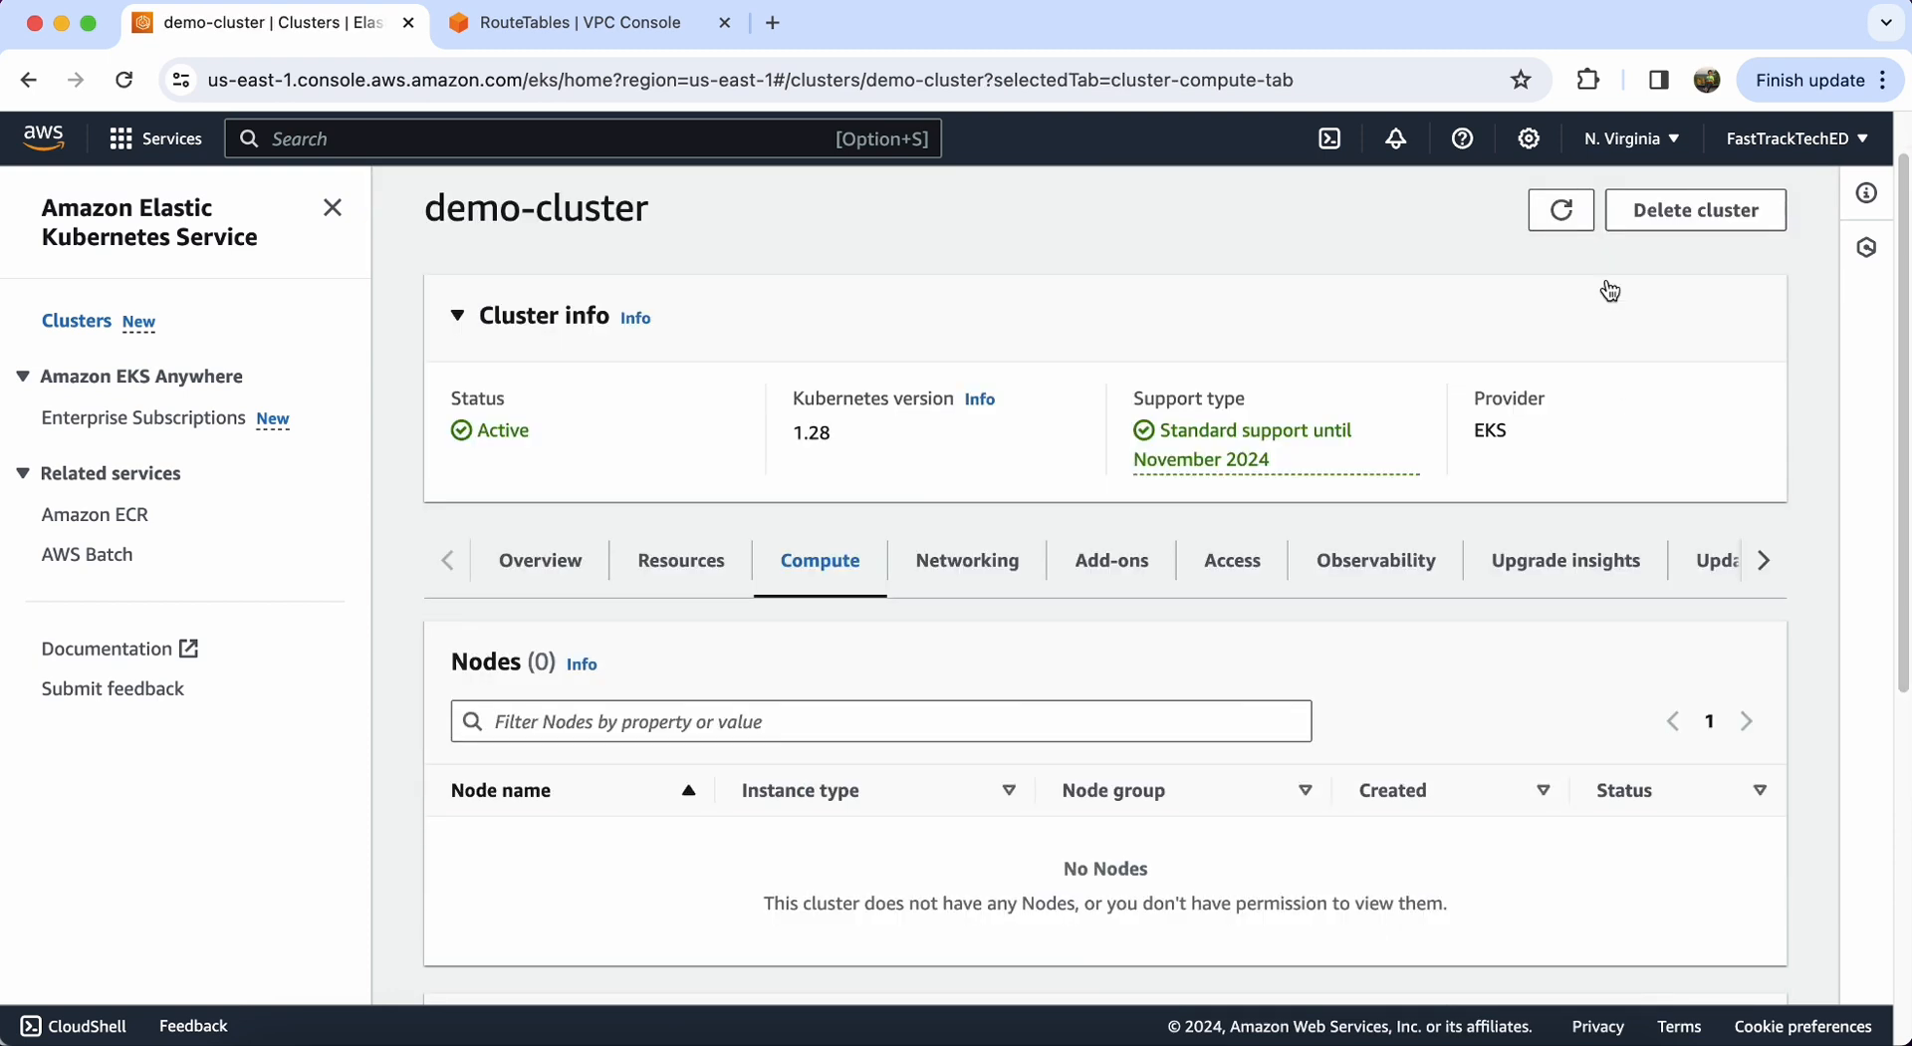
Step: Refresh demo-cluster and check the status of its nodes and of the node group demo-group
left_click(1562, 212)
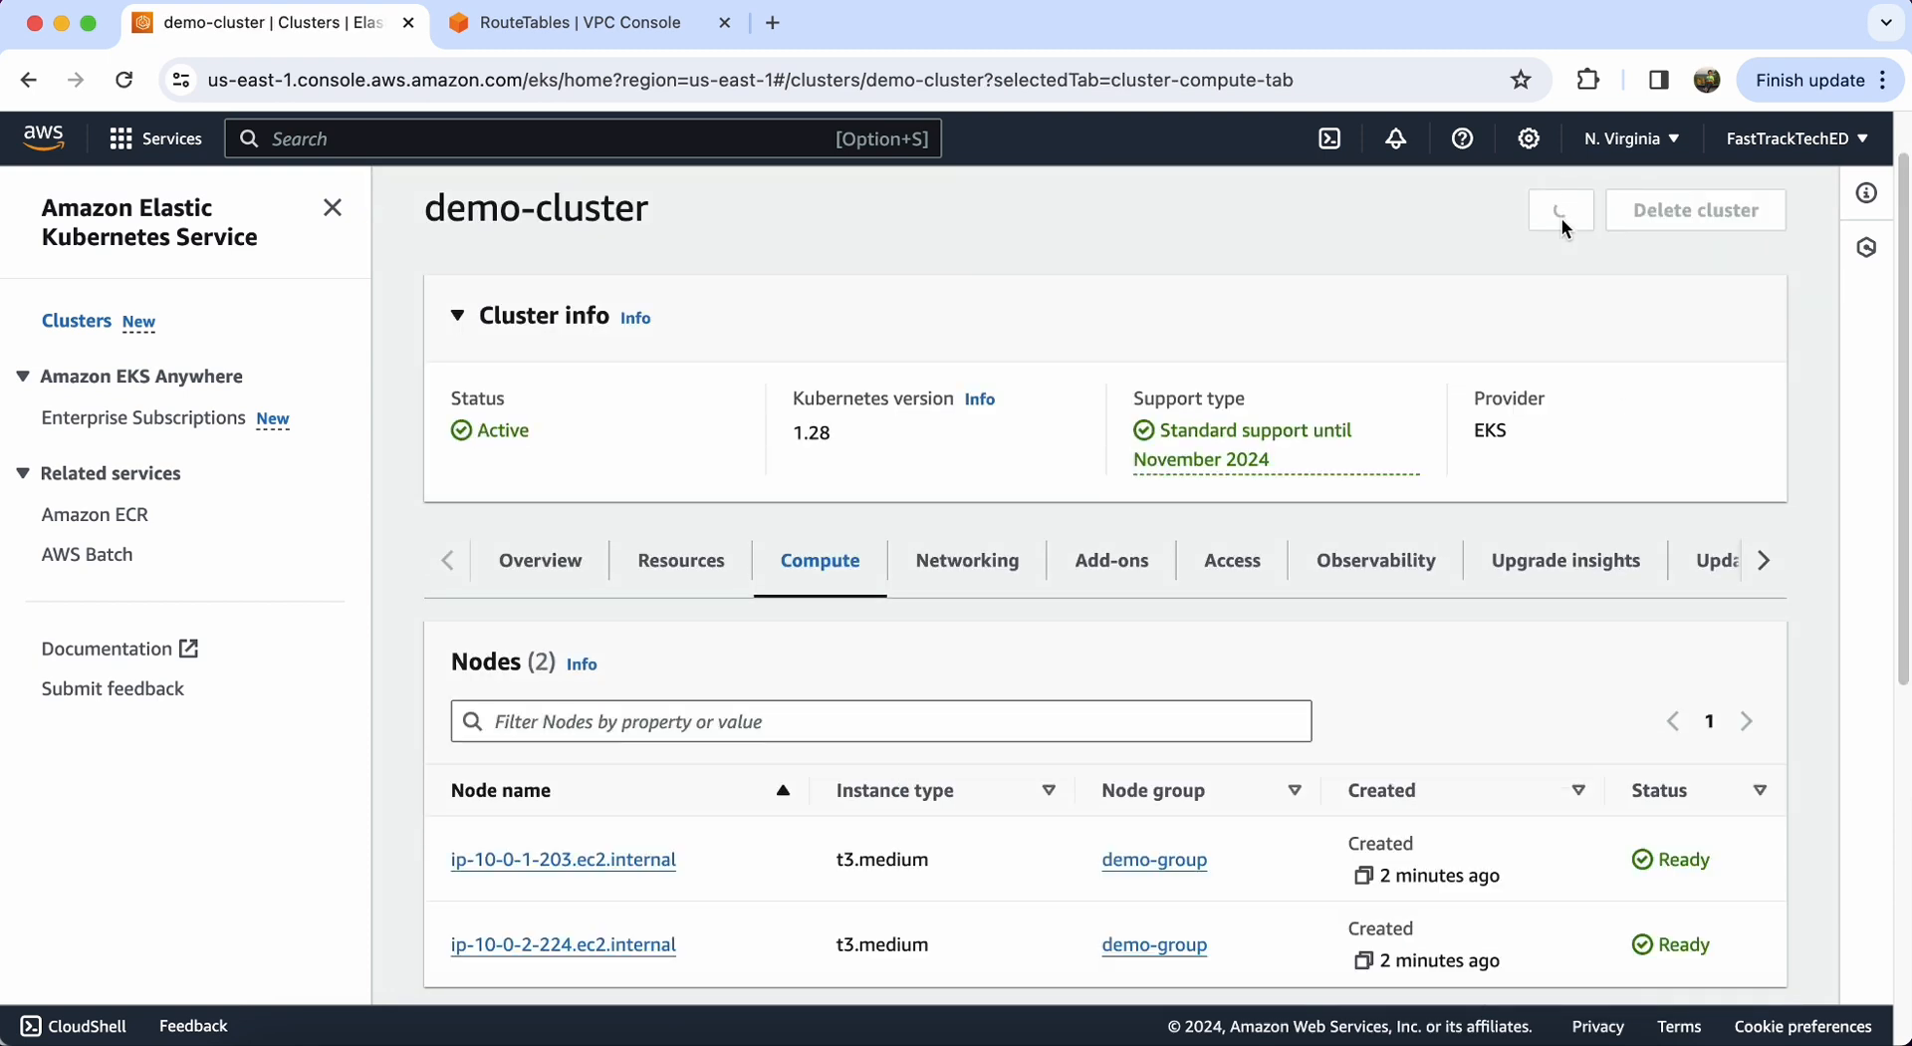
scroll(1474, 488, "down", 1)
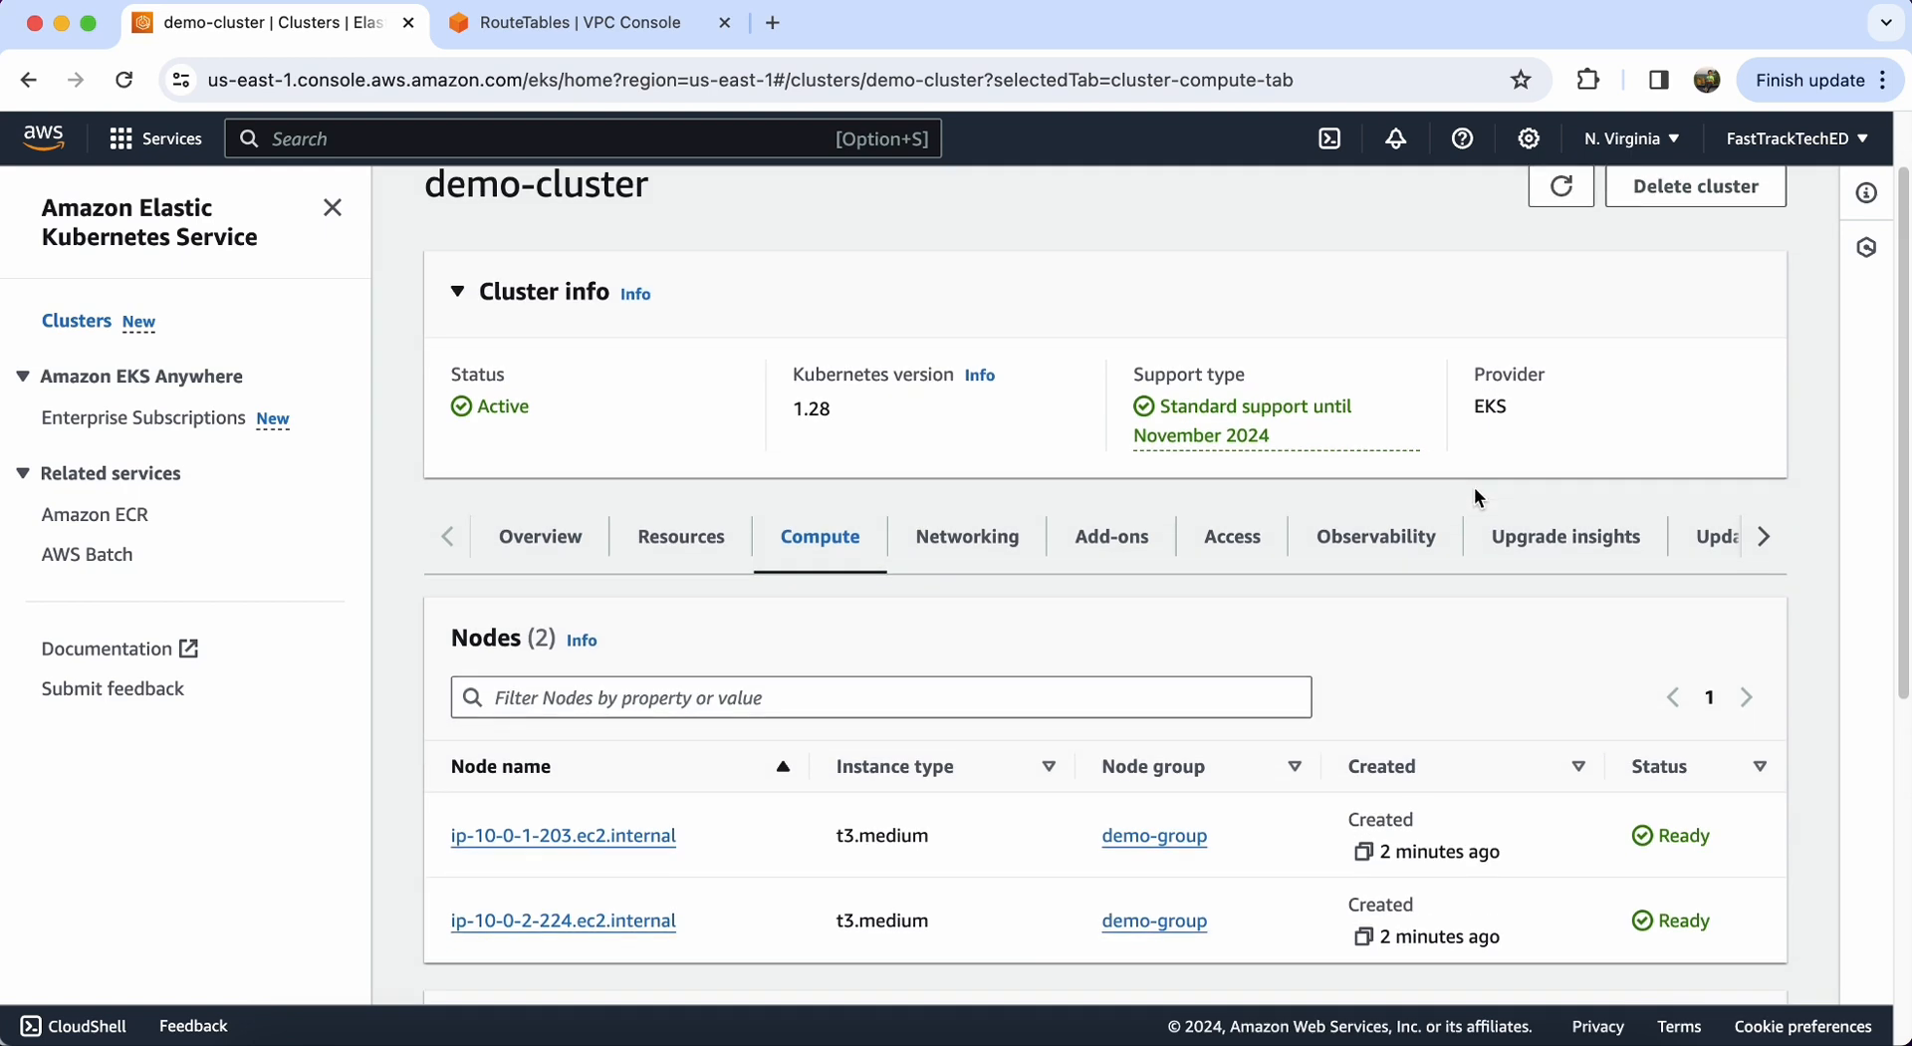
scroll(1474, 488, "down", 5)
scroll(1474, 488, "up", 1)
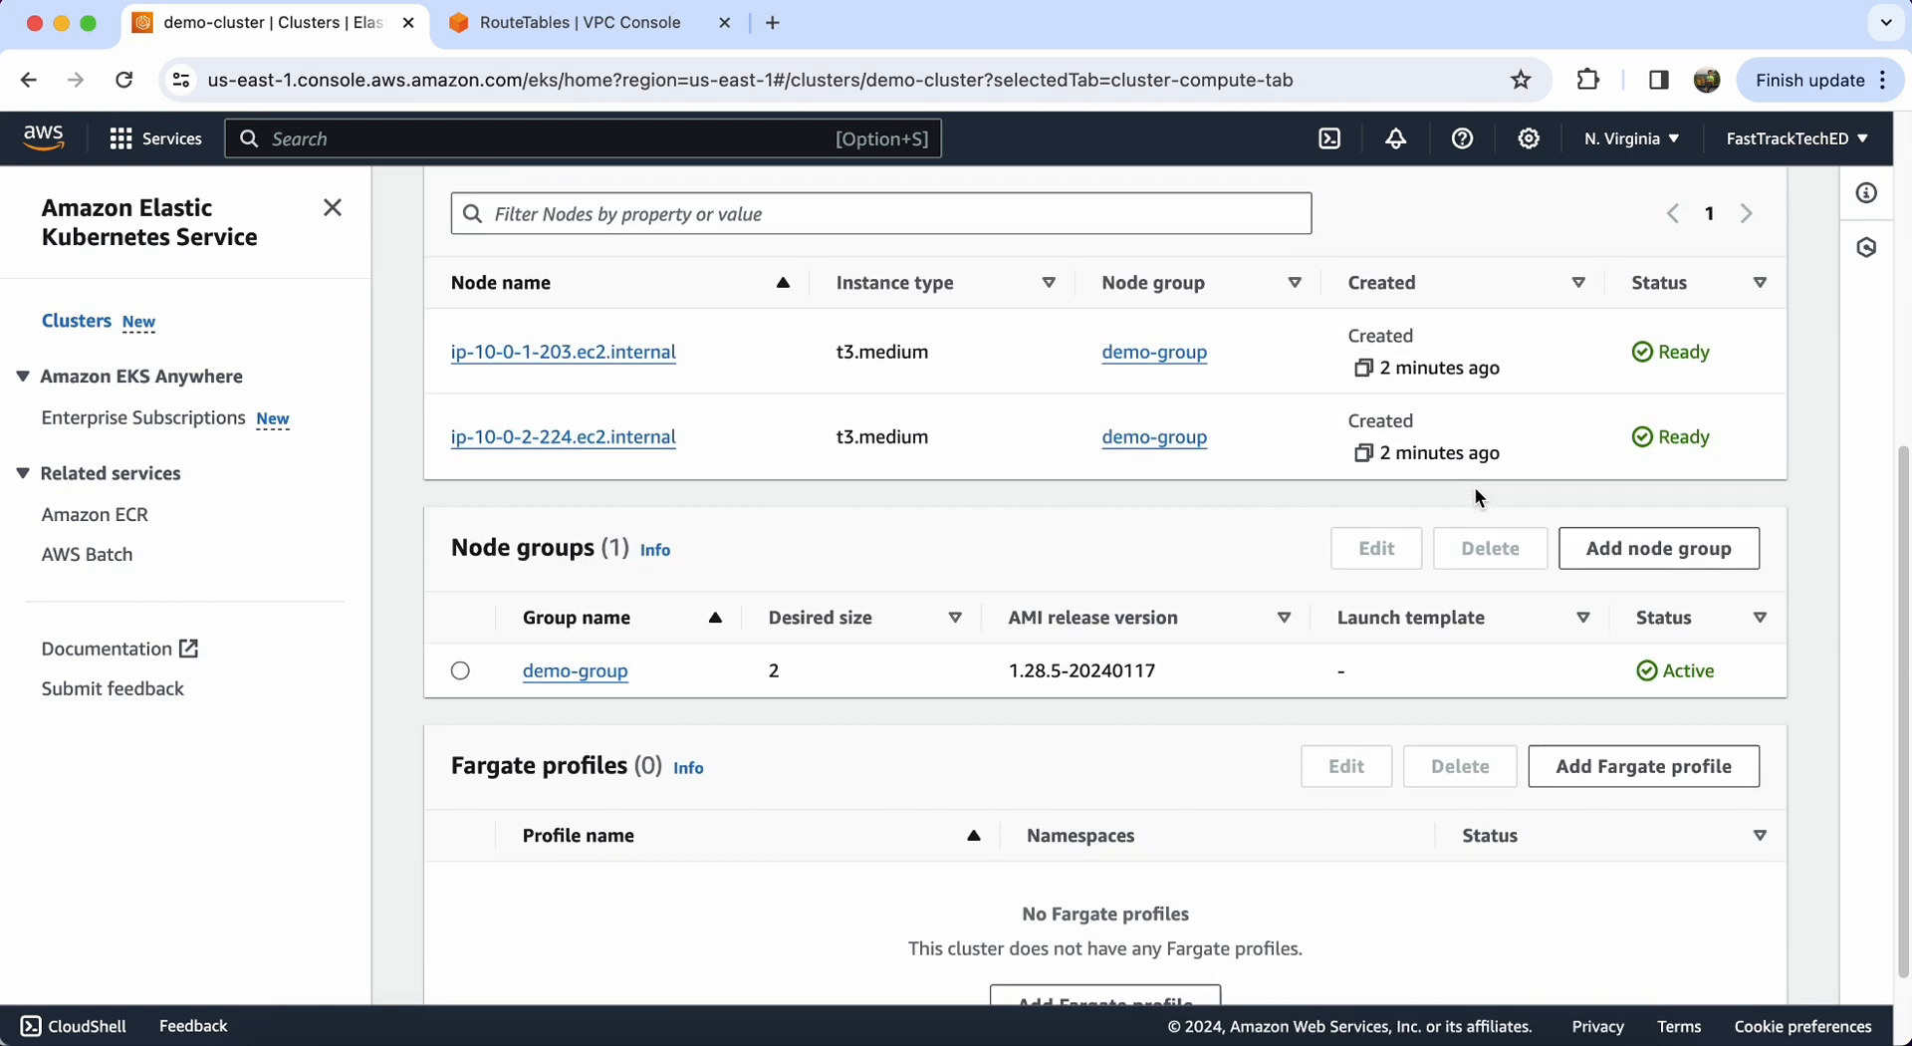
scroll(1477, 495, "up", 1)
scroll(1475, 488, "up", 1)
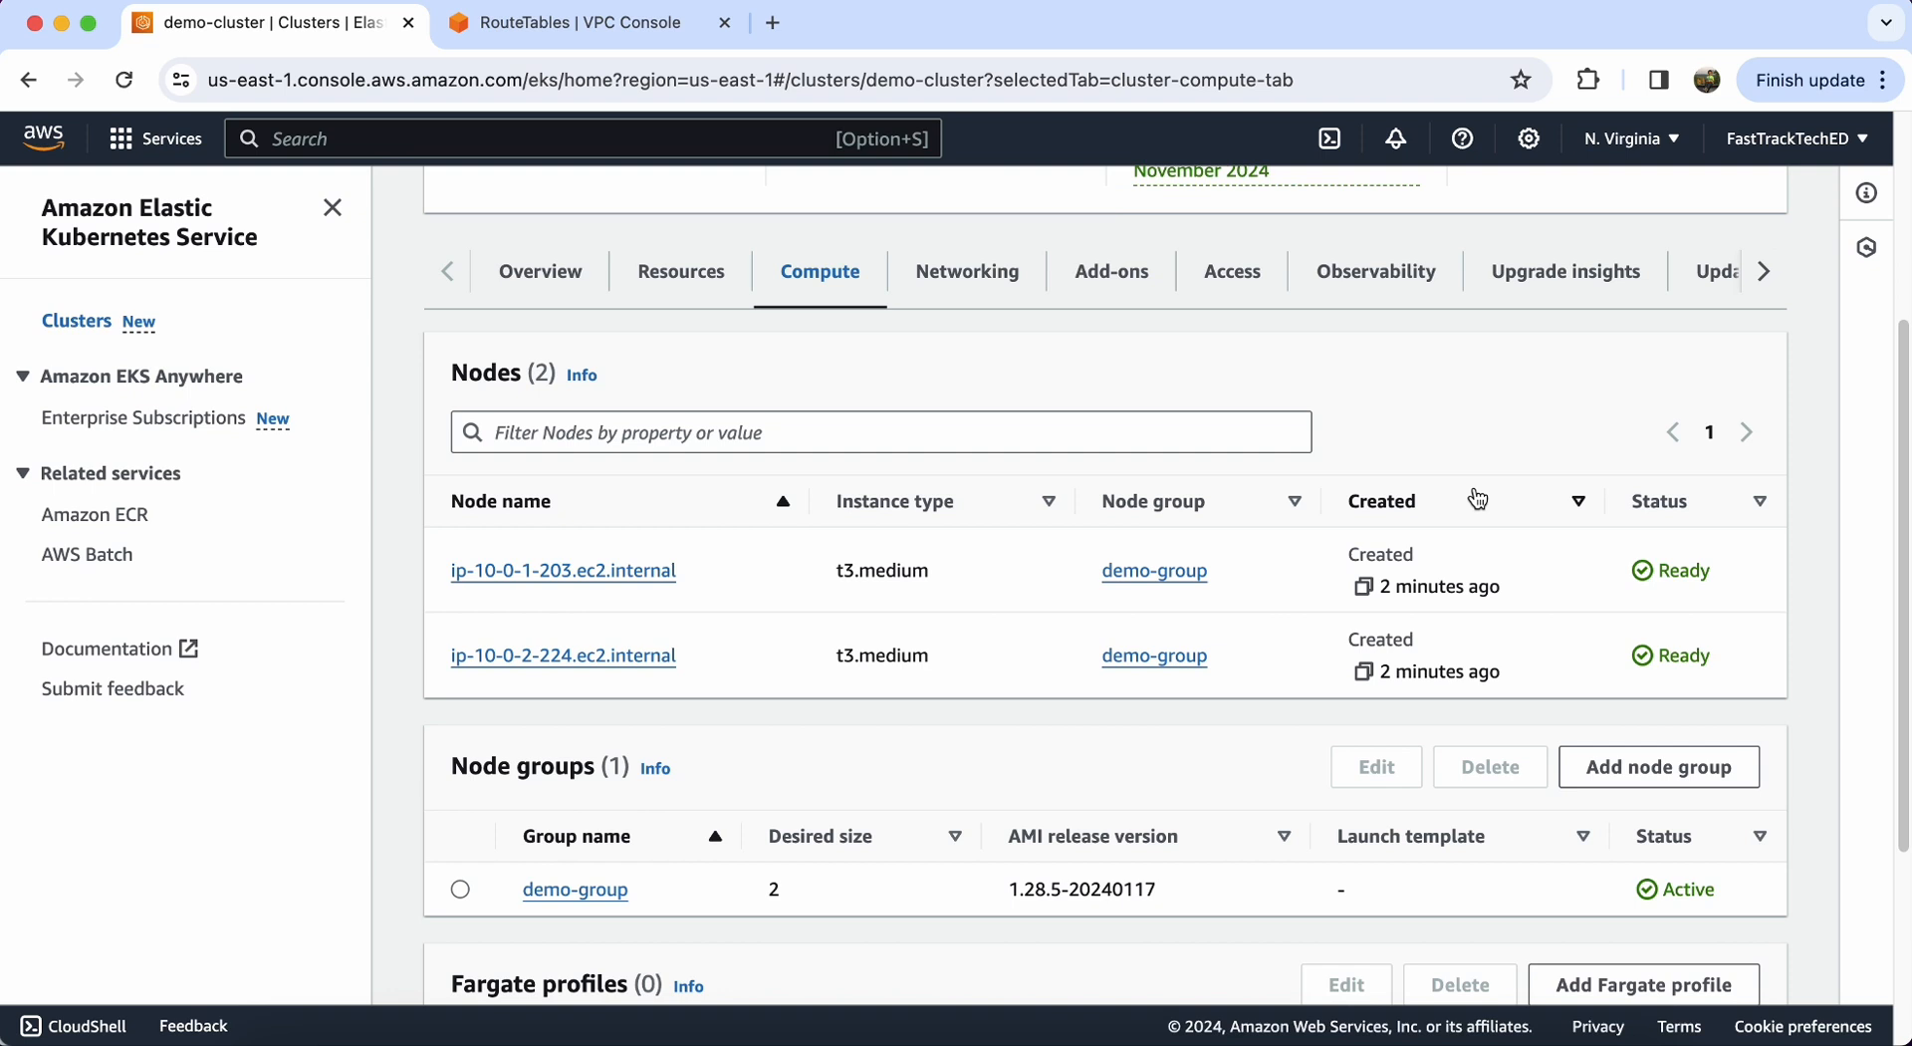
Step: Switch to the VPC console page, go to the IAM service from there and view its list of users
left_click(601, 28)
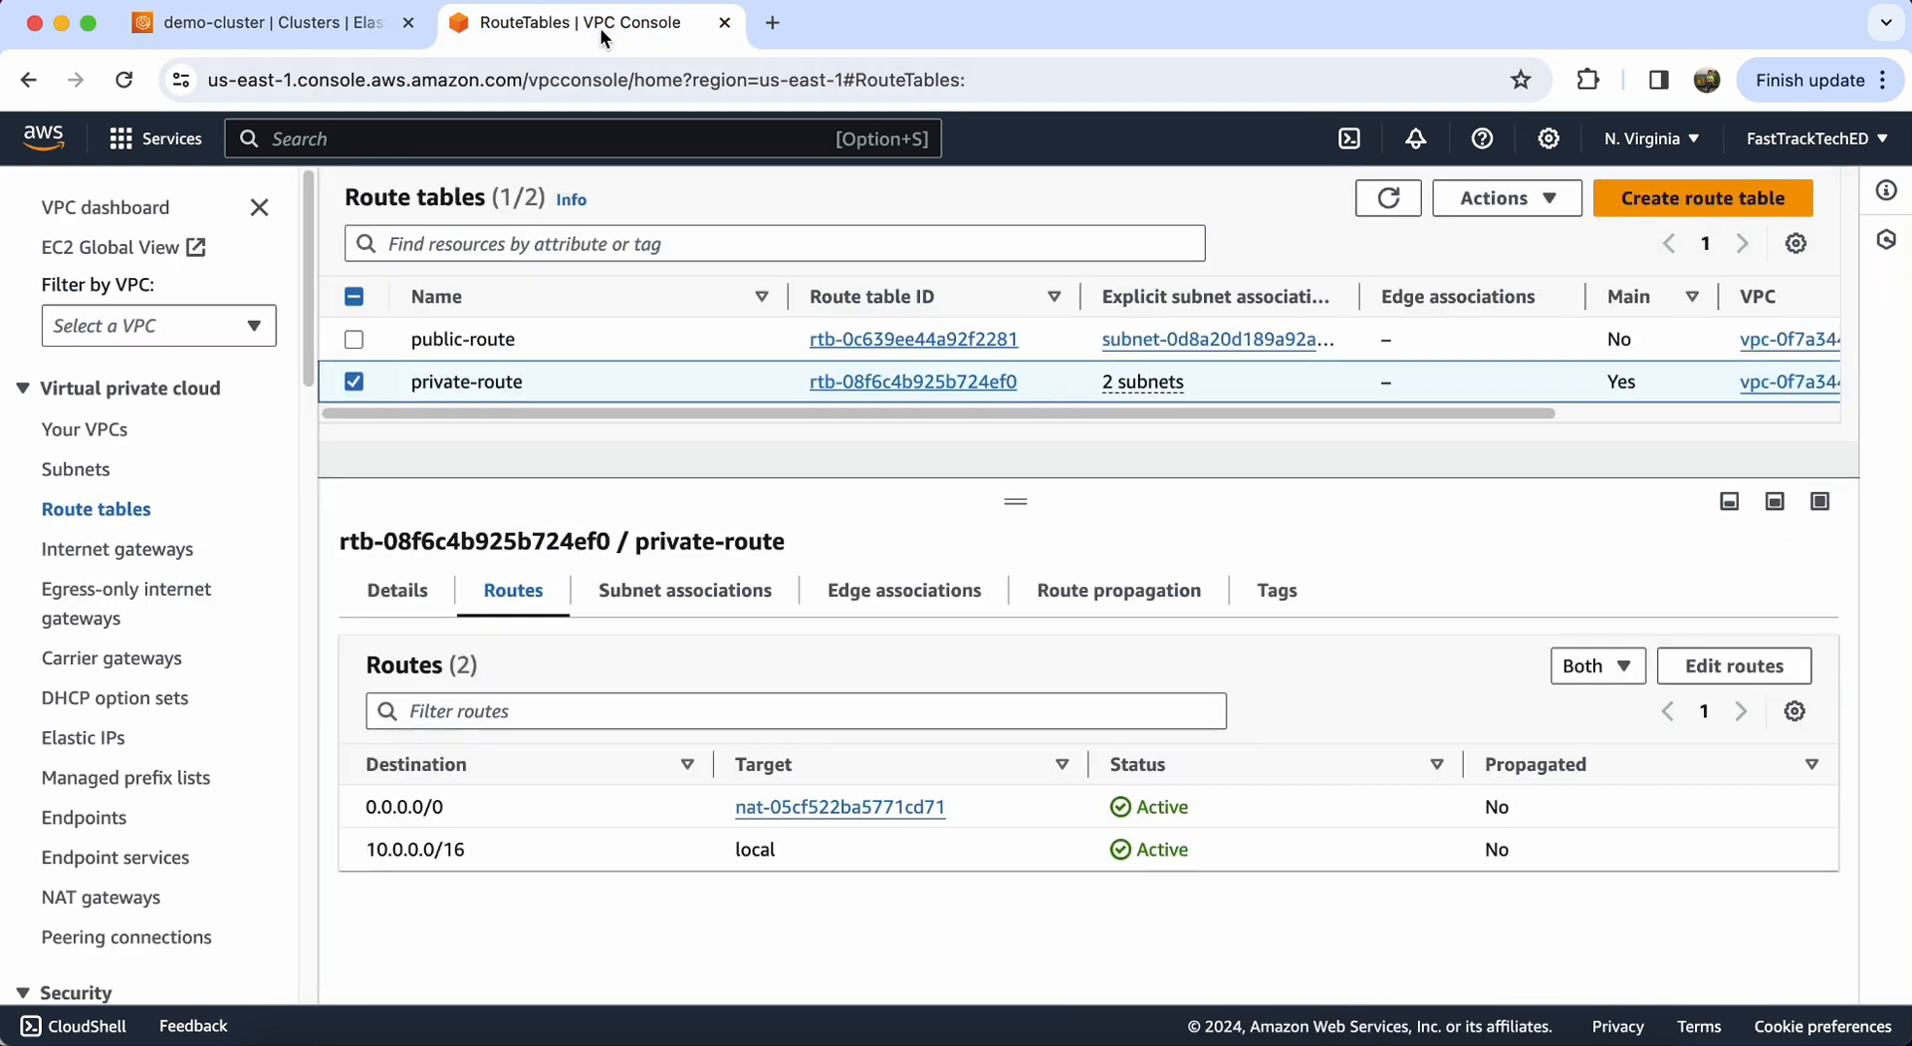
left_click(453, 138)
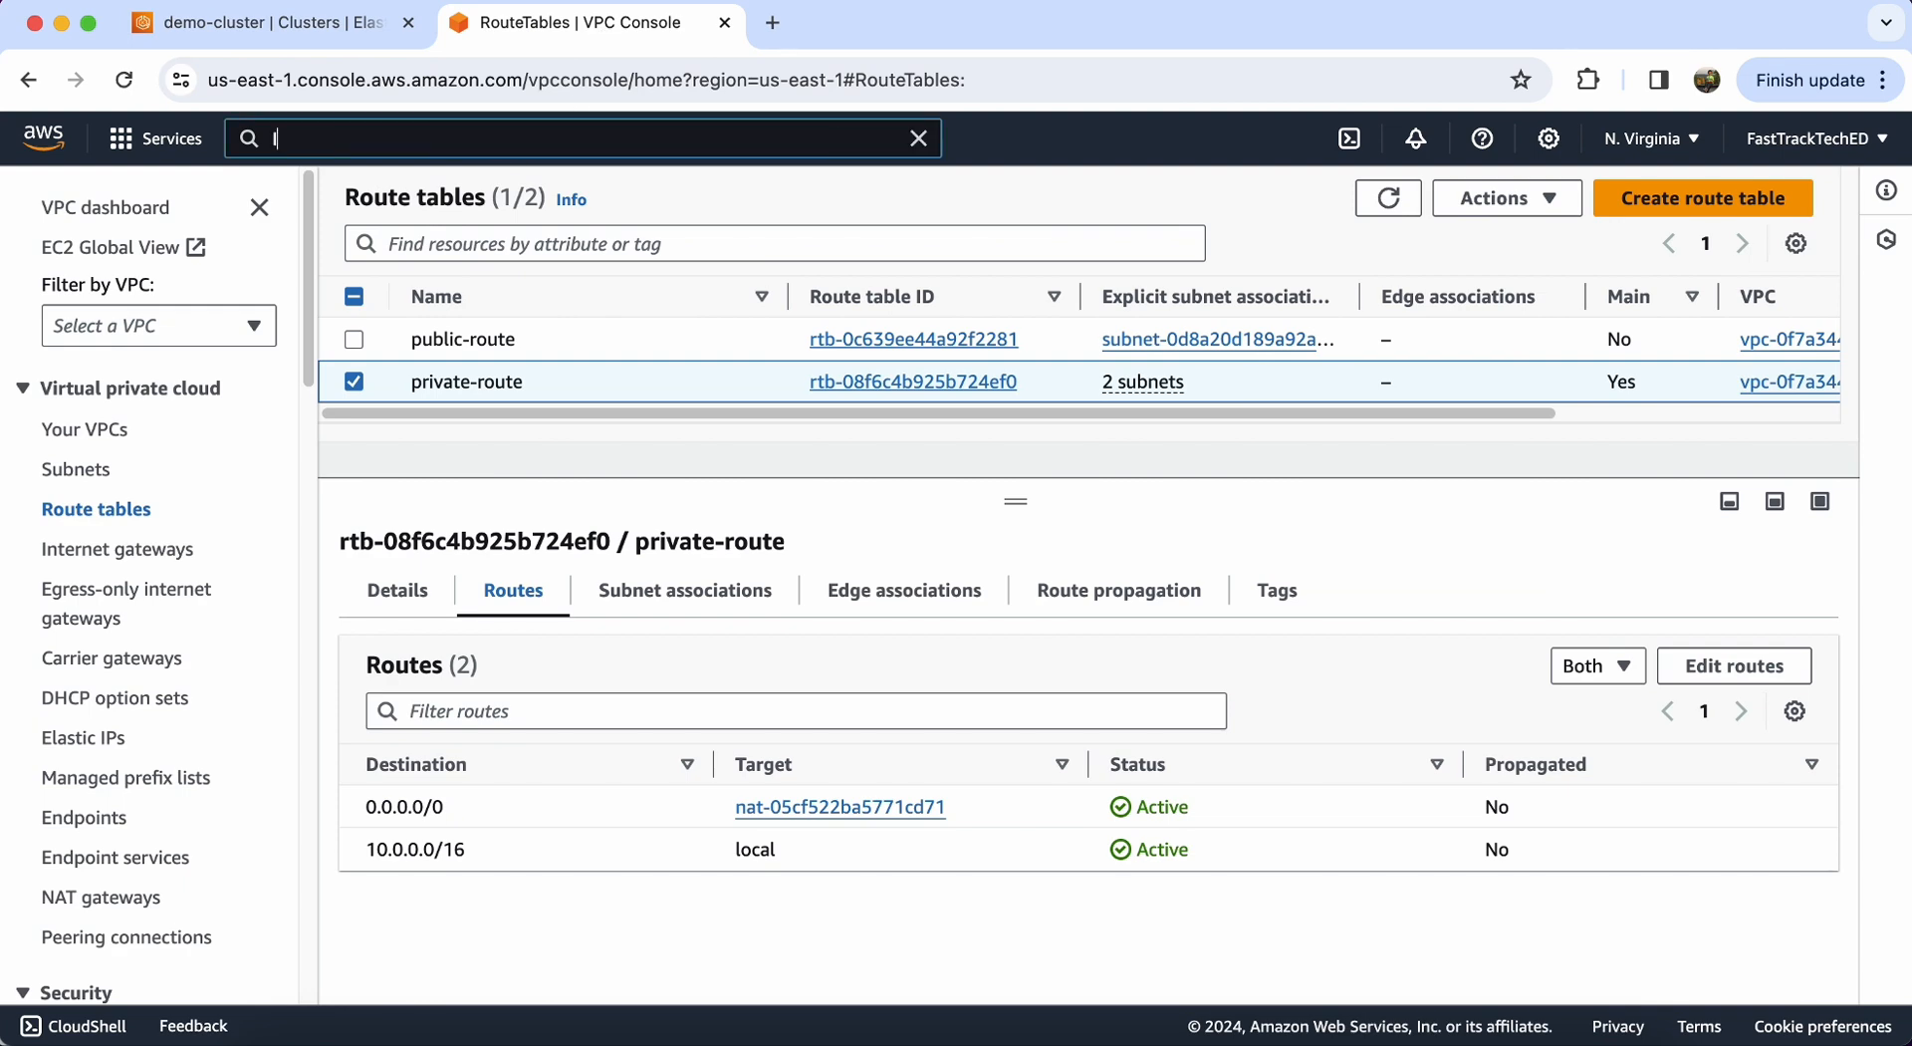
type("IAM")
left_click(655, 348)
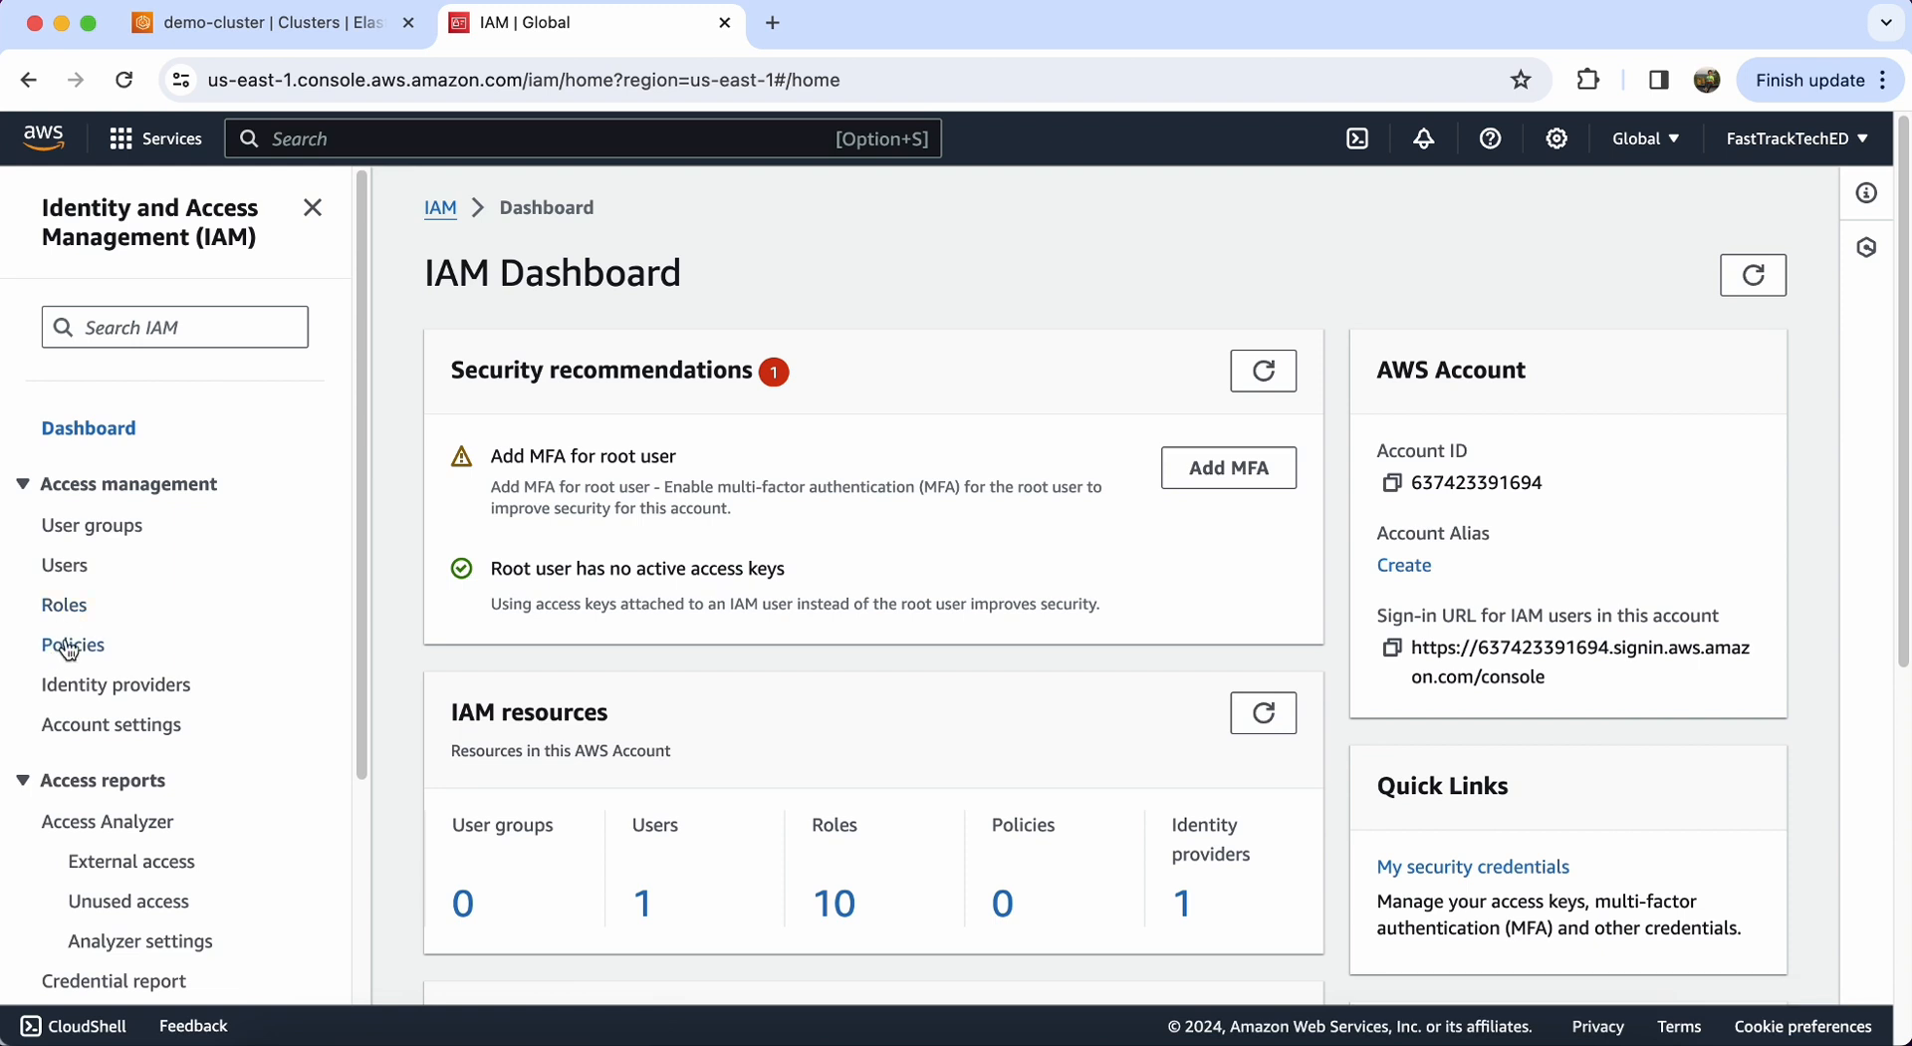
left_click(67, 572)
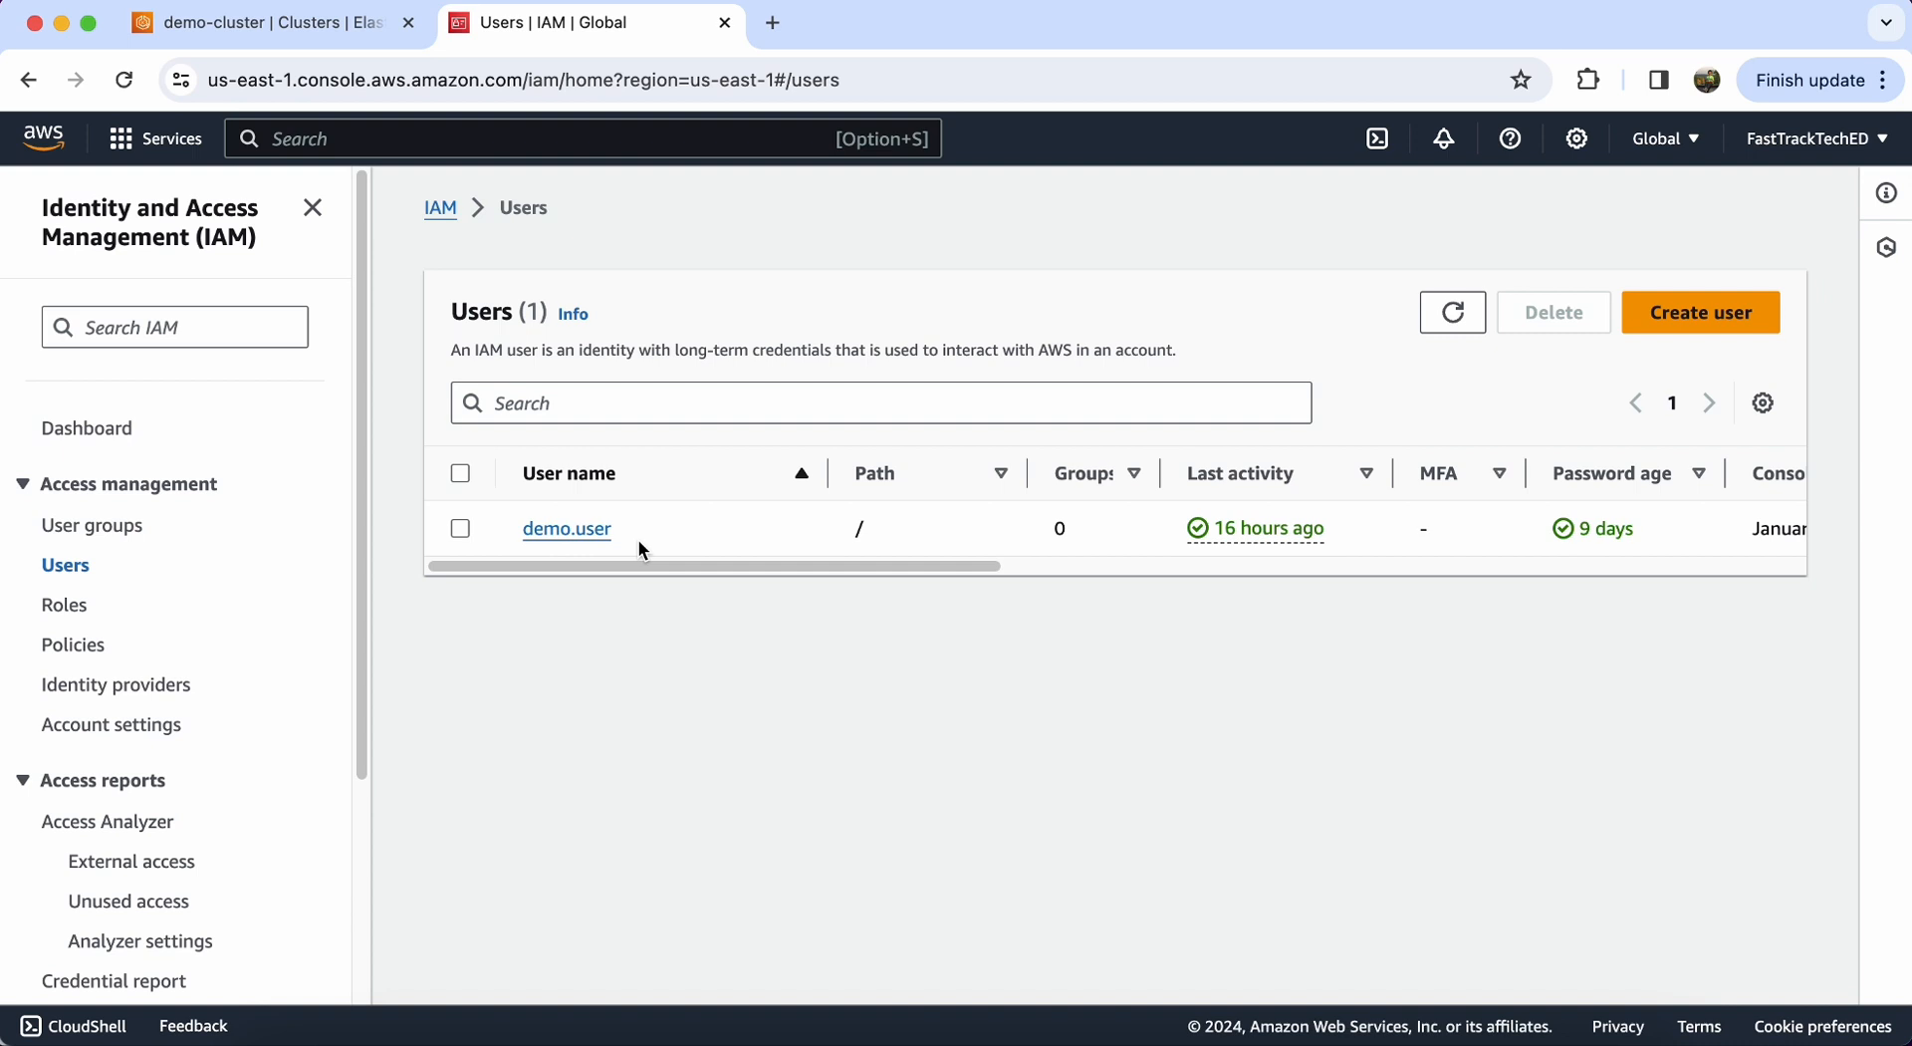
Step: Return to demo-cluster, show its access configuration and start creating an IAM access entry
left_click(353, 36)
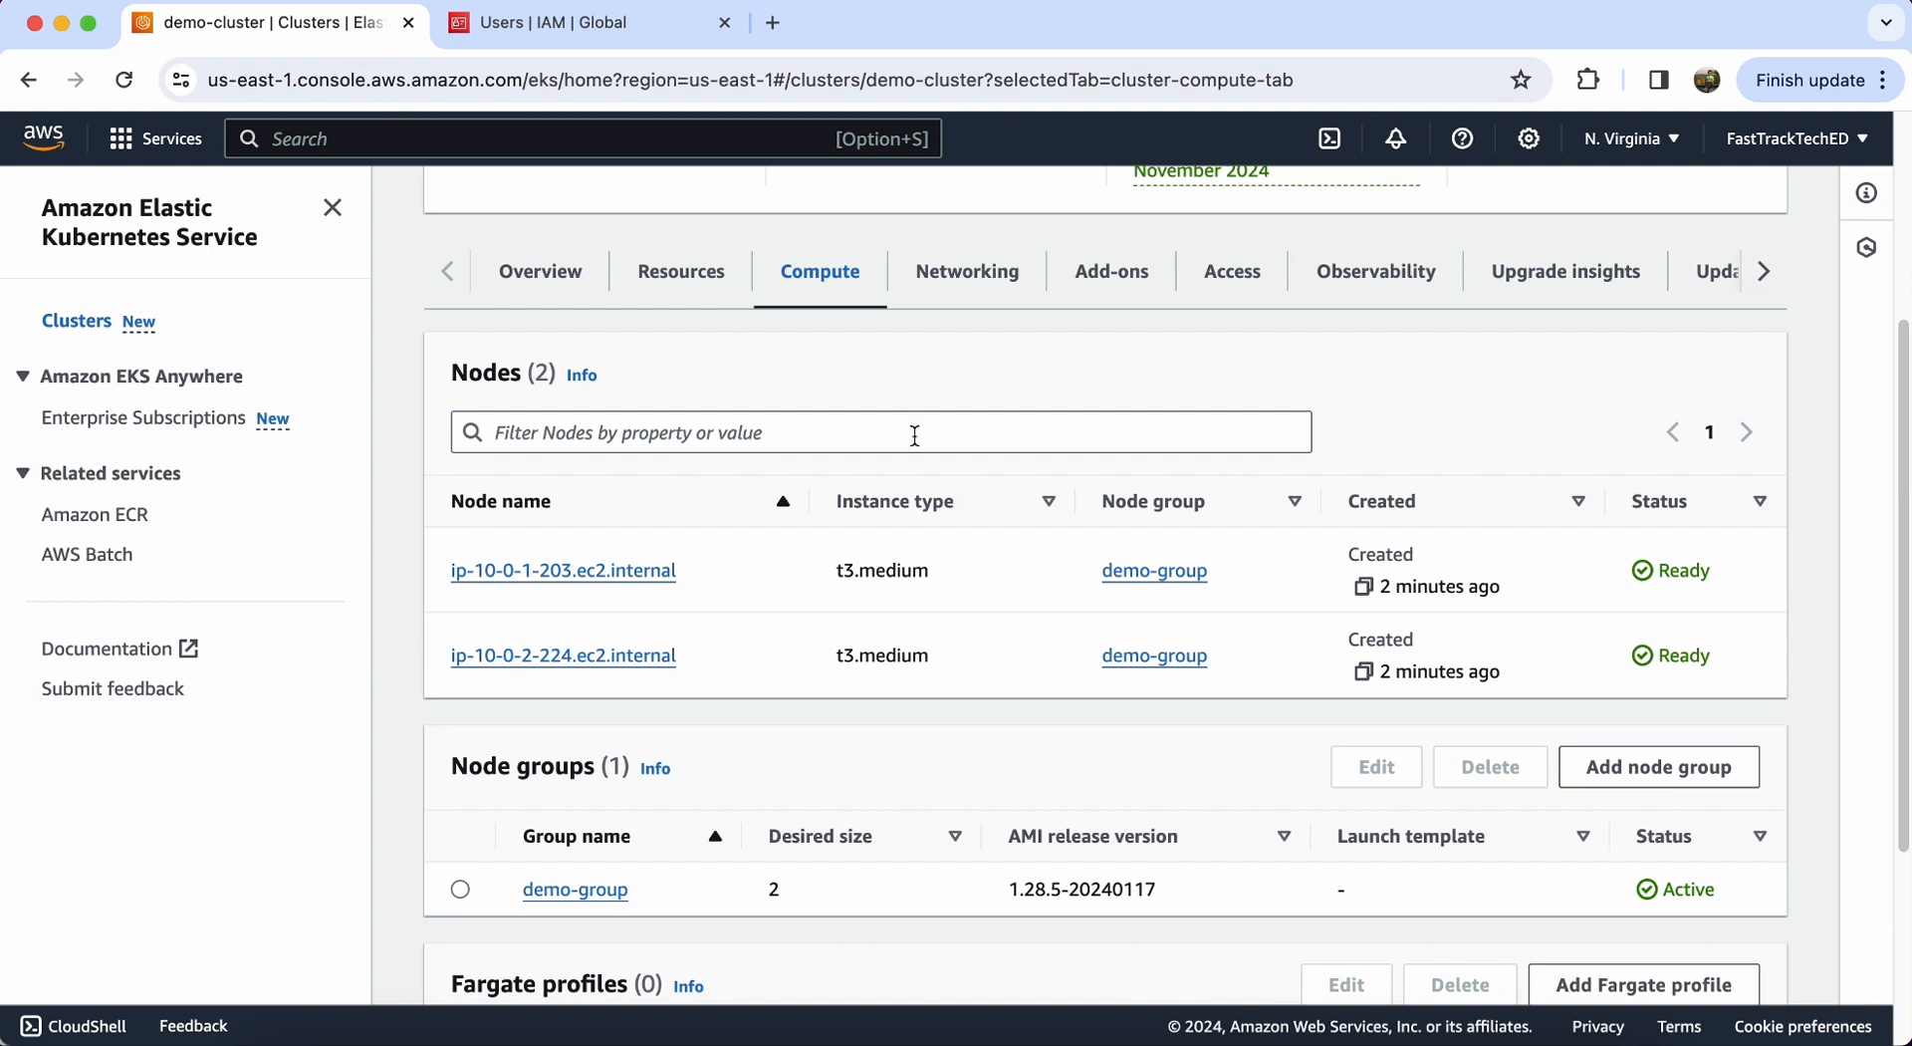
scroll(914, 436, "down", 1)
left_click(1253, 271)
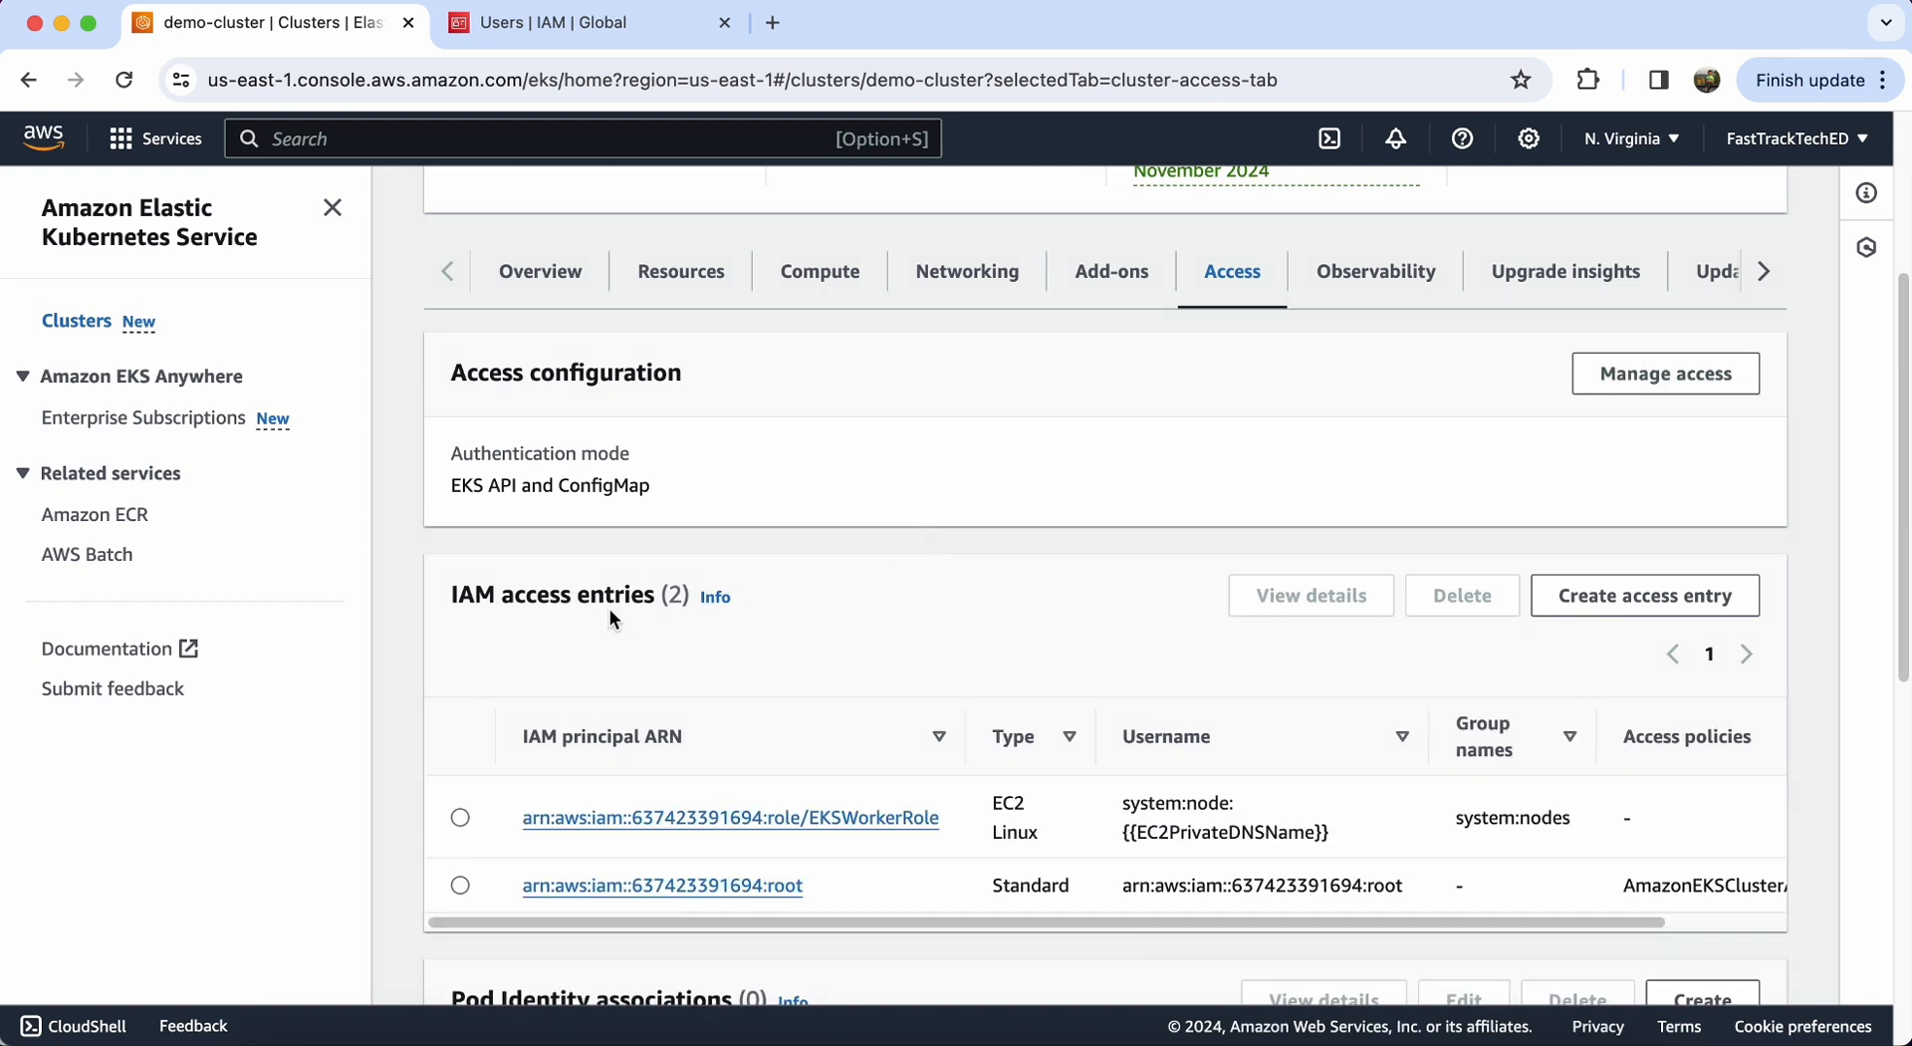
left_click(1588, 604)
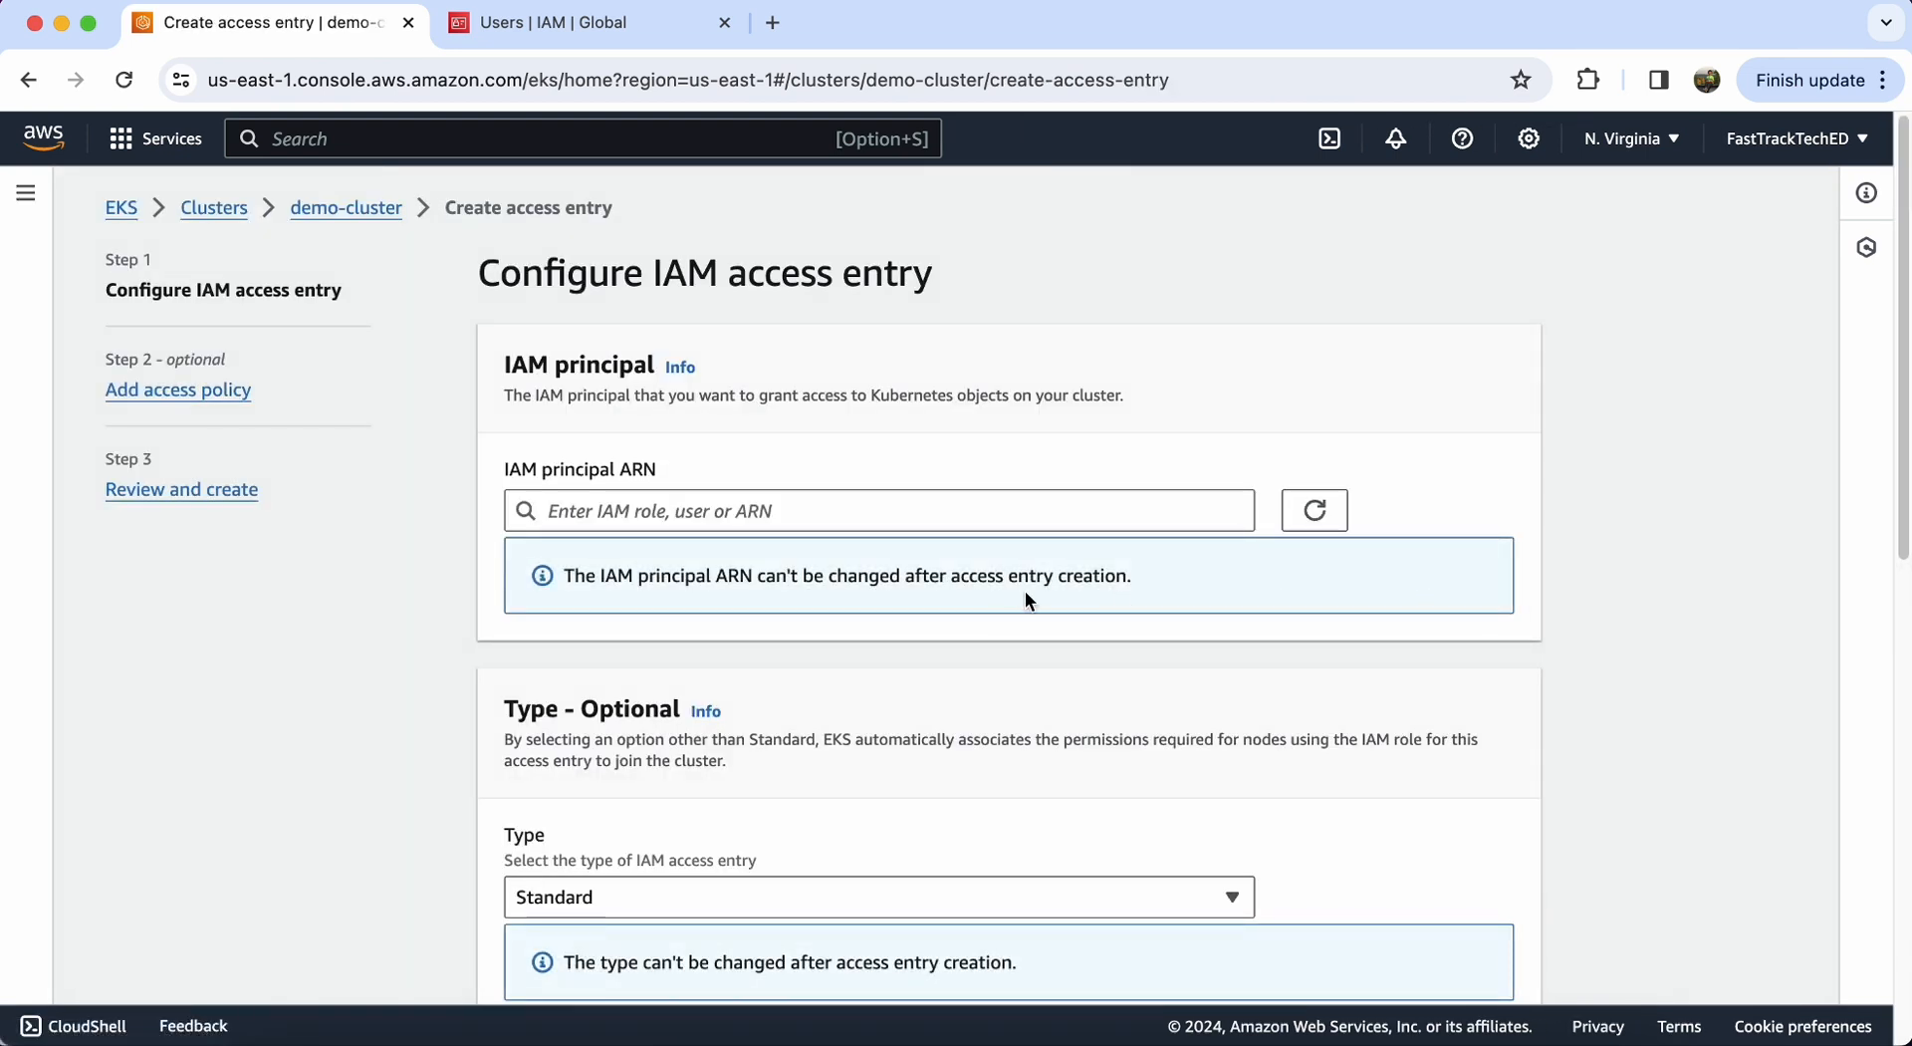
Step: Choose demo.user as the IAM principal, keep the Standard type and proceed to the access policies
left_click(973, 511)
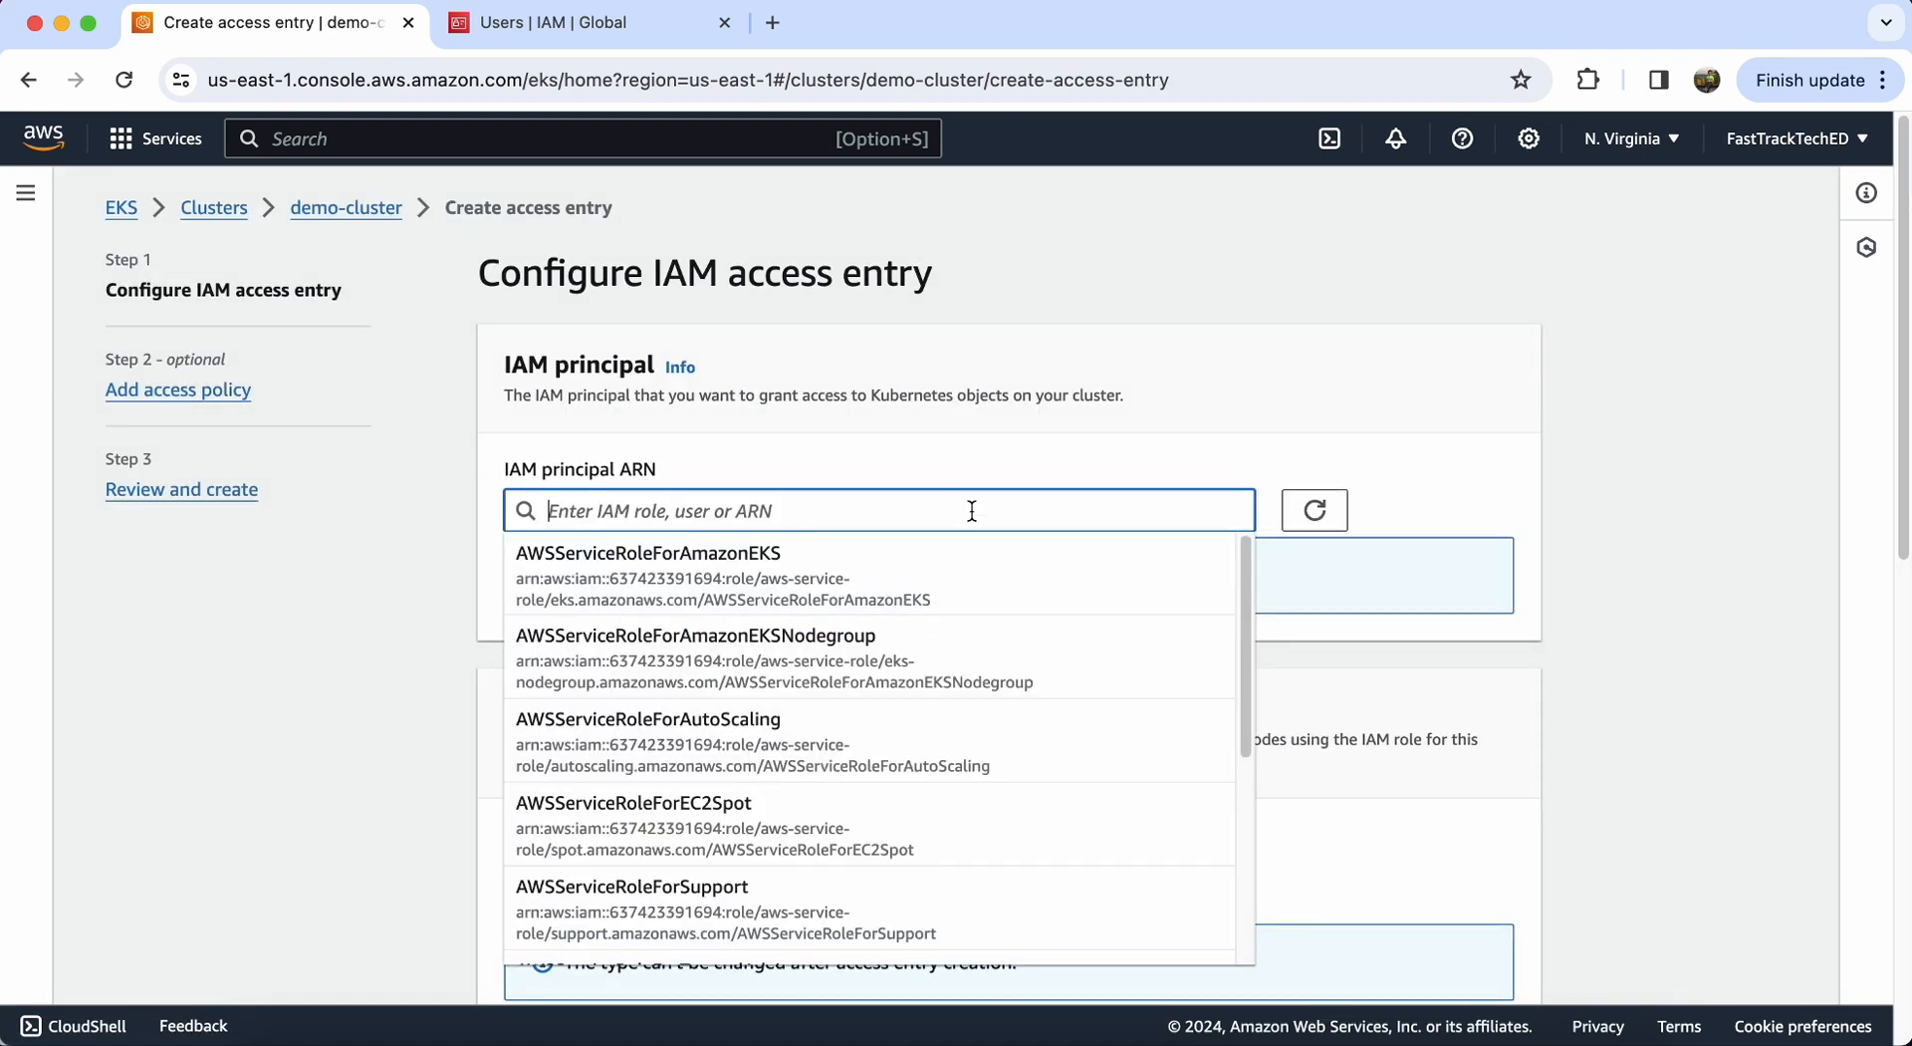
type("demo")
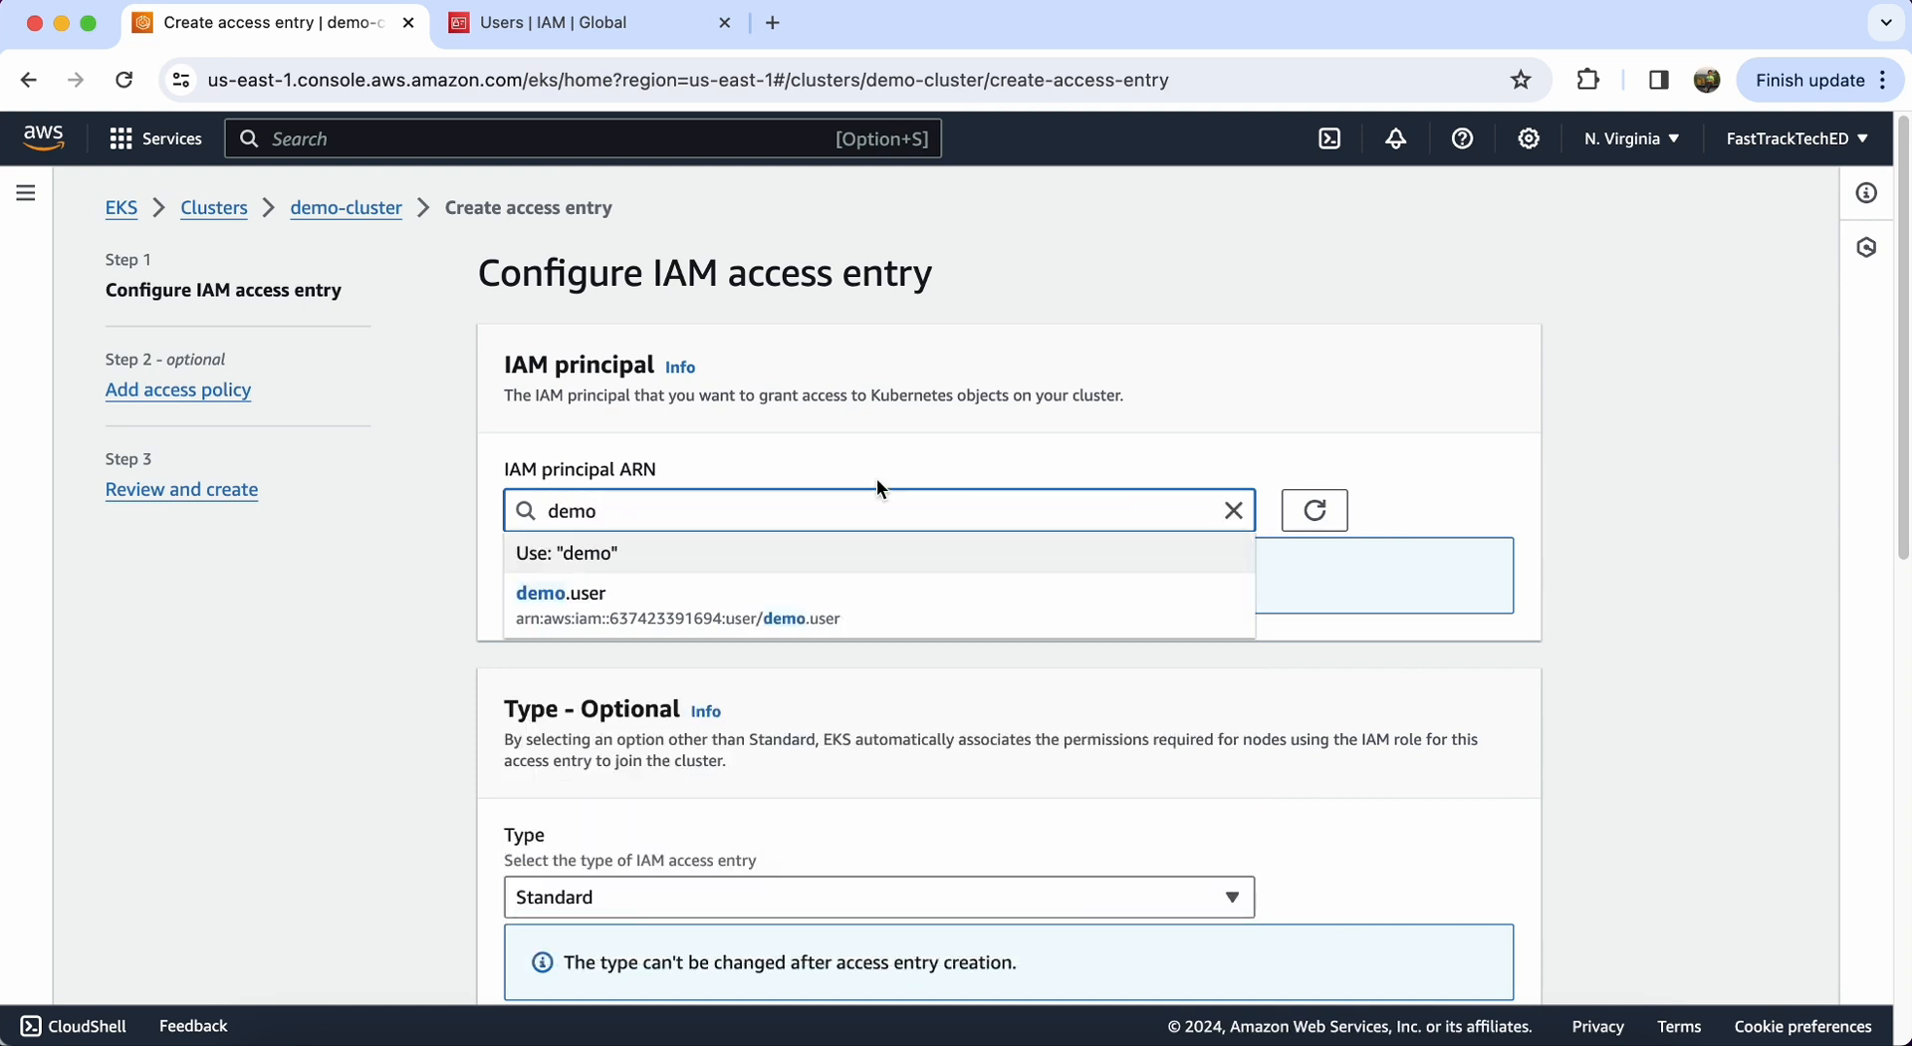
left_click(814, 599)
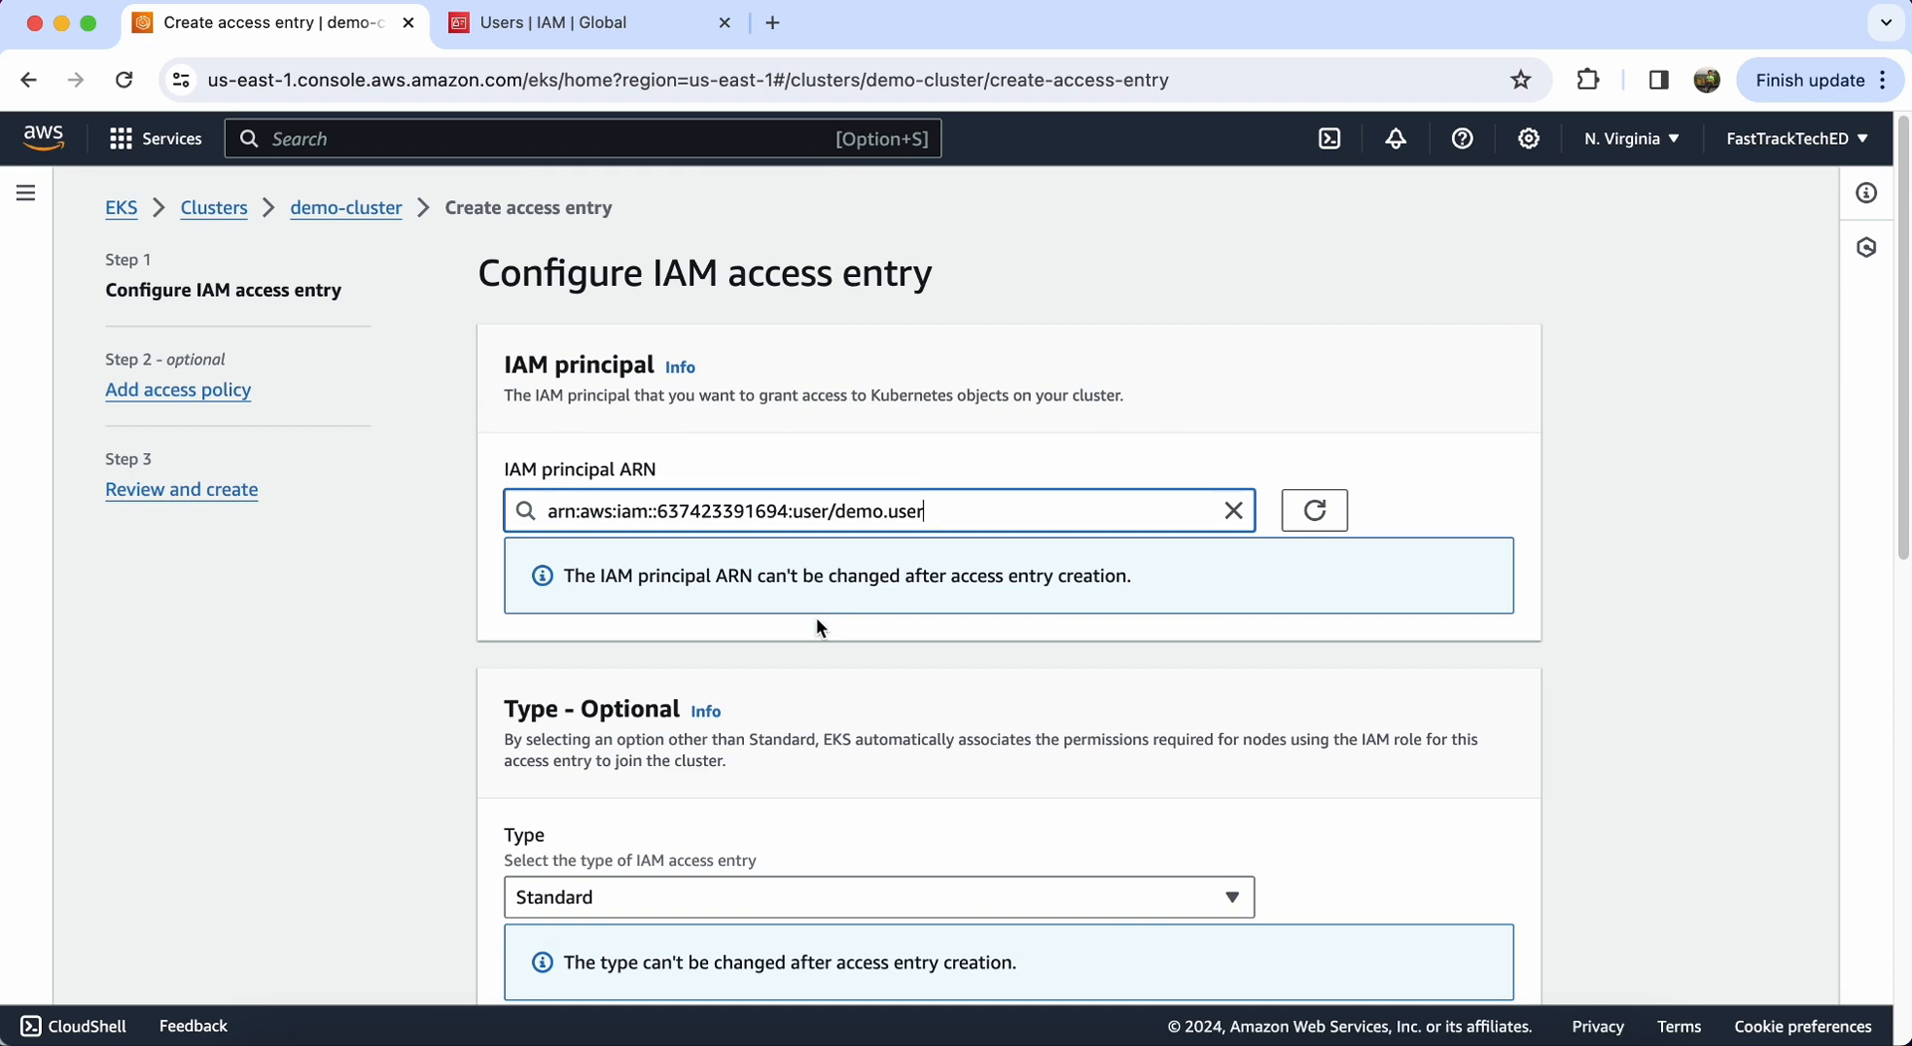
scroll(818, 626, "down", 3)
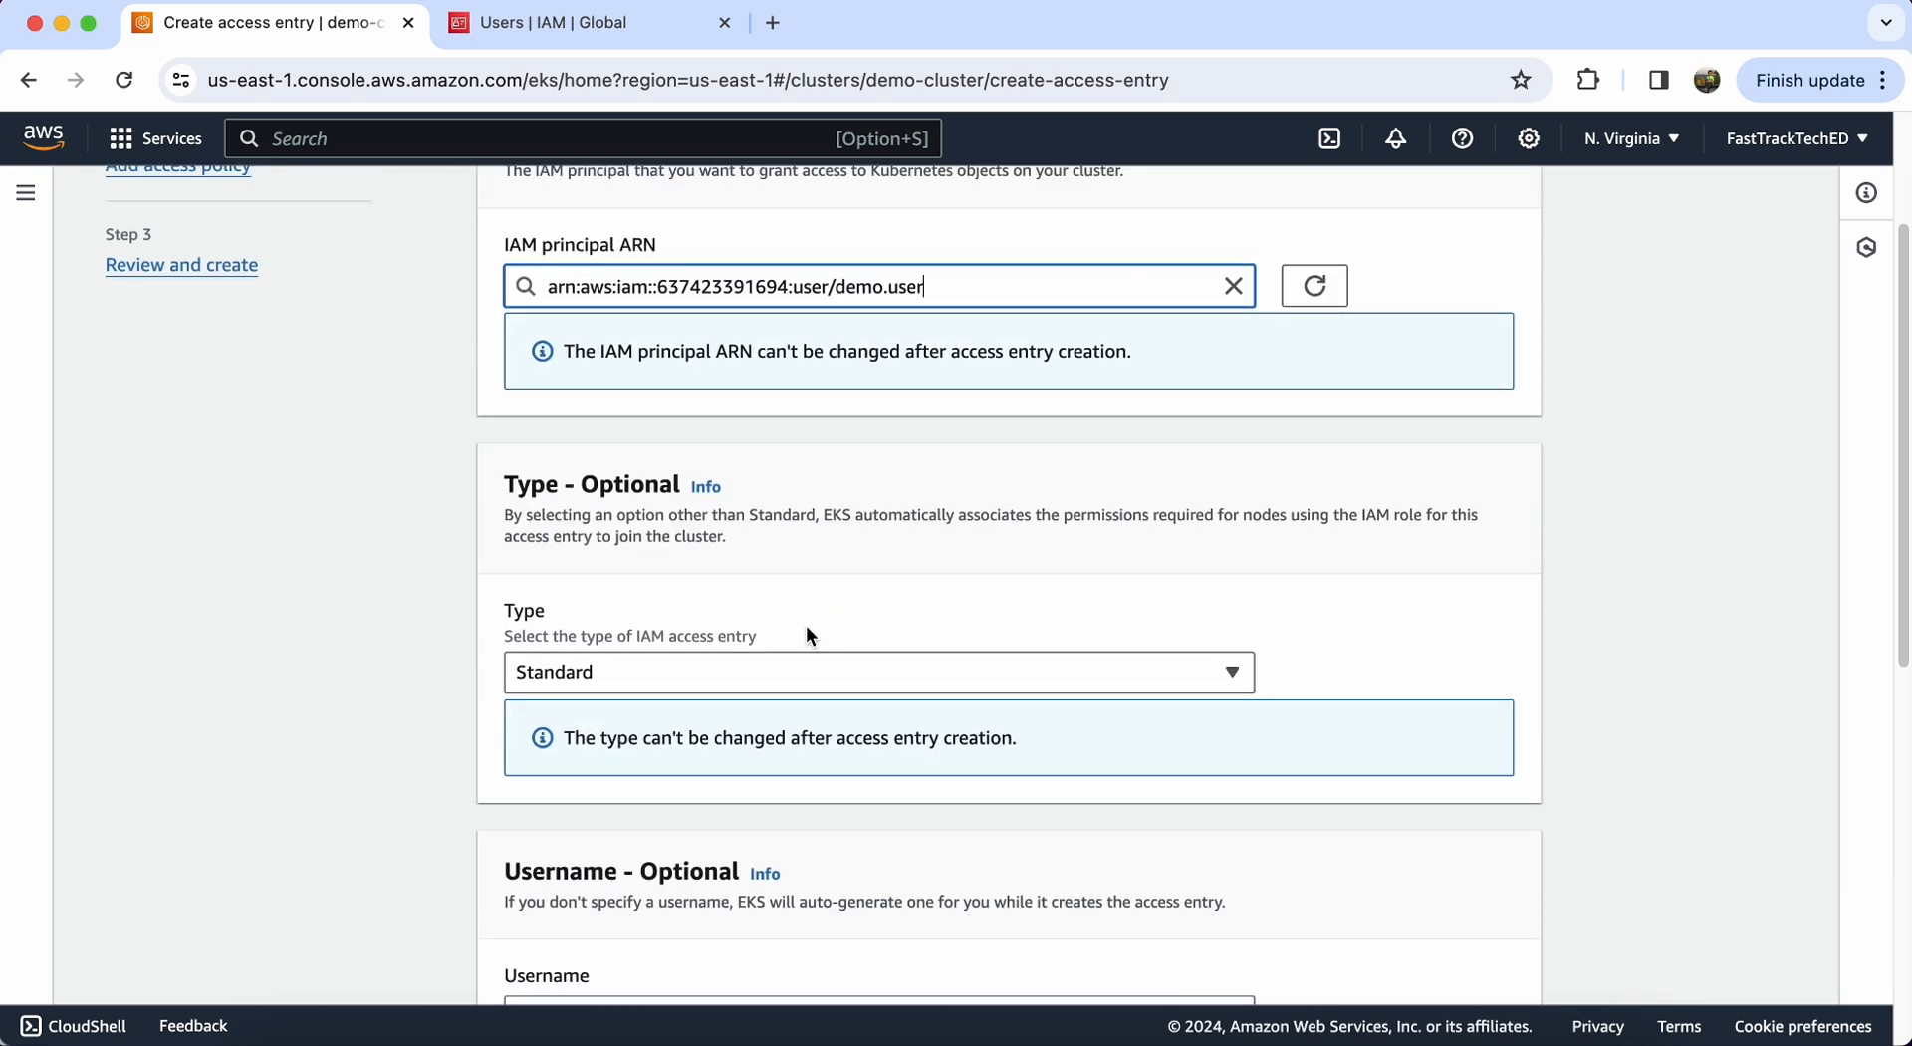
scroll(808, 634, "down", 10)
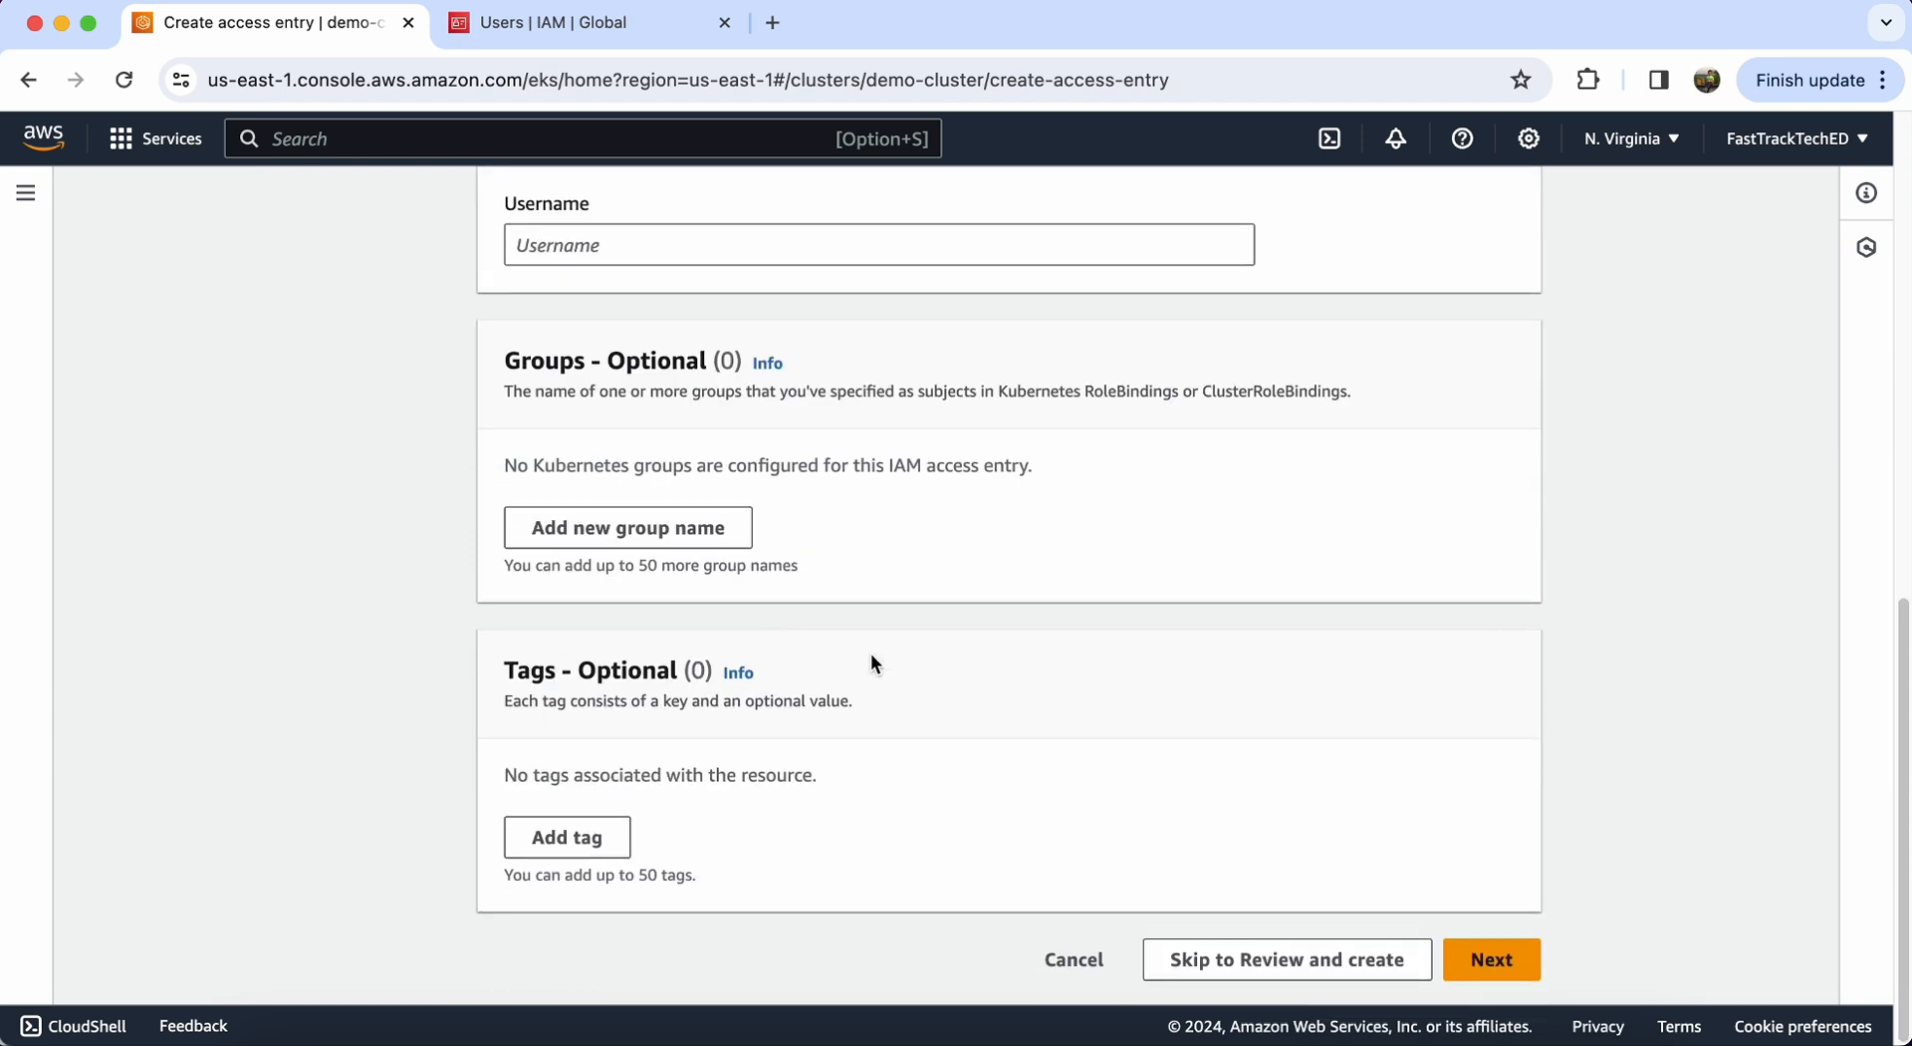
left_click(1492, 959)
Step: Add AmazonEKSAdminPolicy and AmazonEKSClusterAdminPolicy to the access entry, both with the Cluster access scope
left_click(768, 528)
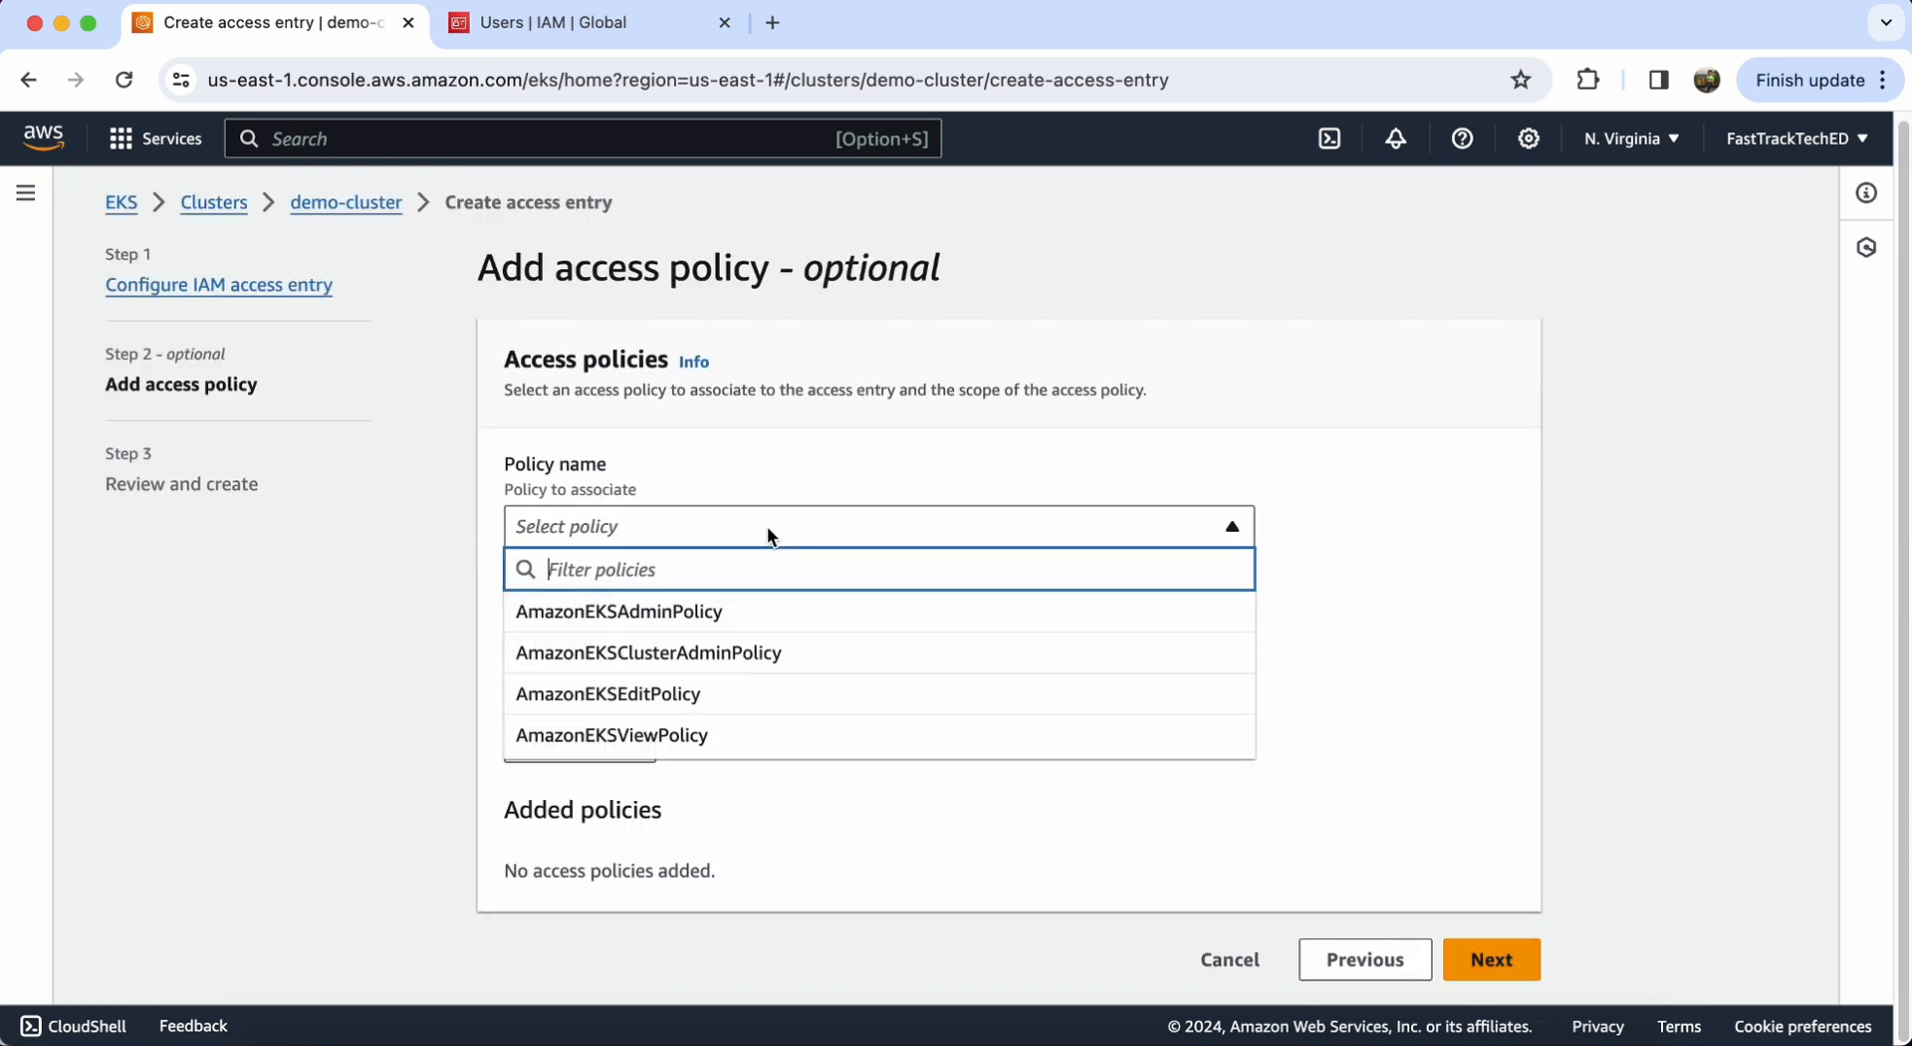
left_click(750, 623)
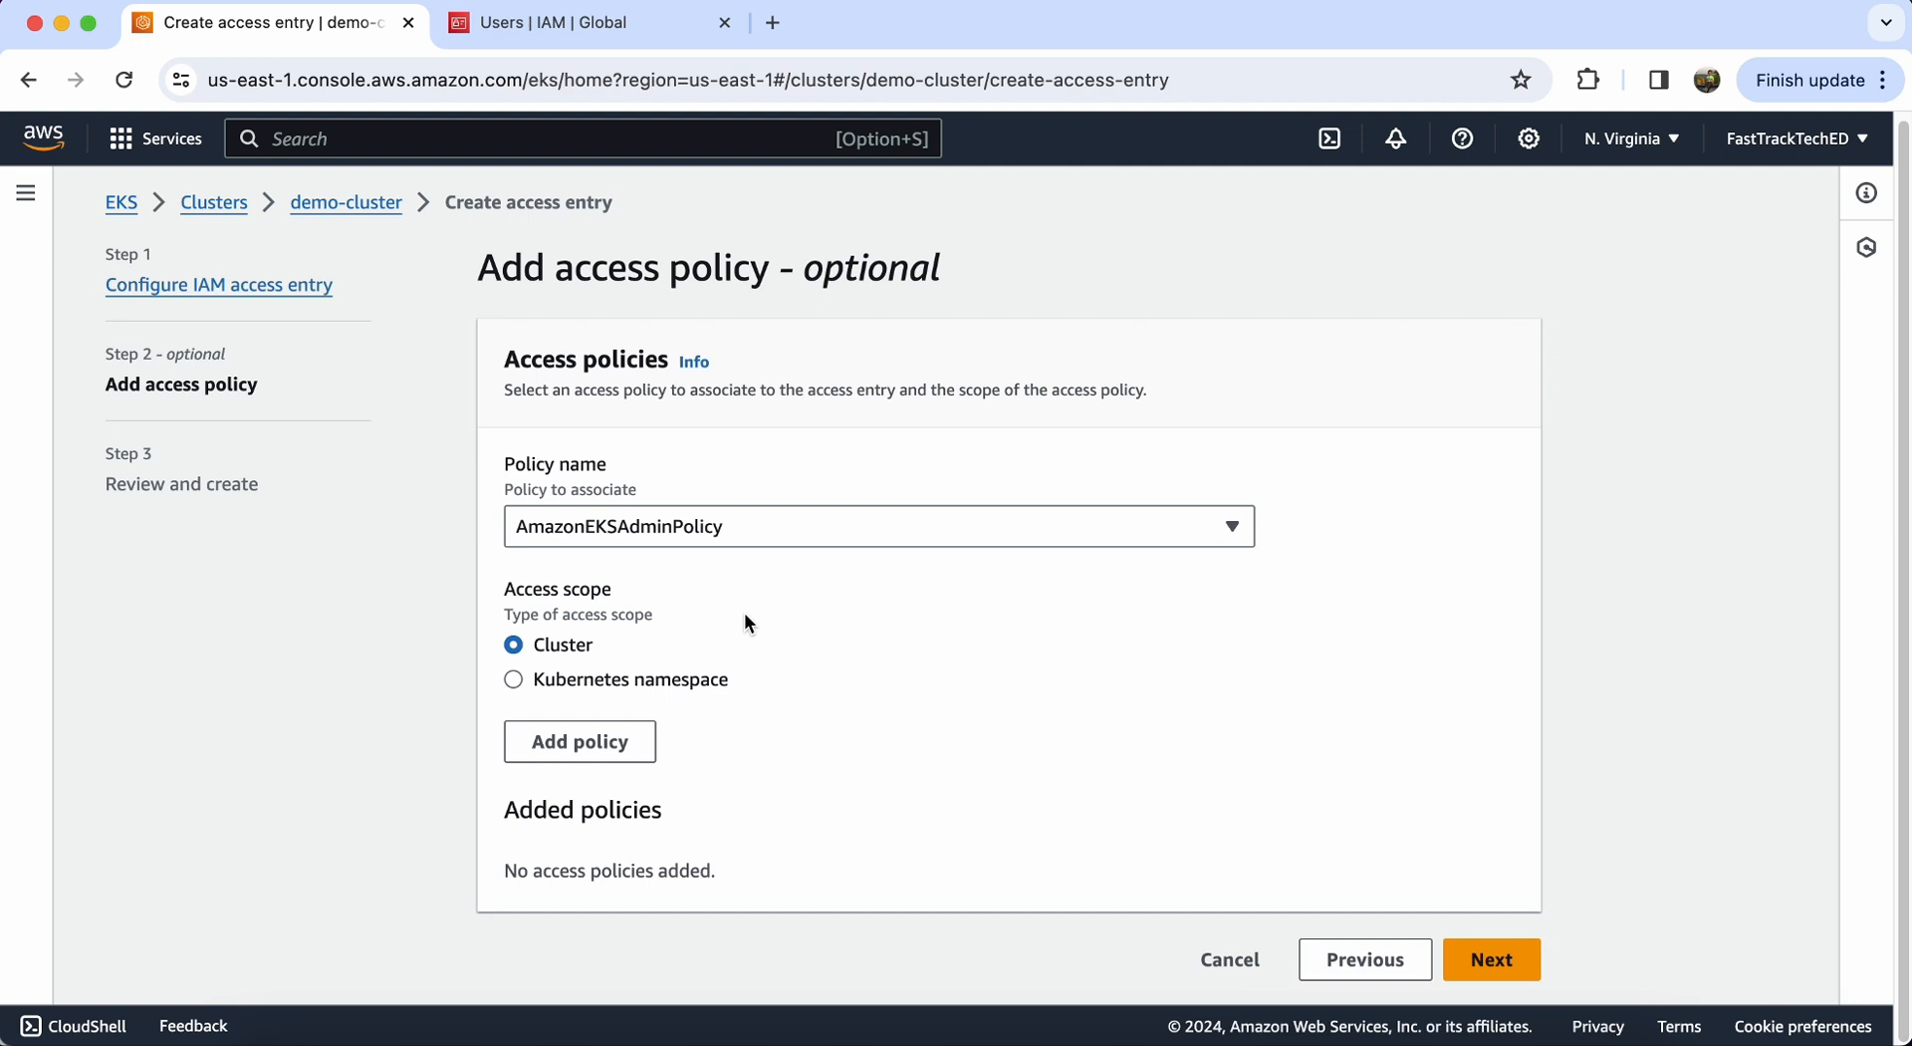
left_click(609, 742)
left_click(693, 526)
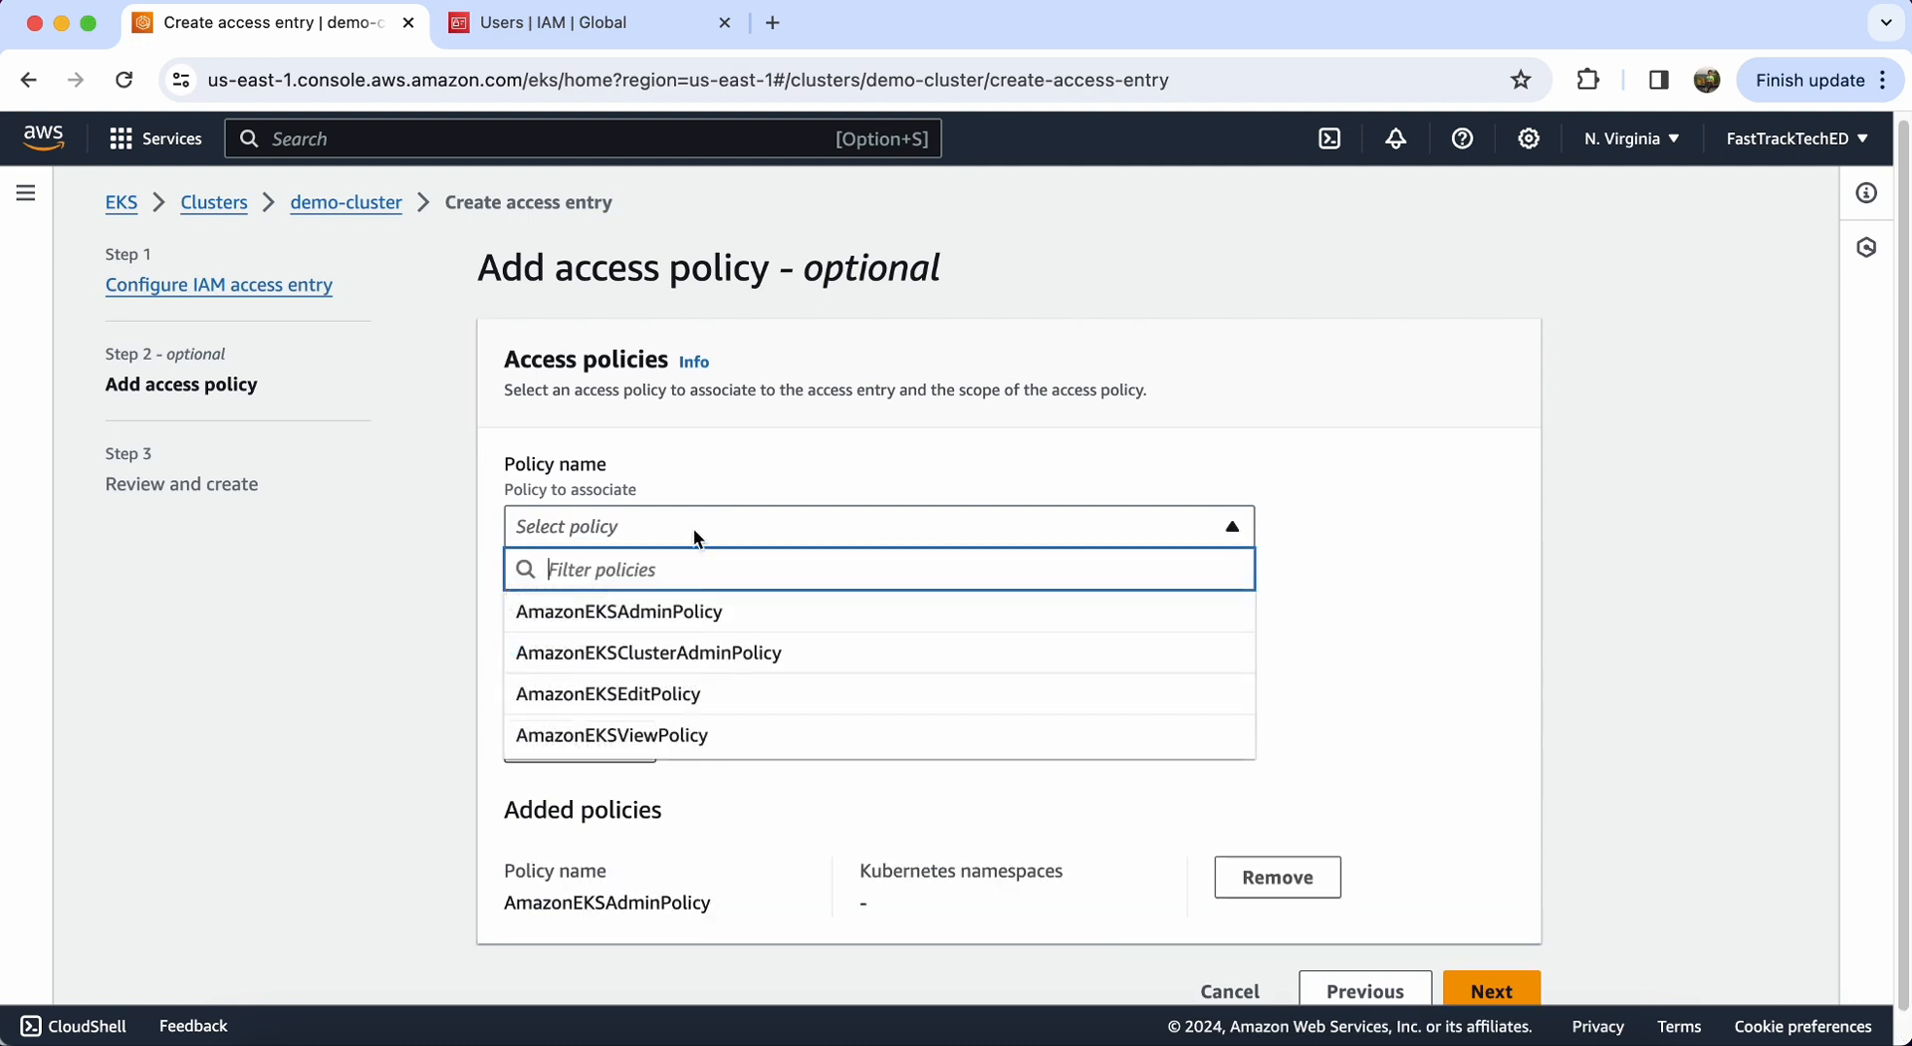
left_click(696, 655)
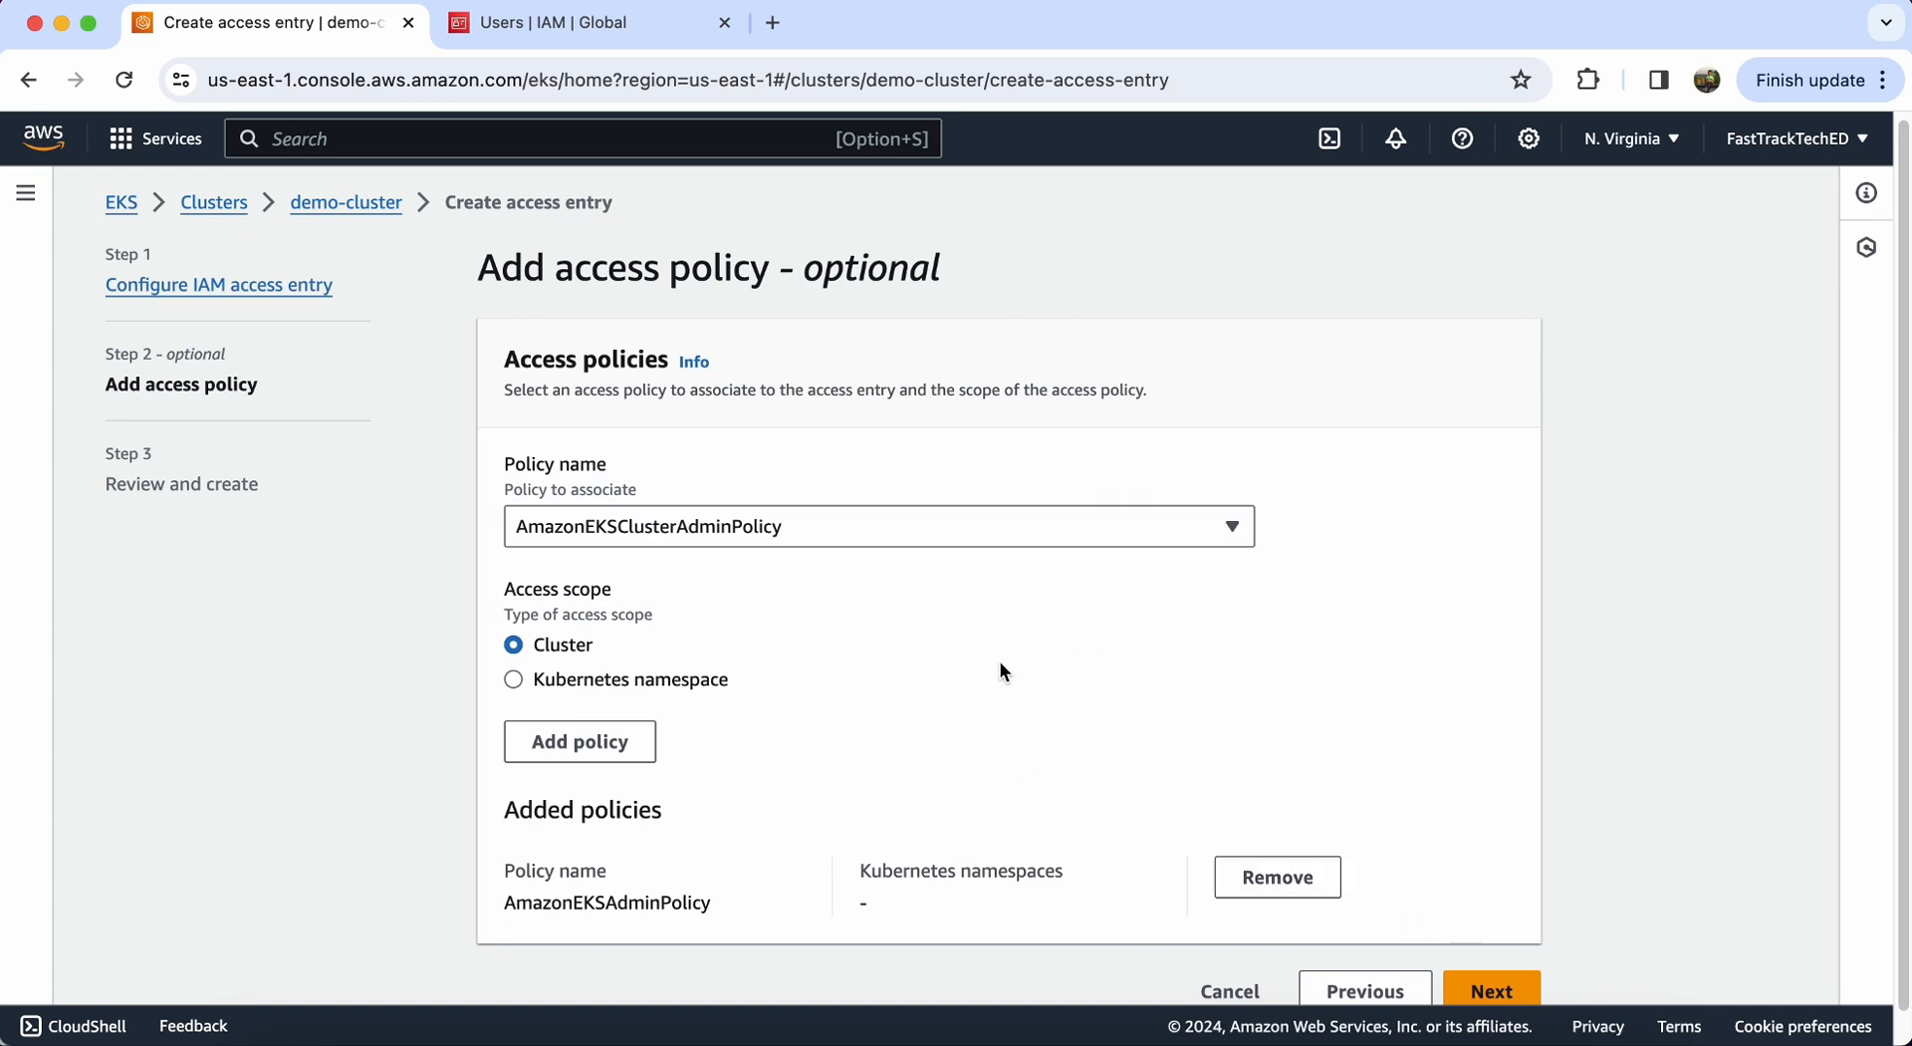
left_click(623, 737)
Step: Proceed to the review, create the access entry for demo.user and dismiss the success notification
scroll(1541, 732, "down", 3)
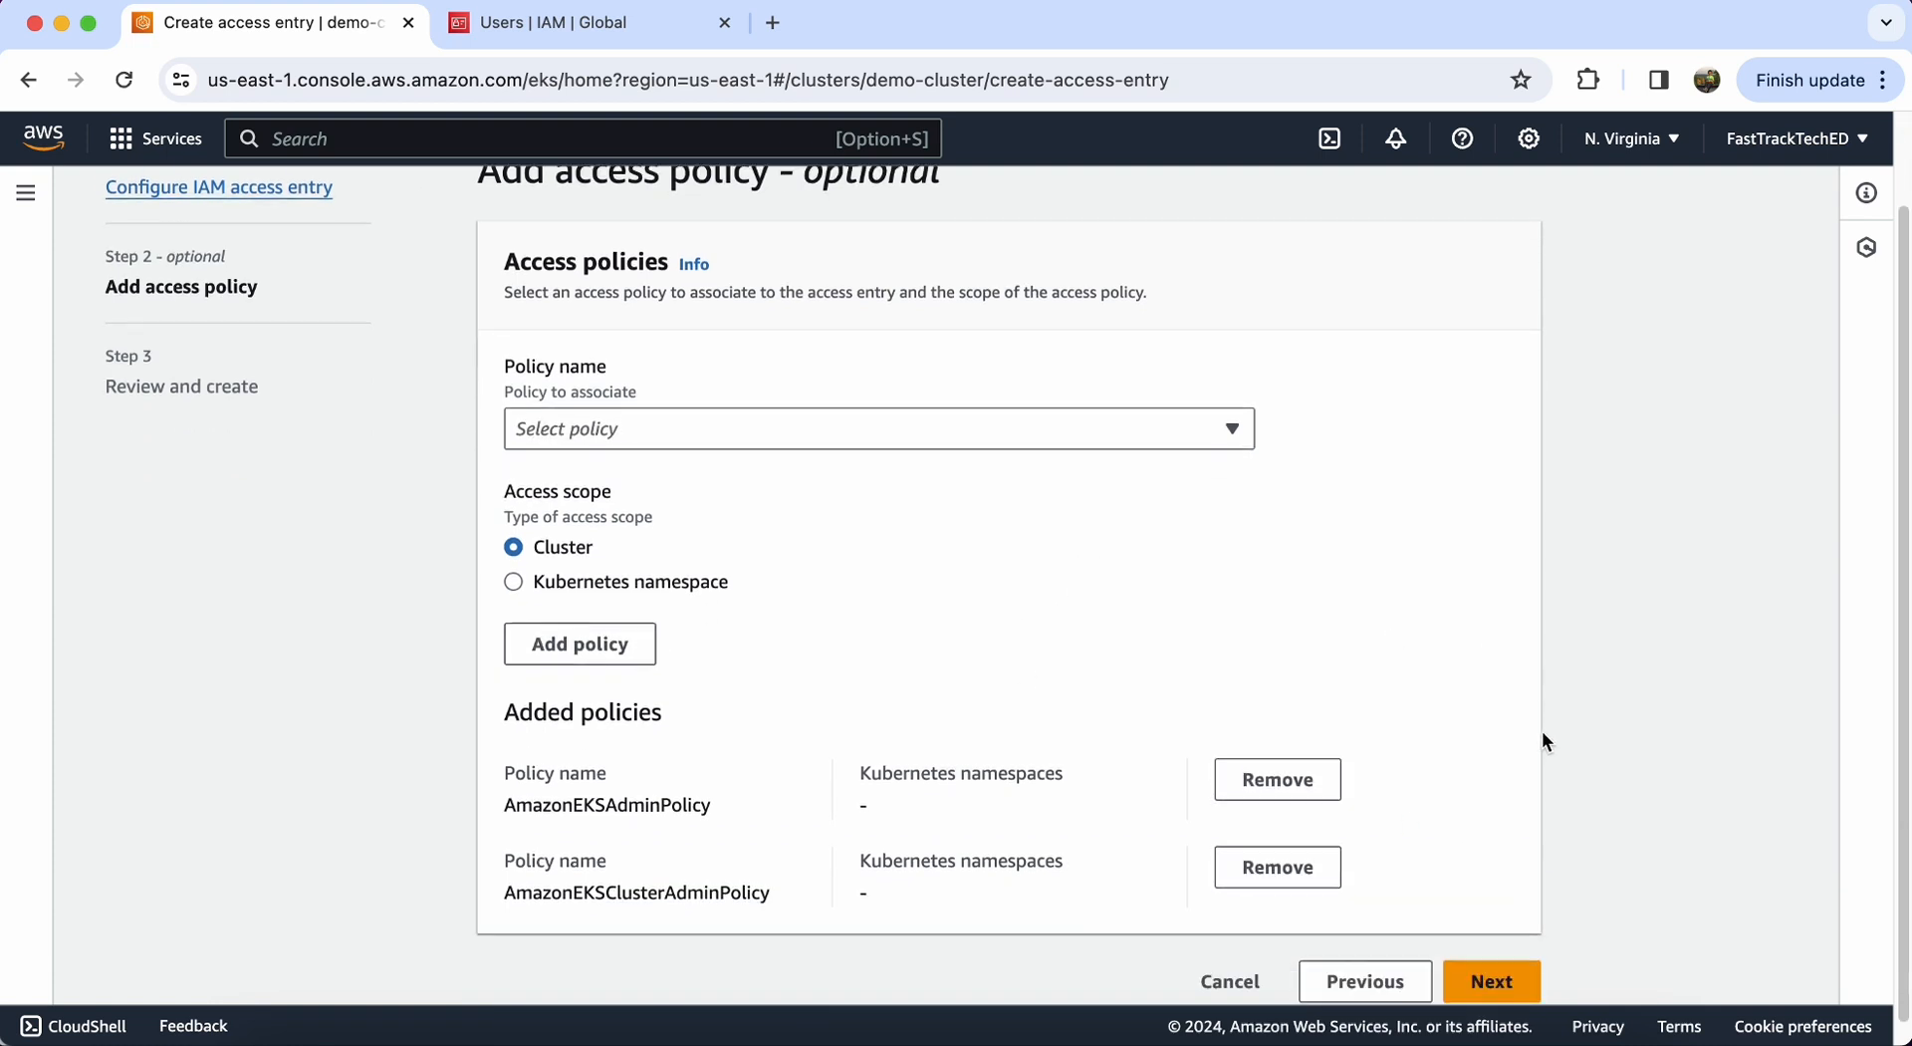
left_click(1484, 951)
scroll(1468, 887, "down", 5)
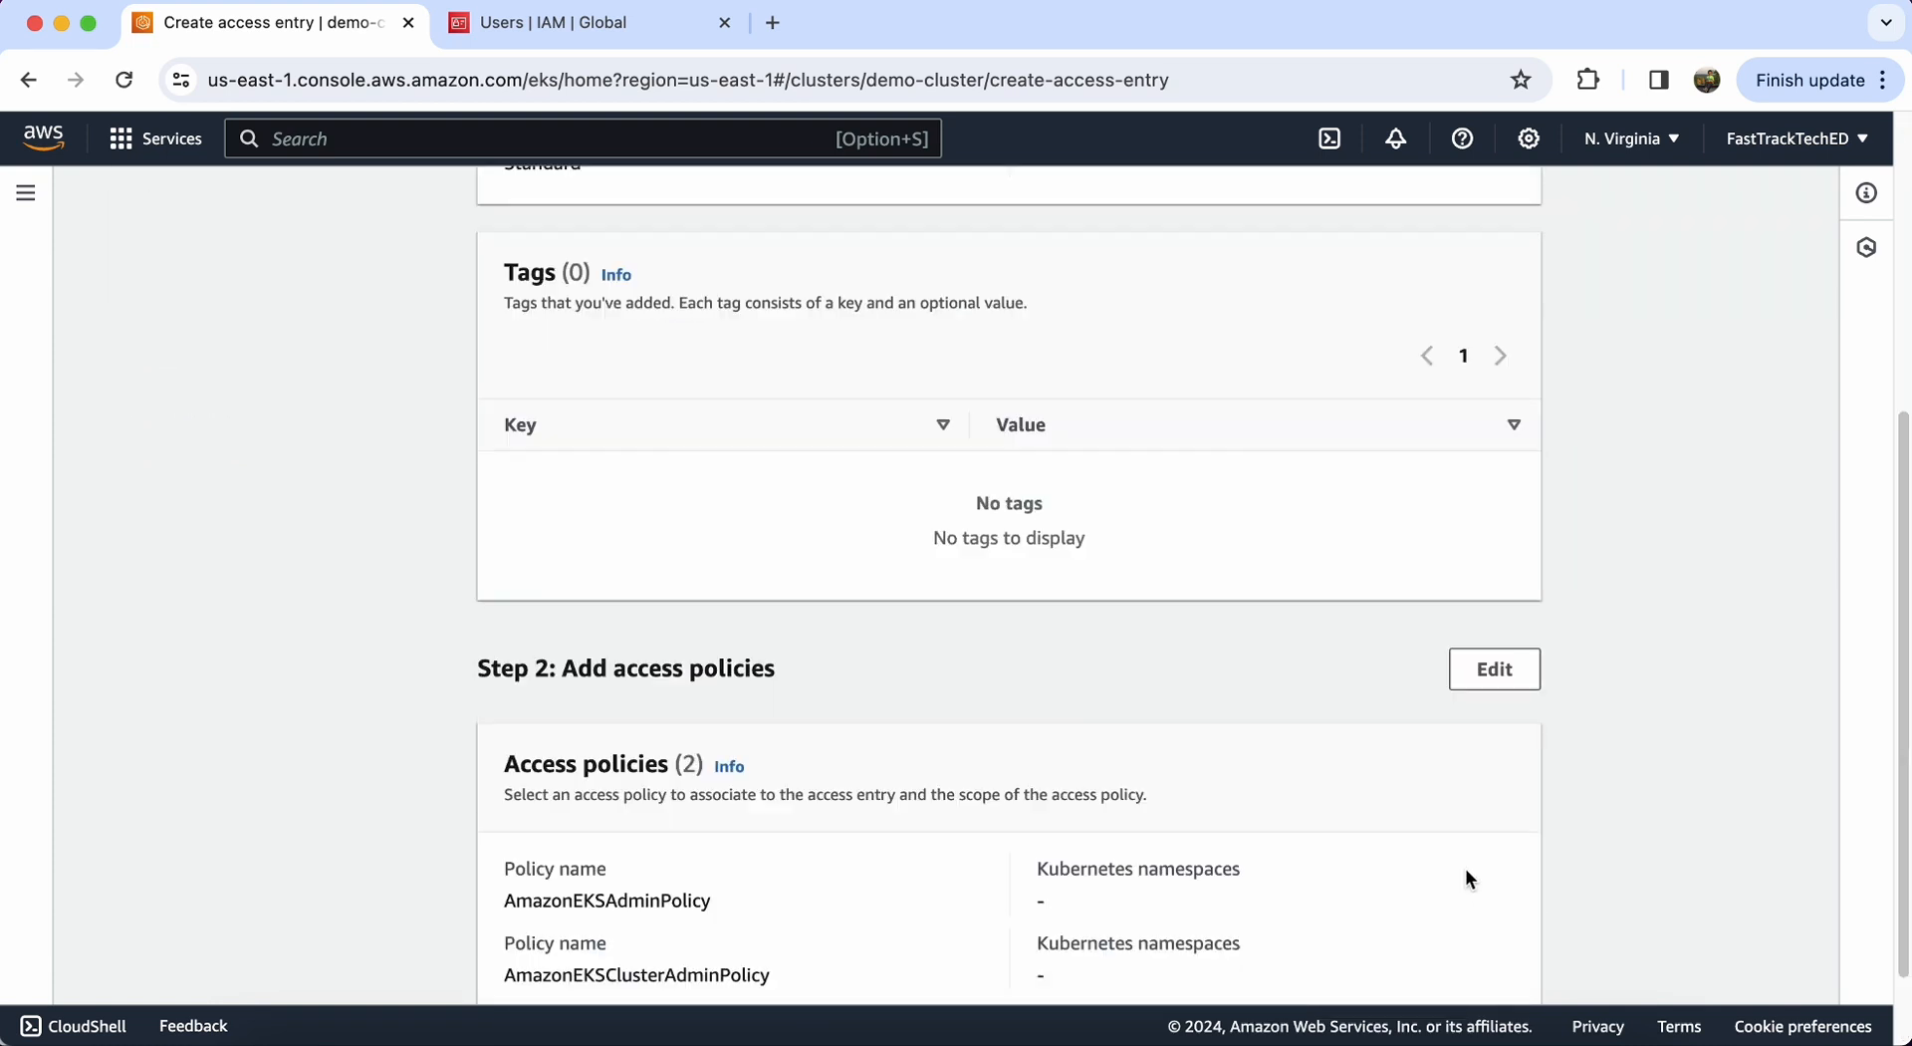
left_click(1477, 961)
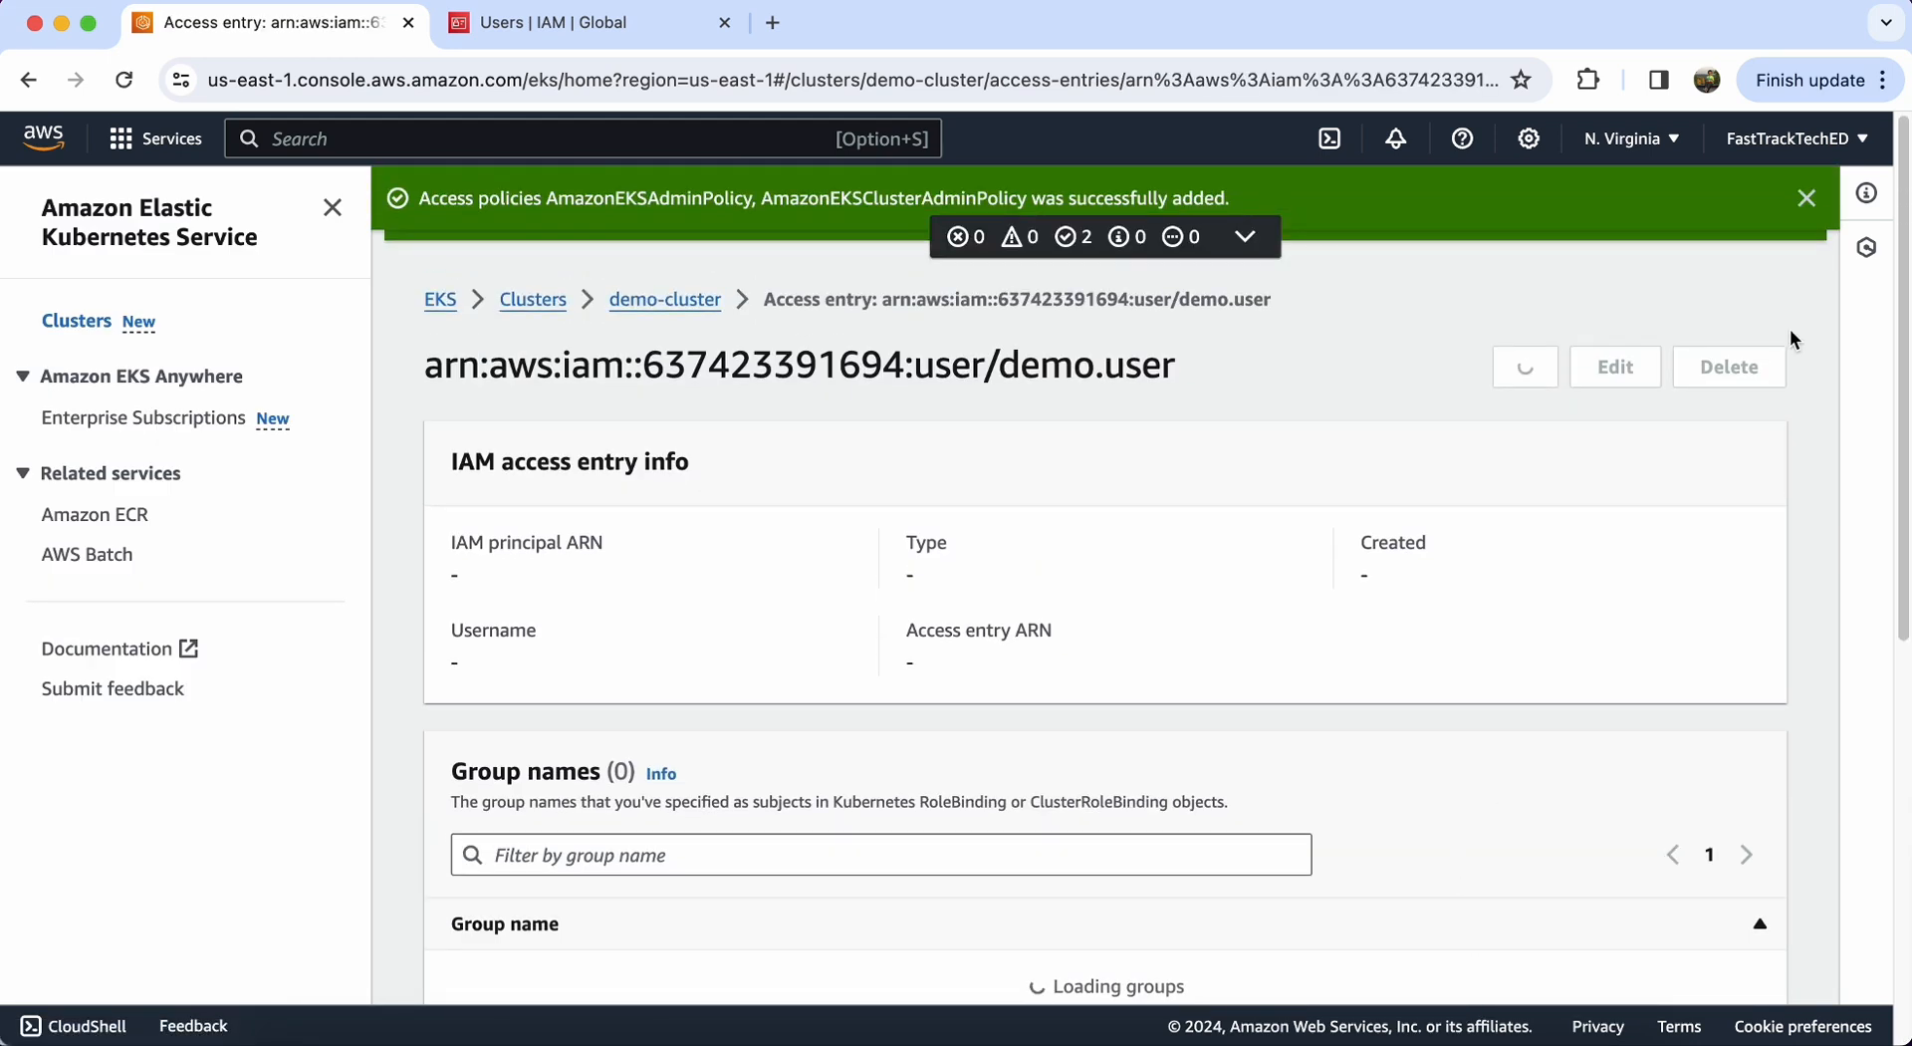
left_click(1807, 197)
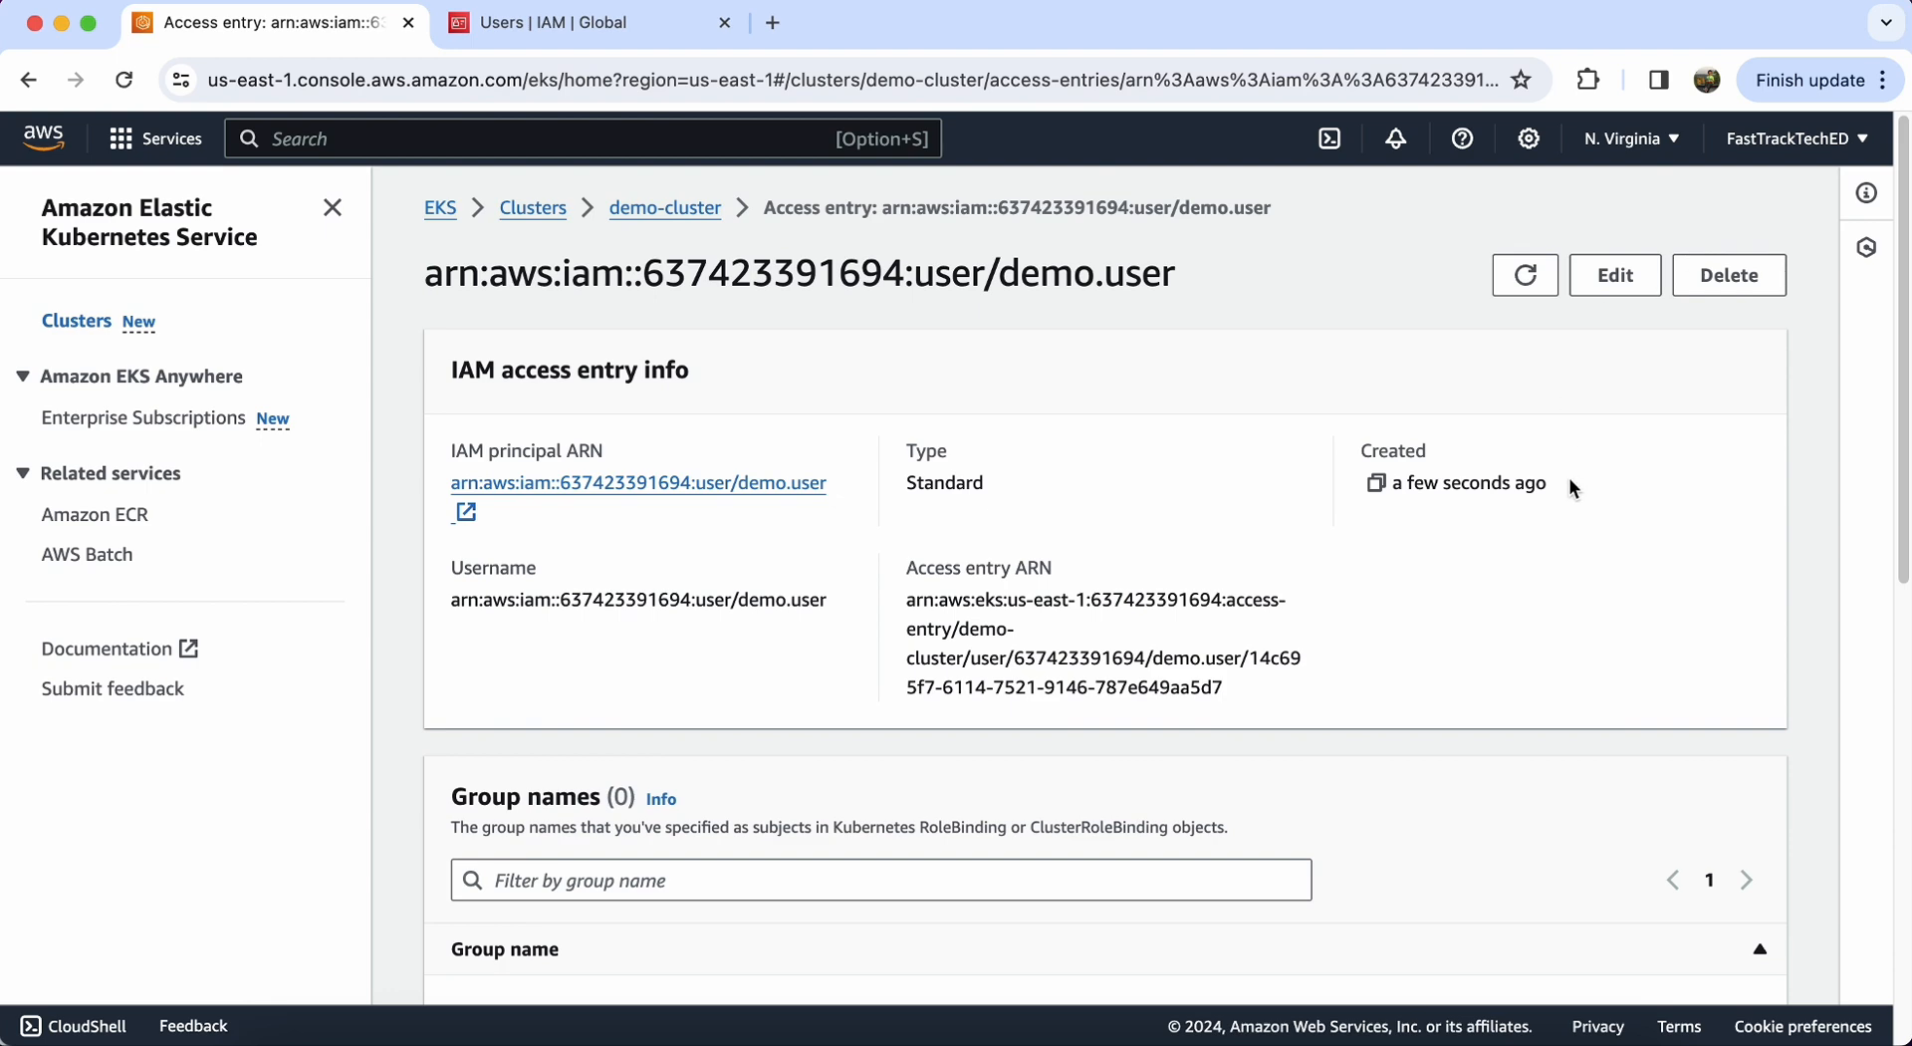
Step: Go back to demo-cluster and check the demo.user entry among its IAM access entries
mouse_move(1900, 379)
left_mouse_down()
mouse_move(1902, 633)
mouse_move(1893, 344)
left_mouse_up()
left_click(707, 211)
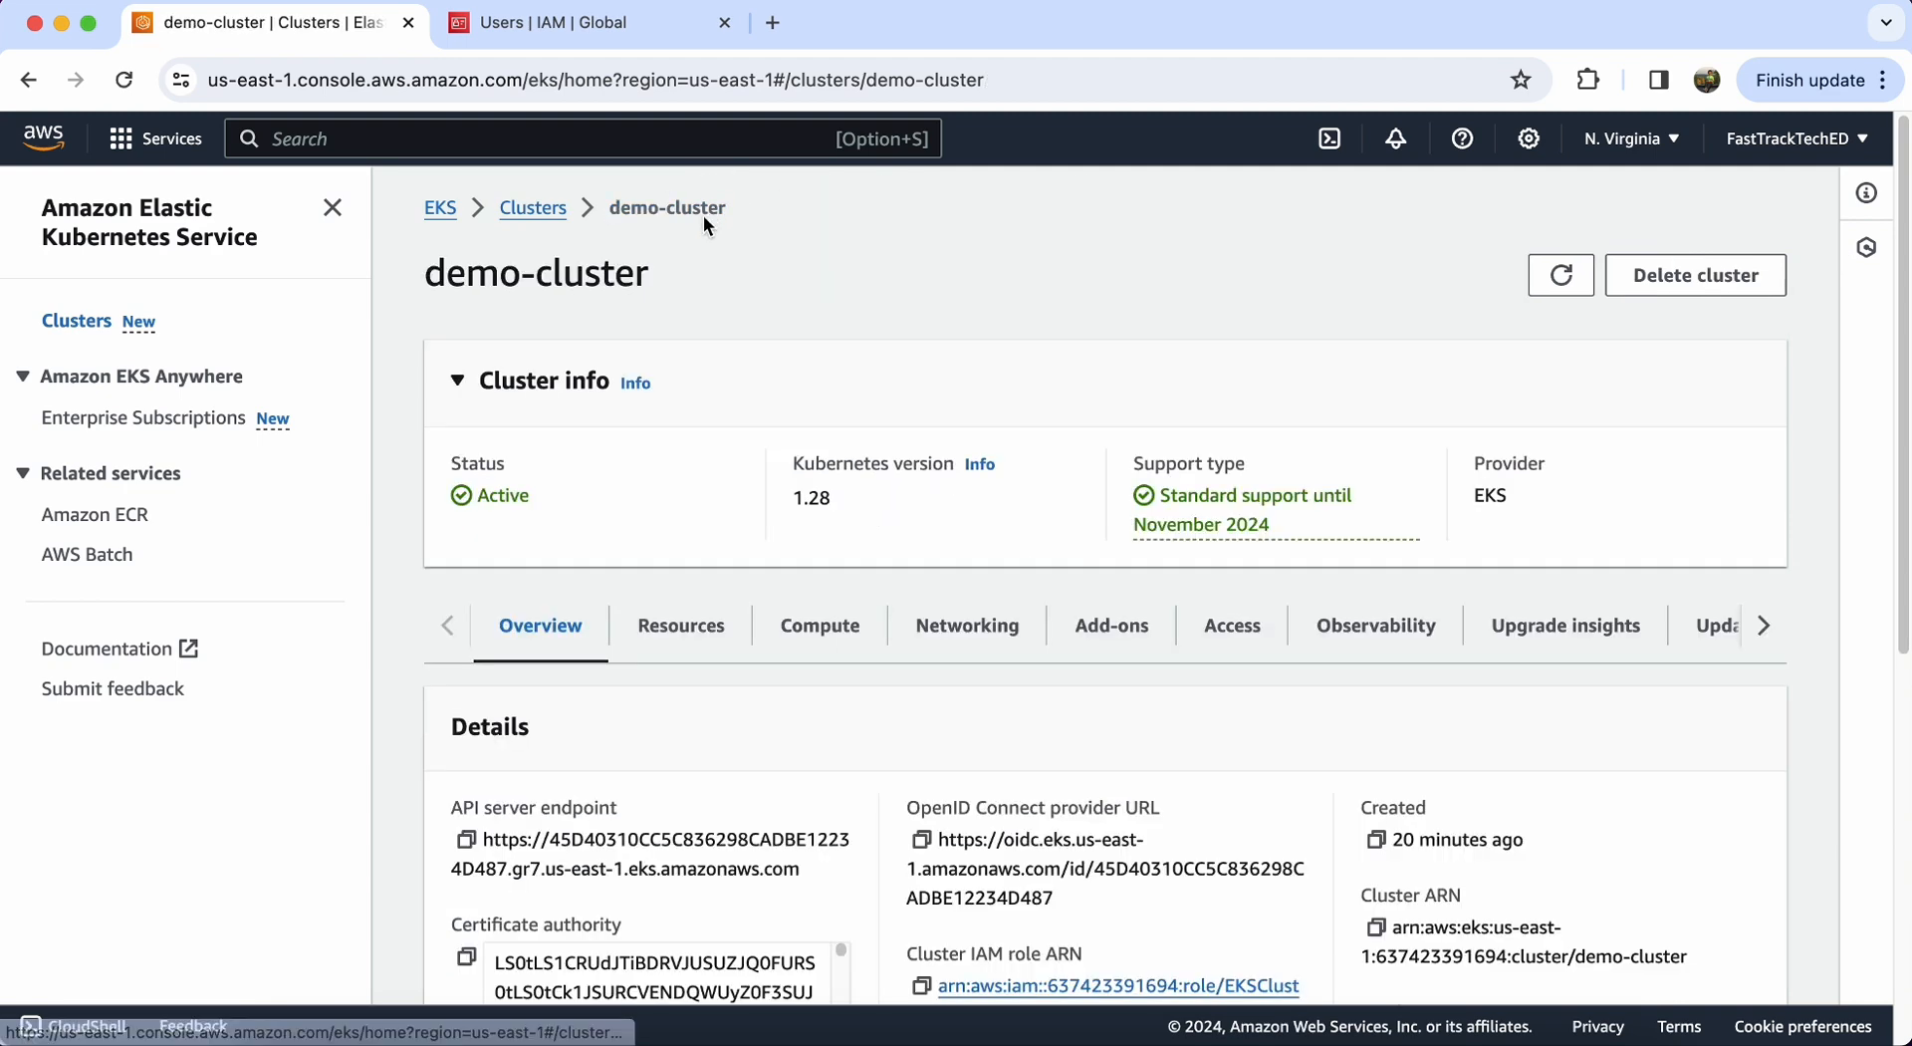
left_click(1218, 638)
scroll(1191, 697, "down", 5)
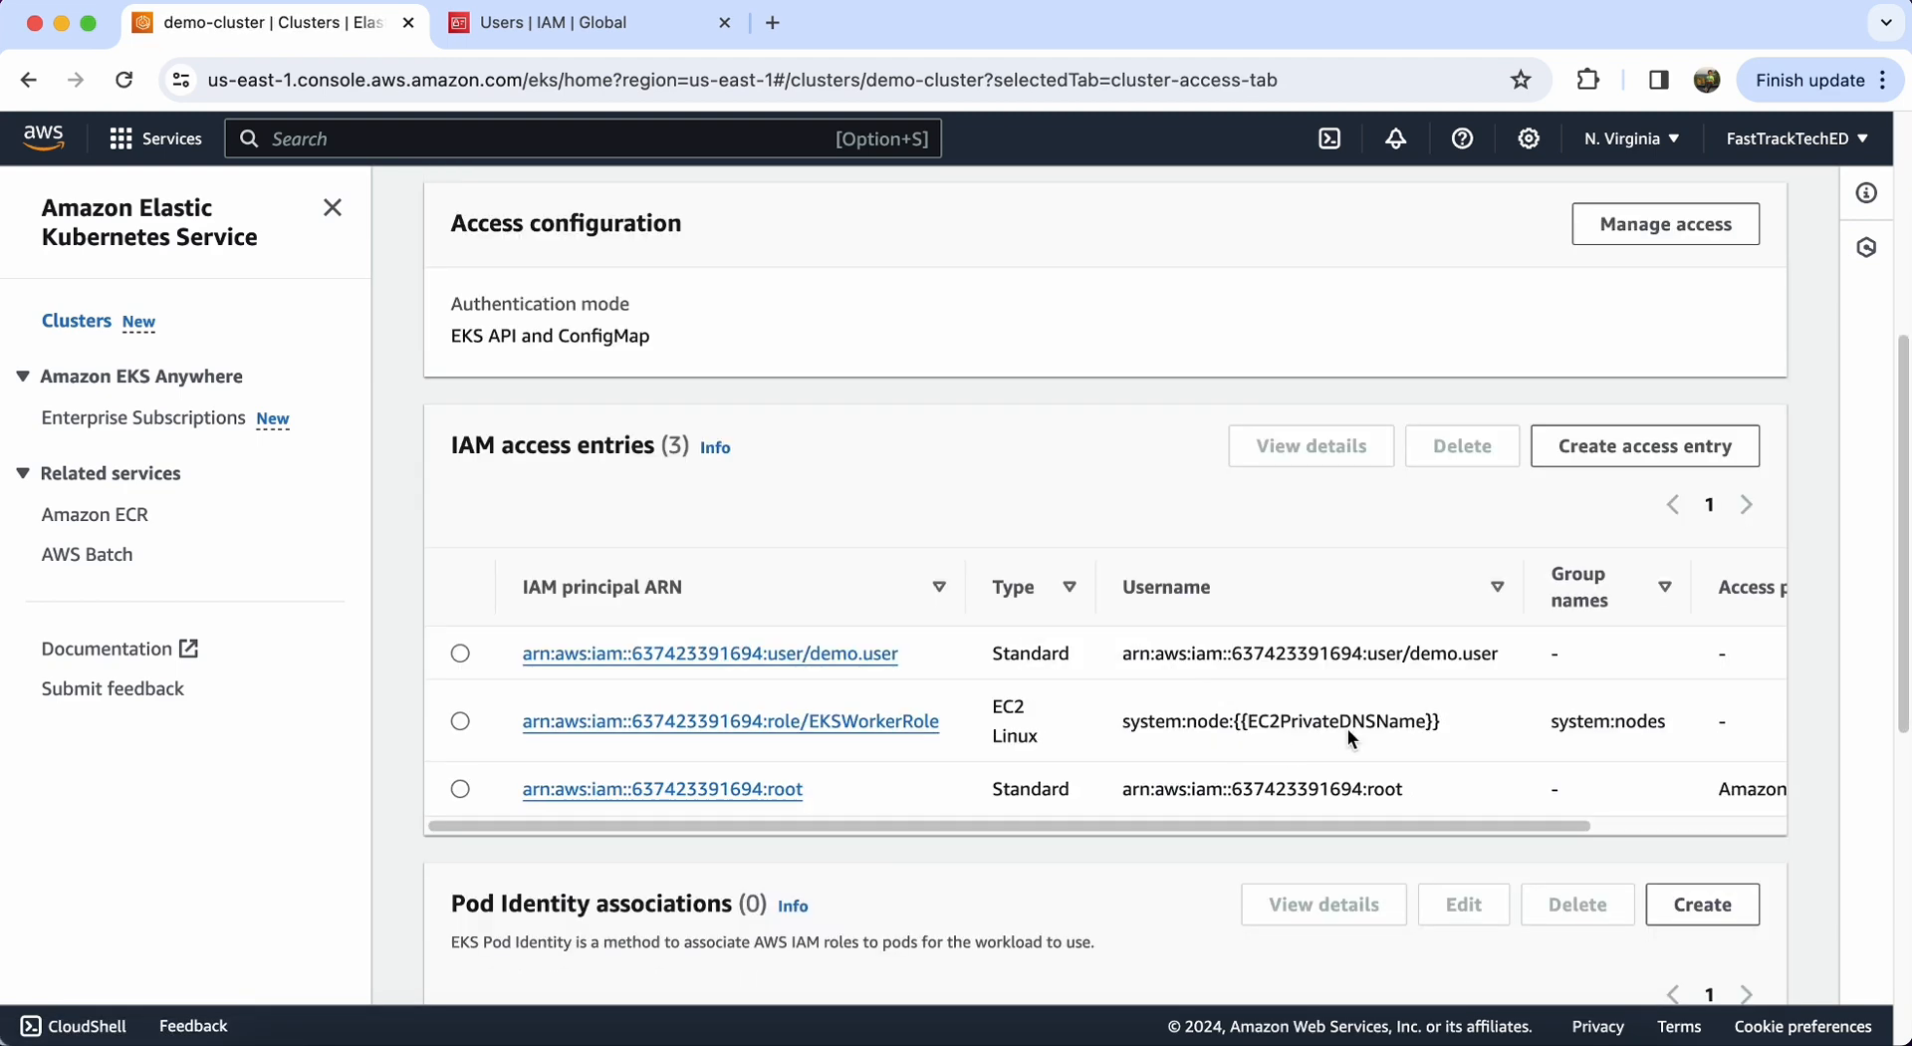
left_click_drag(1503, 653, 1407, 657)
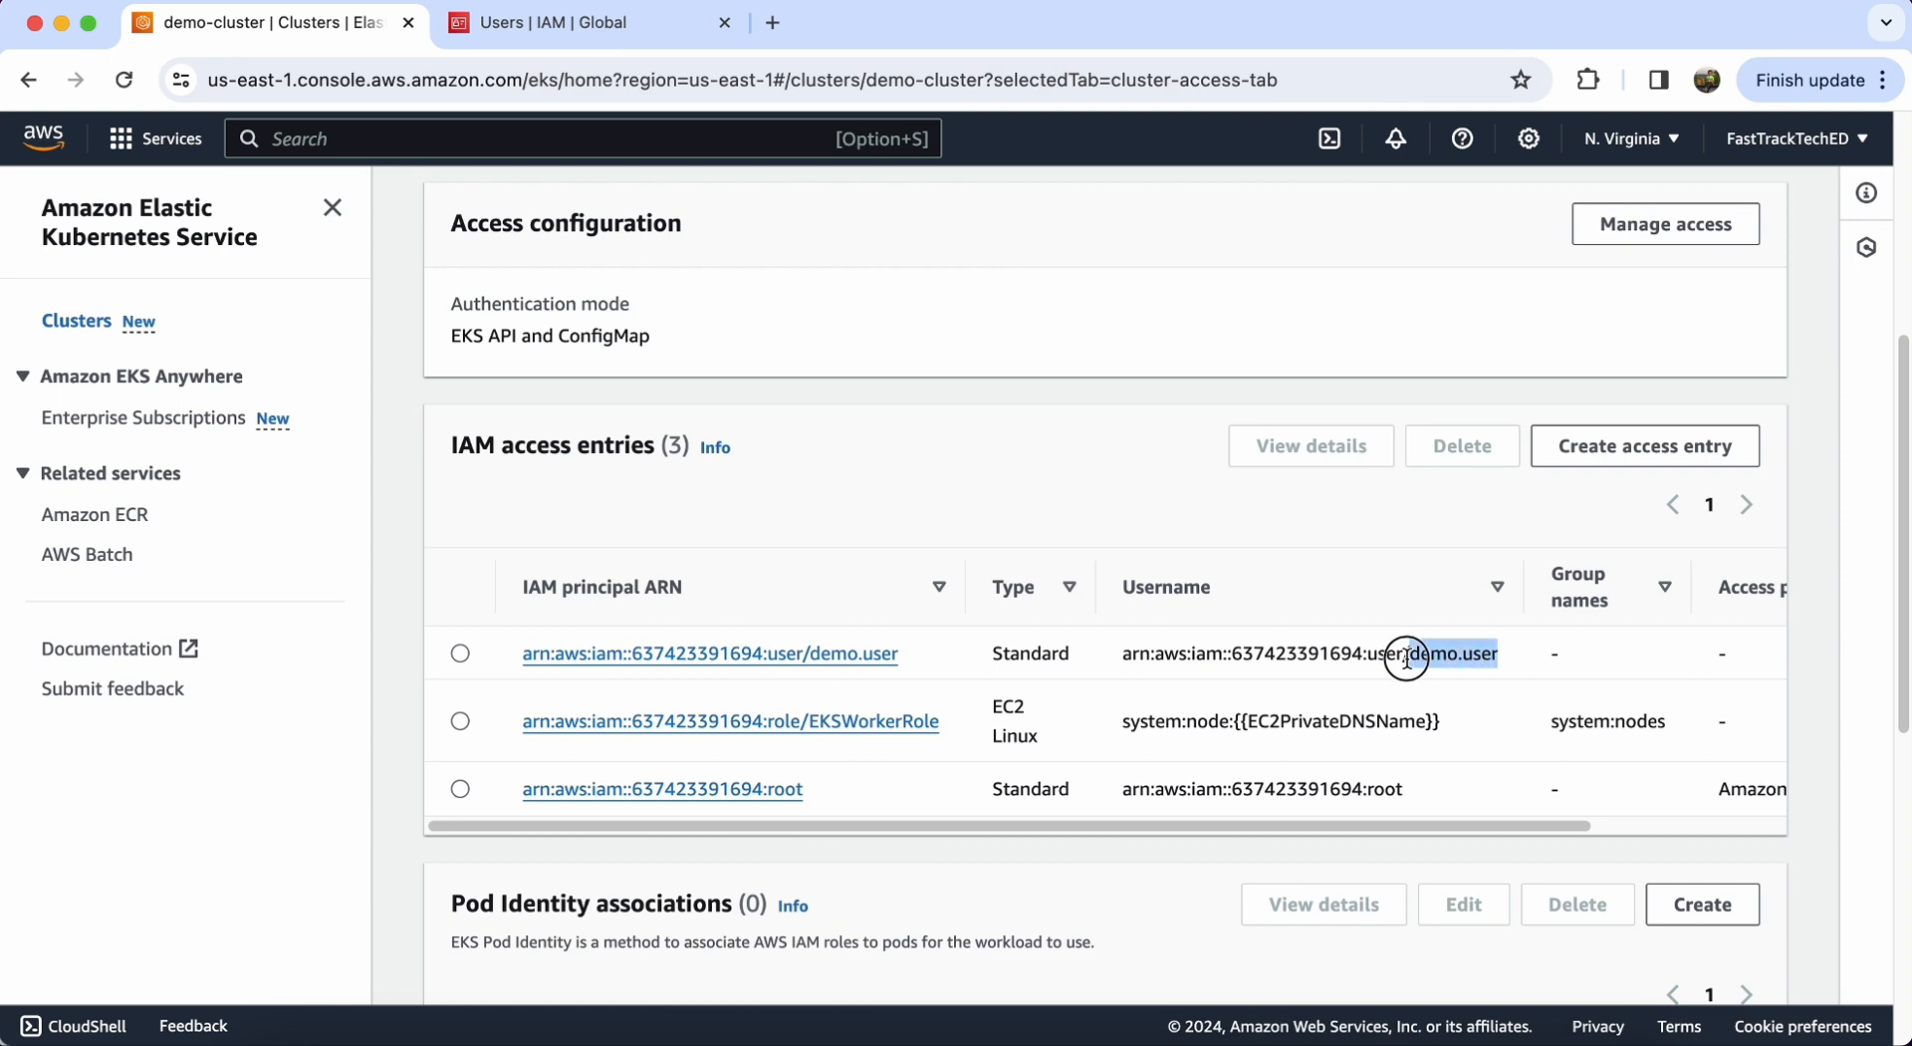
Step: Switch to the IAM users page, go to EC2 and list all instances by removing the instance ID filter
left_click(595, 28)
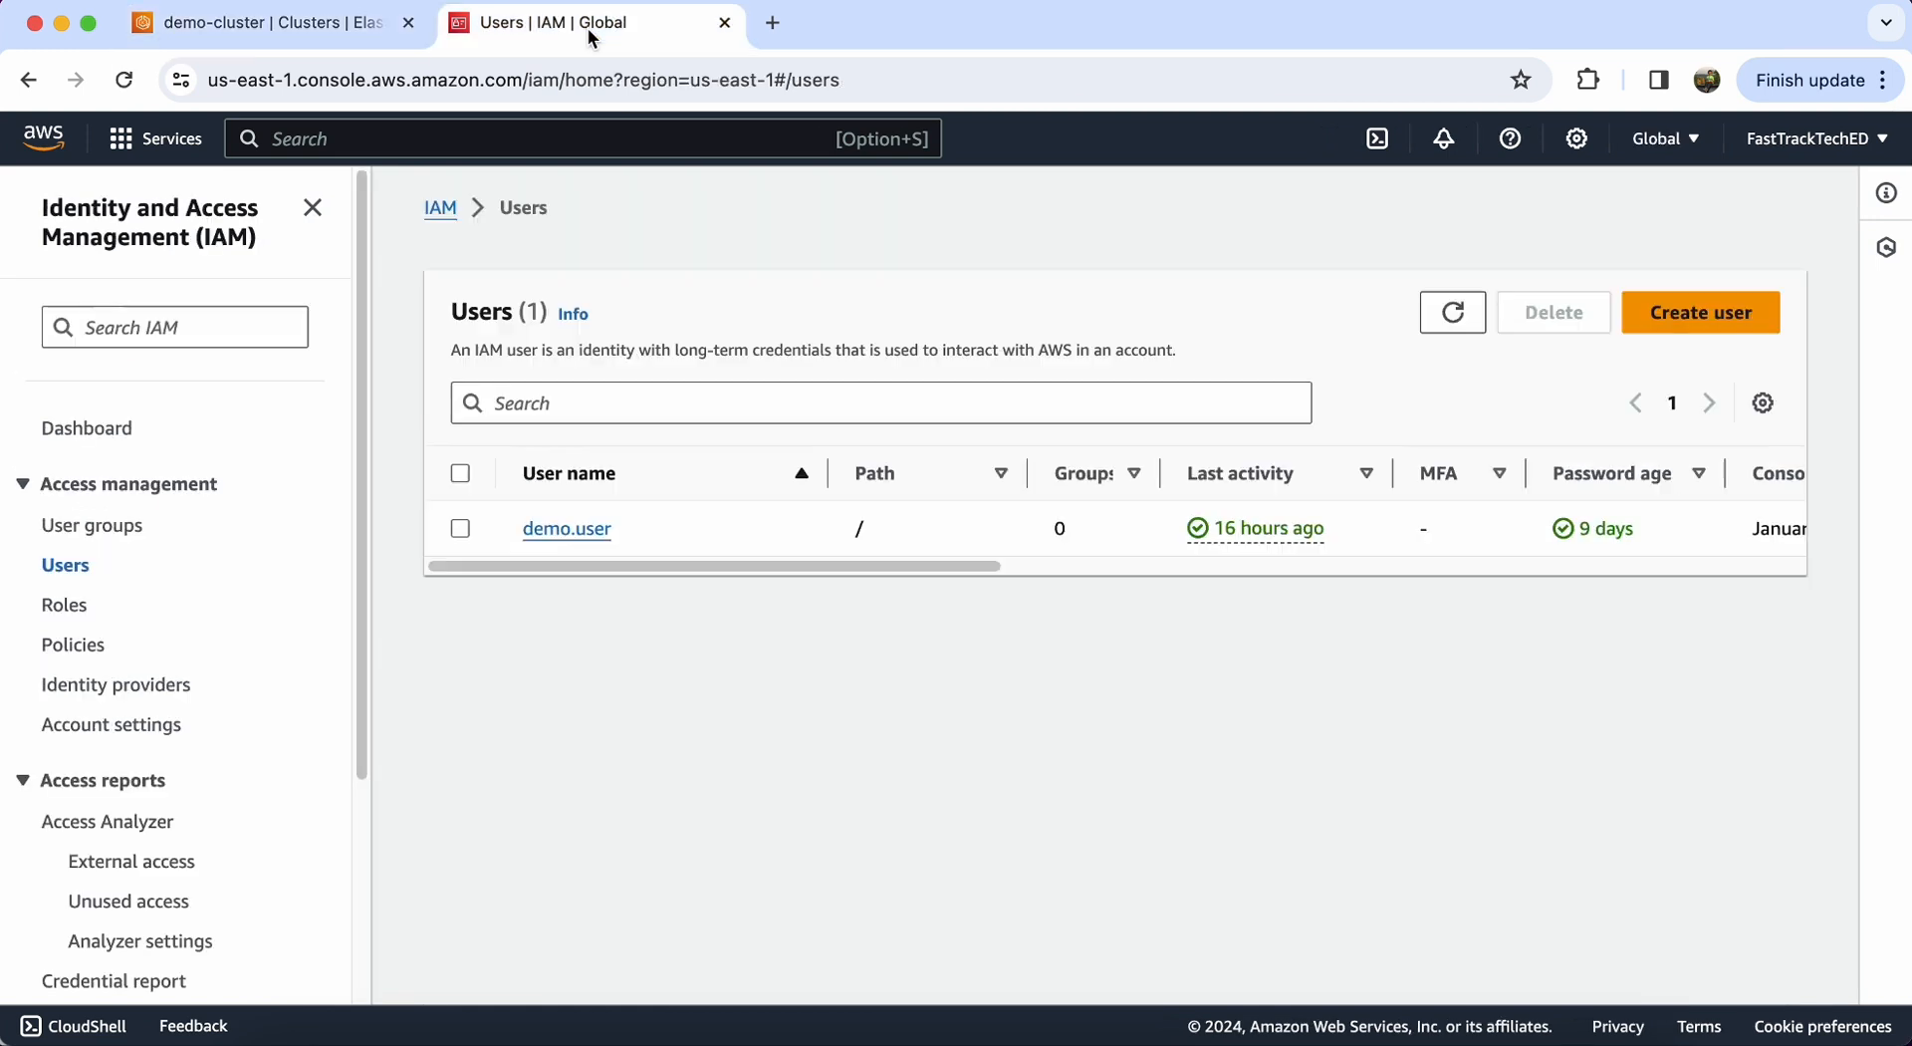
left_click(468, 140)
type("EC2")
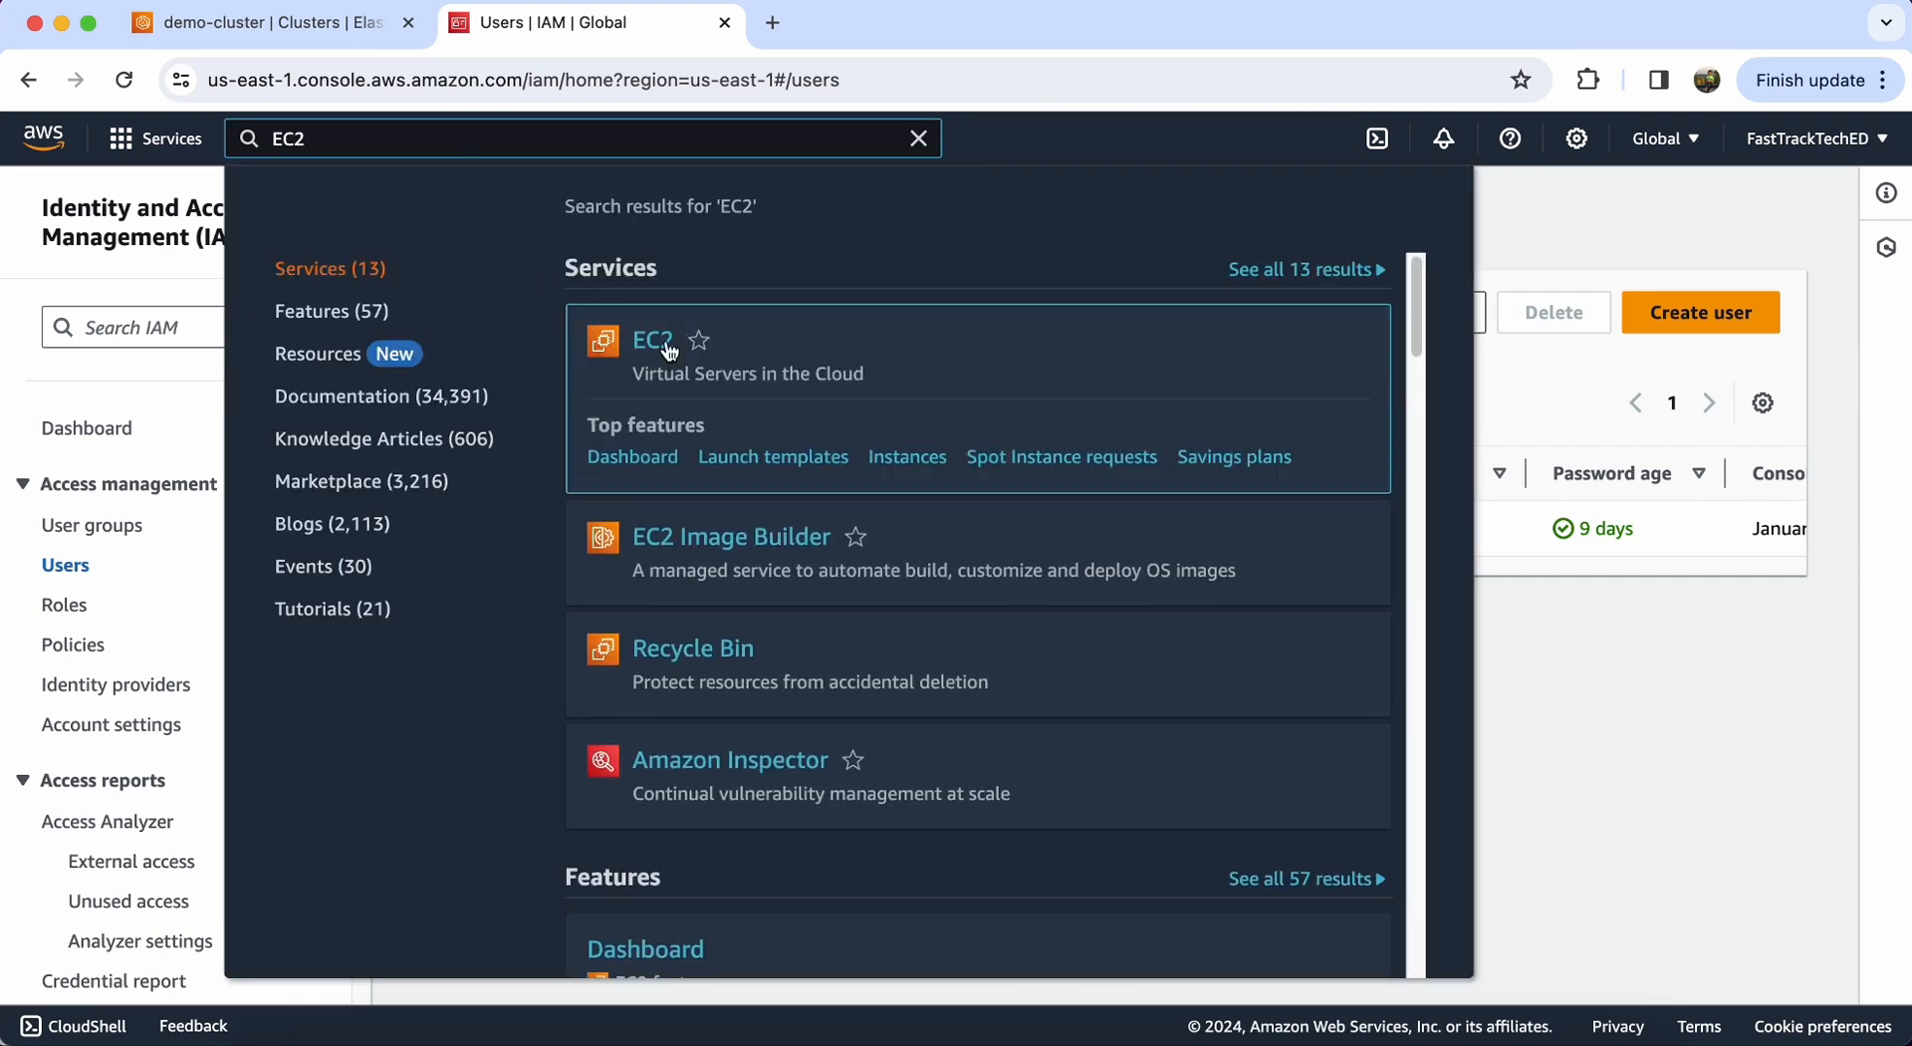
left_click(650, 348)
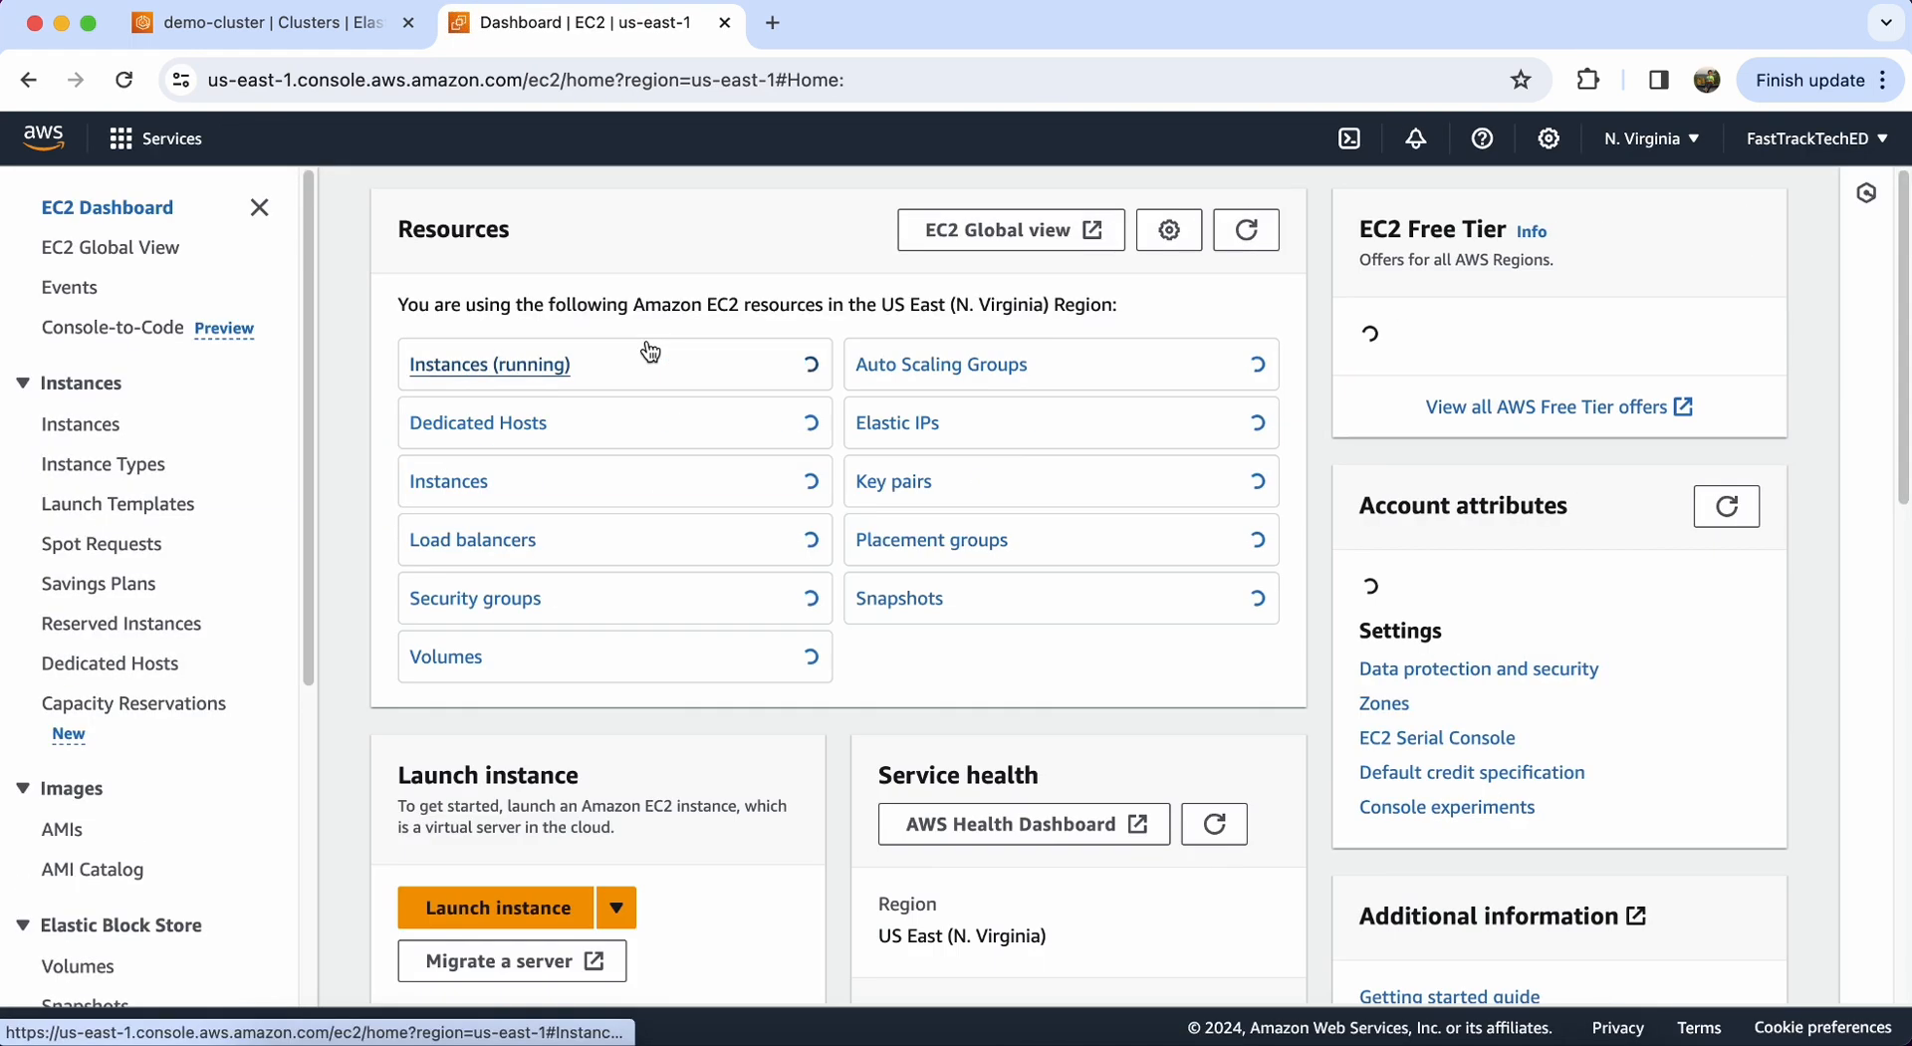
left_click(89, 431)
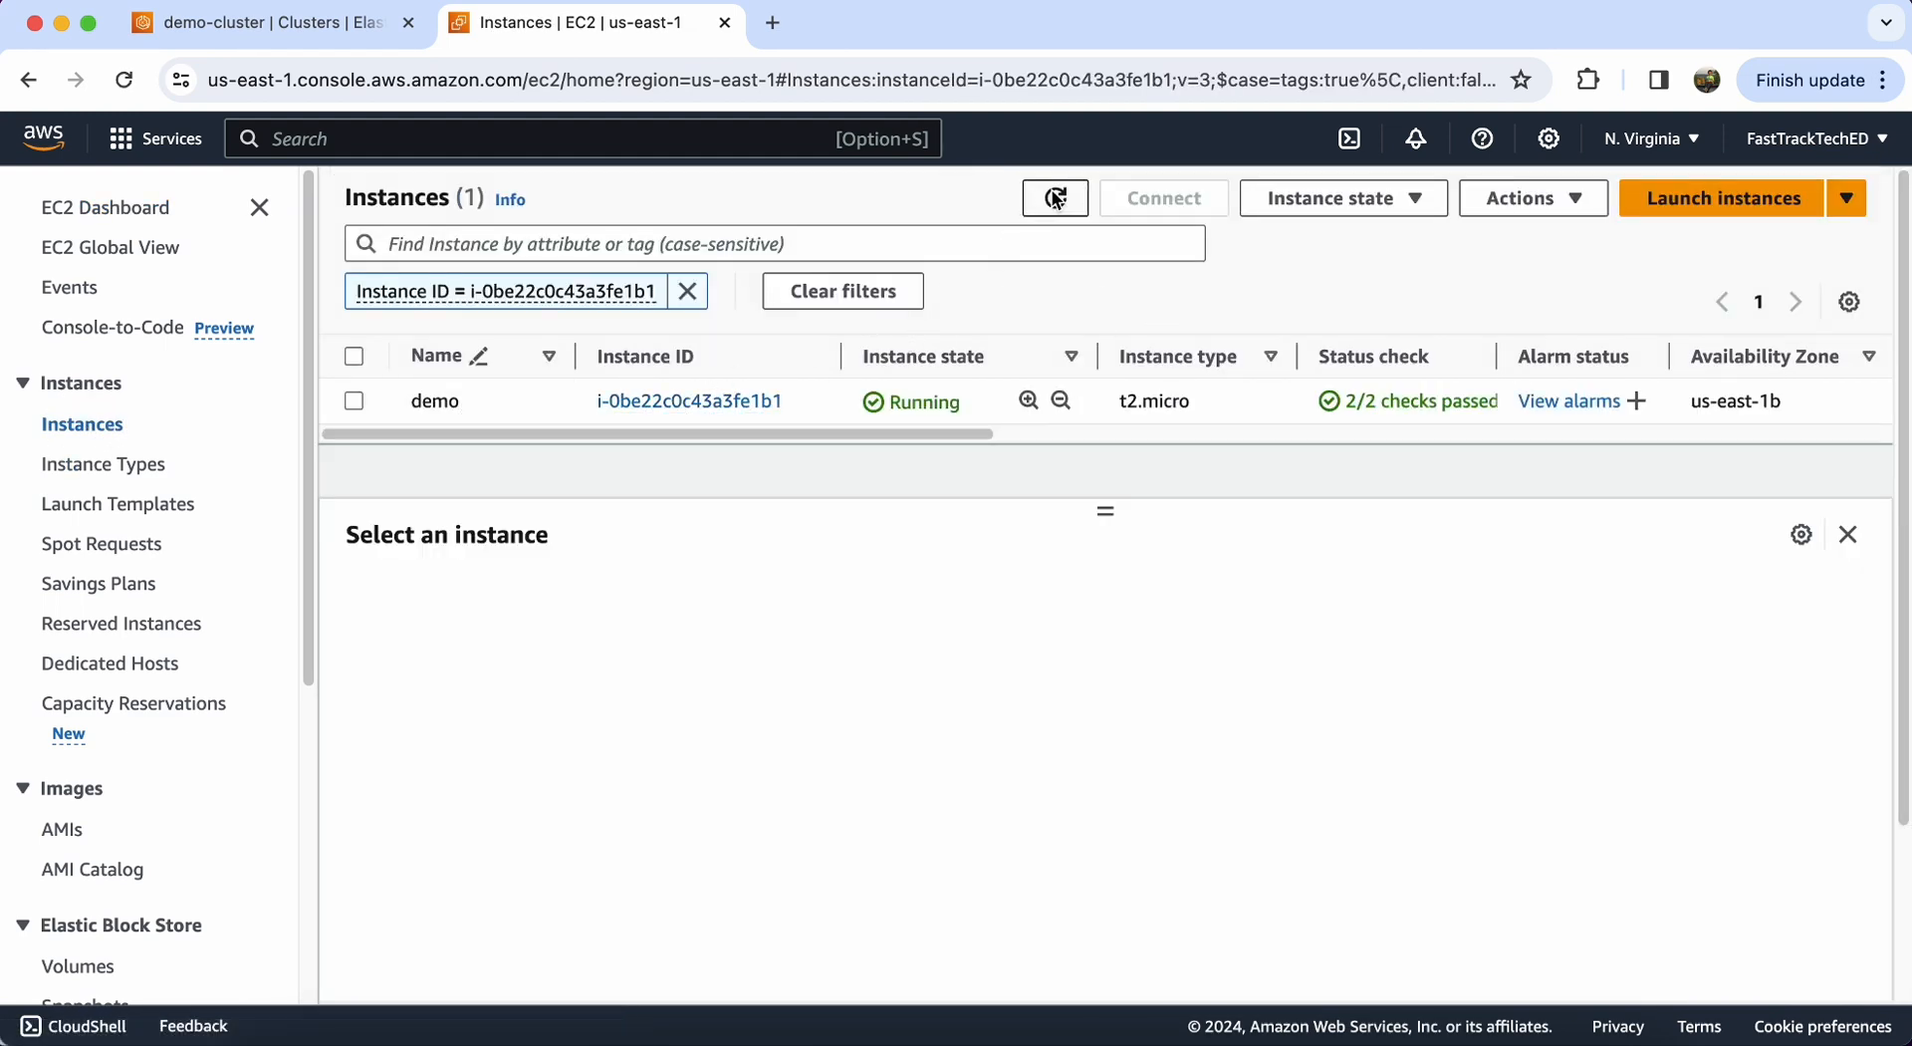
left_click(688, 291)
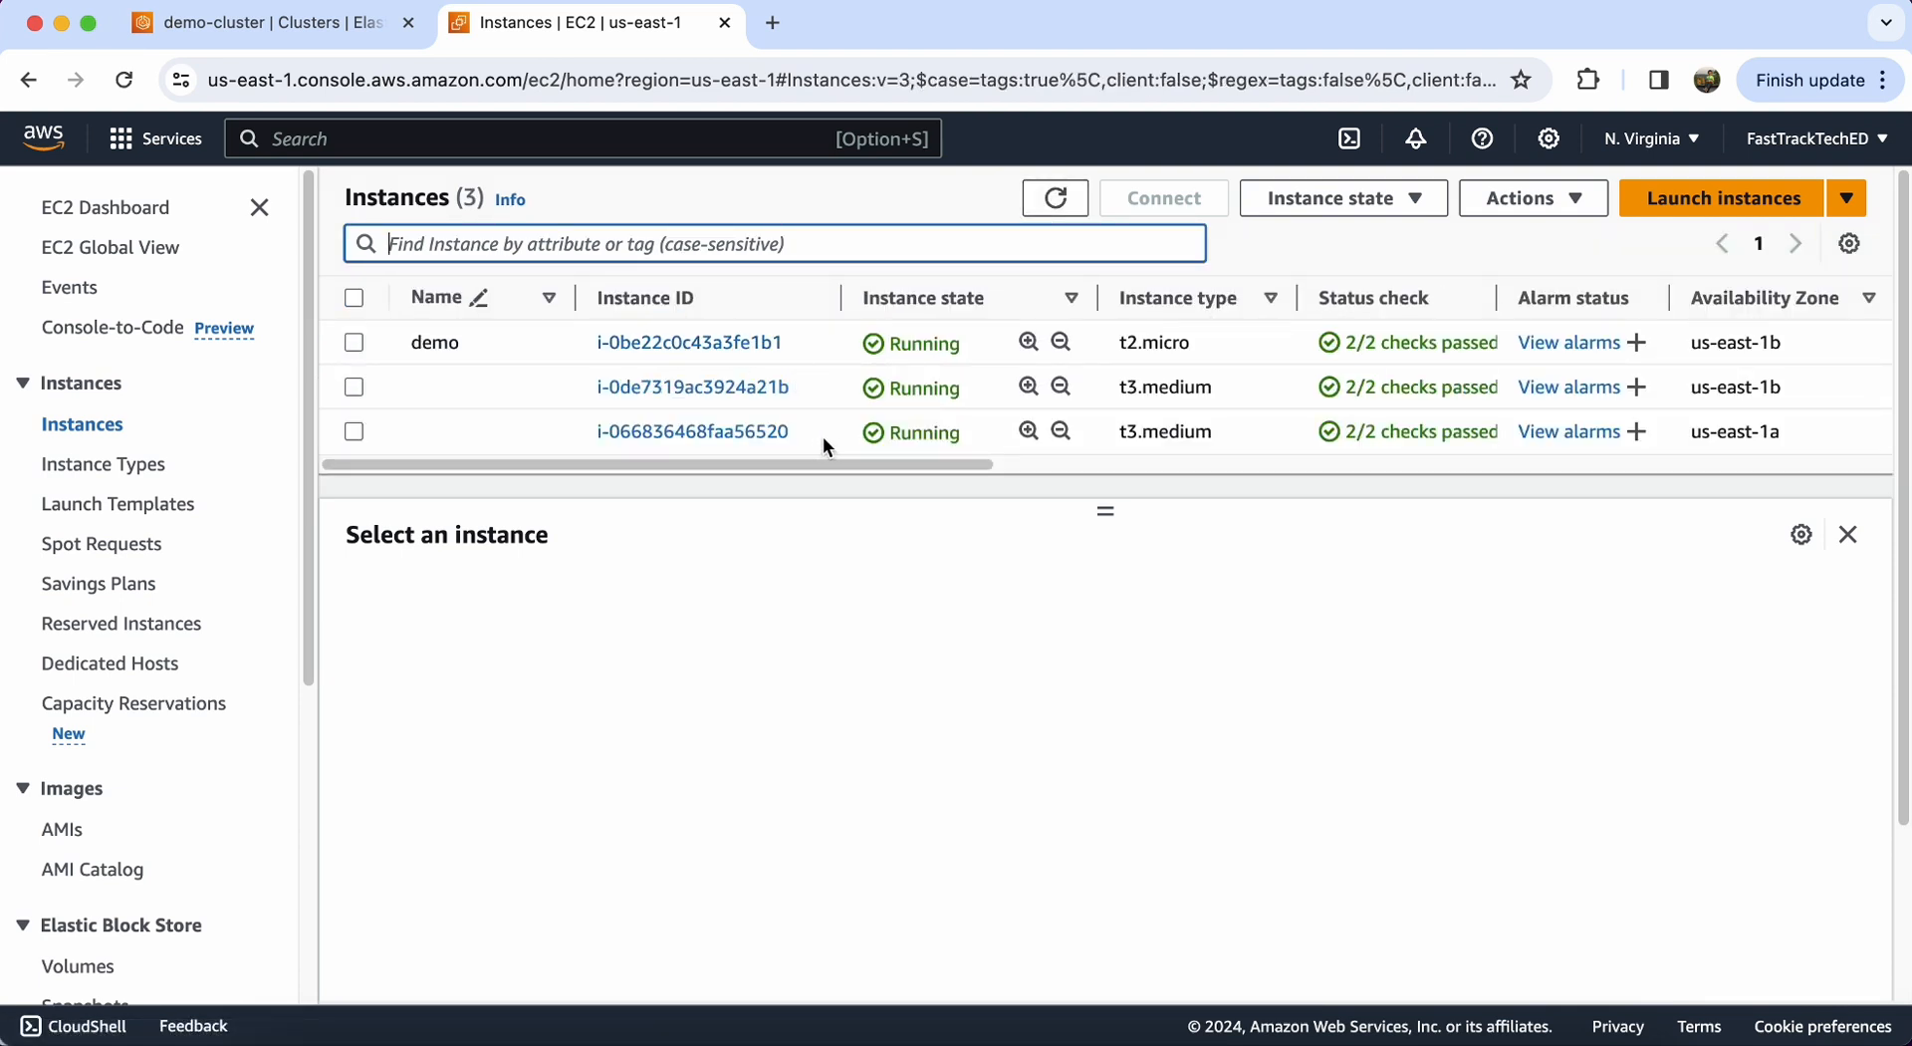
Step: Connect to the running demo EC2 instance through a Session Manager session
left_click_drag(1240, 441, 846, 399)
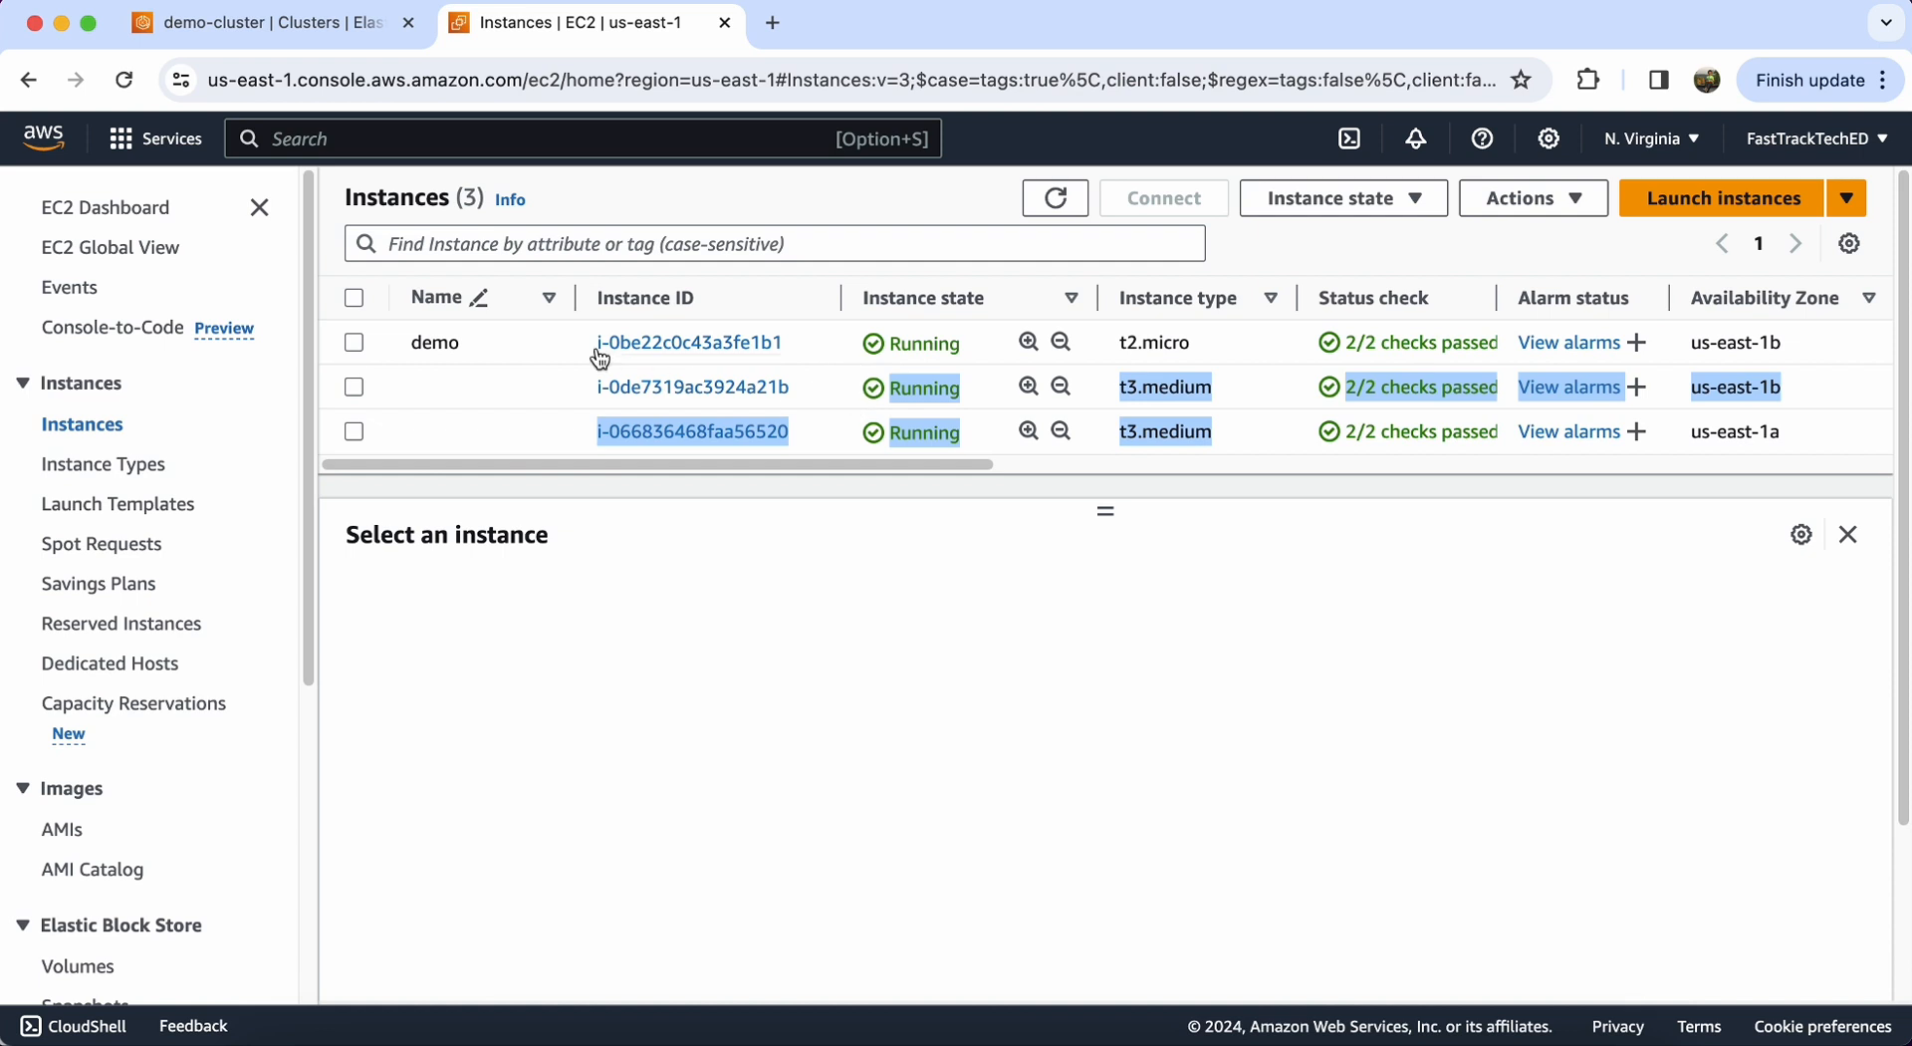
left_click(355, 344)
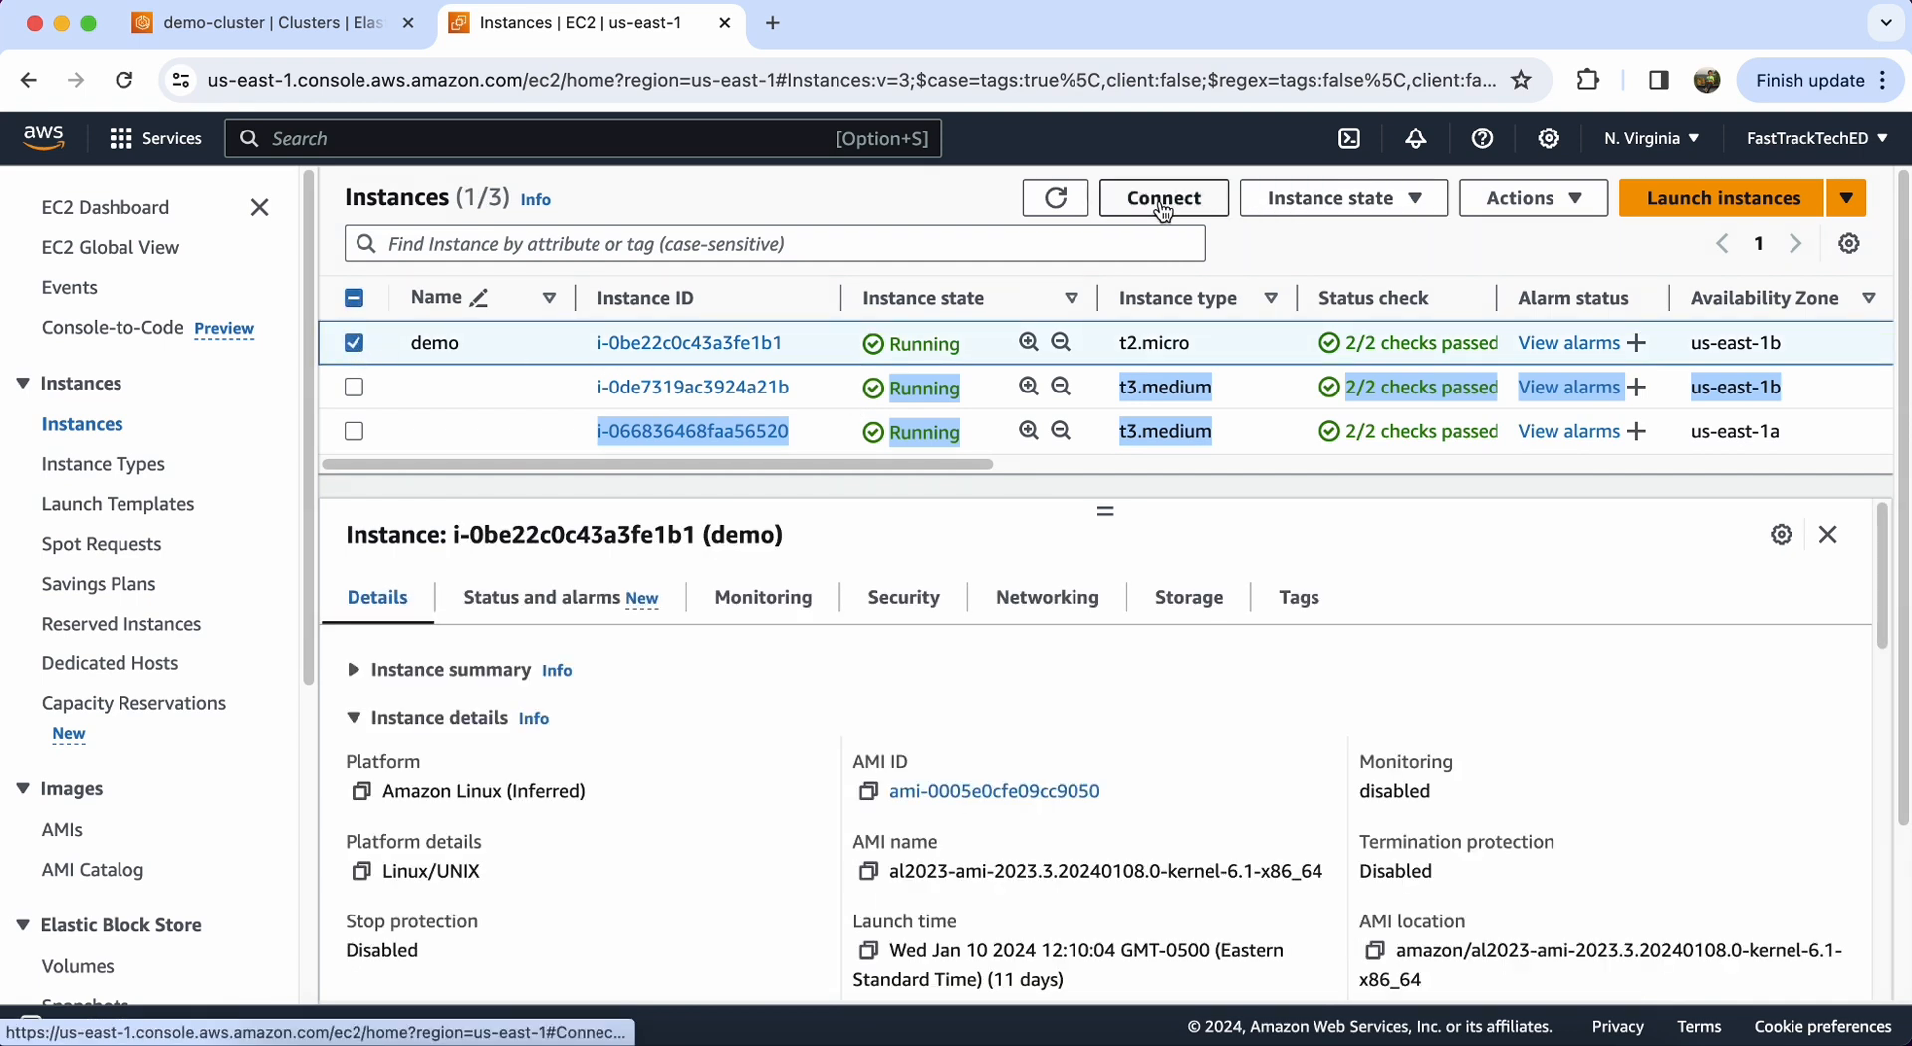
left_click(1163, 199)
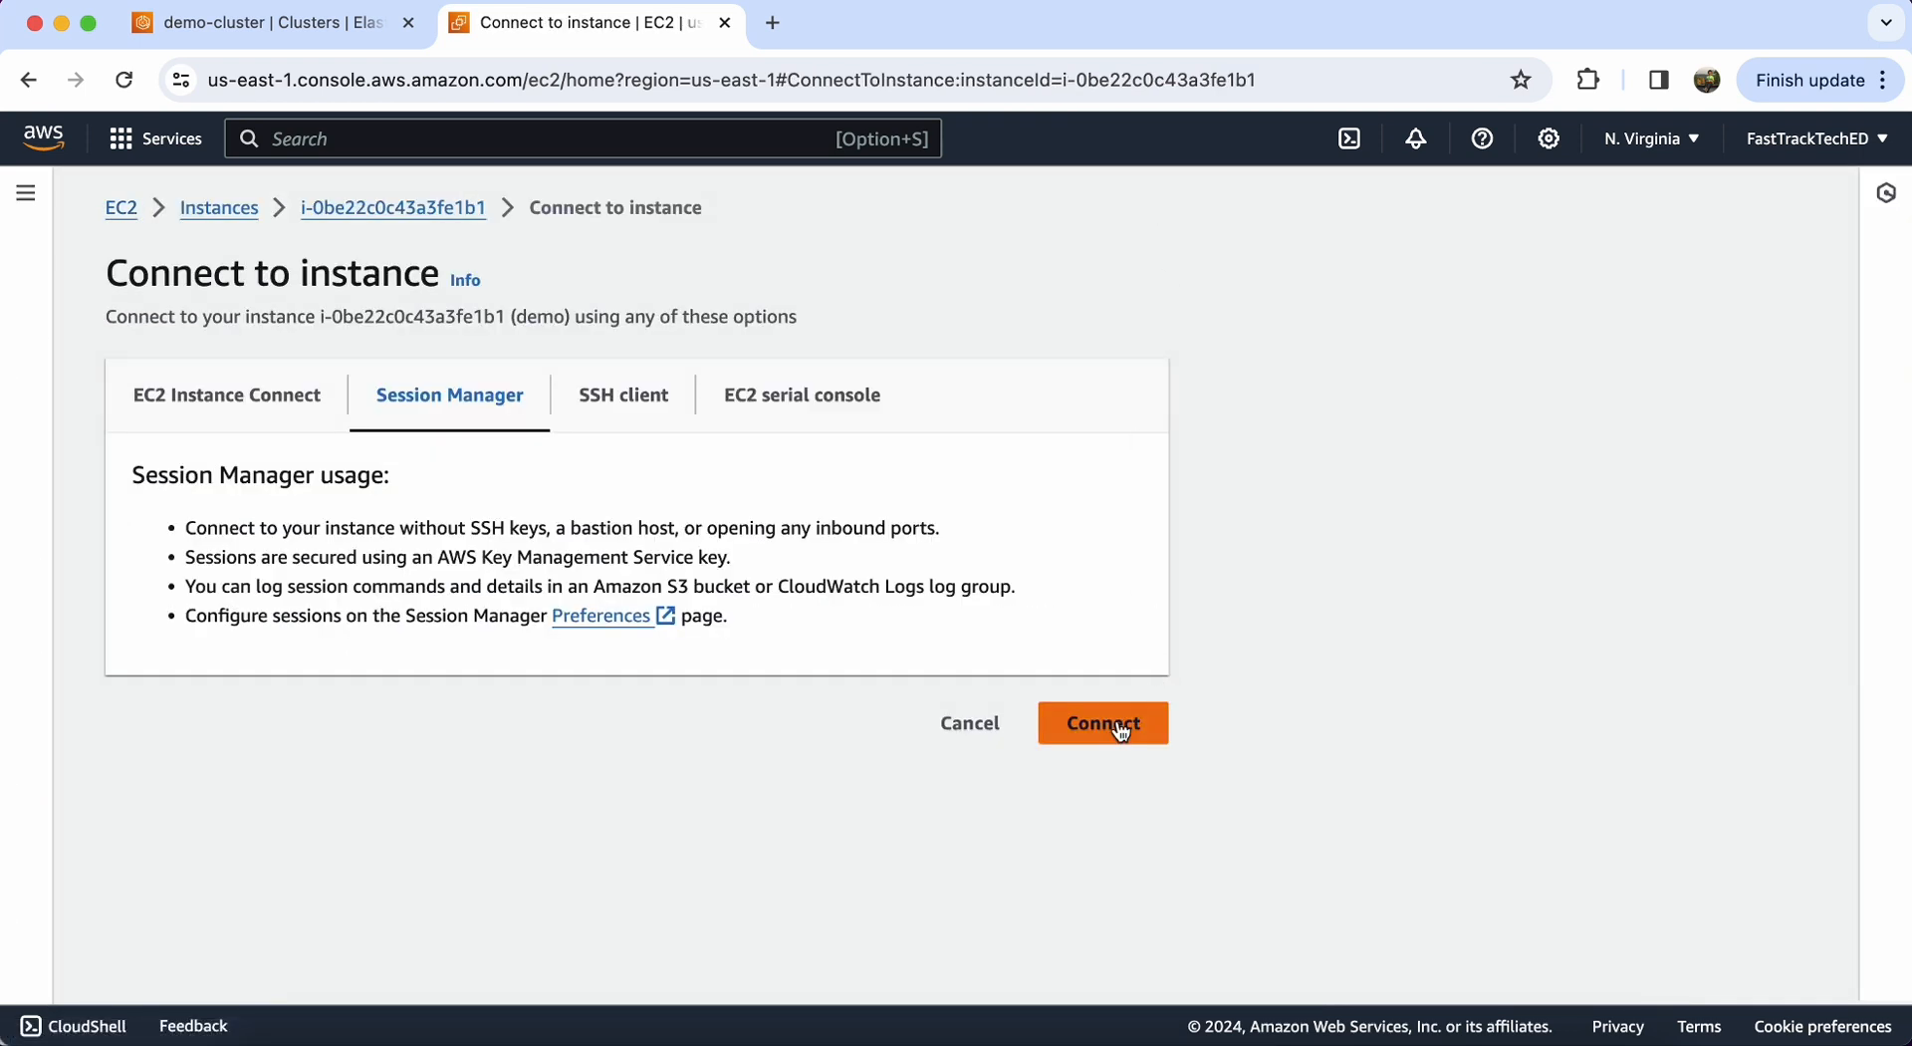
left_click(1113, 719)
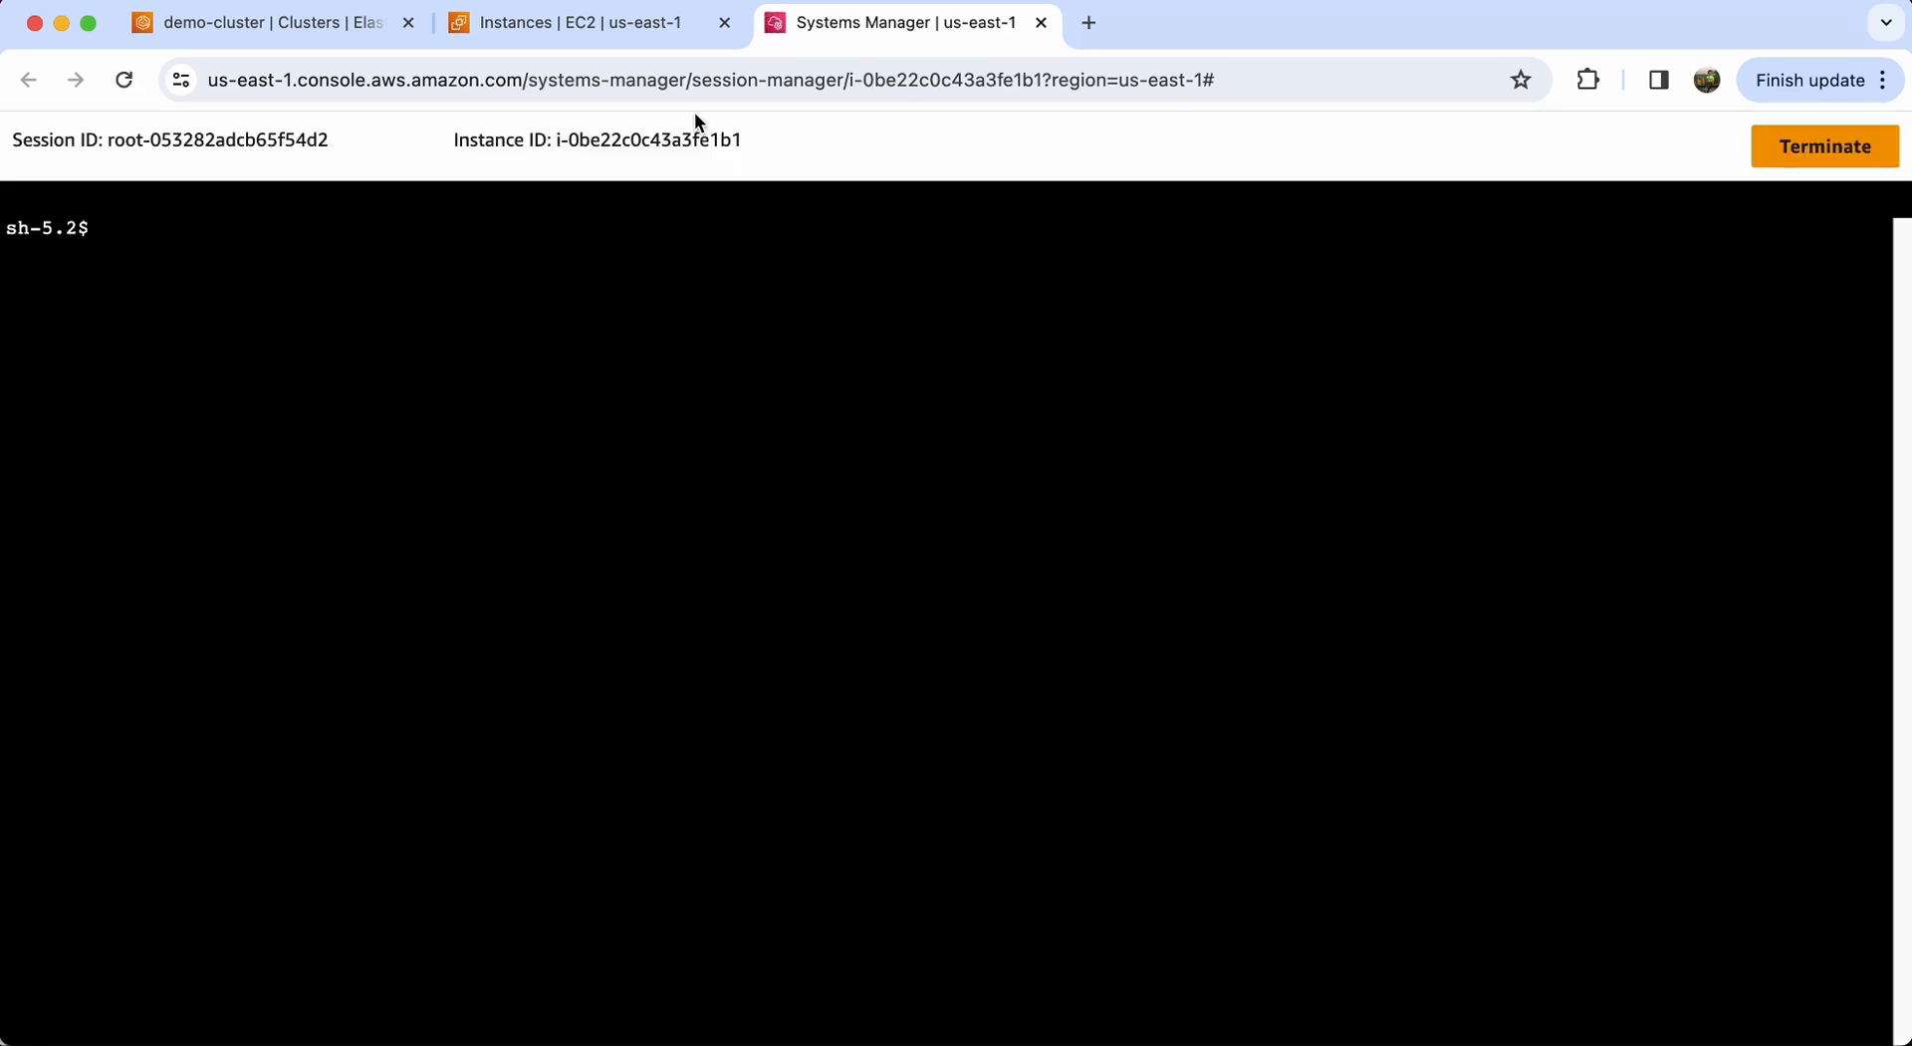
Step: Go back to the EC2 instances list and examine the networking details of the demo instance
left_click(611, 24)
left_click(361, 351)
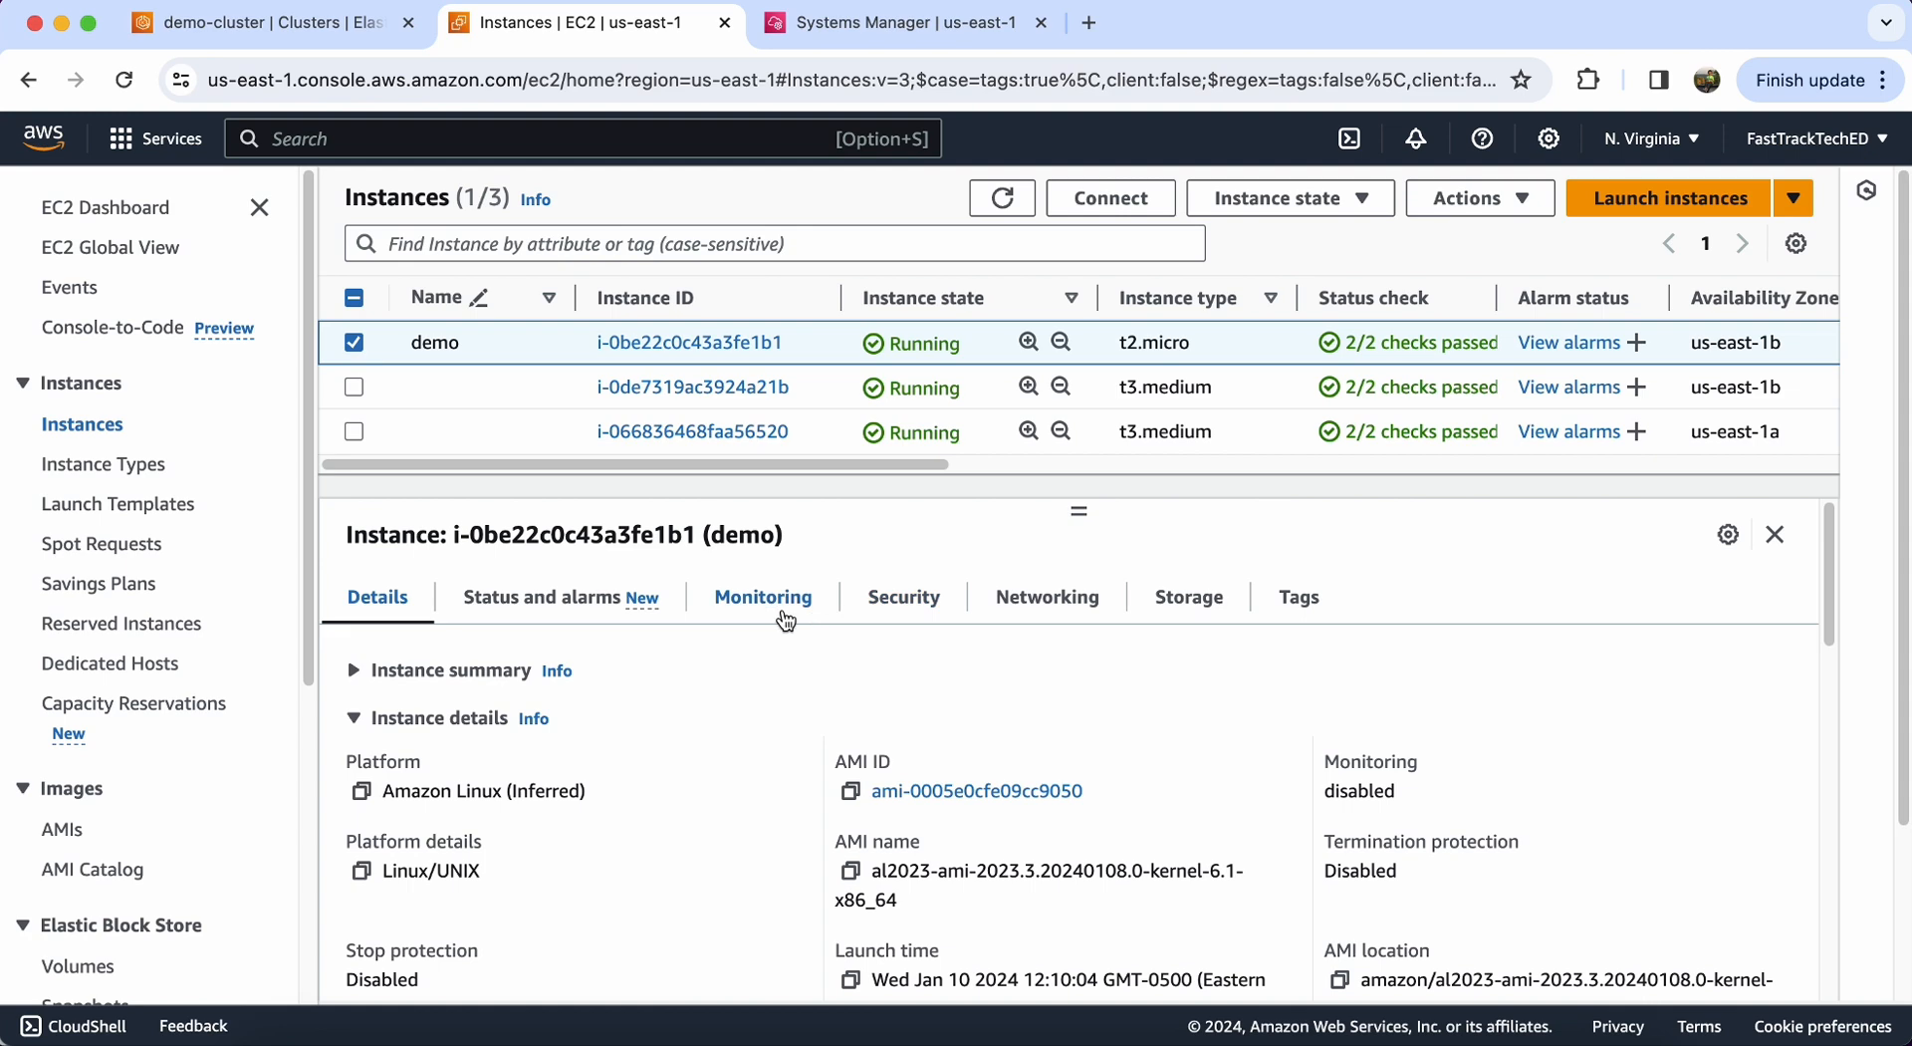
left_click(1008, 610)
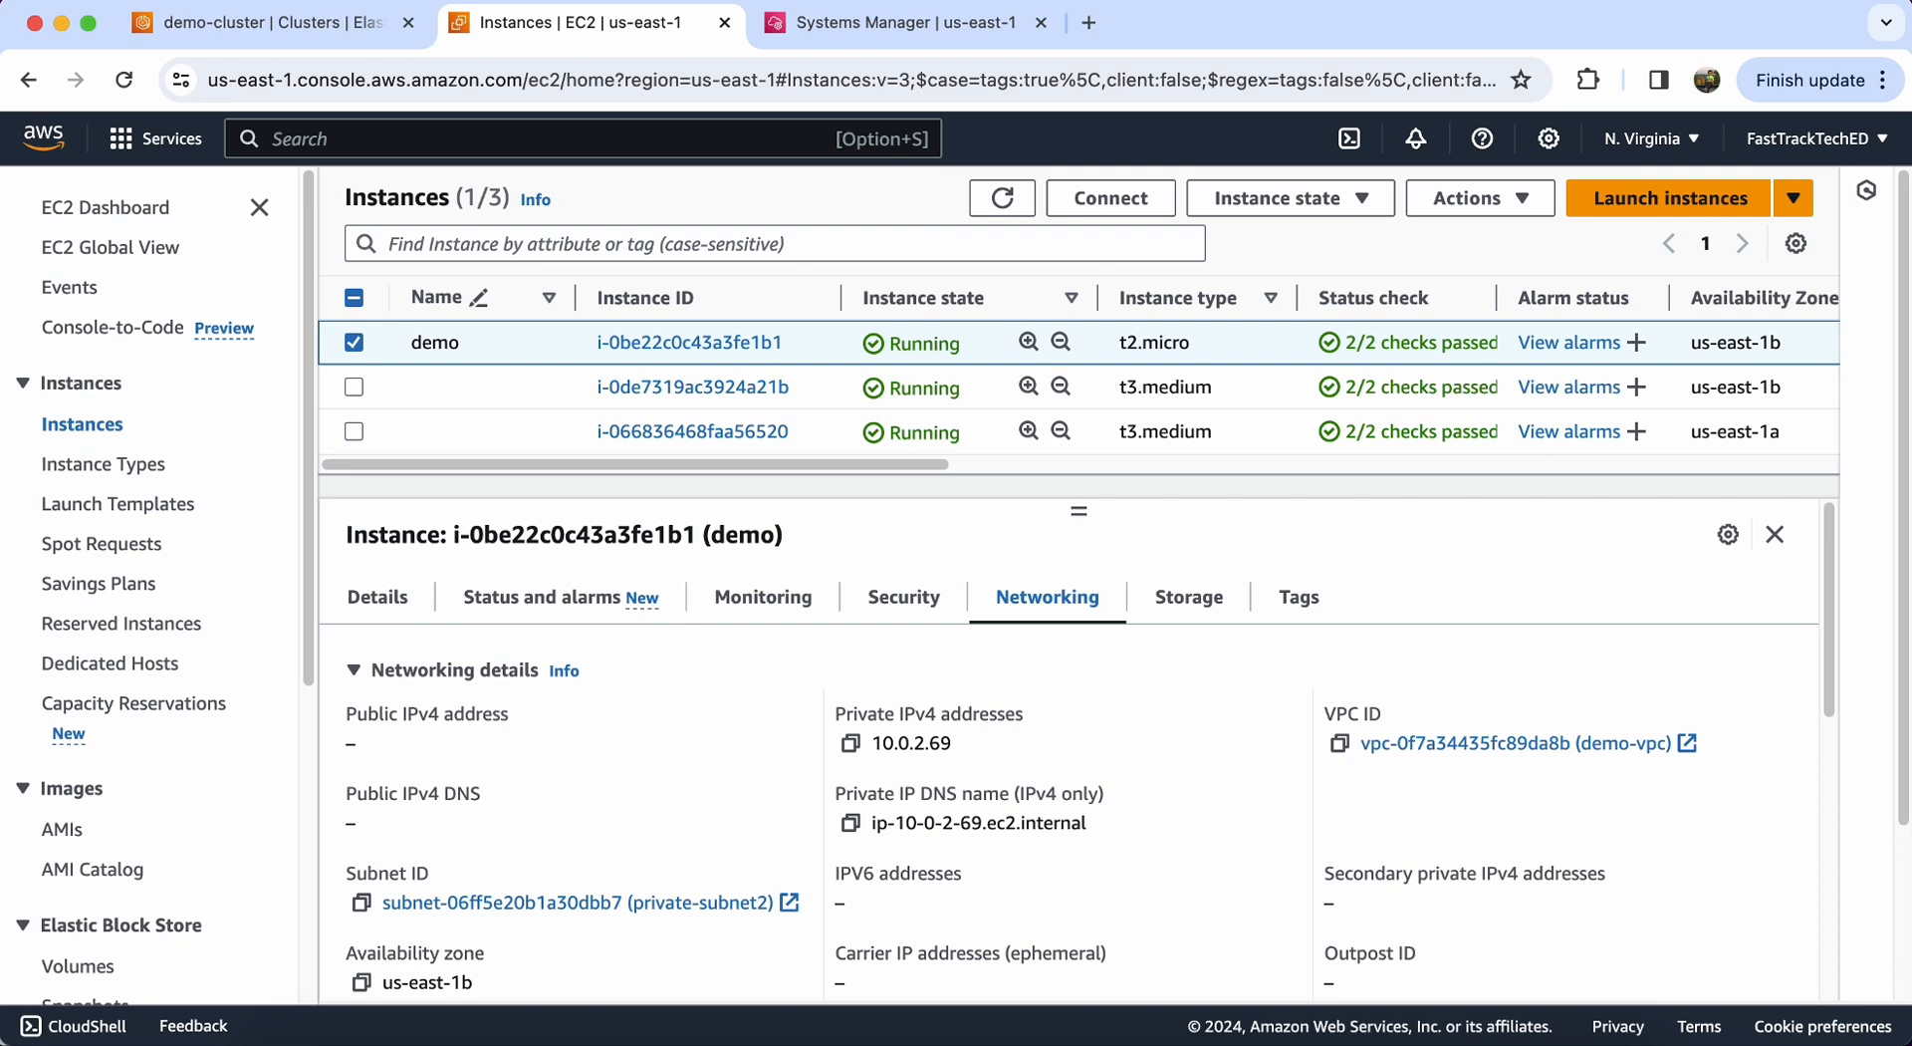
Step: Return to the demo instance's Session Manager terminal and switch to the root user with sudo su
left_click(961, 22)
left_click(801, 377)
type("sud")
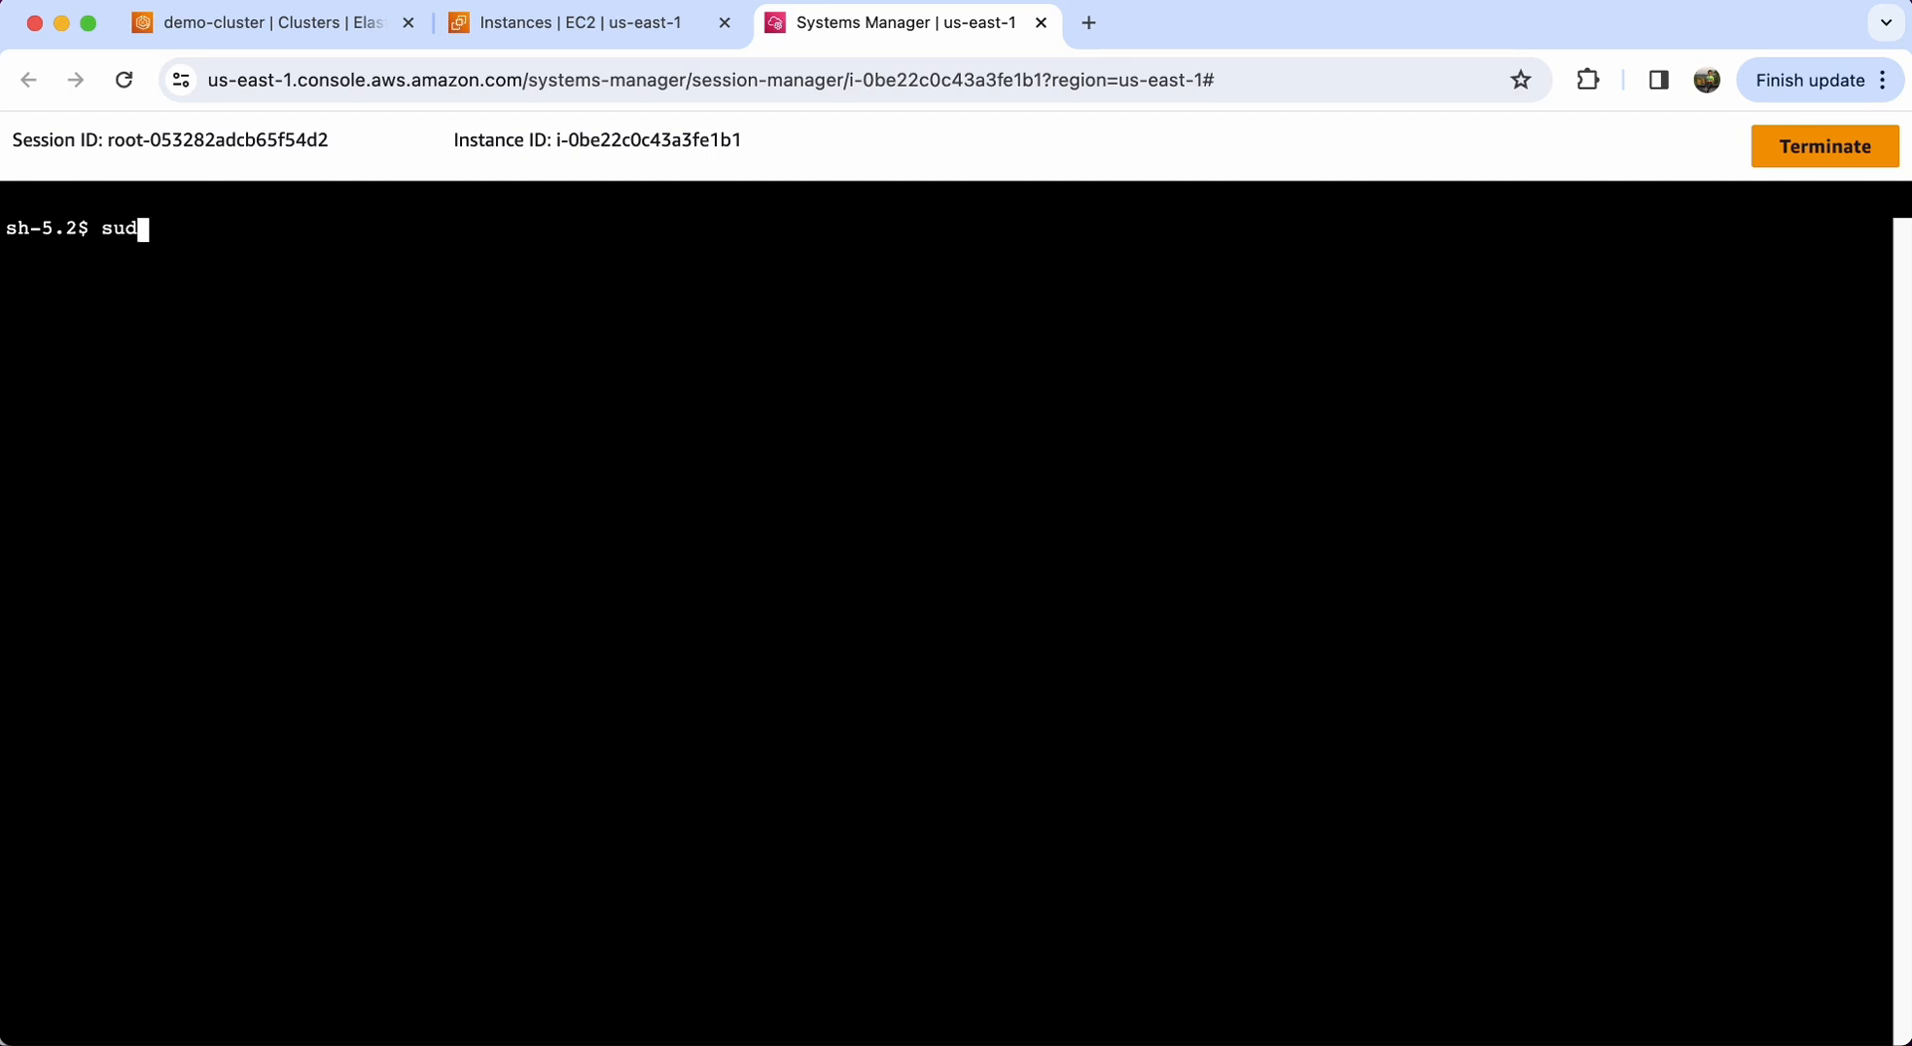
type("o su")
key("Return")
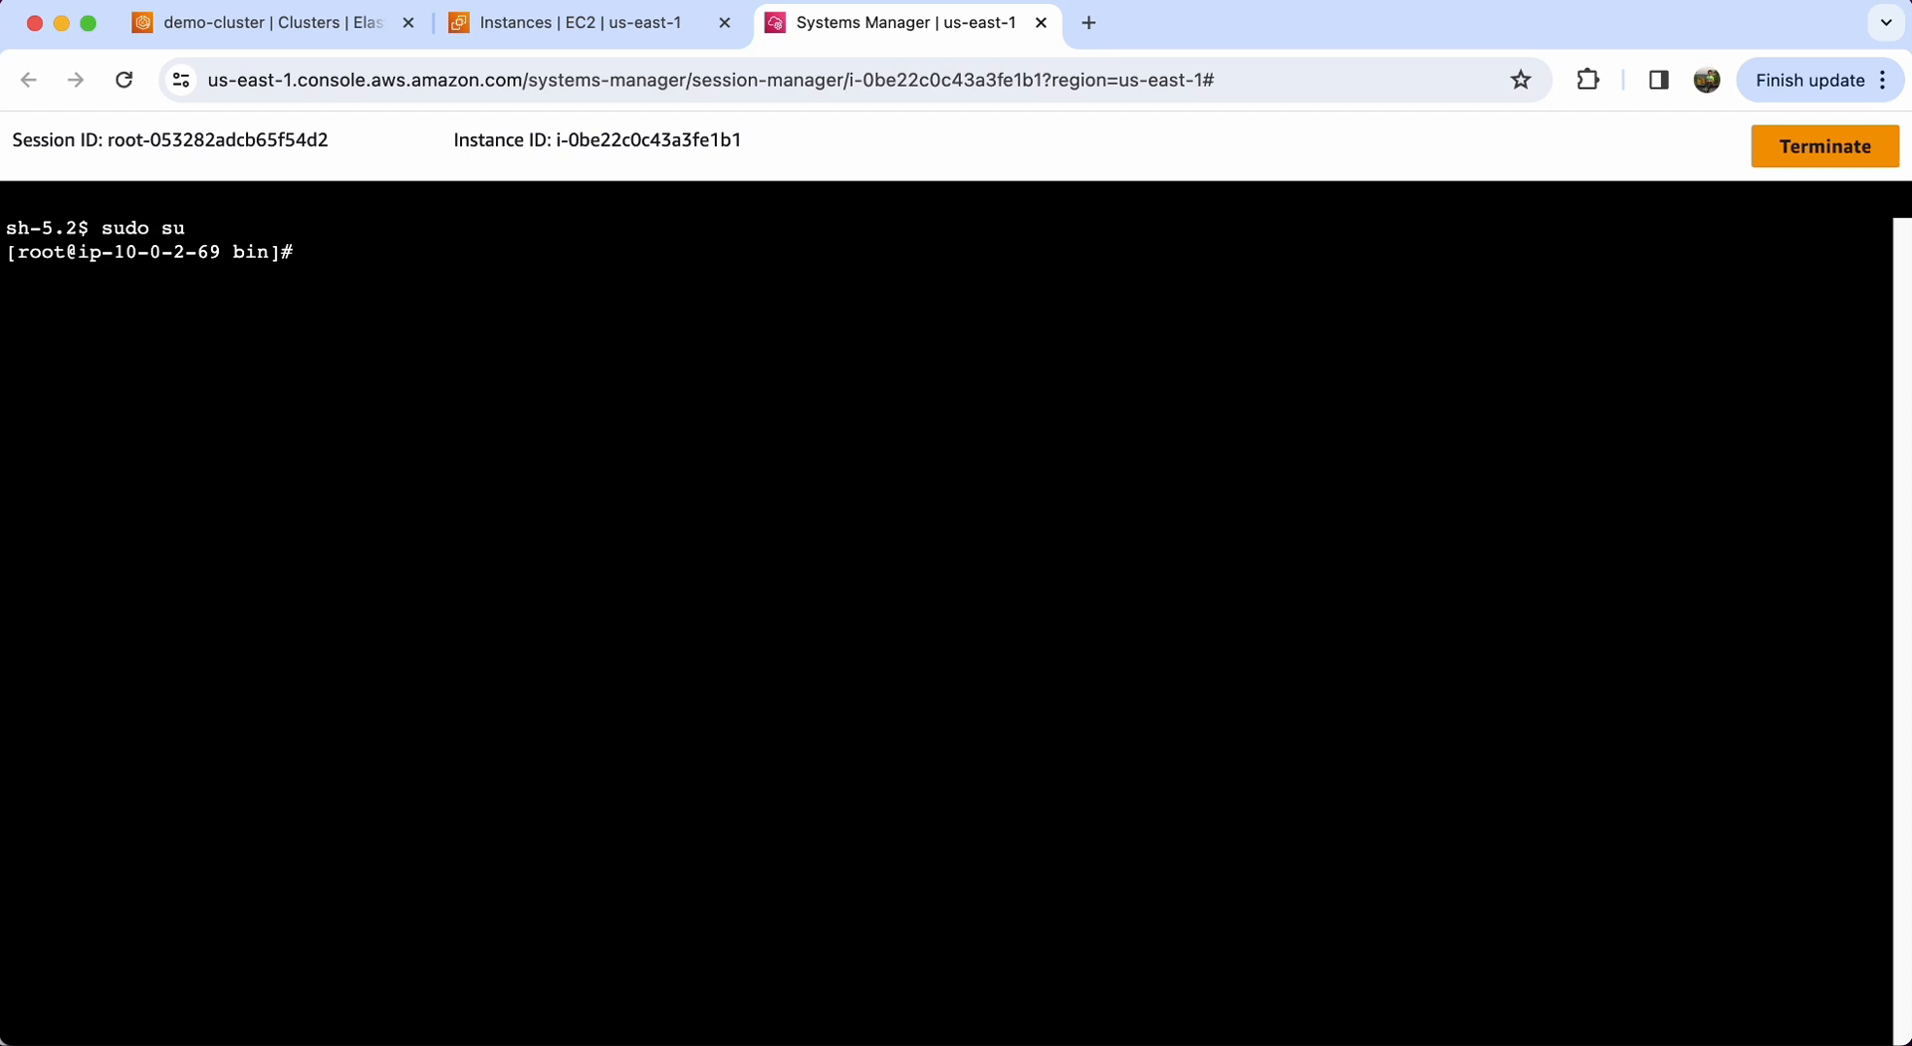
Step: Try to run aws eks update-config --name=demo-cluster --region=us-east-1 in the terminal
type("aws eks update-c")
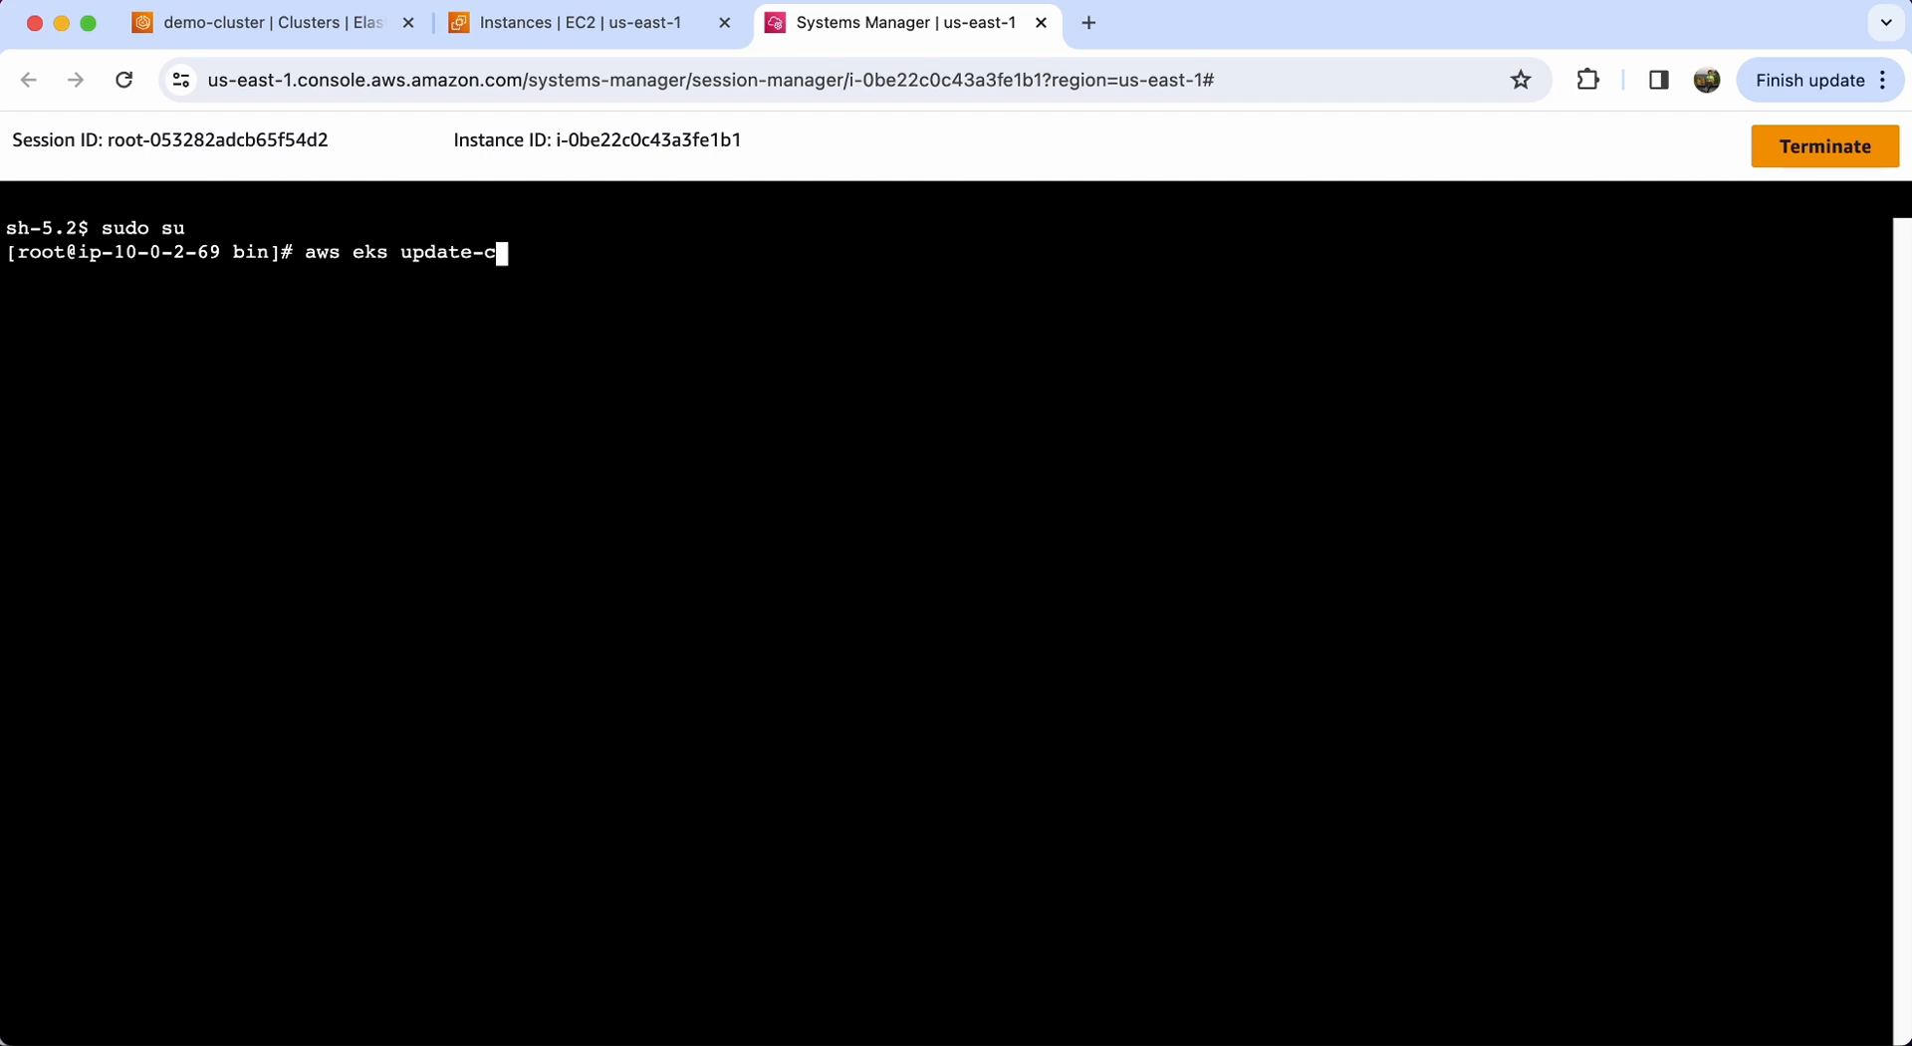
type("onfig --")
type("name")
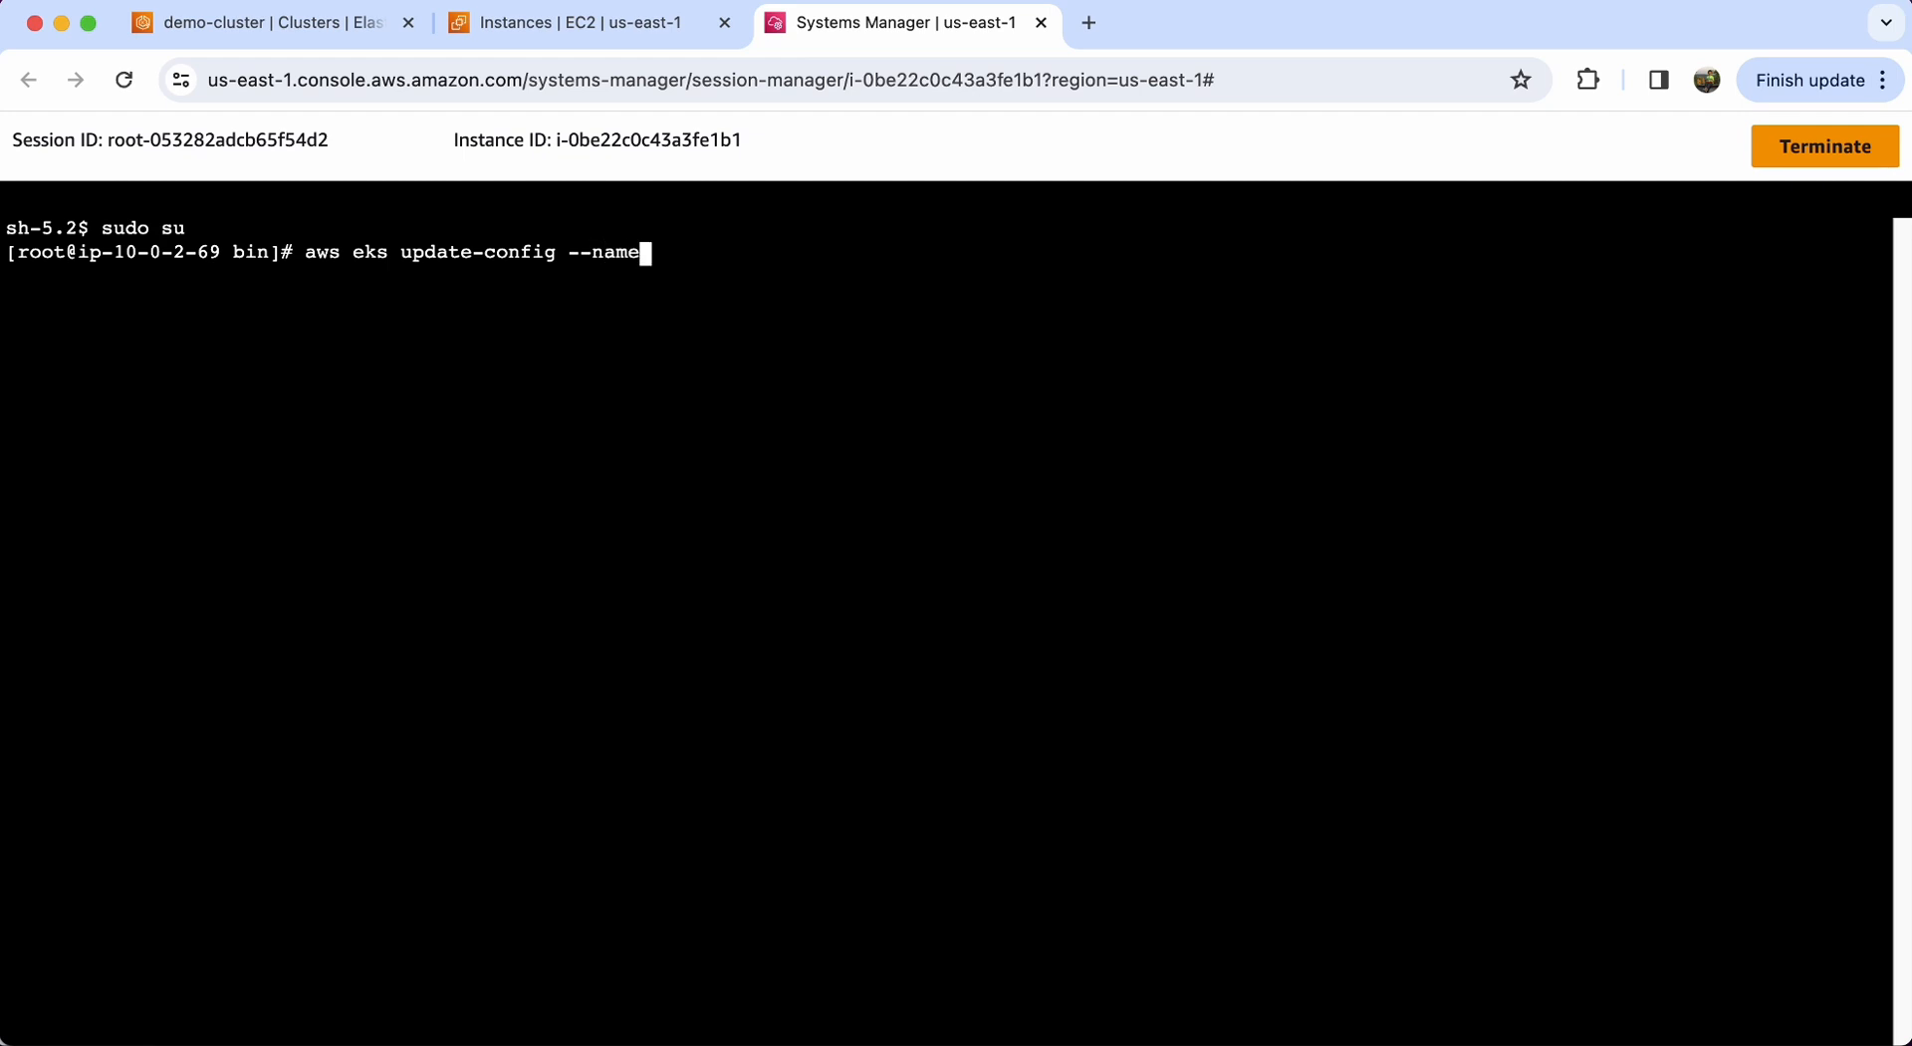
type("=demo-cluster")
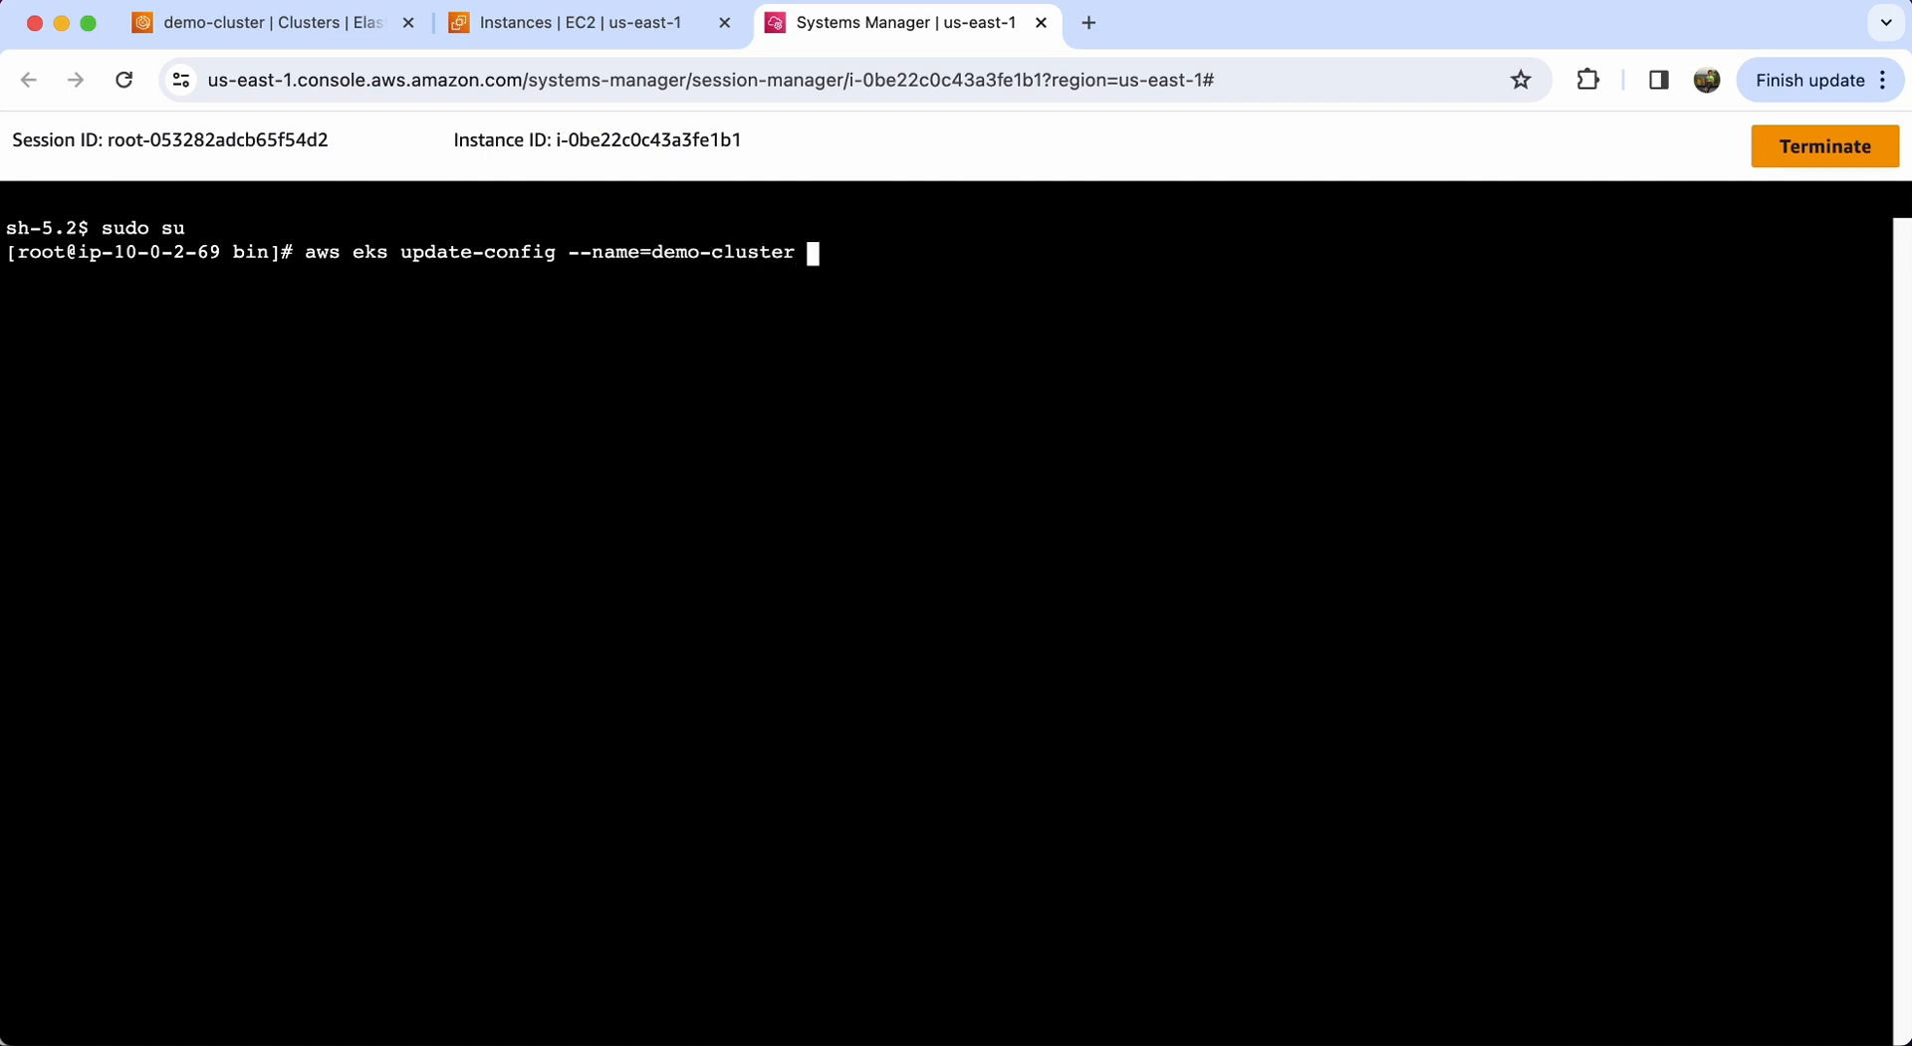
type(" --region=us")
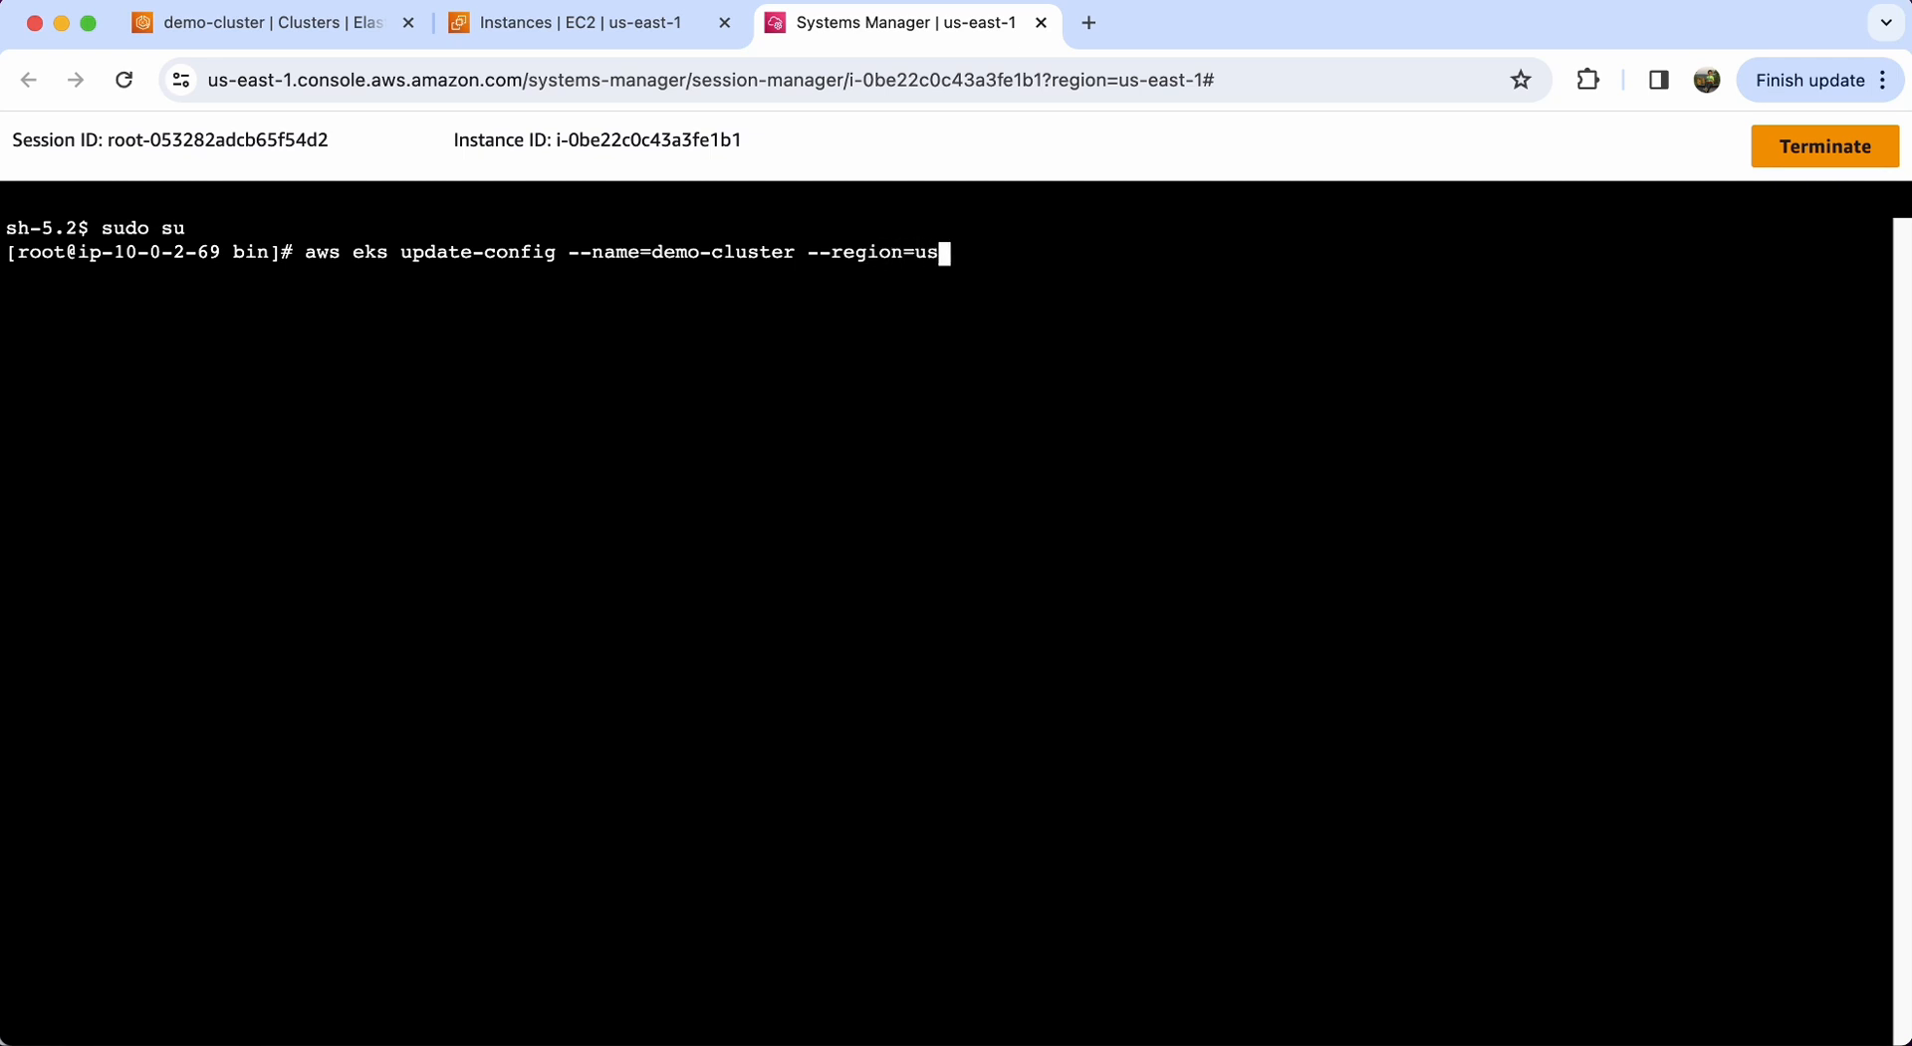
type("-east-1")
key("Return")
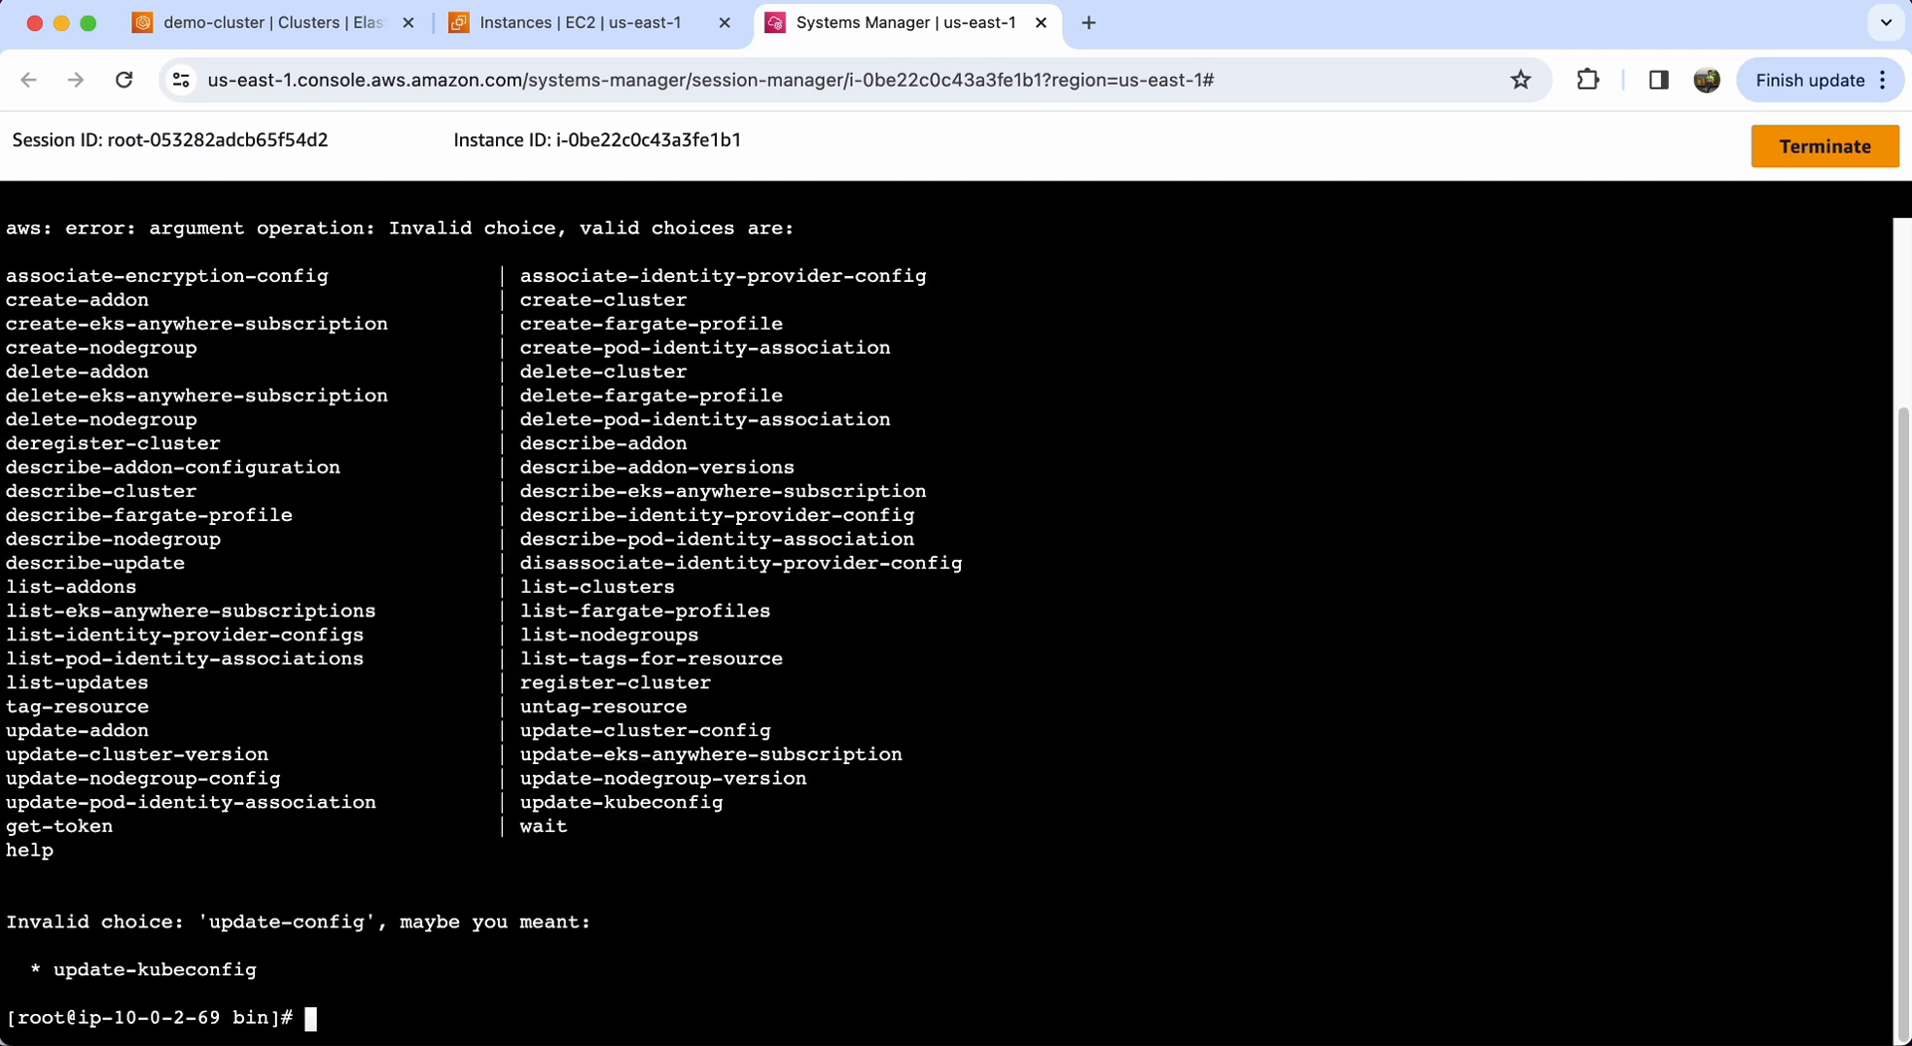
Step: Correct the previous command's subcommand and run aws eks update-kubeconfig --name=demo-cluster --region=us-east-1
key("Up")
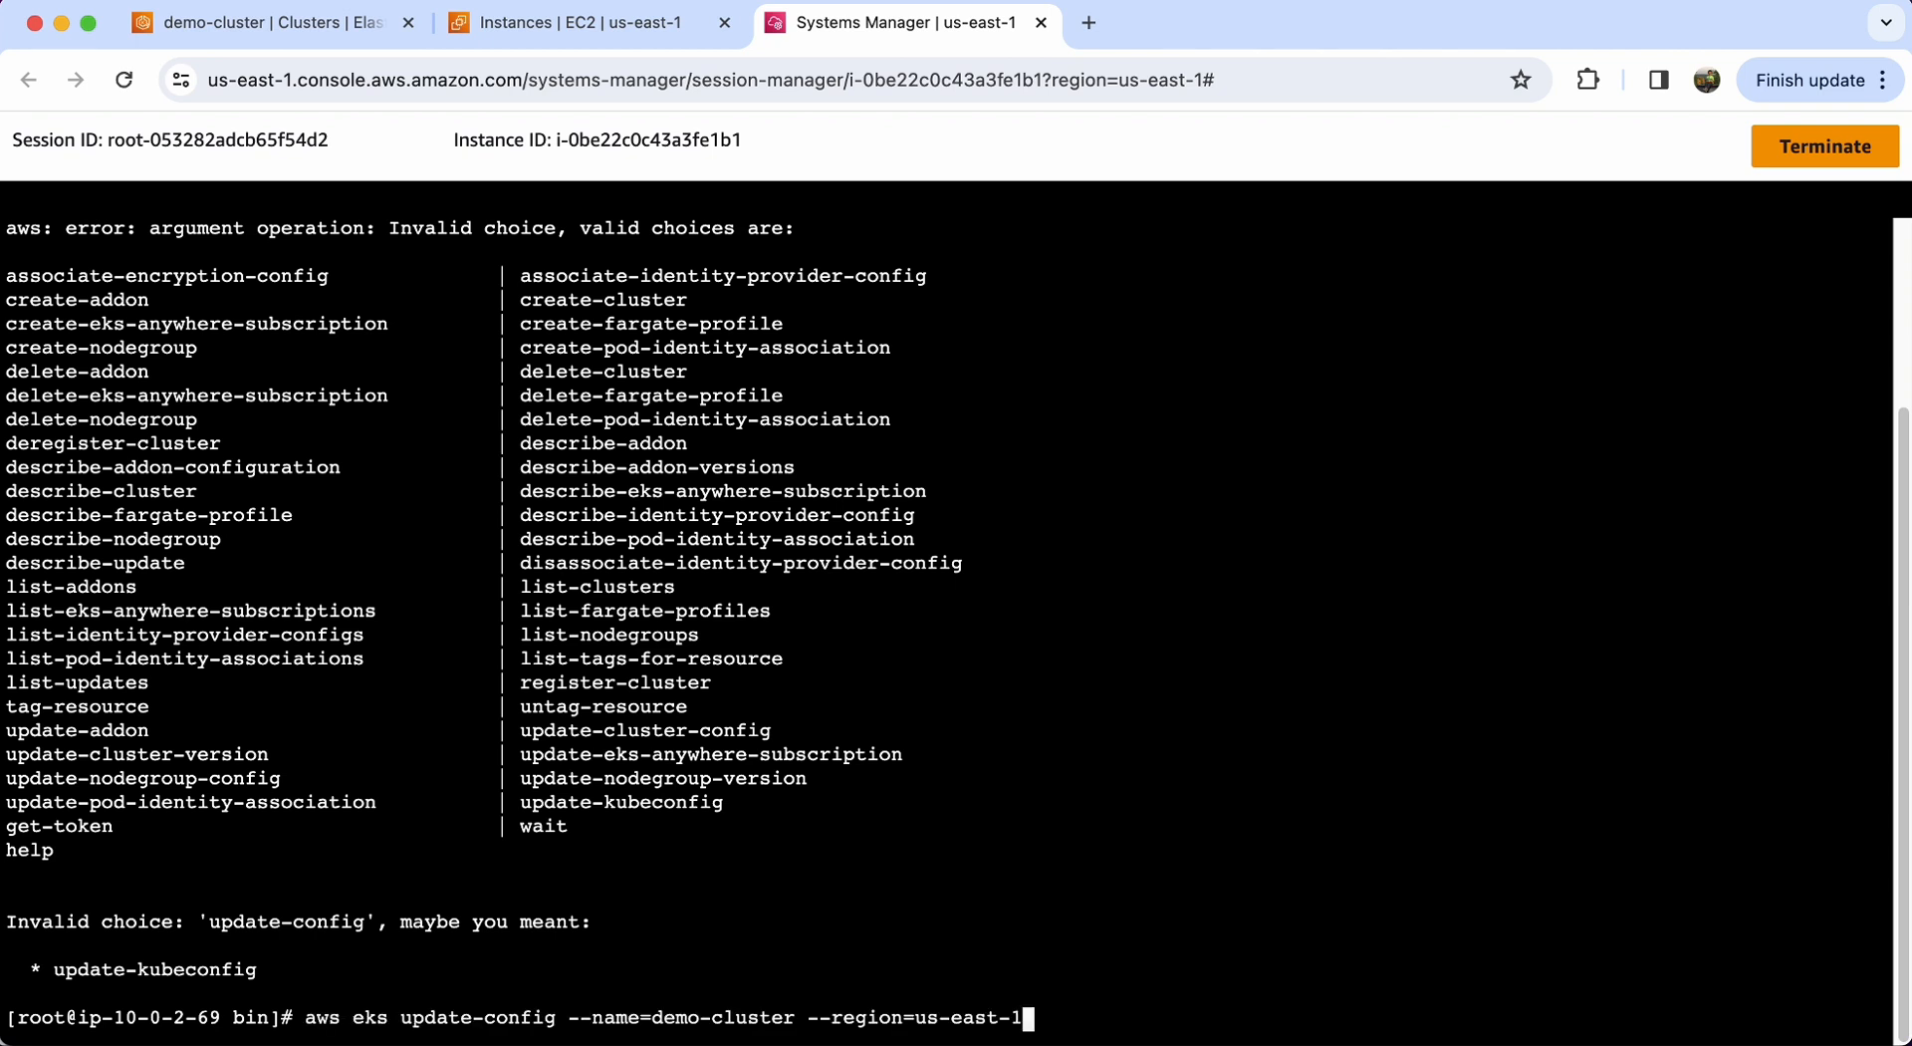
key("Left")
key("Left")
key("Left")
key("Left")
key("Left")
key("Left")
key("Left")
key("Left")
key("Left")
key("Left")
key("Left")
key("Left")
key("Left")
key("Left")
key("Left")
key("Left")
key("Left")
key("Left")
key("Left")
key("Left")
key("Left")
key("Left")
key("Left")
key("Left")
key("Left")
key("Left")
key("Left")
key("Left")
key("Left")
key("Left")
key("Left")
key("Left")
key("Left")
key("Left")
key("Left")
key("Left")
key("Left")
key("Left")
key("Left")
key("Left")
key("Left")
type("ku")
key("Return")
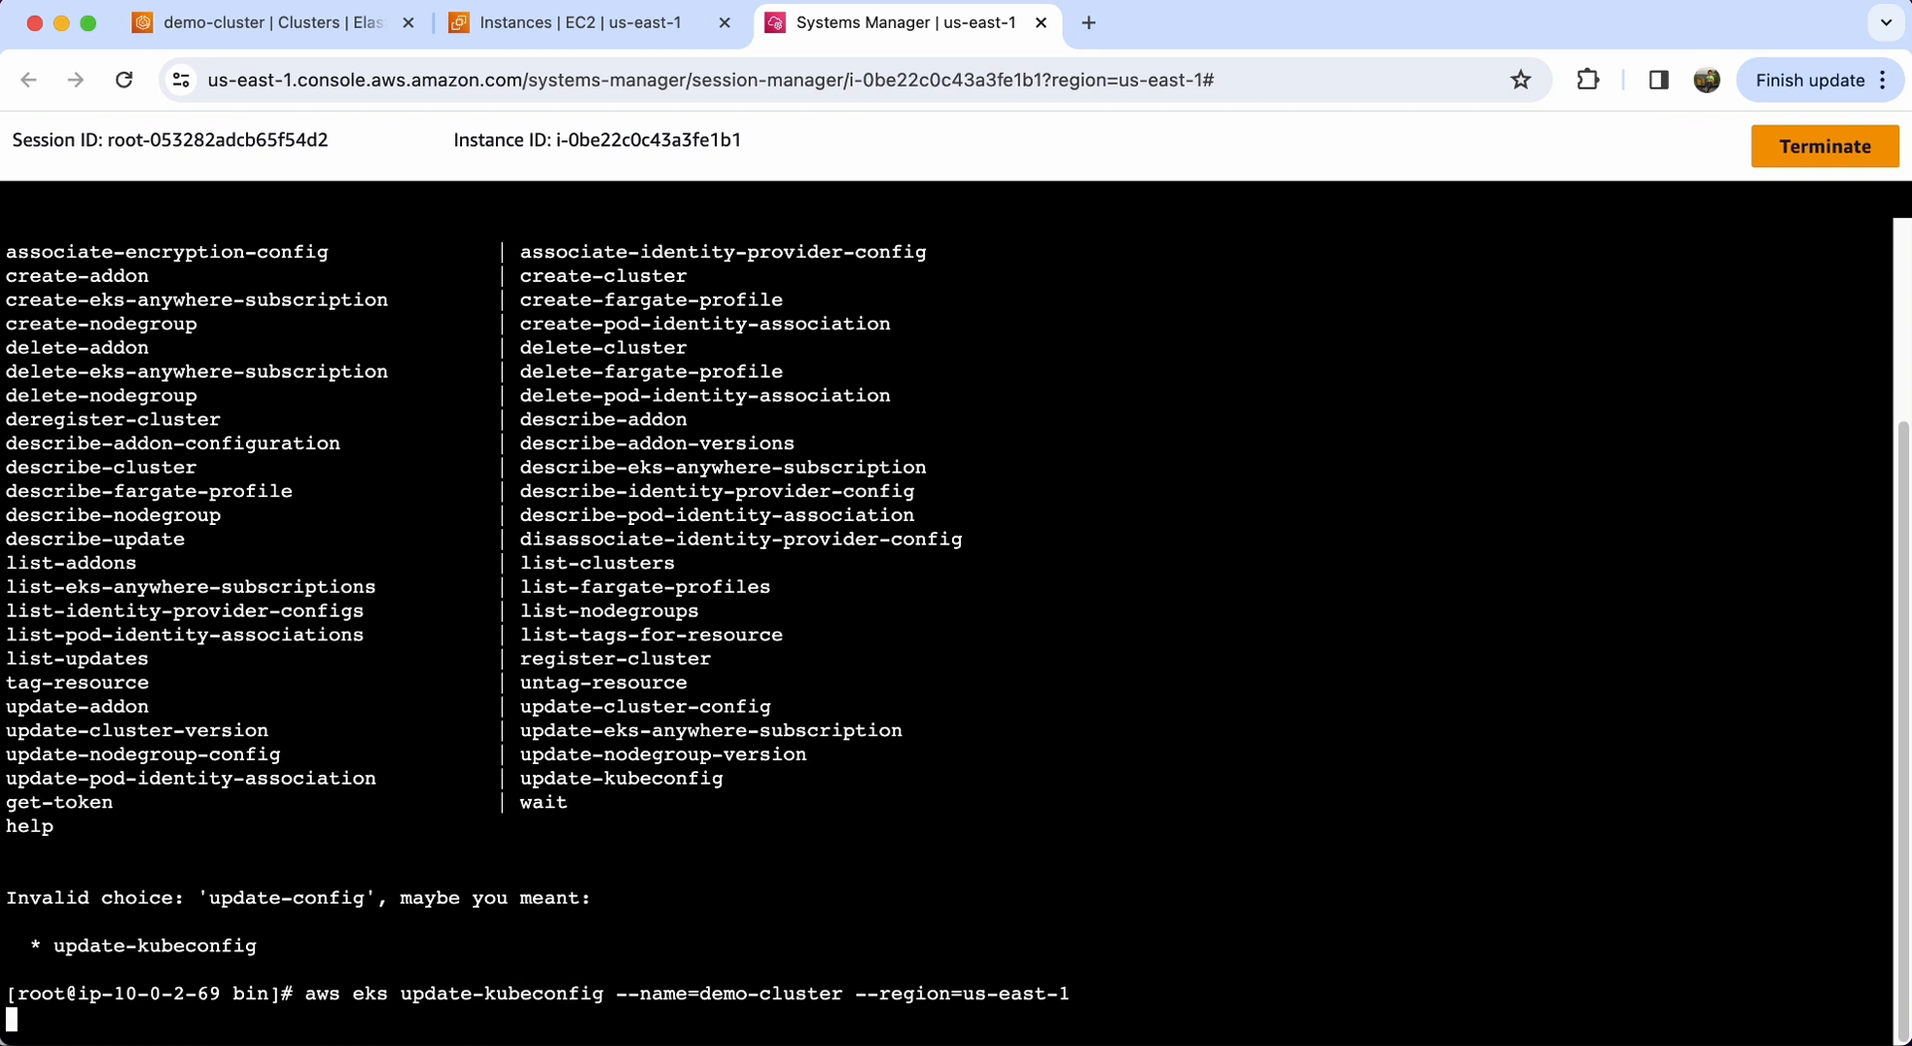
Step: Clear the terminal and list the pods of the default and kube-system namespaces with kubectl get po
type("clear")
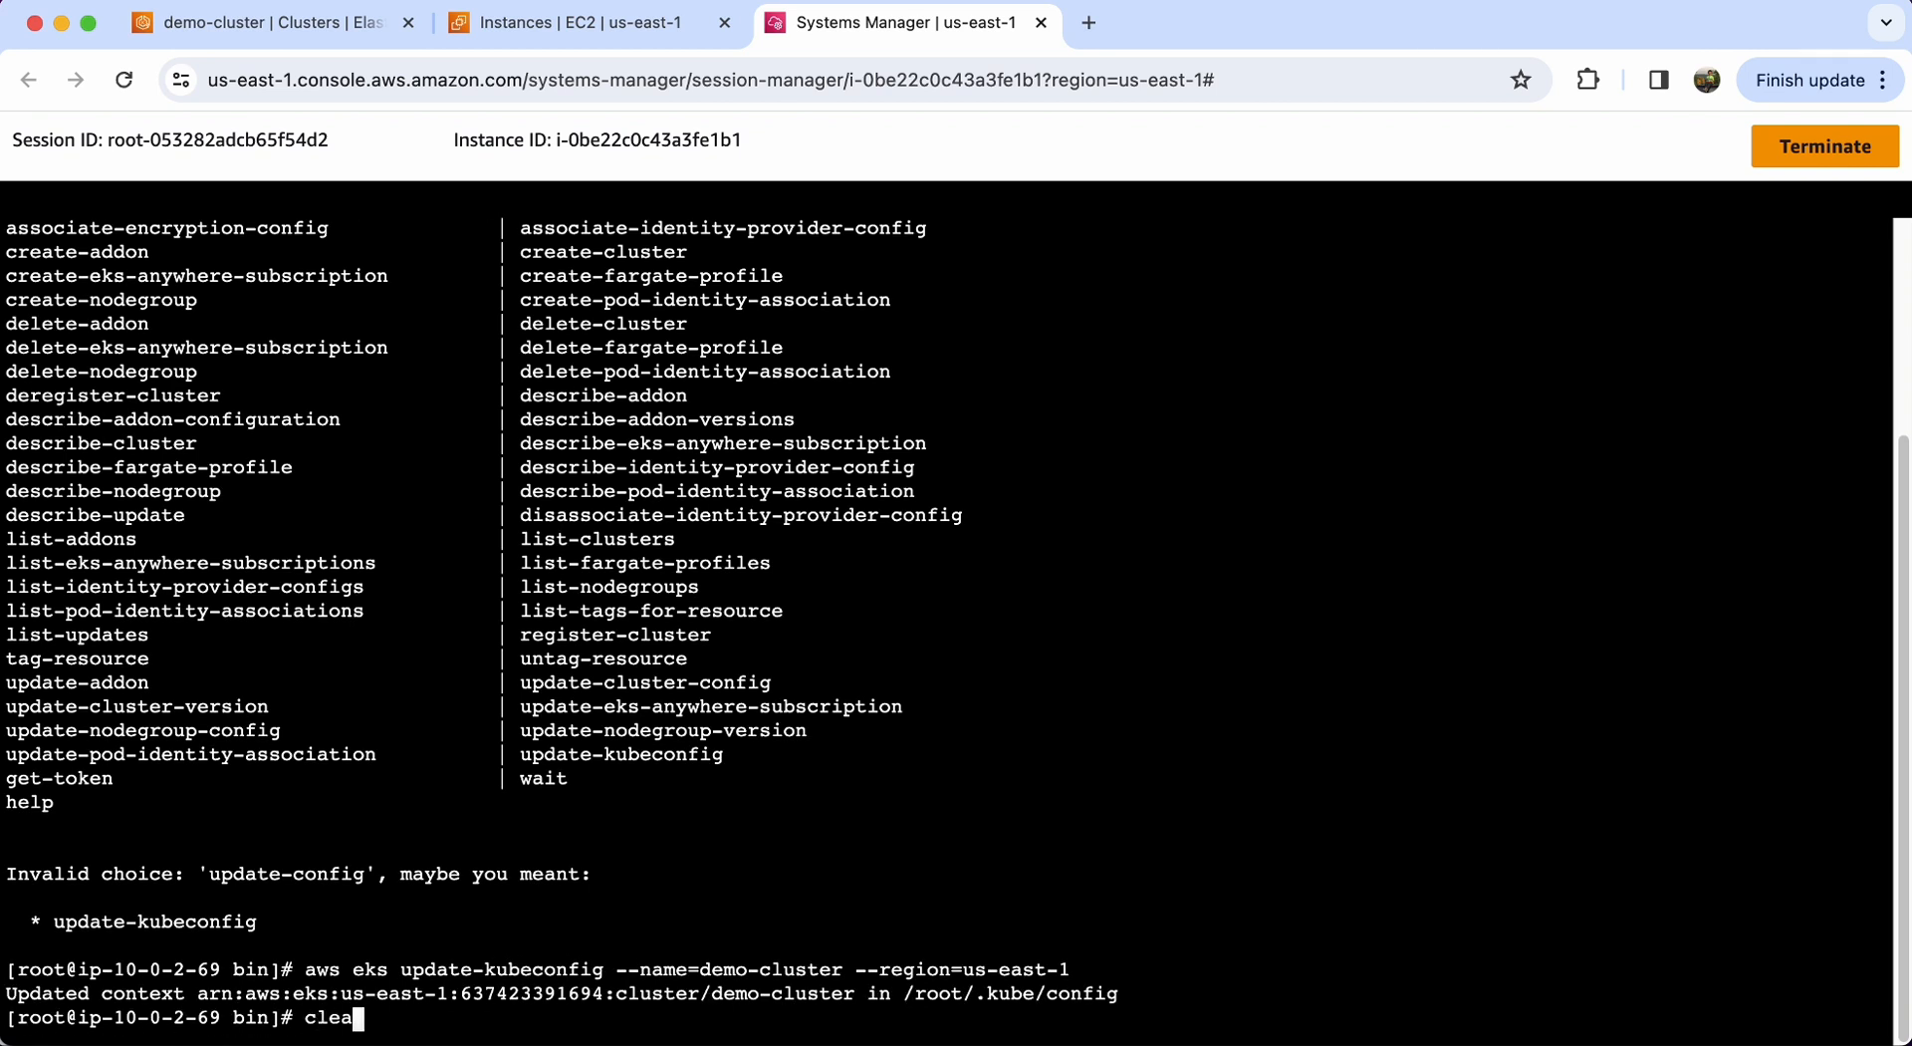
key("Return")
type("kubect")
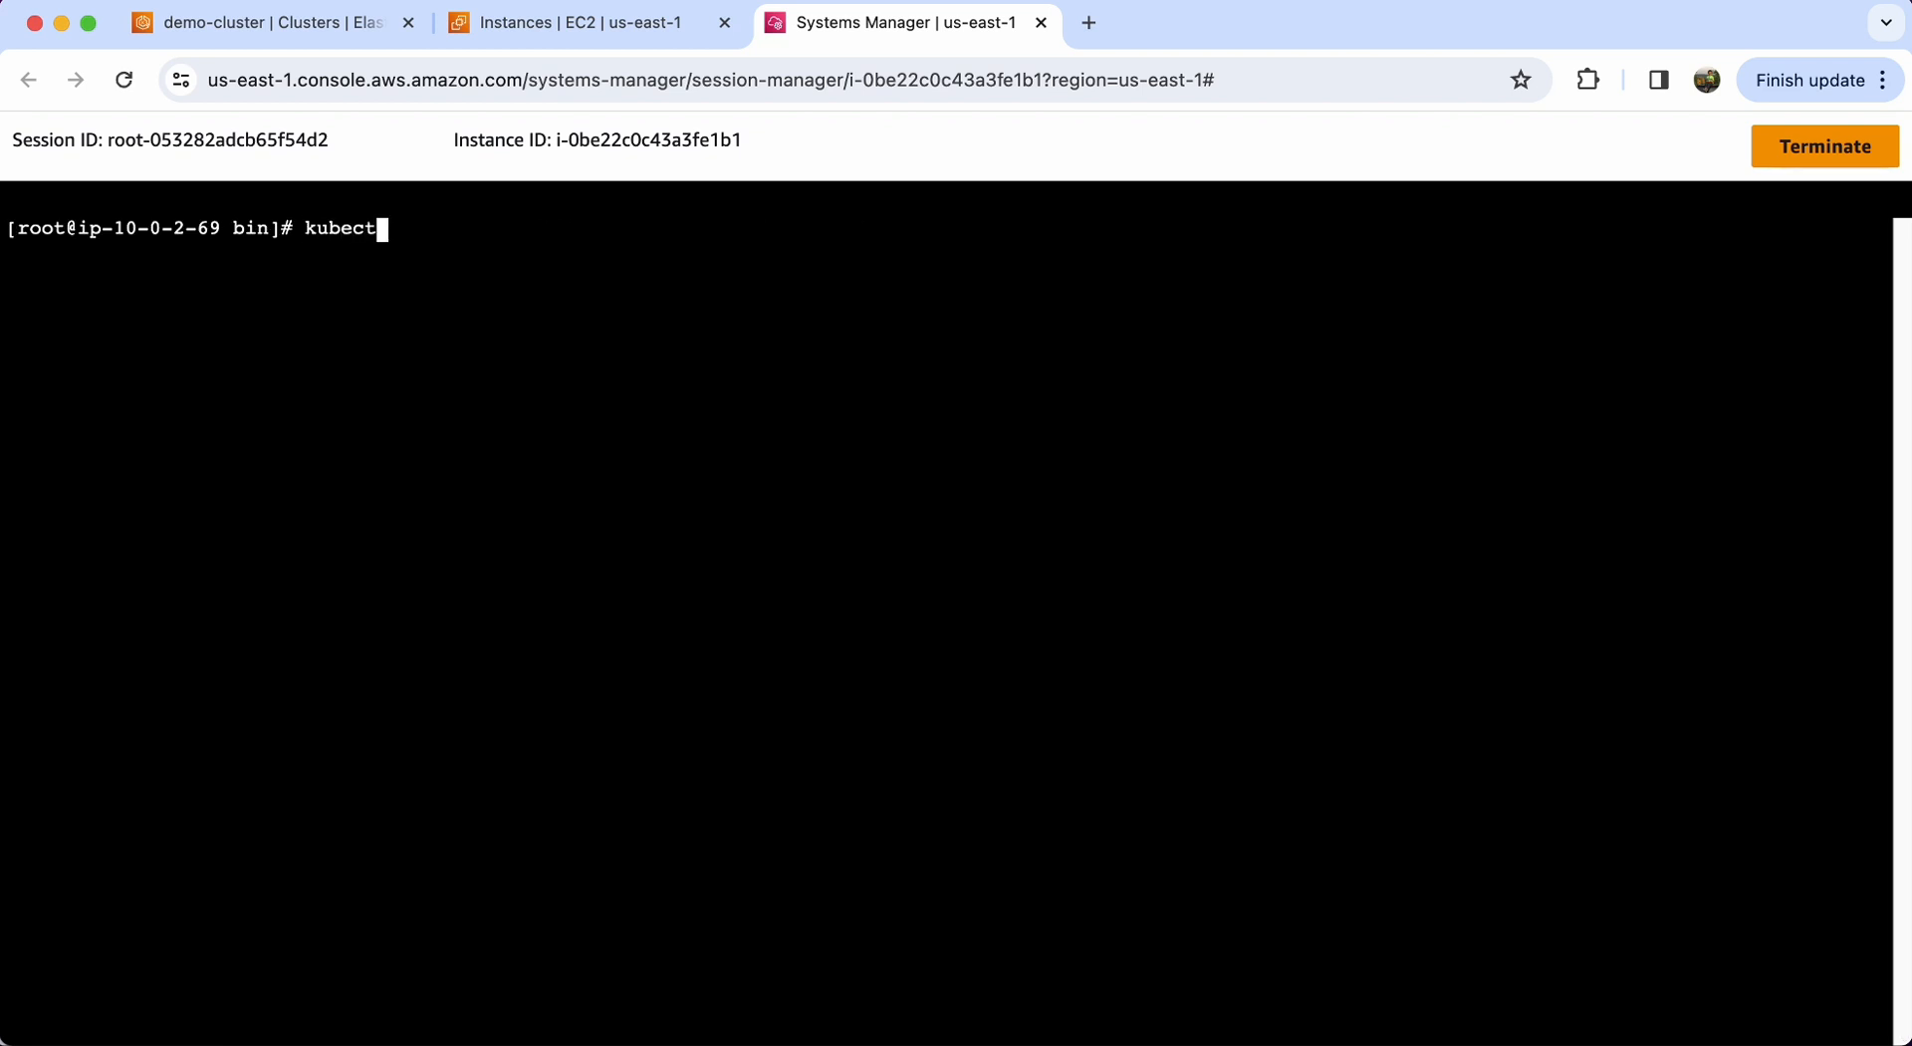
type("l get po")
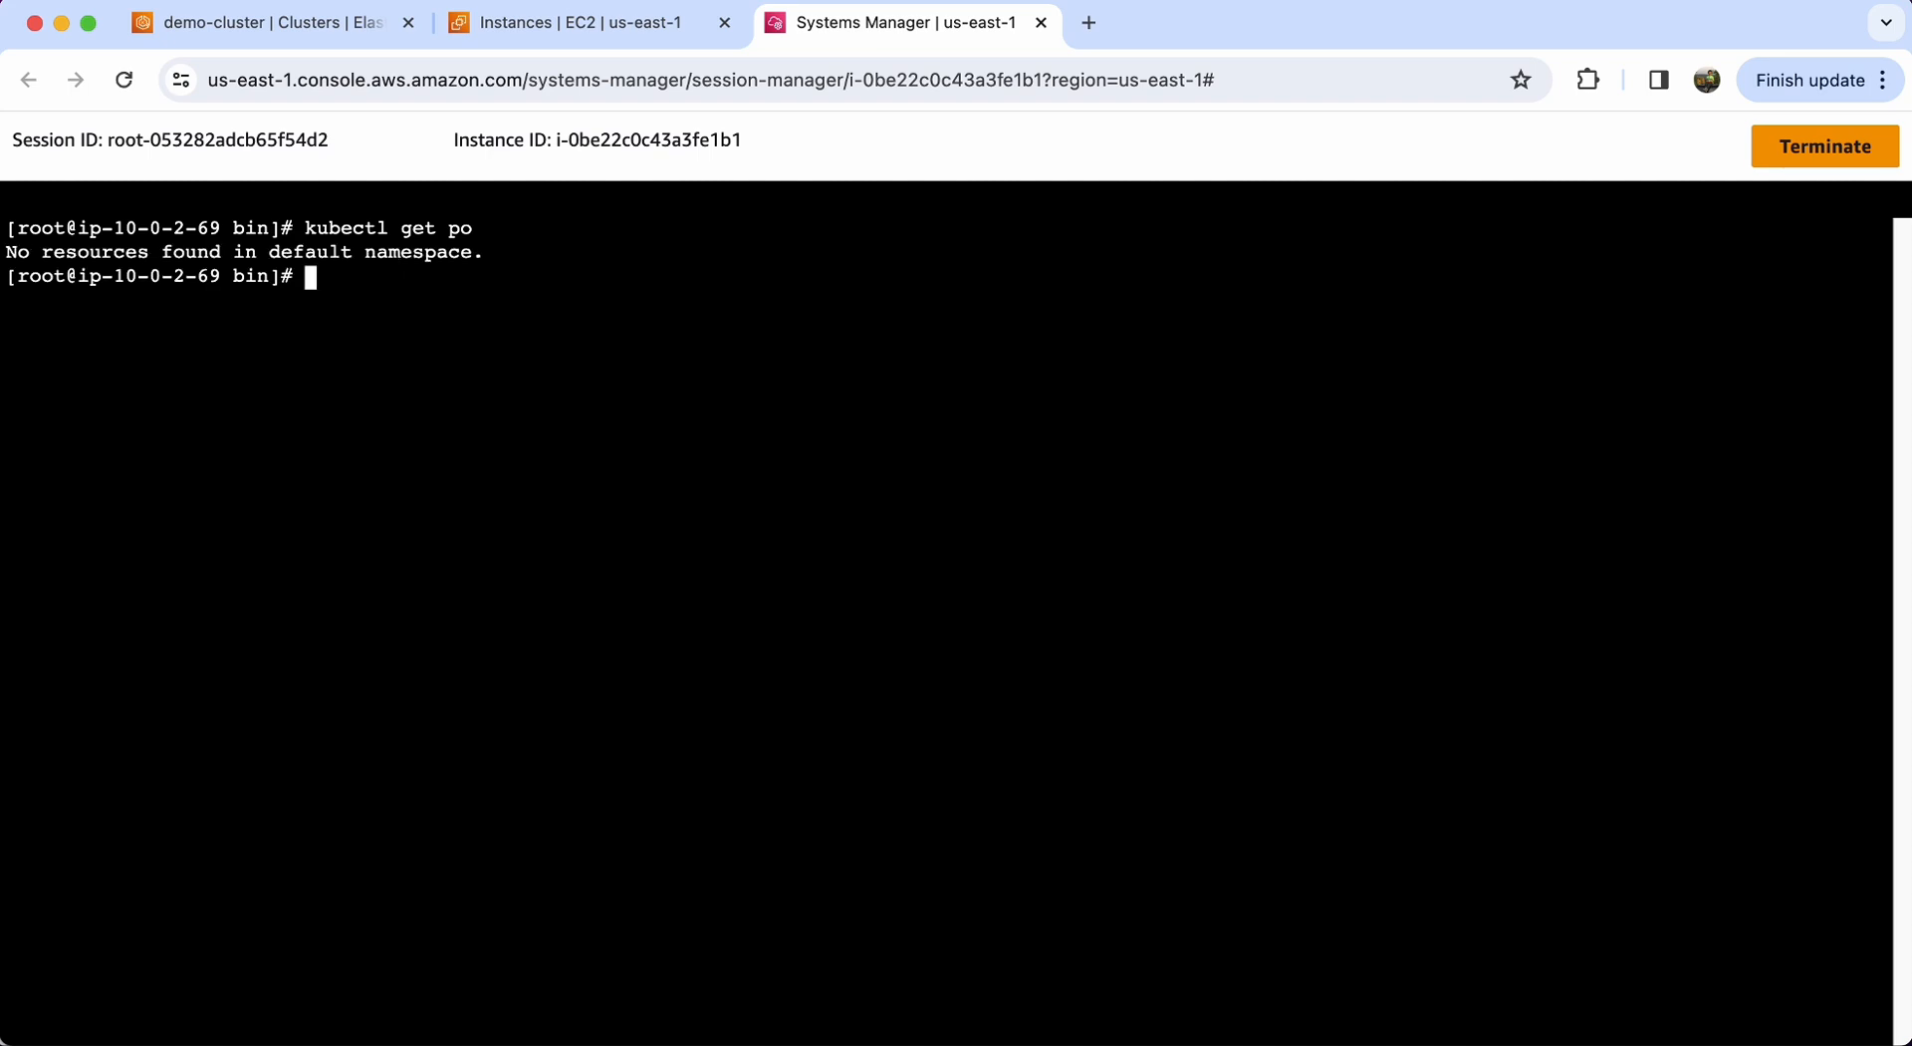
type("kubectl get po -n kube")
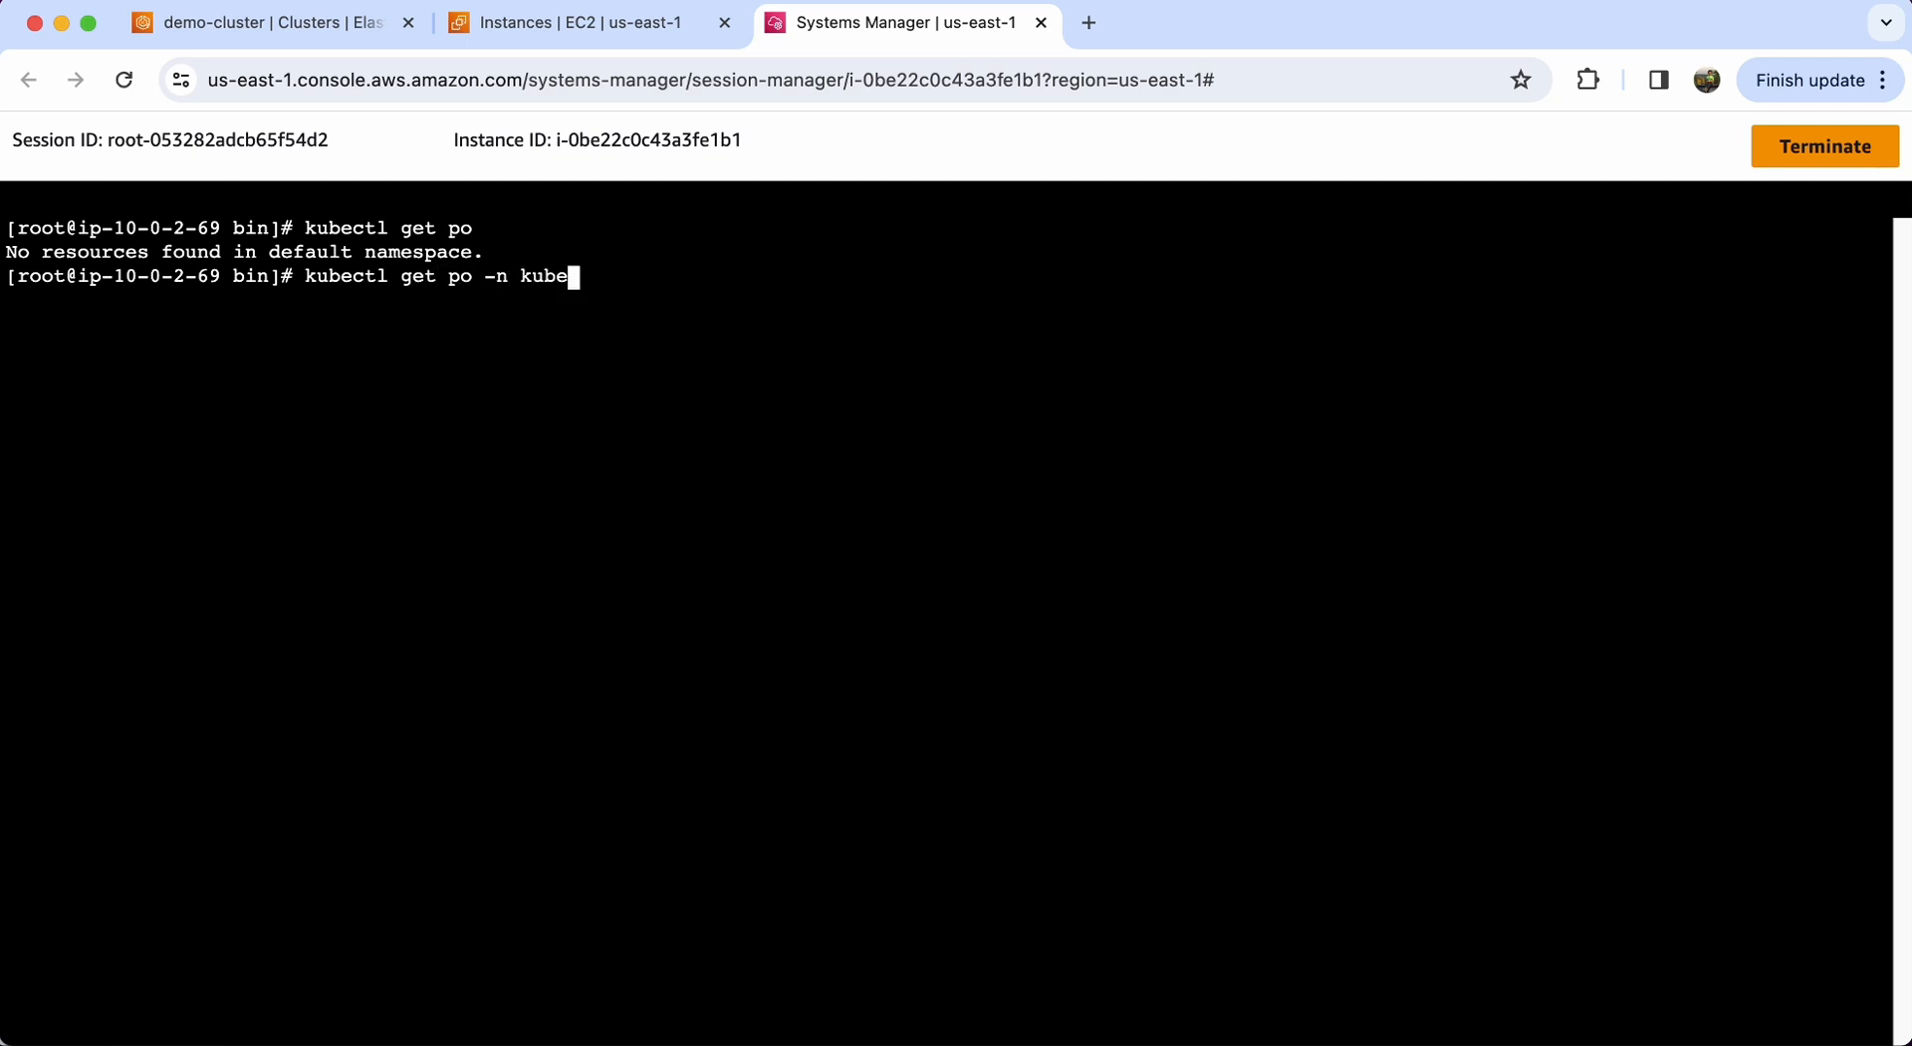
type("-system")
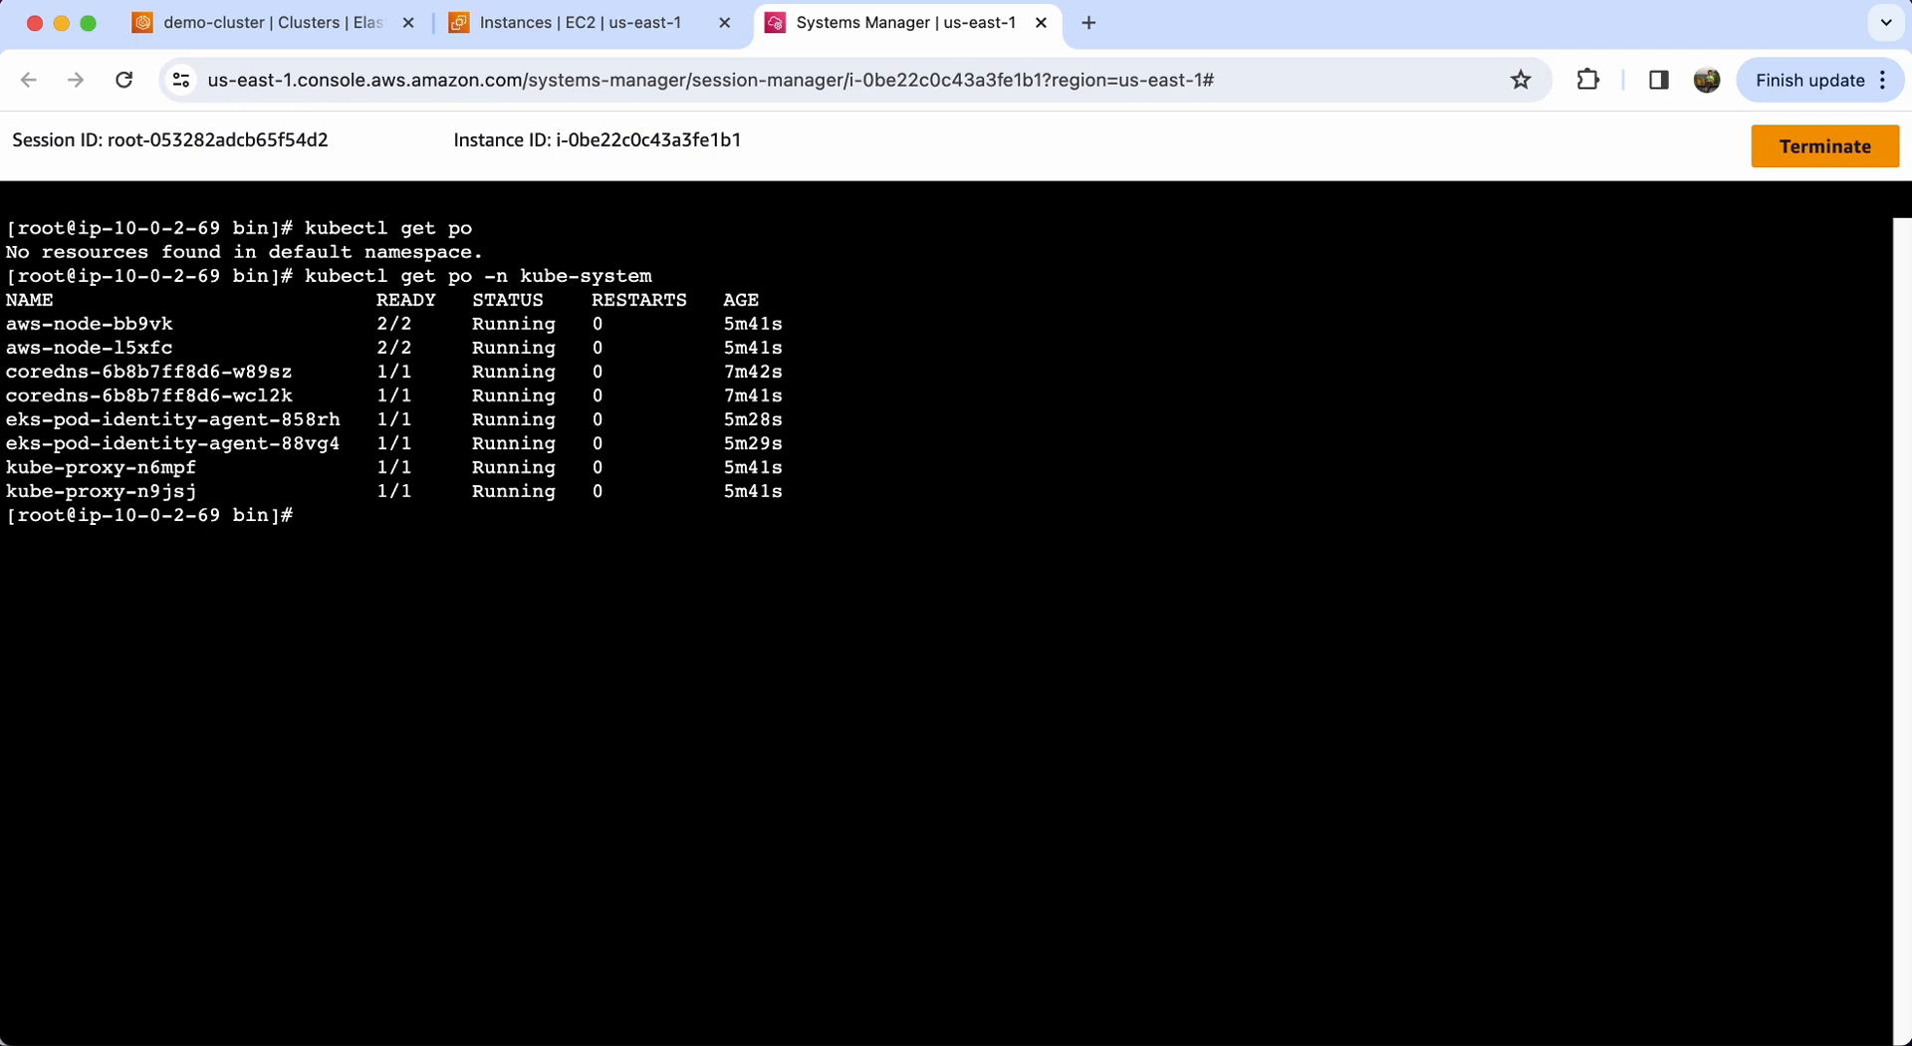
Step: Create a deployment named nginx from the nginx image with kubectl create deployment nginx --image=nginx
type("kubectl create deploy")
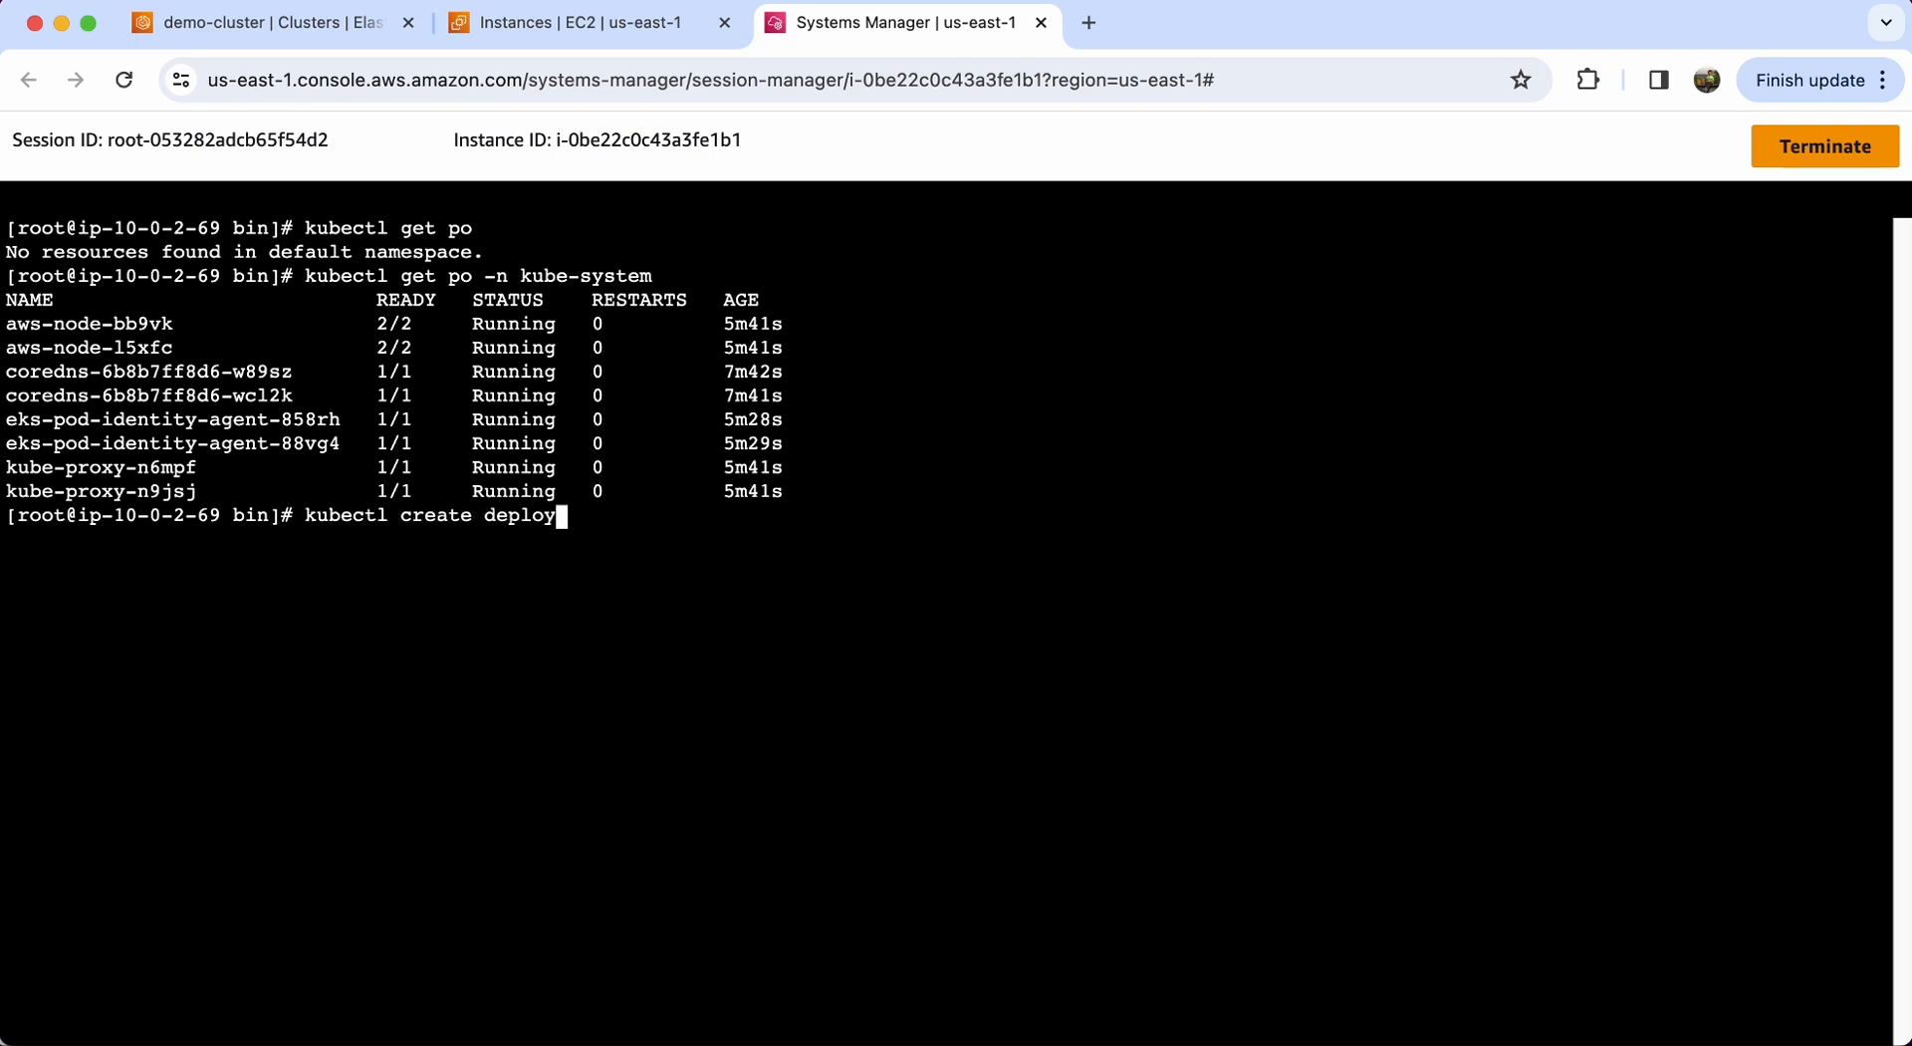
type("ment ngi")
type("x")
key("BackSpace")
key("BackSpace")
type("inx --image")
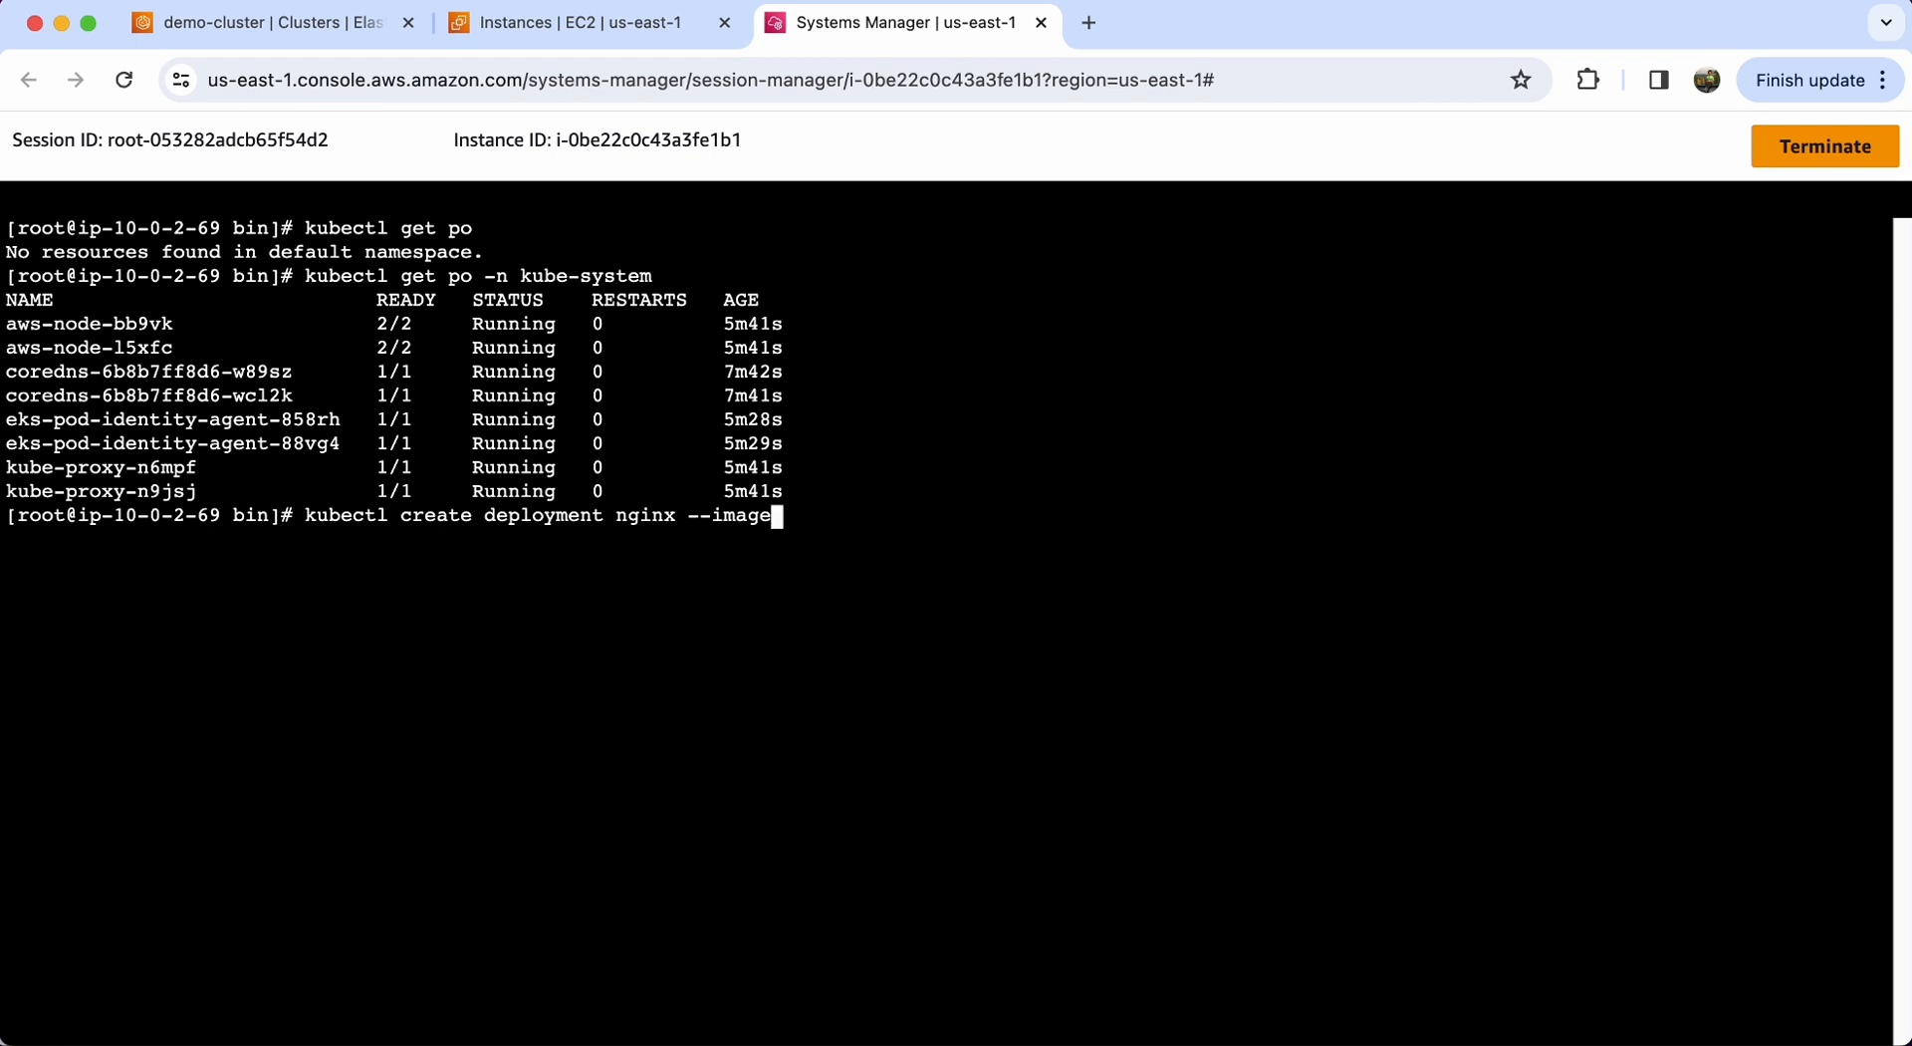
type("=nginx")
key("Return")
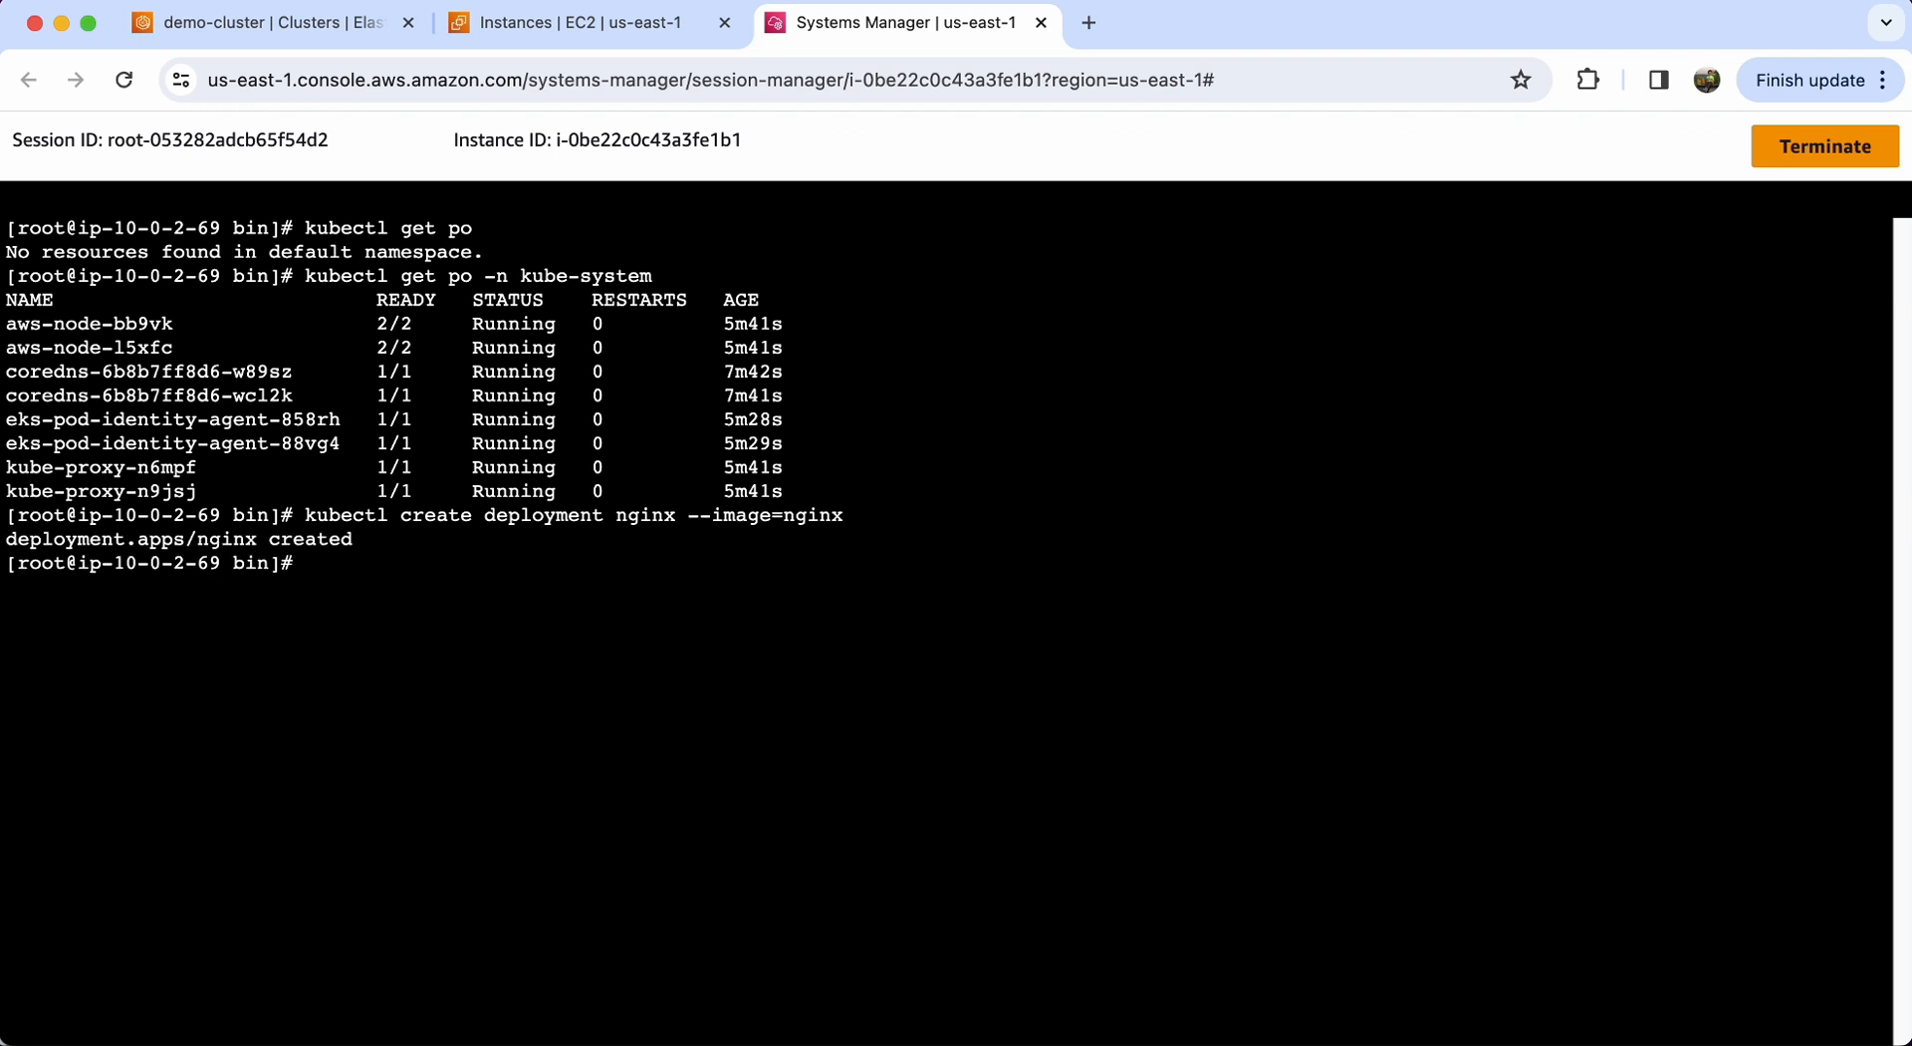
Step: List the pods in the default namespace and follow the nginx pod's logs with kubectl logs -f, copying the pod name from the list
type("kubectl get po")
key("Return")
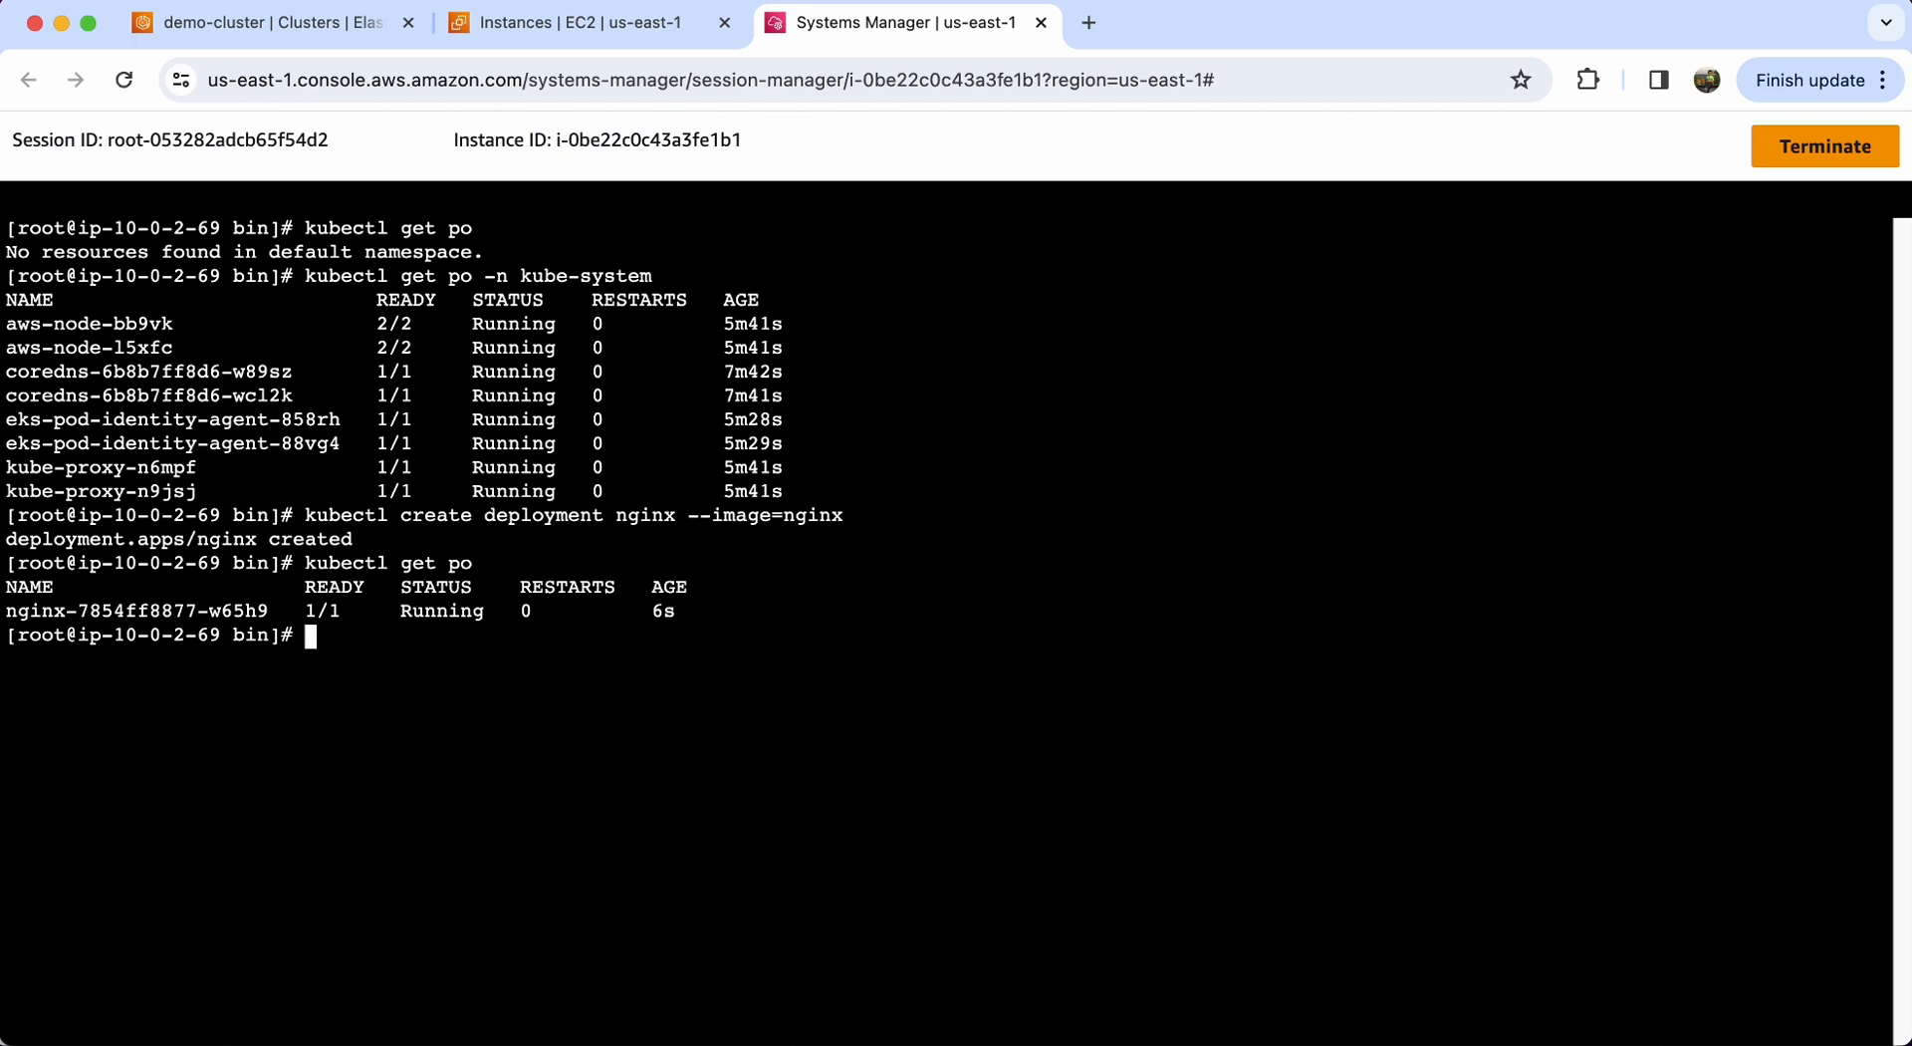
type("kubectl g")
key("BackSpace")
type("logs -f")
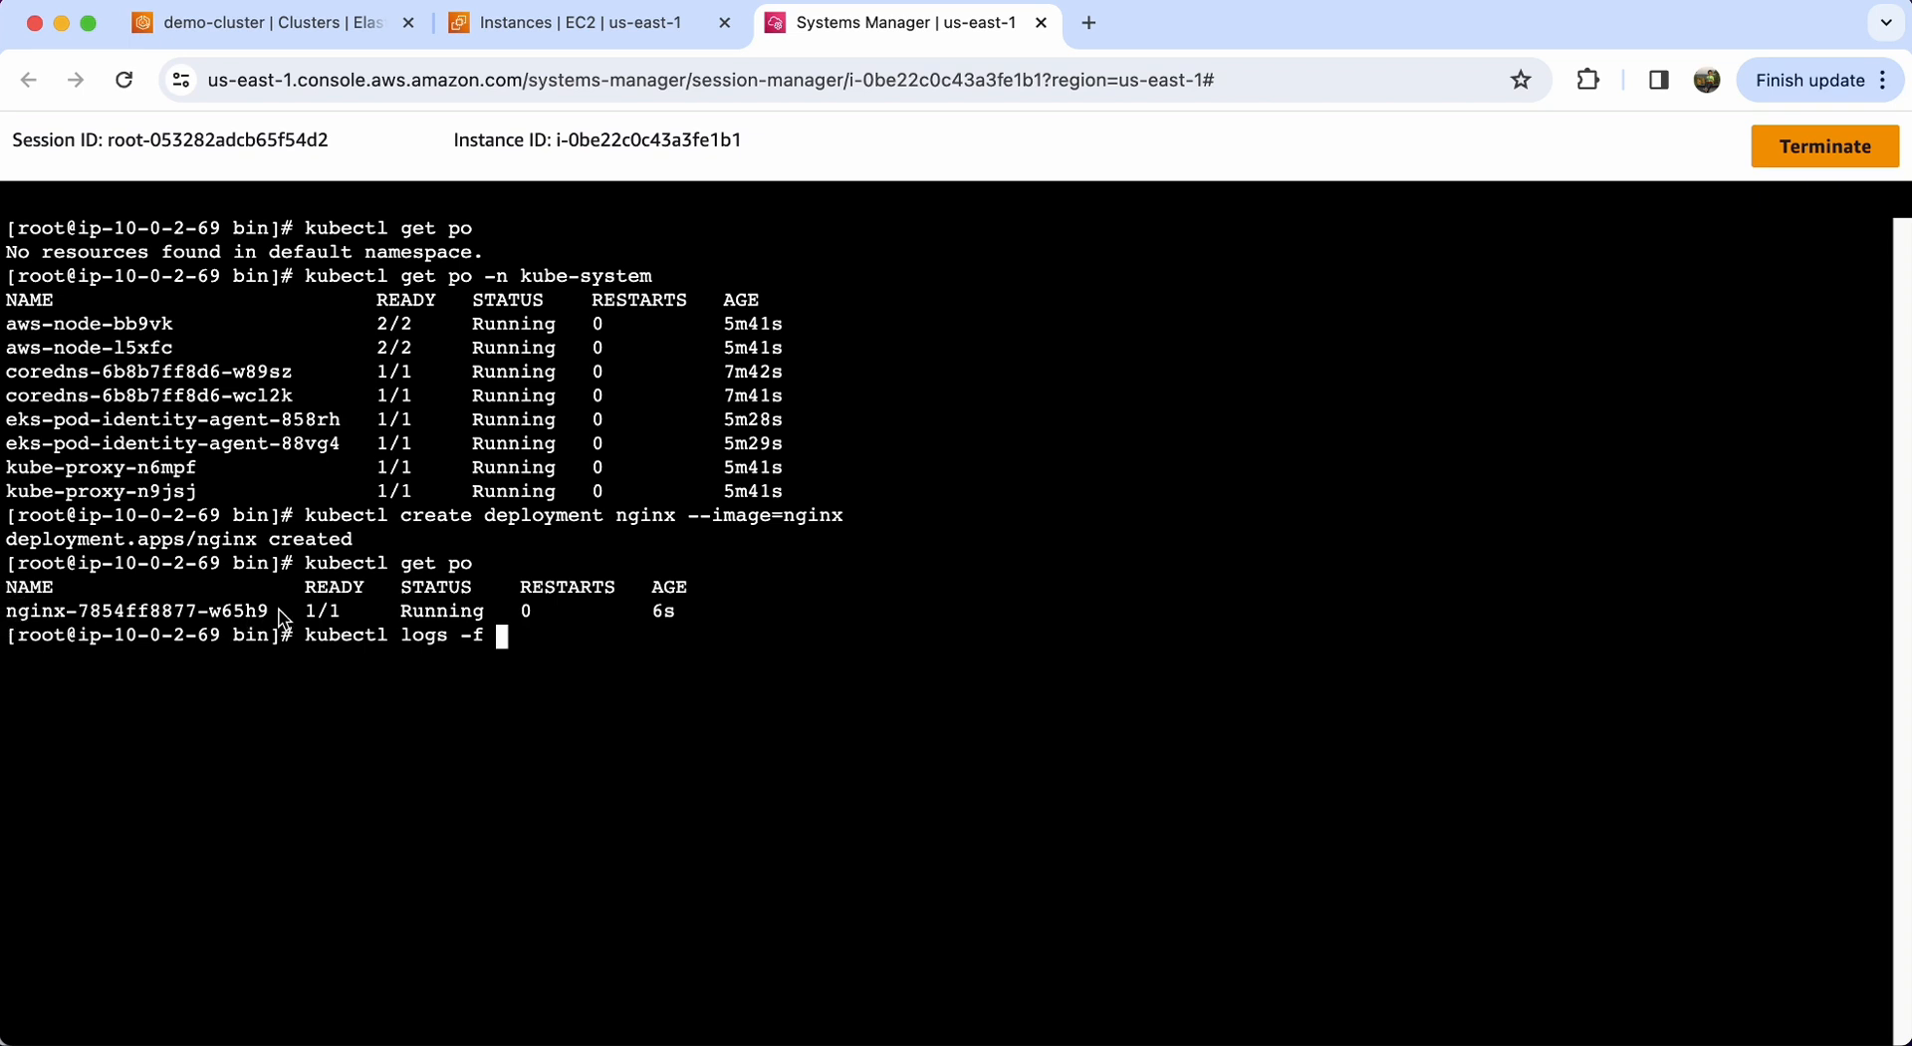
left_click_drag(281, 612, 6, 620)
right_click(66, 615)
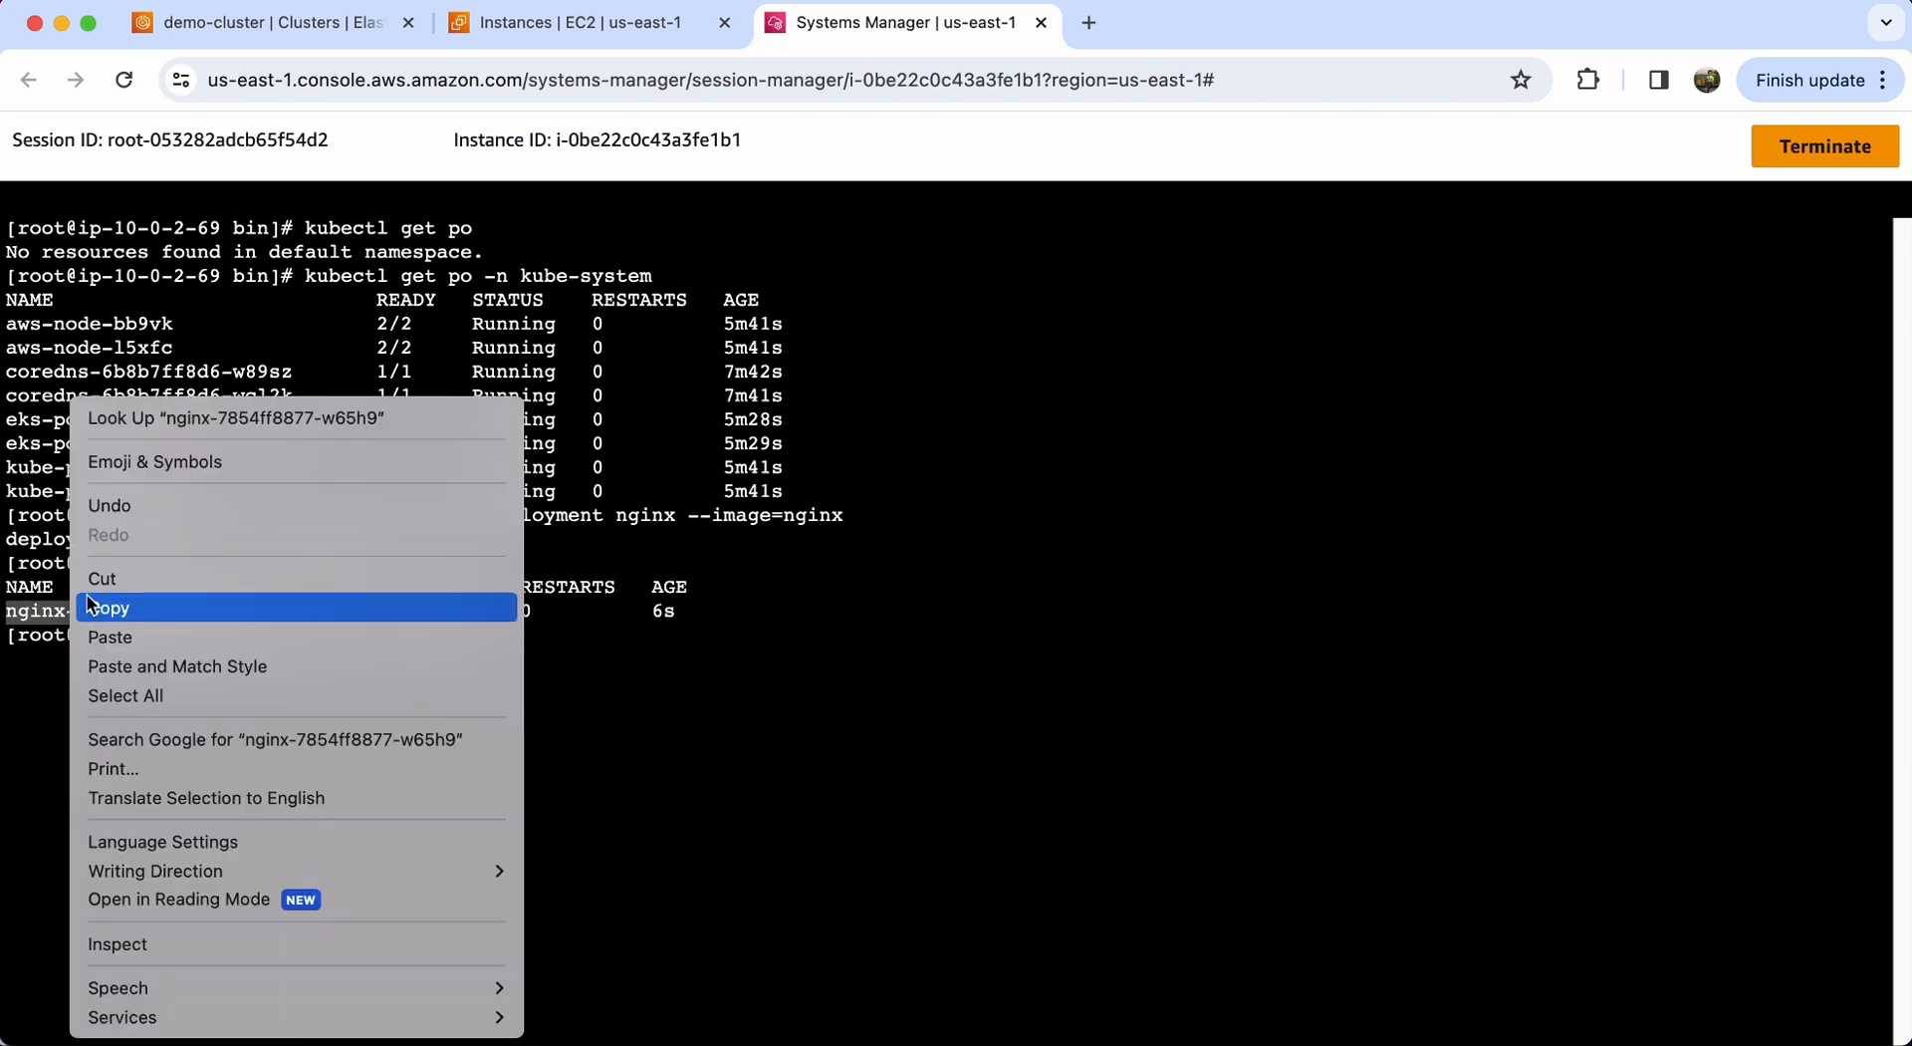
left_click(109, 608)
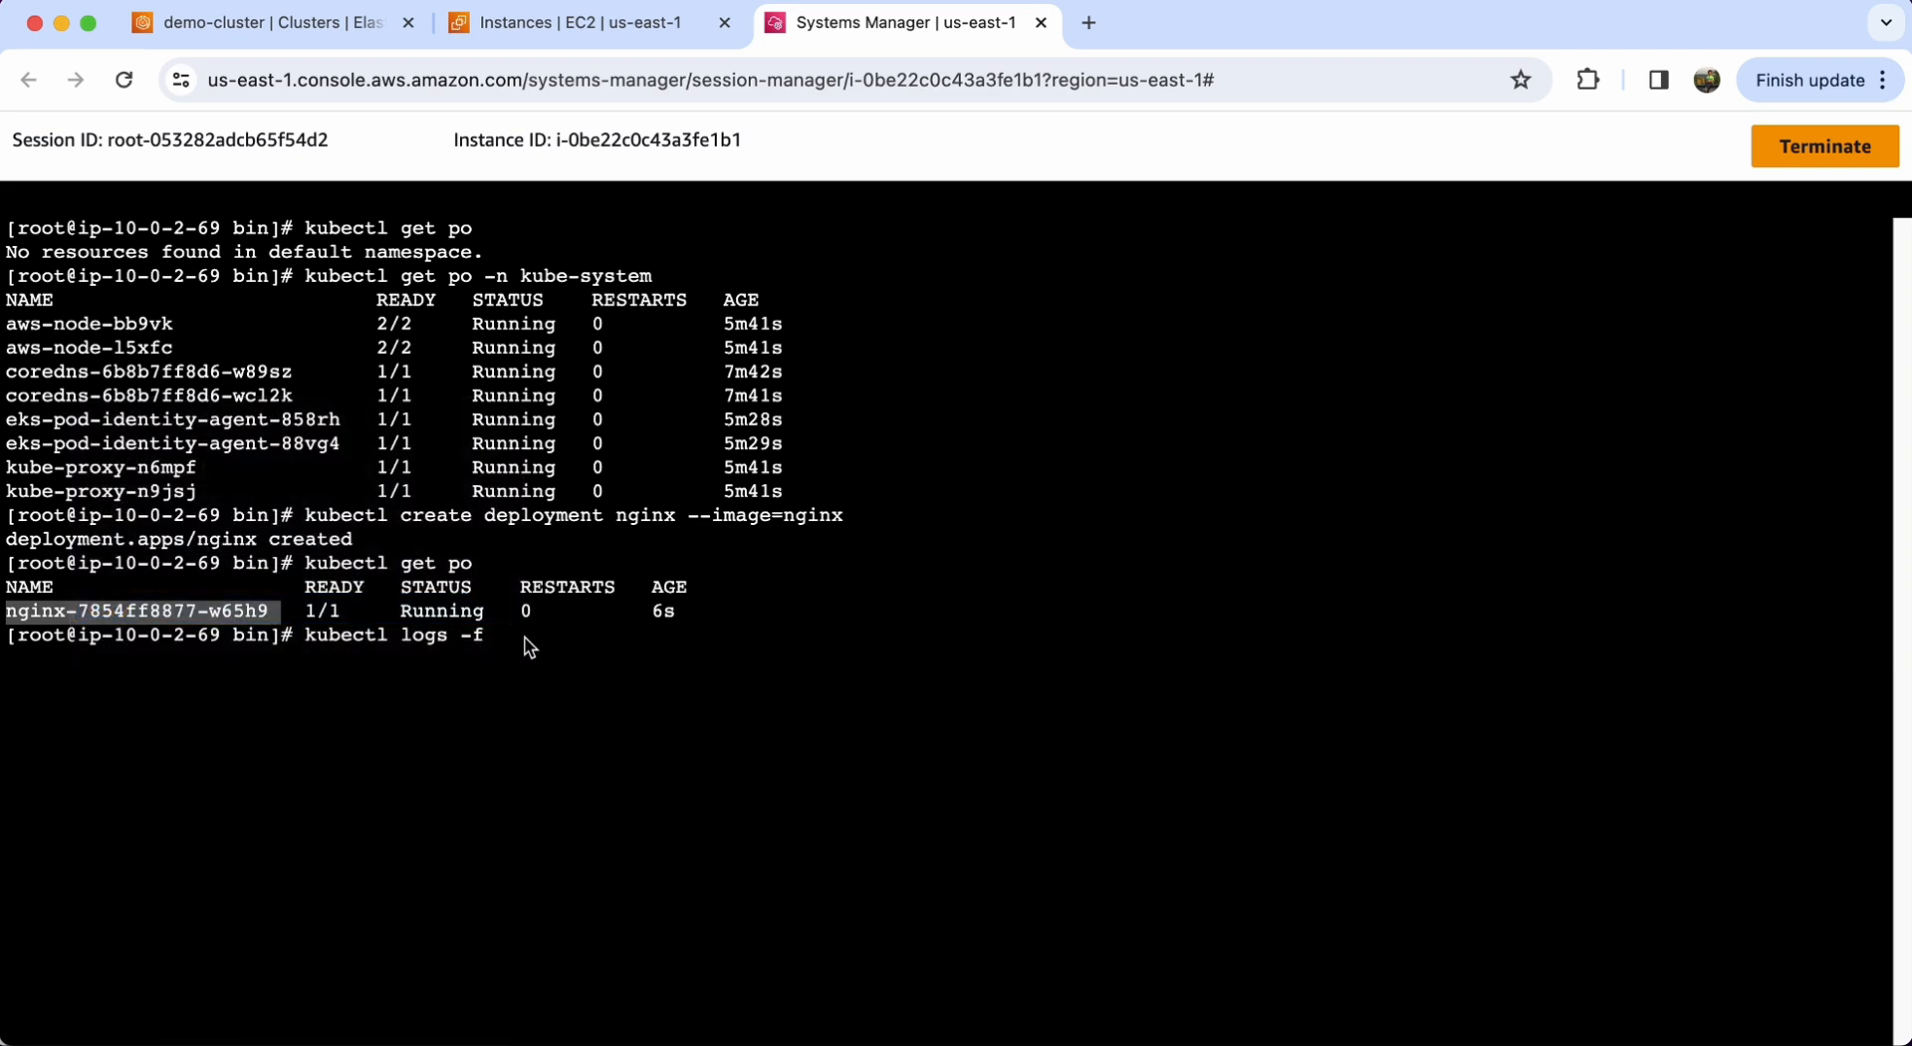
right_click(524, 648)
left_click(581, 785)
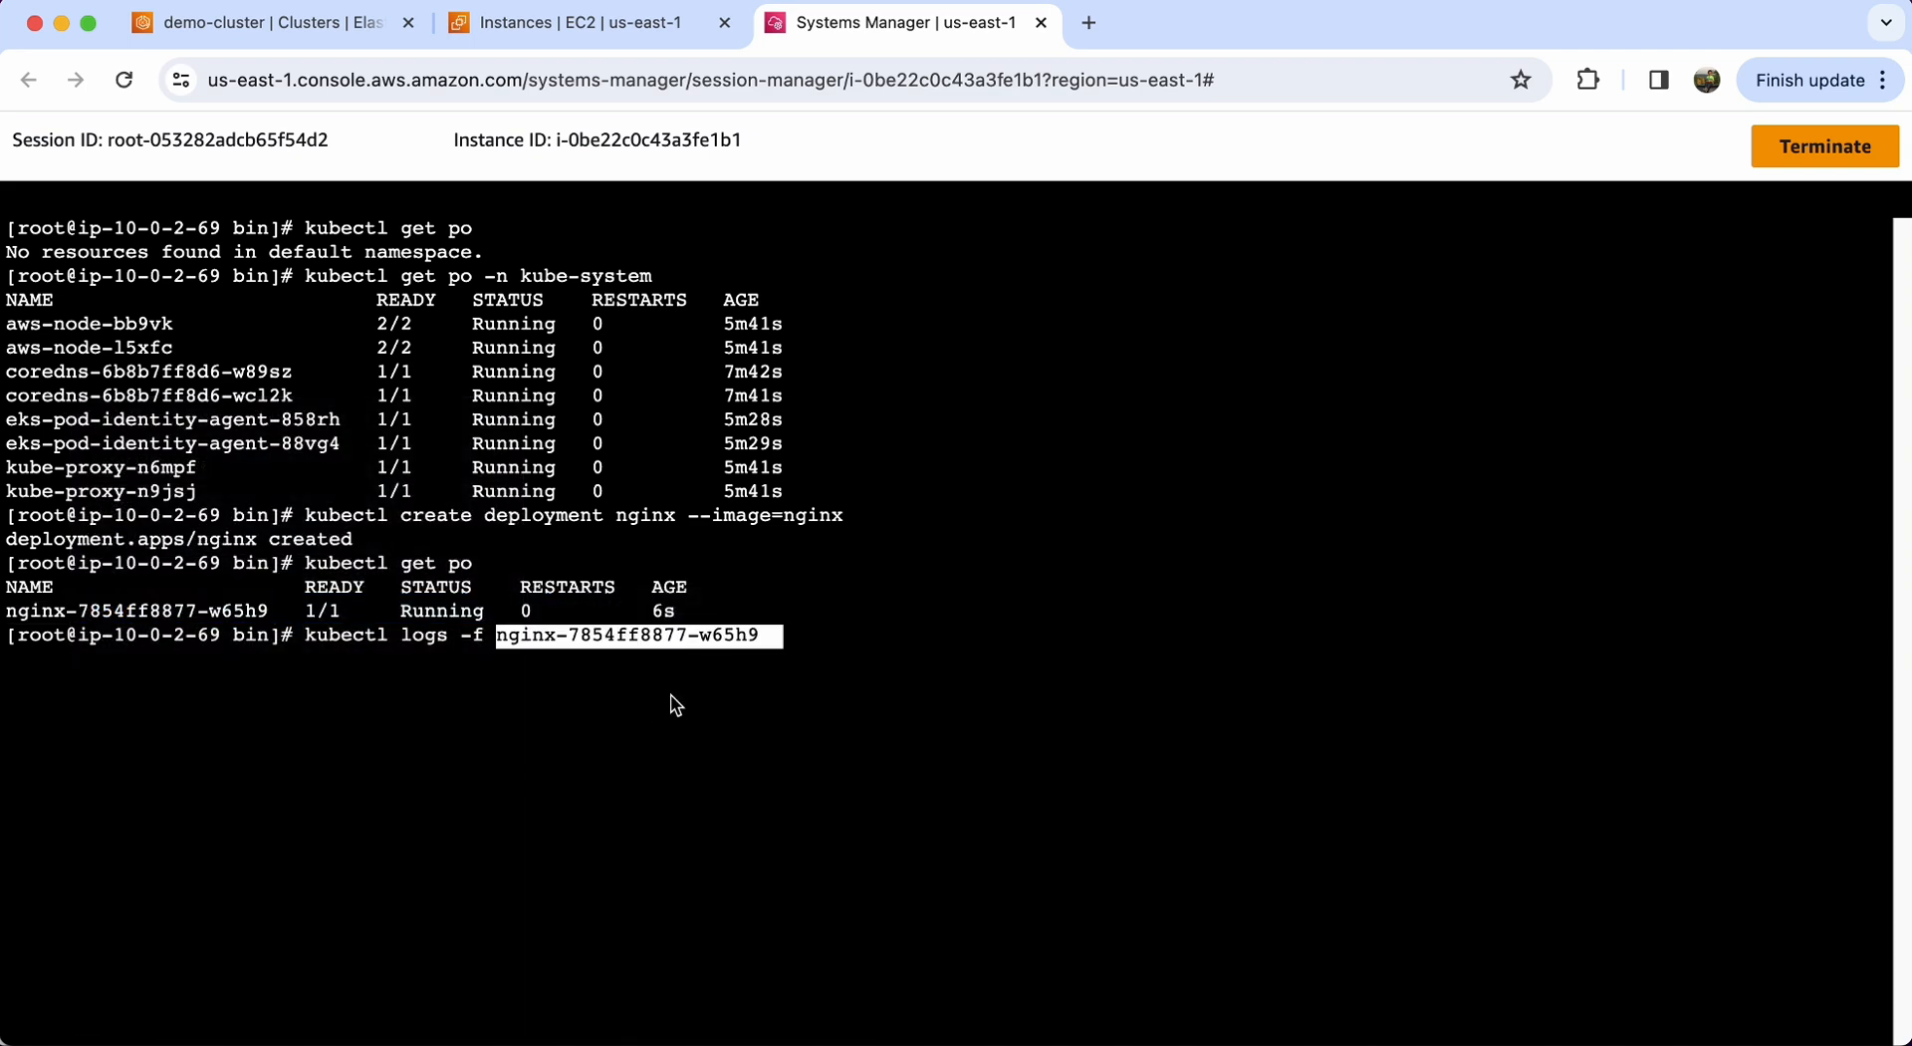
key("Return")
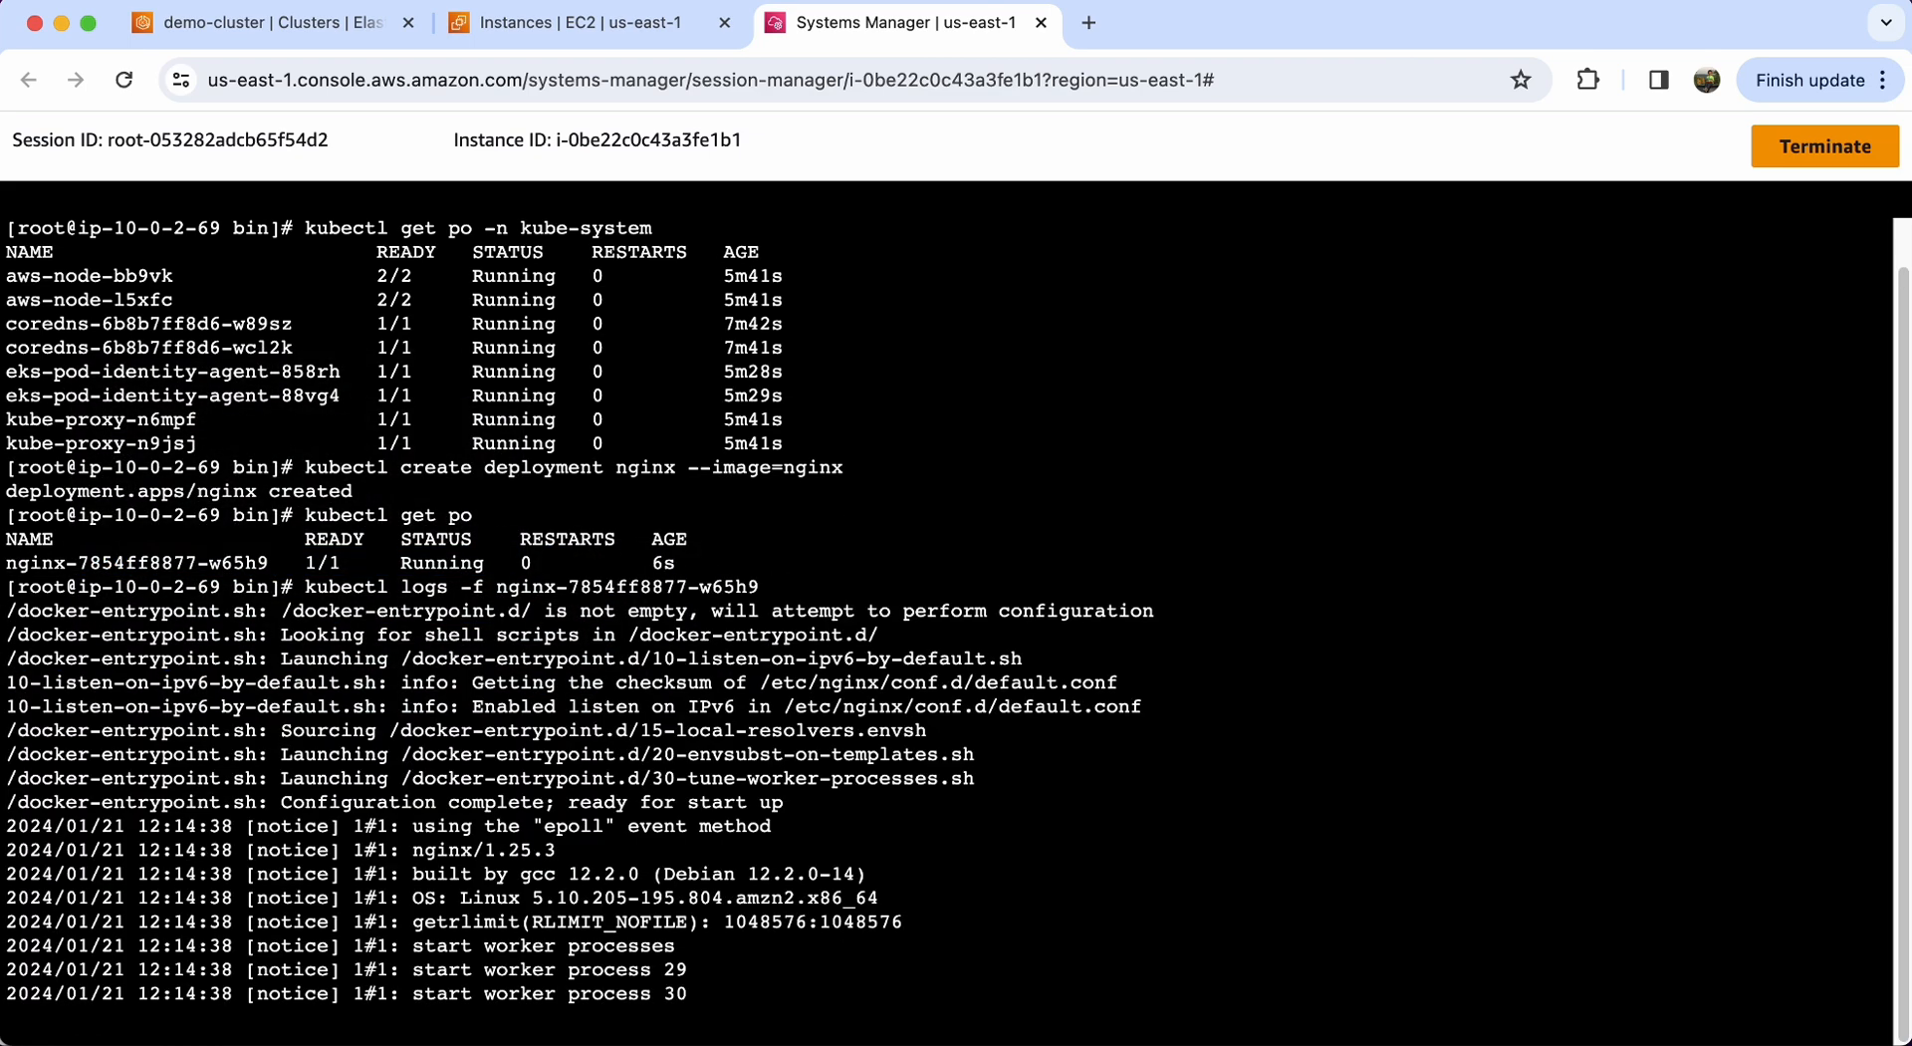